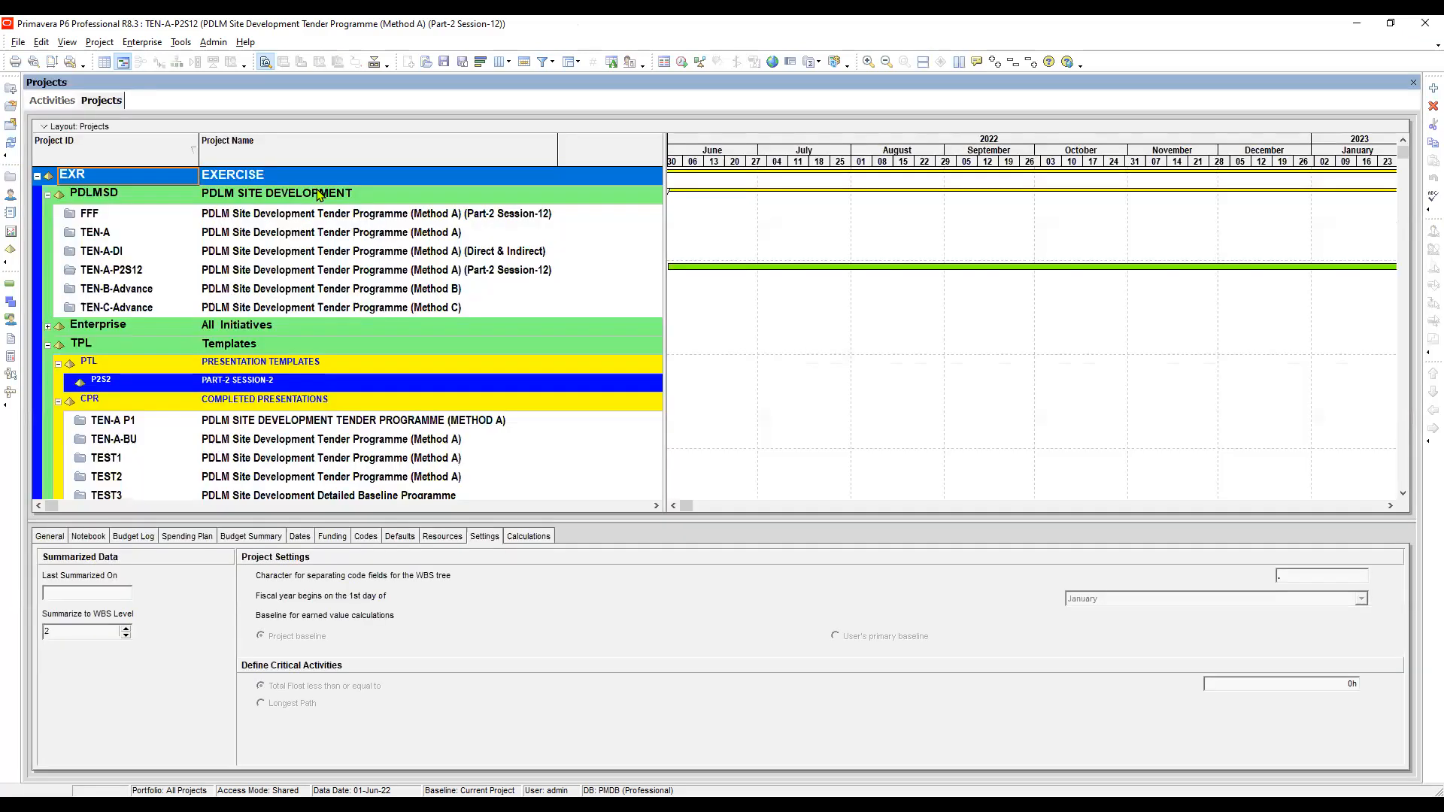
- Open the TEN-A-P2S12 project from the projects list
left_click(148, 273)
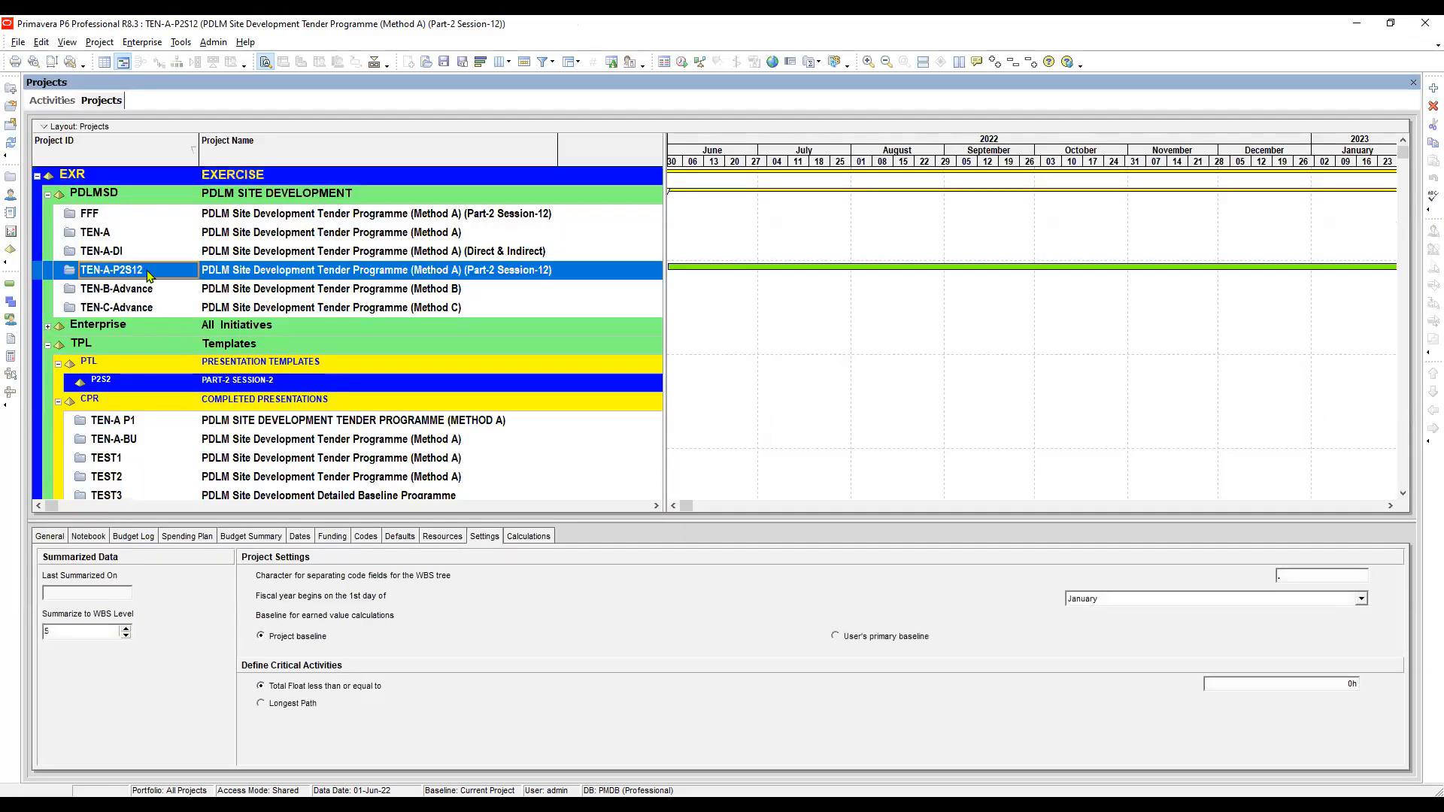
left_click(230, 275)
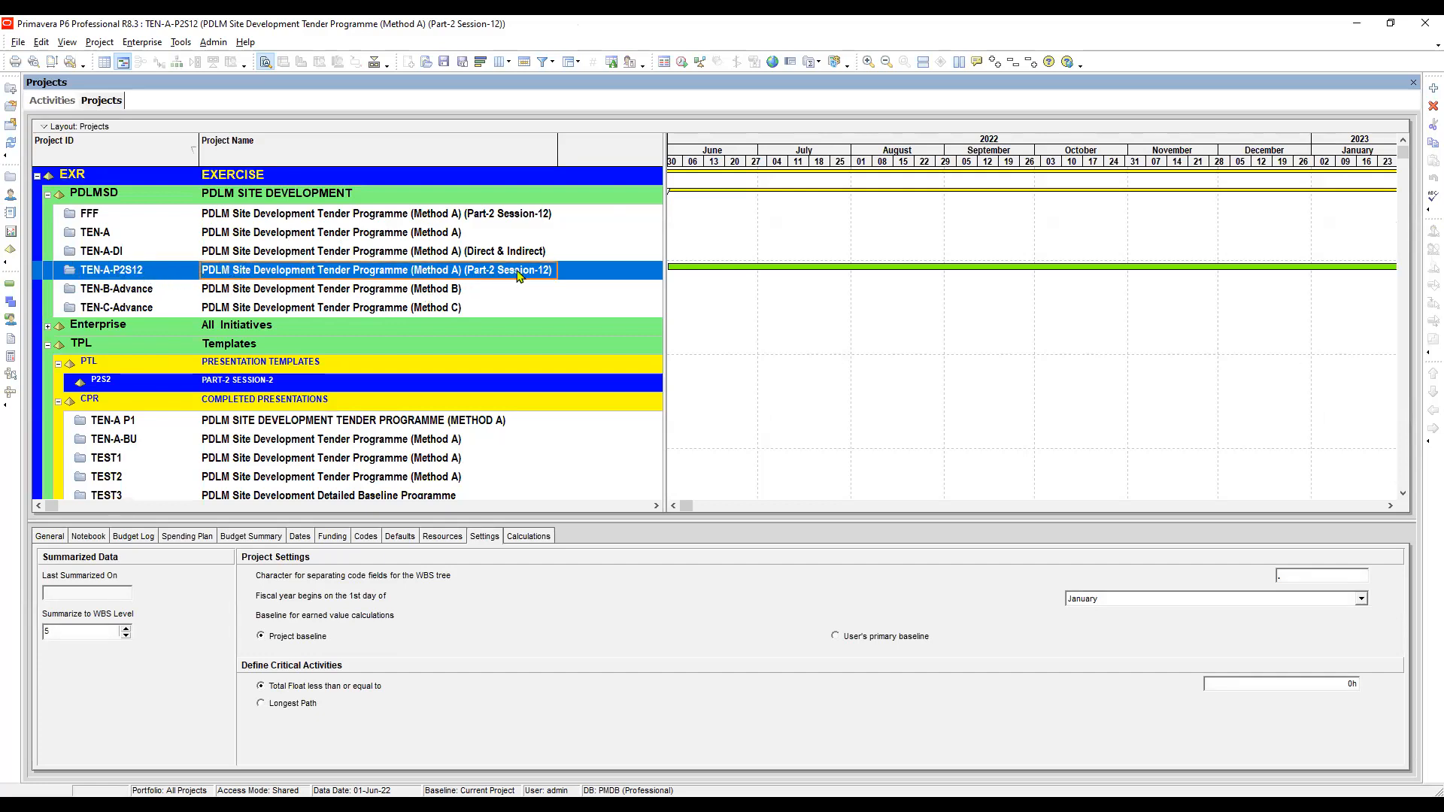
left_click(286, 256)
left_click(248, 272)
left_click(173, 276)
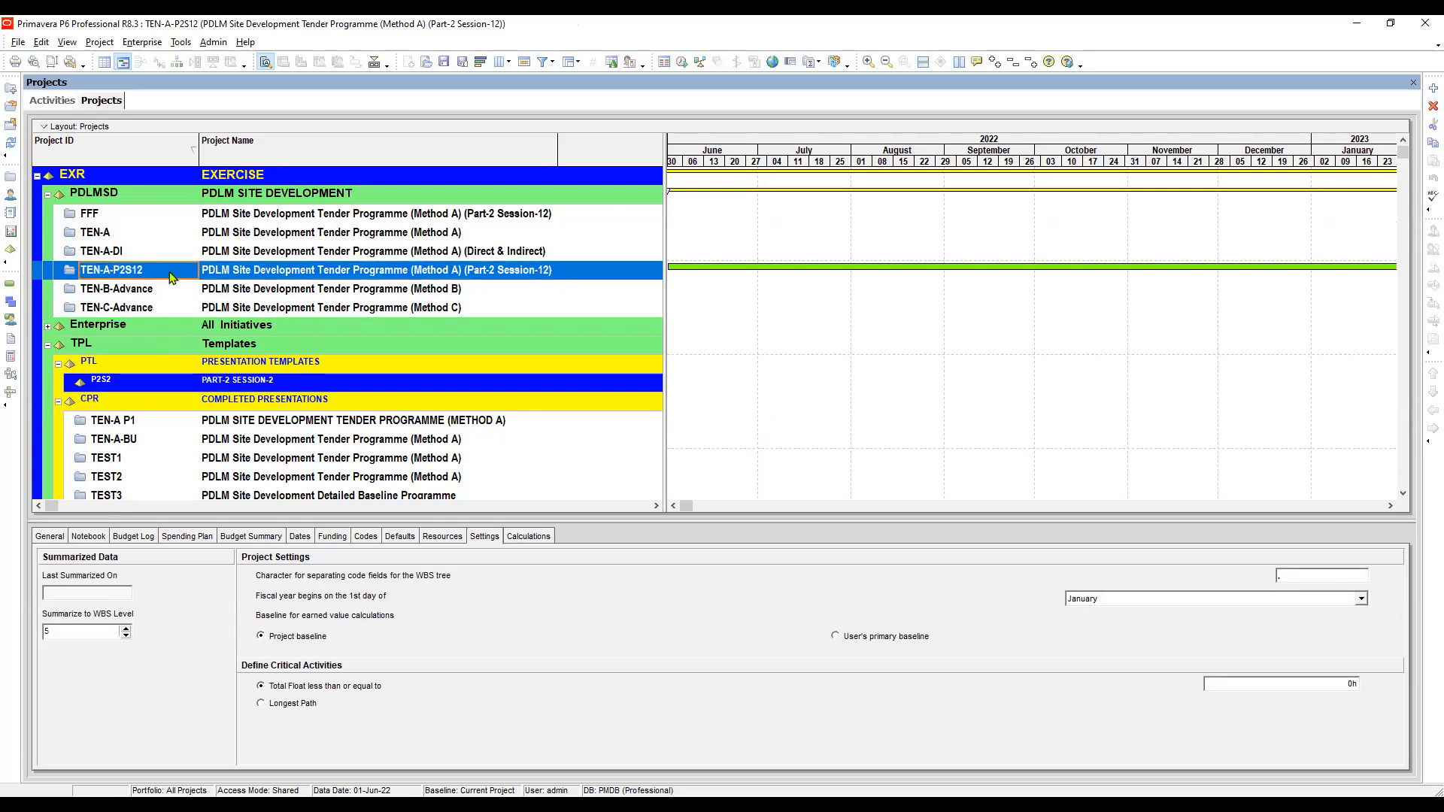
right_click(170, 273)
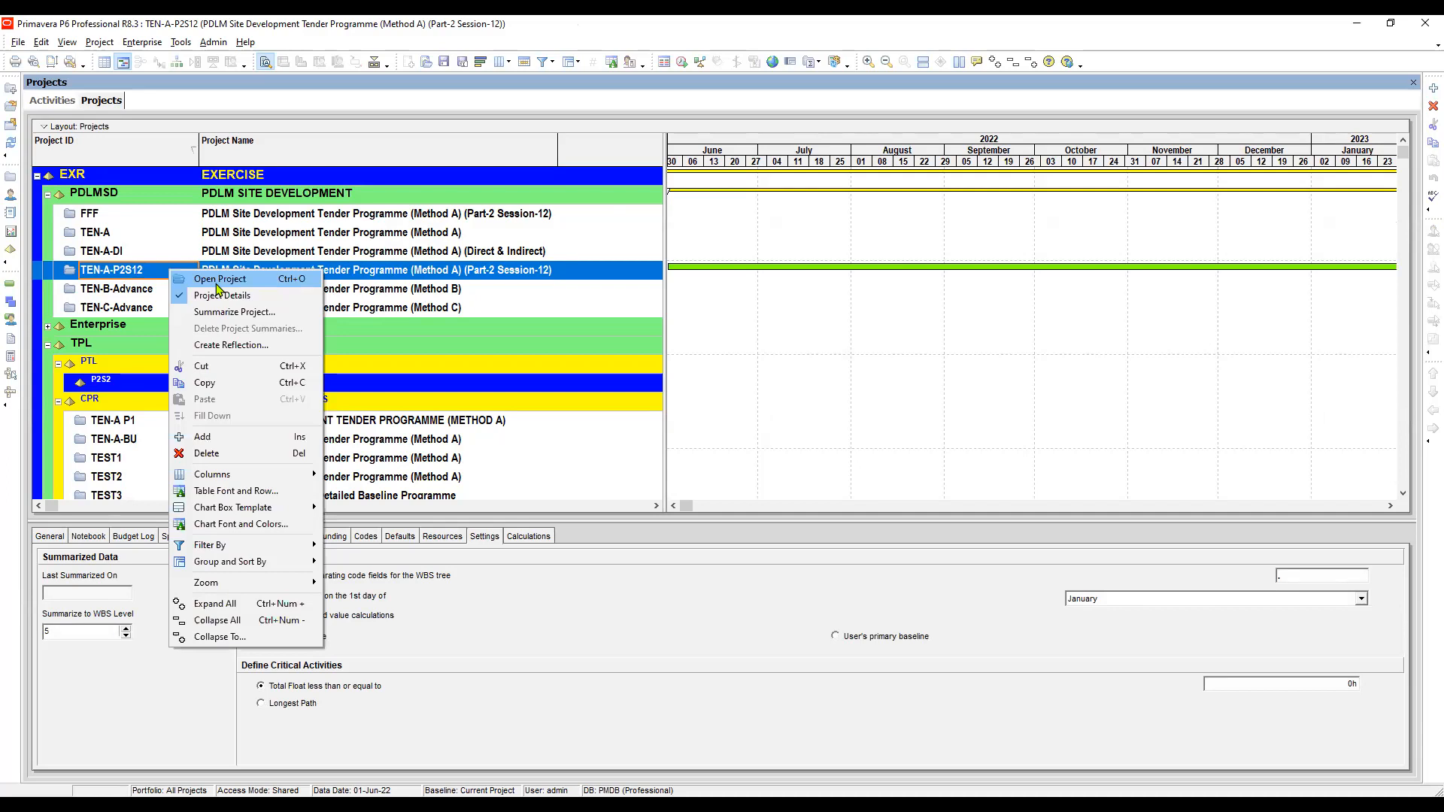
left_click(219, 283)
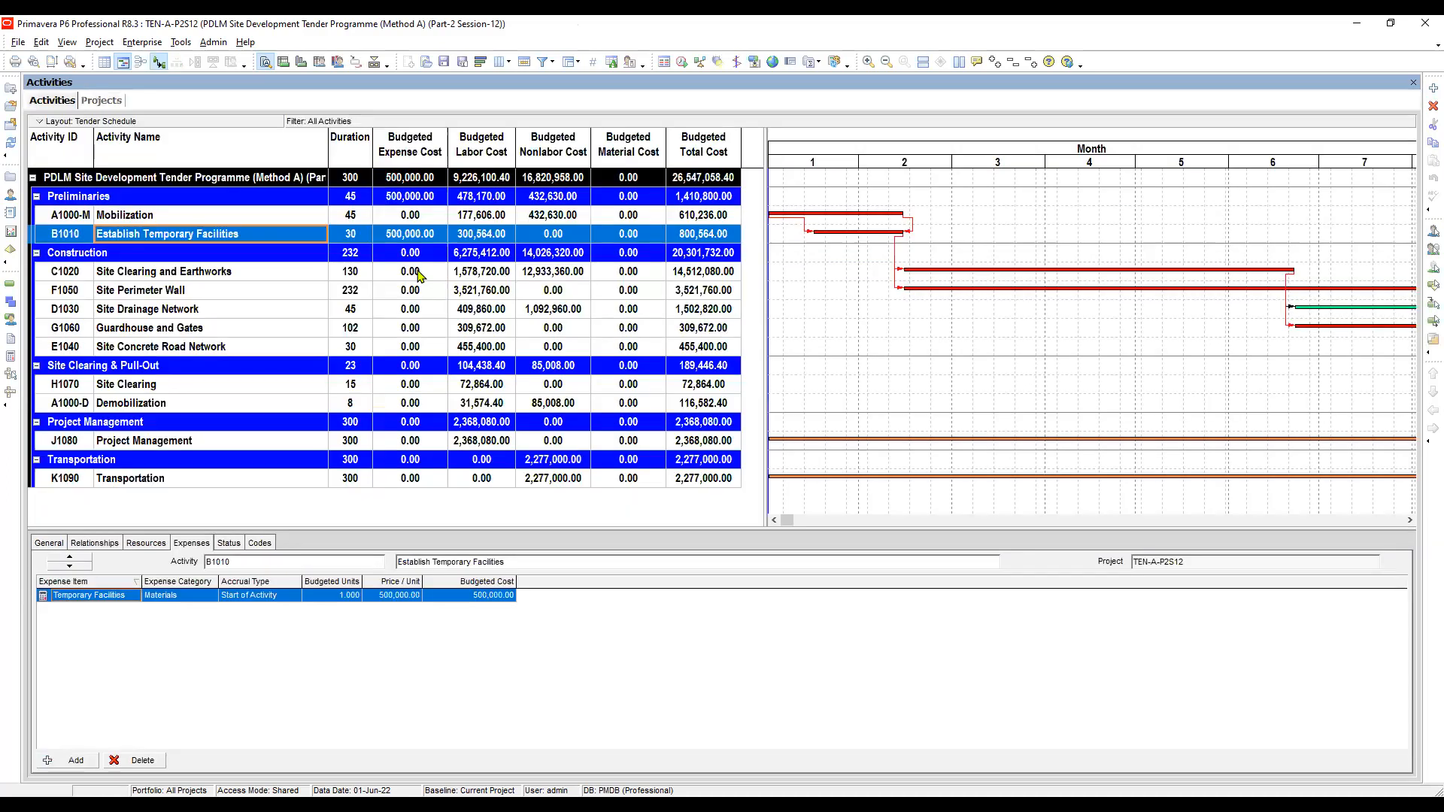
- Open the User Defined Fields dialog and switch it to the Project Expenses category
left_click(418, 272)
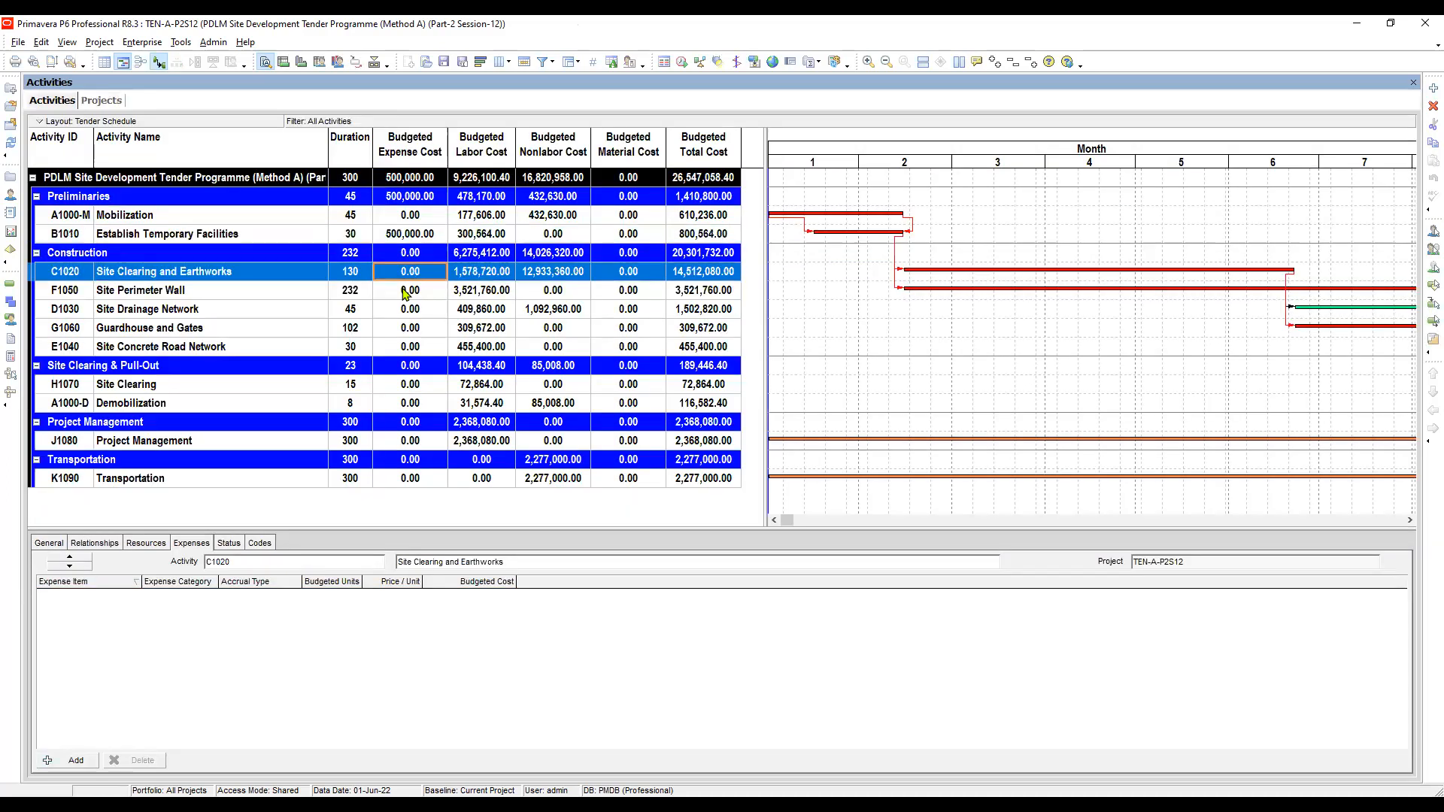
left_click(188, 236)
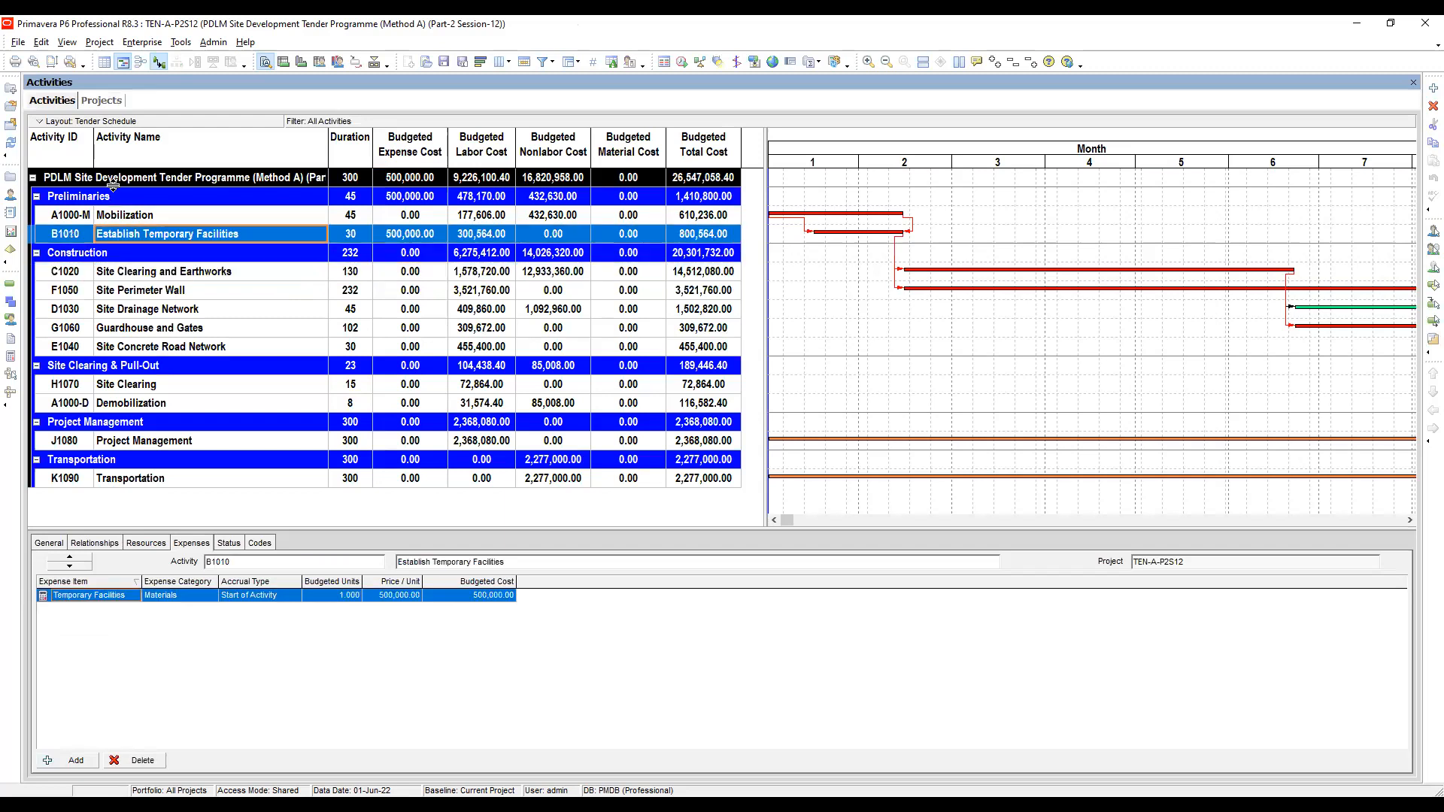
left_click(143, 43)
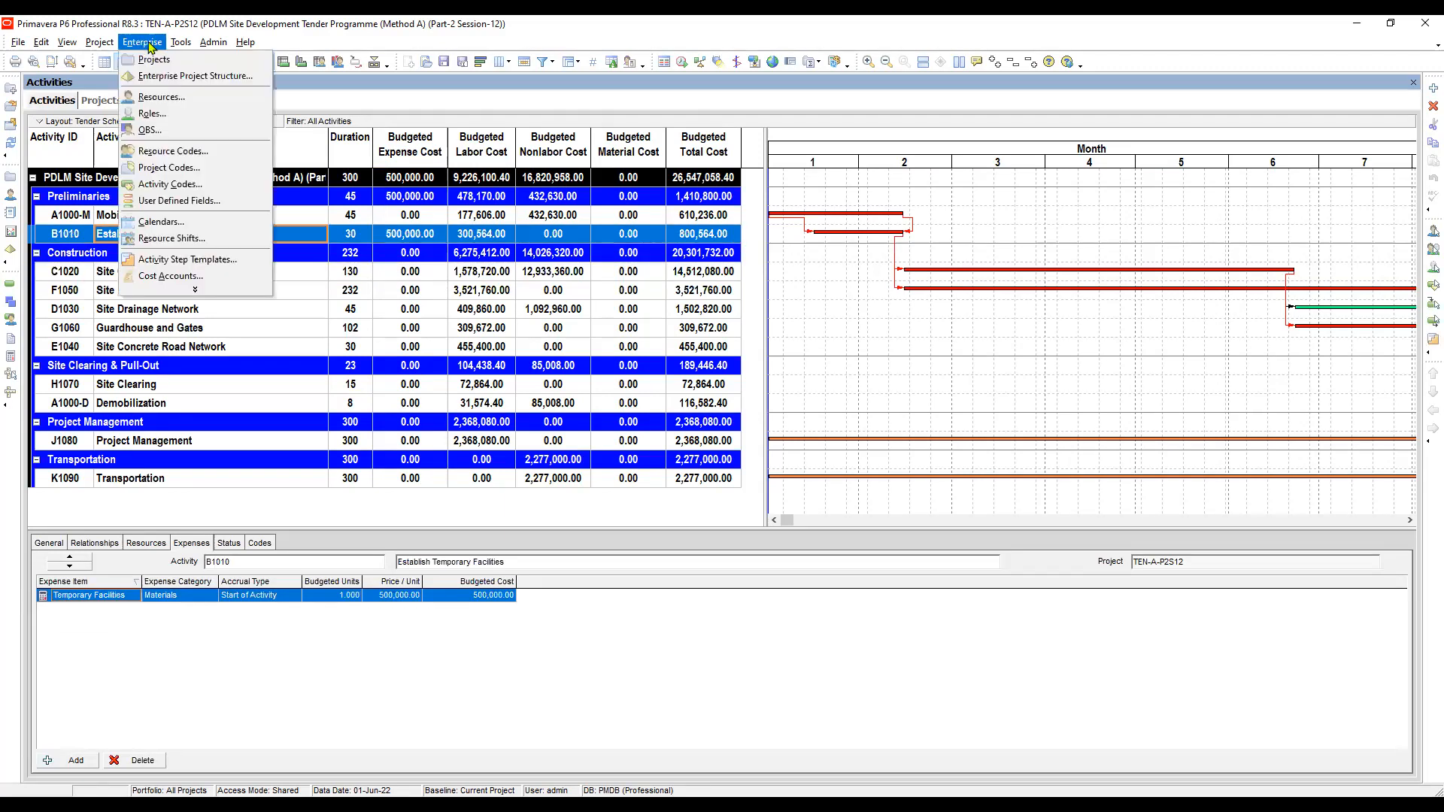
left_click(170, 201)
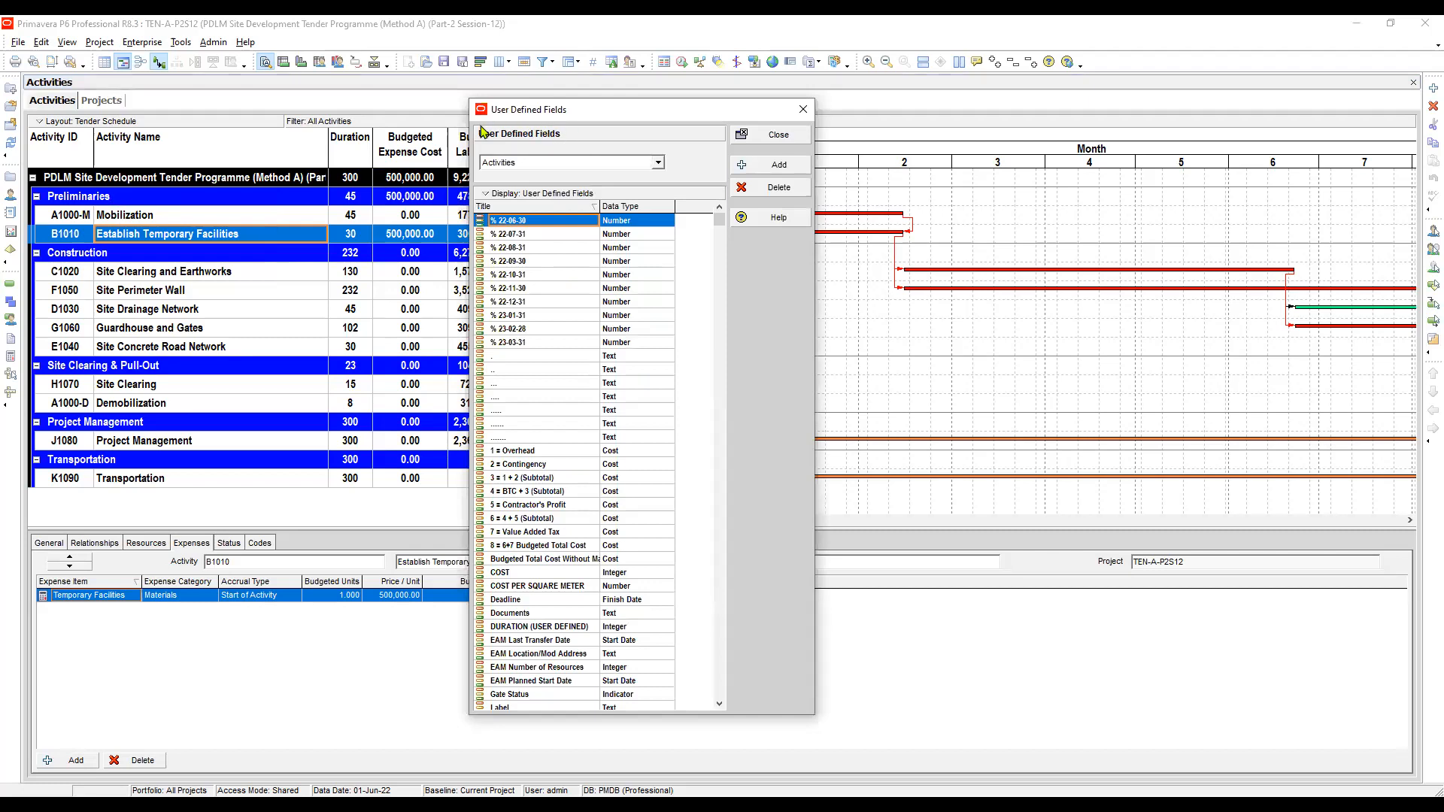
left_click(516, 167)
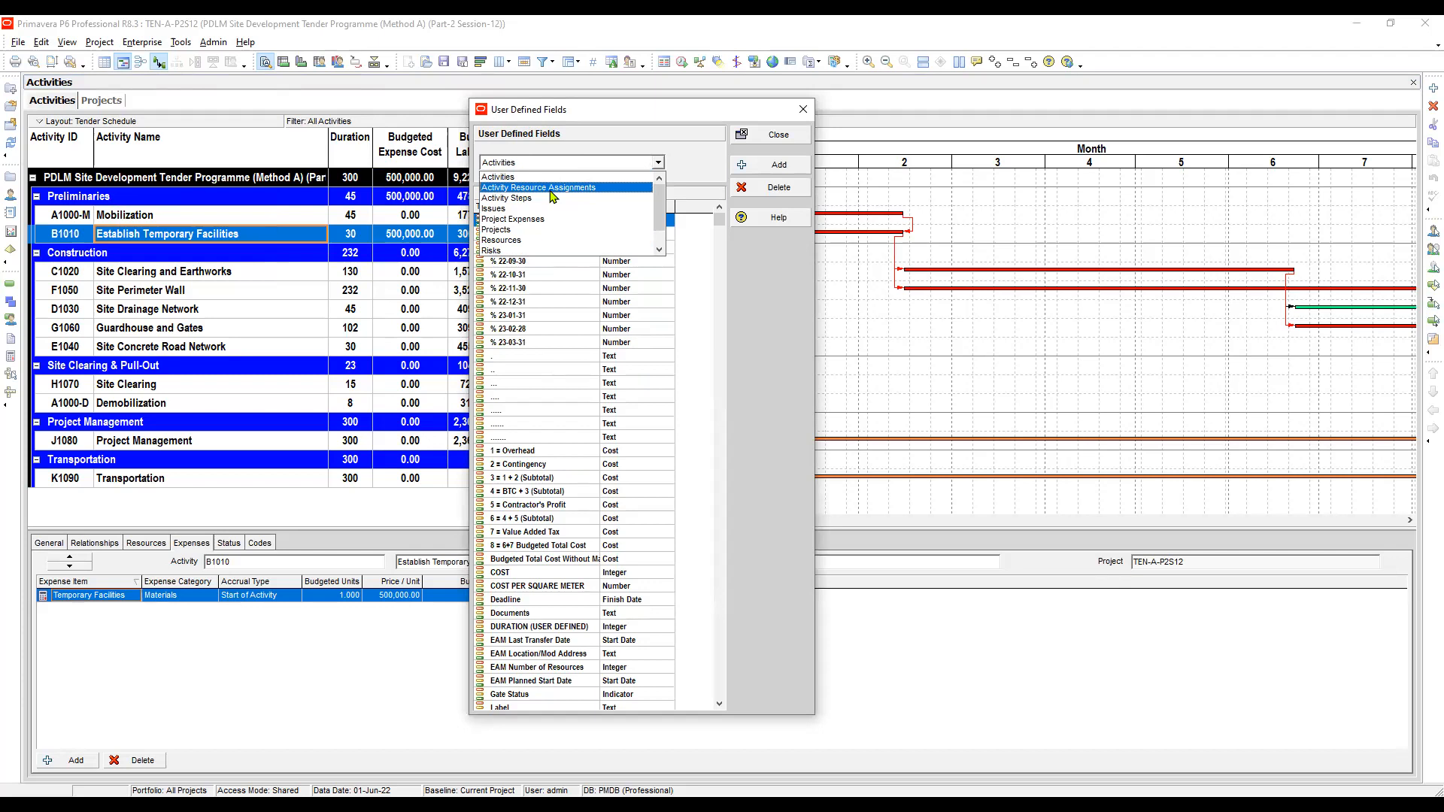
key("Escape")
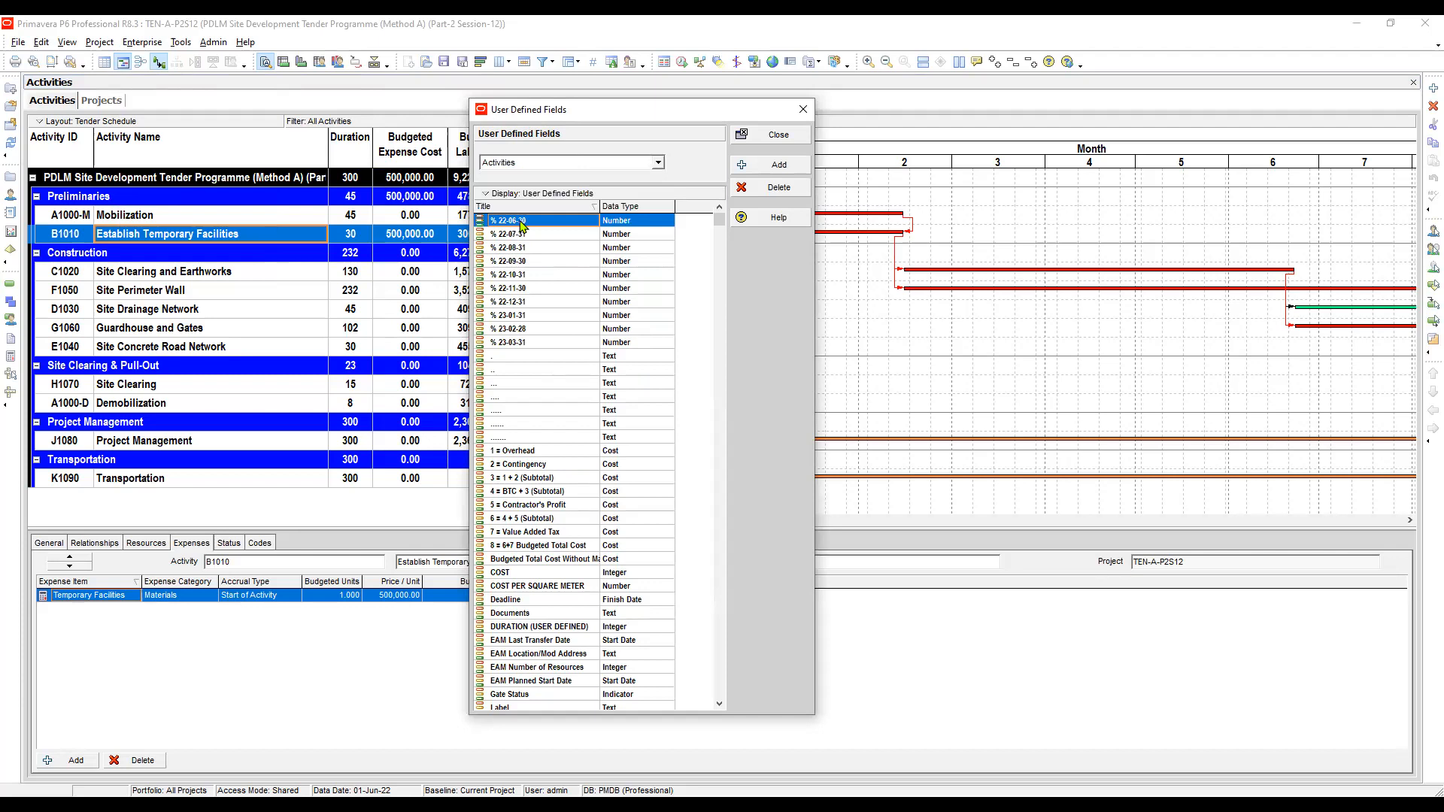
left_click(529, 162)
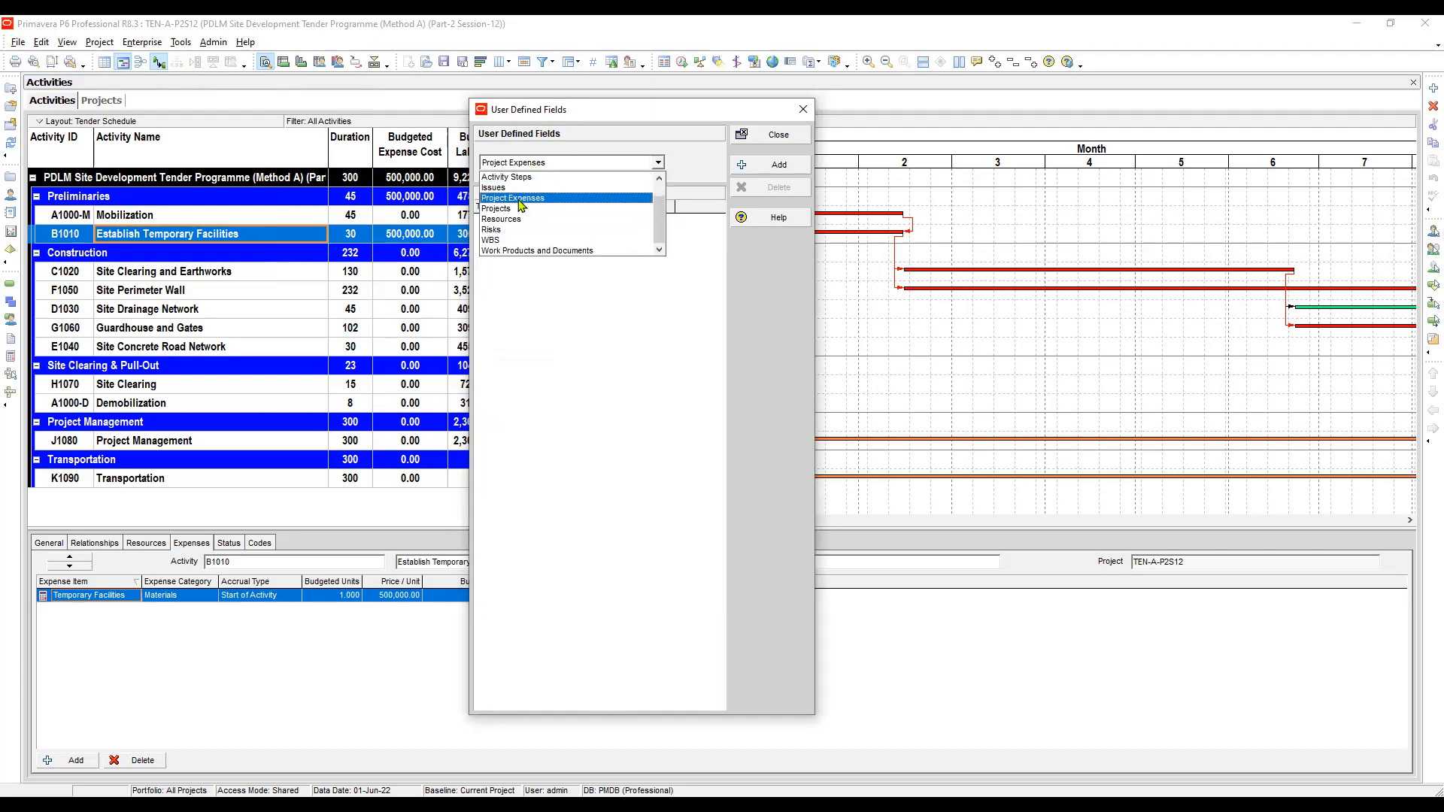
left_click(519, 200)
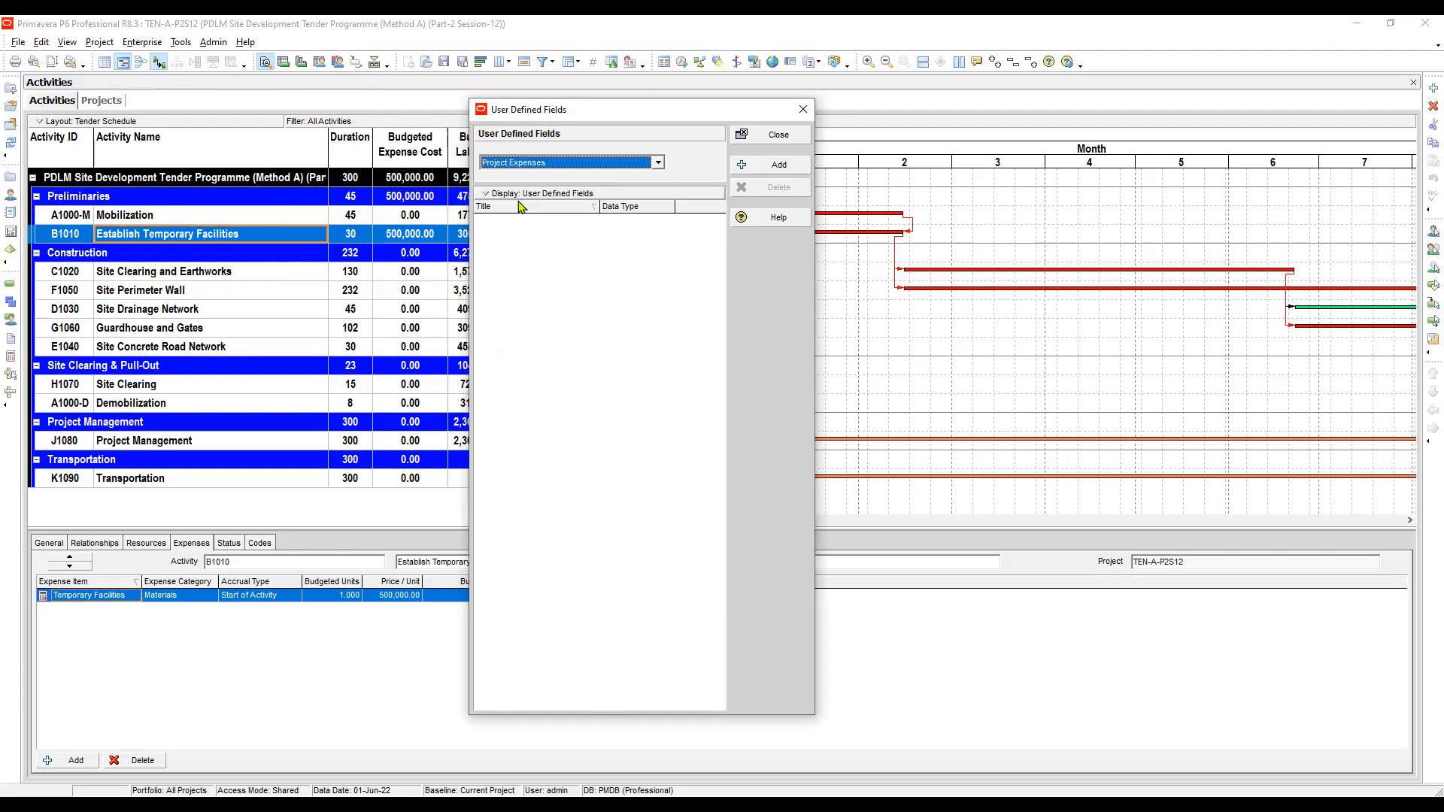
- Add four Project Expenses user defined fields titled J, K, L and M
left_click(781, 165)
left_click(534, 221)
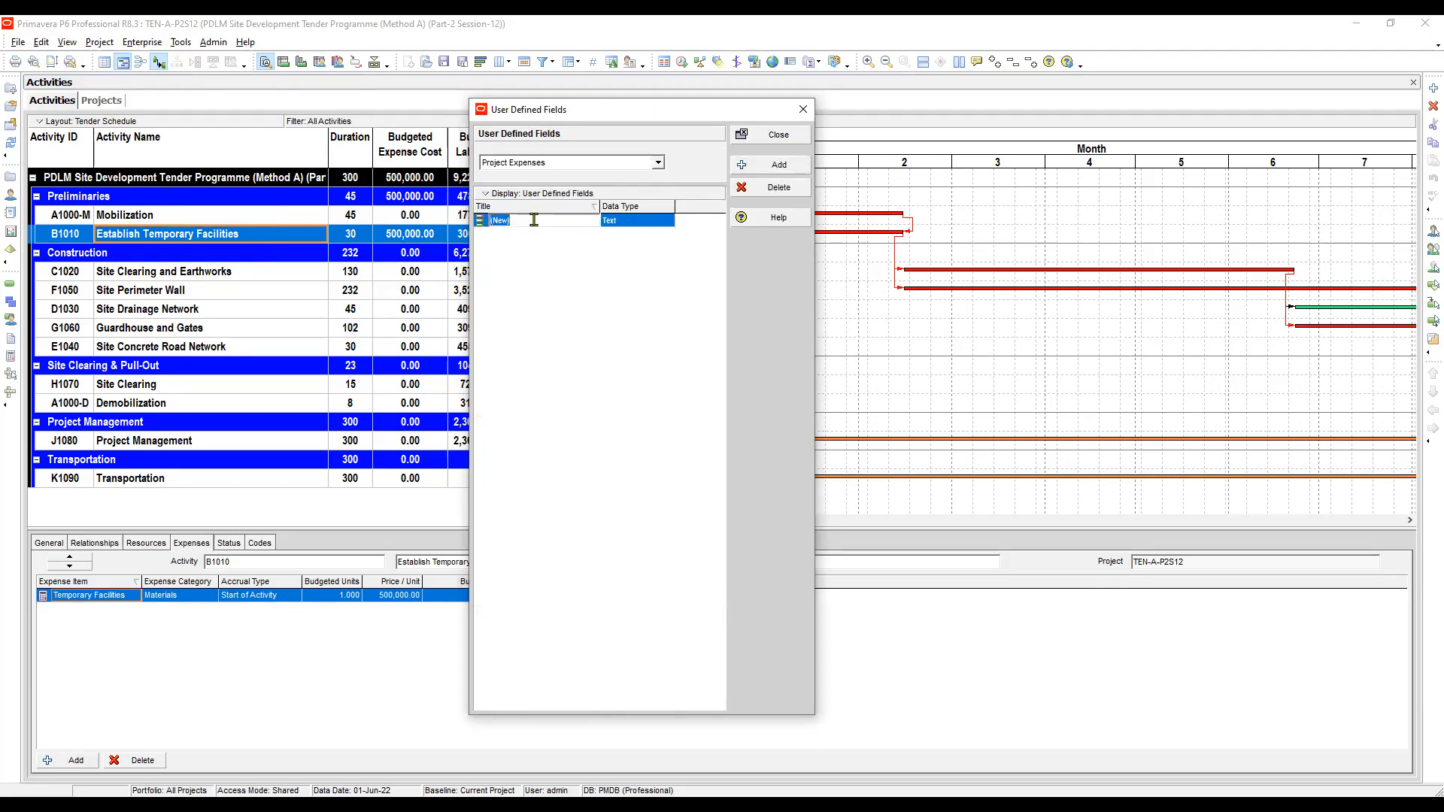
type("J")
left_click(780, 164)
left_click(513, 222)
type("K")
left_click(761, 163)
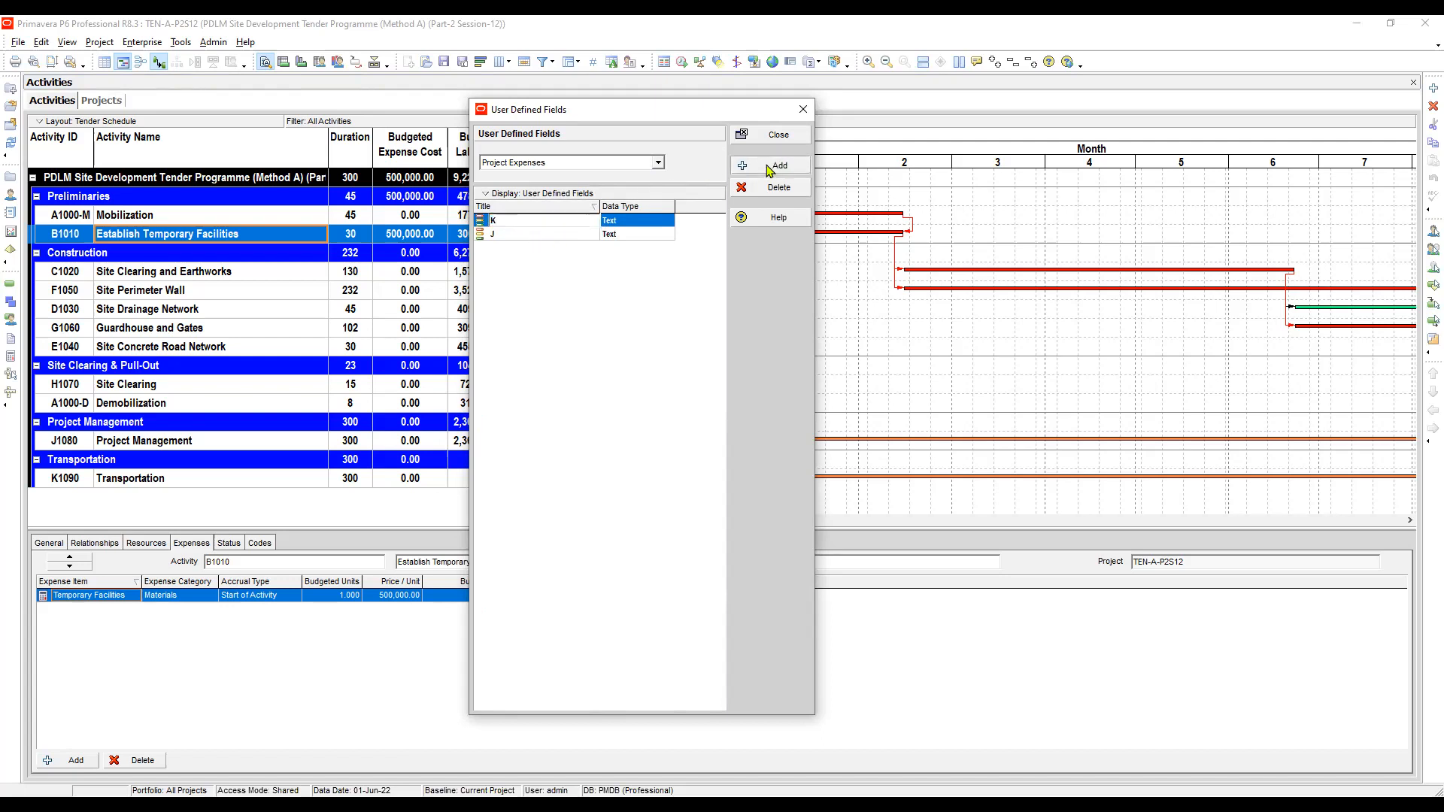
left_click(518, 220)
type("L")
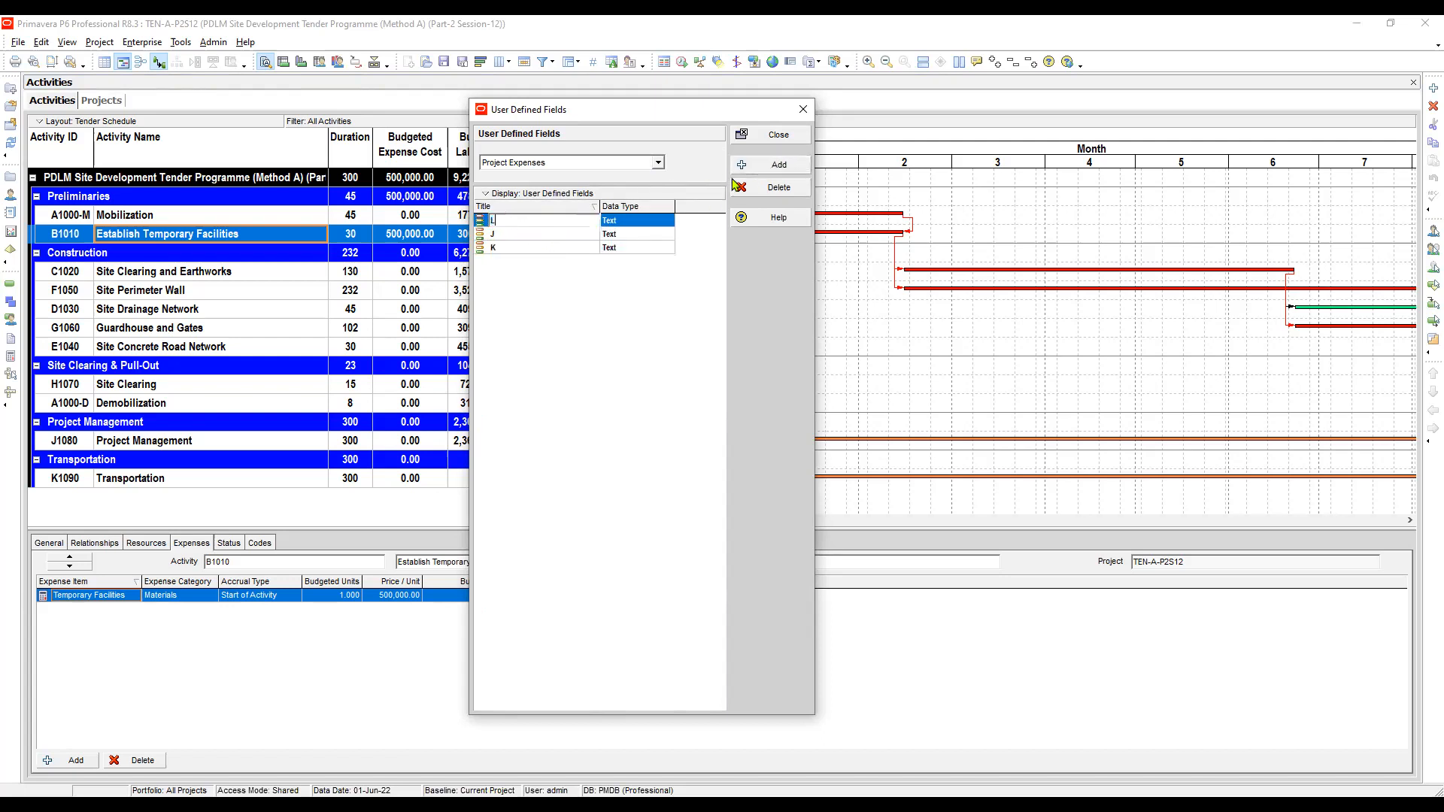
left_click(771, 171)
left_click(519, 223)
type("M")
- Add four more user defined fields titled N, O, P and Q
left_click(772, 165)
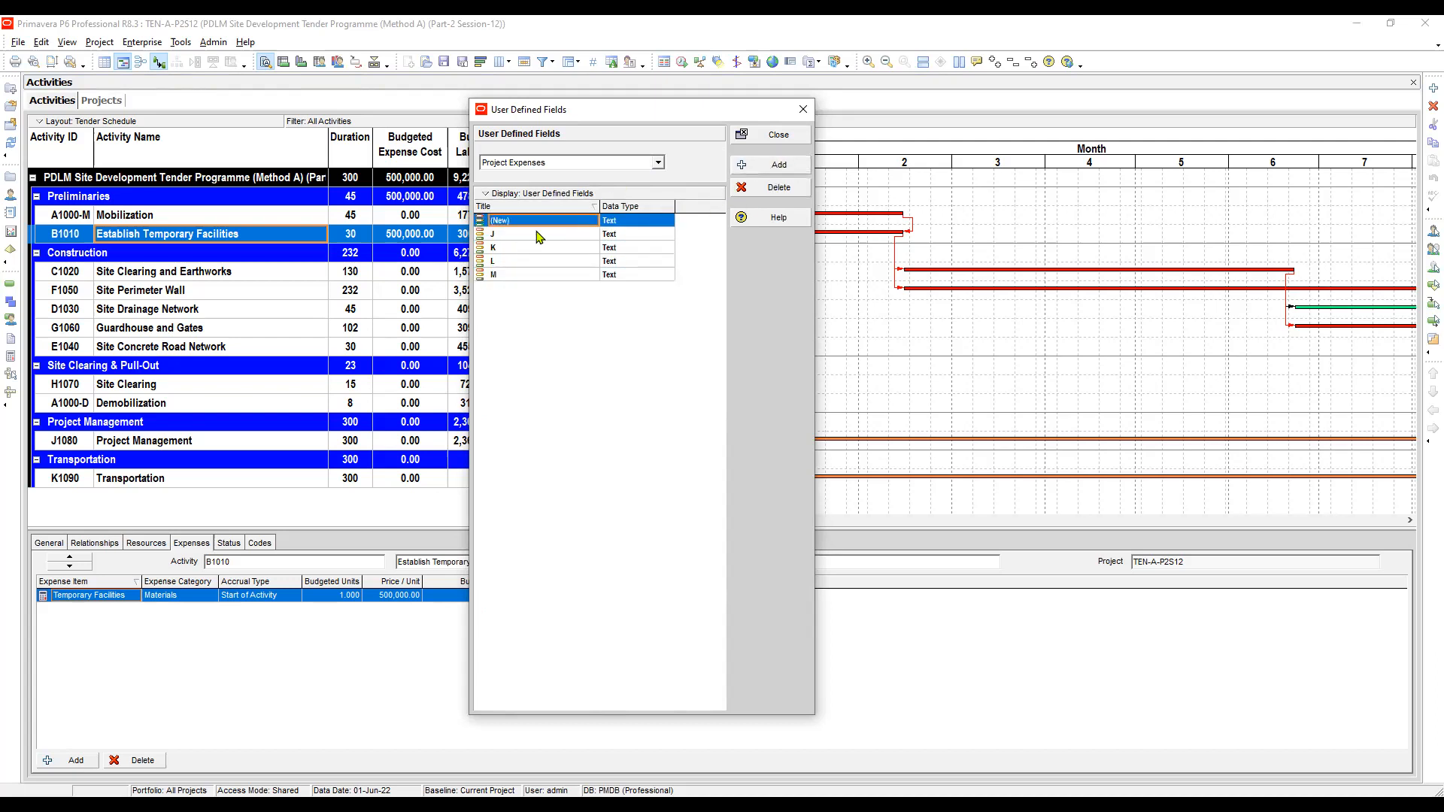
type("N")
left_click(772, 165)
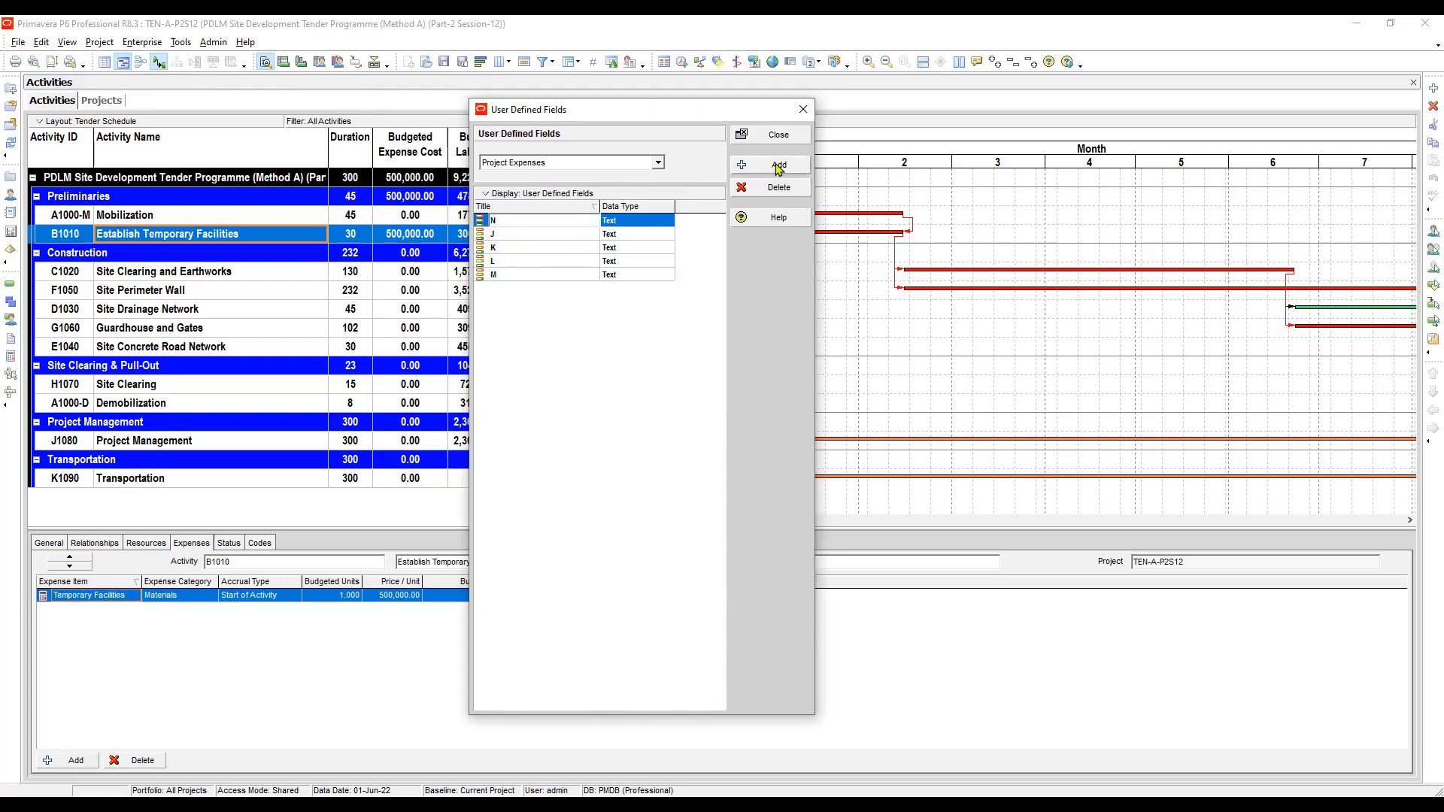
left_click(517, 224)
type("O")
left_click(771, 165)
left_click(530, 224)
type("P")
left_click(777, 170)
left_click(534, 220)
type("Q")
left_click(538, 270)
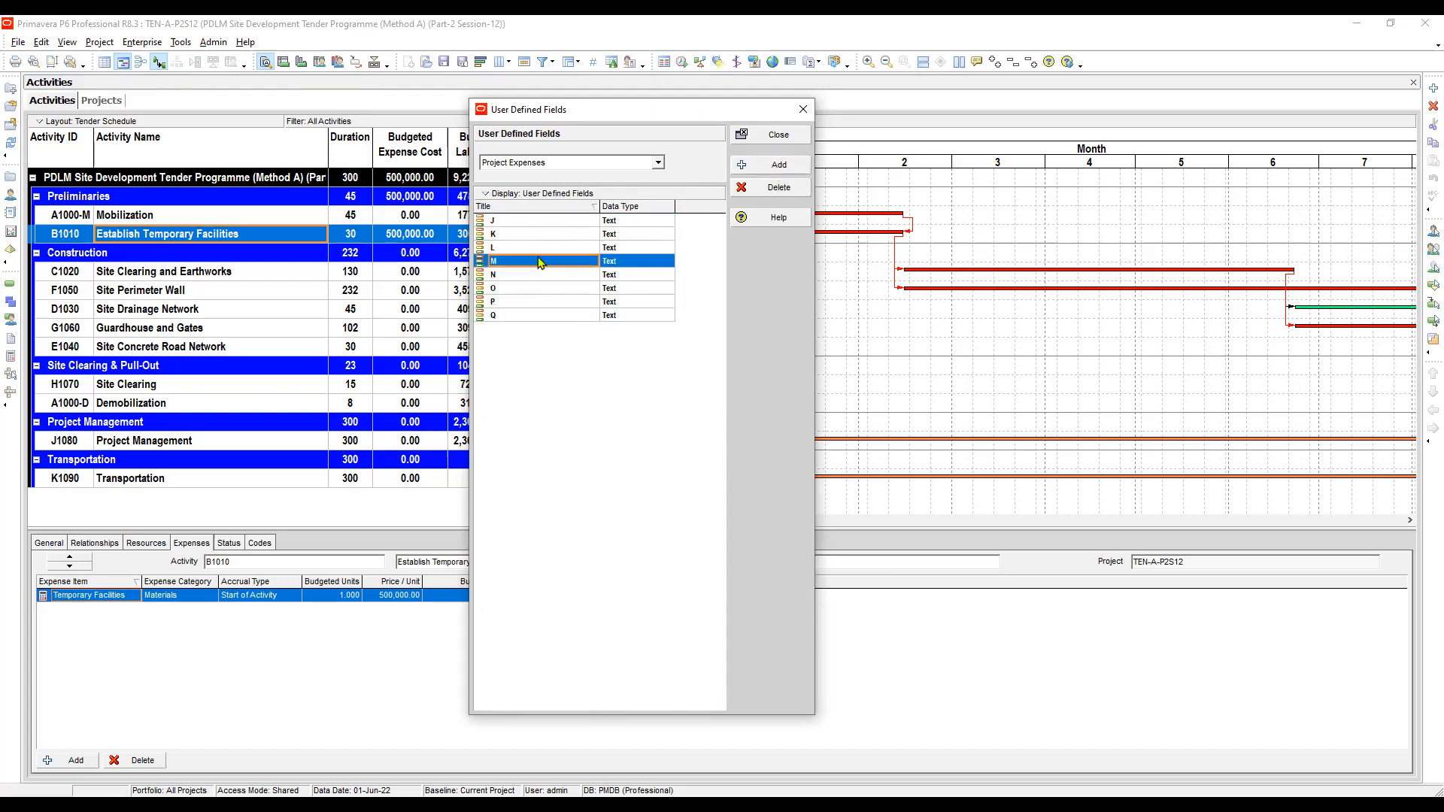
- Set the data type of fields J, K, L and M to Cost
left_click(624, 222)
left_click(626, 222)
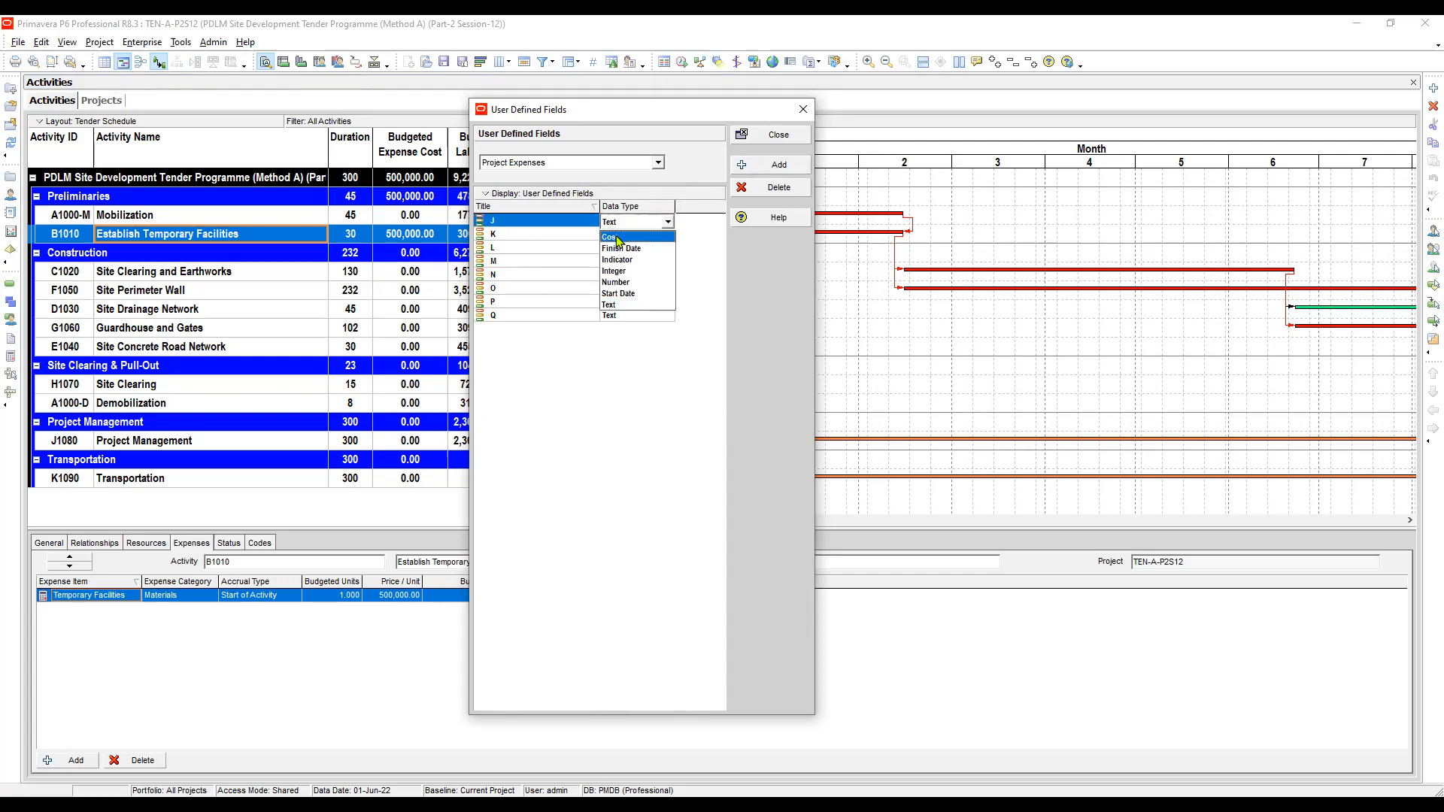
left_click(618, 239)
left_click(625, 235)
left_click(619, 251)
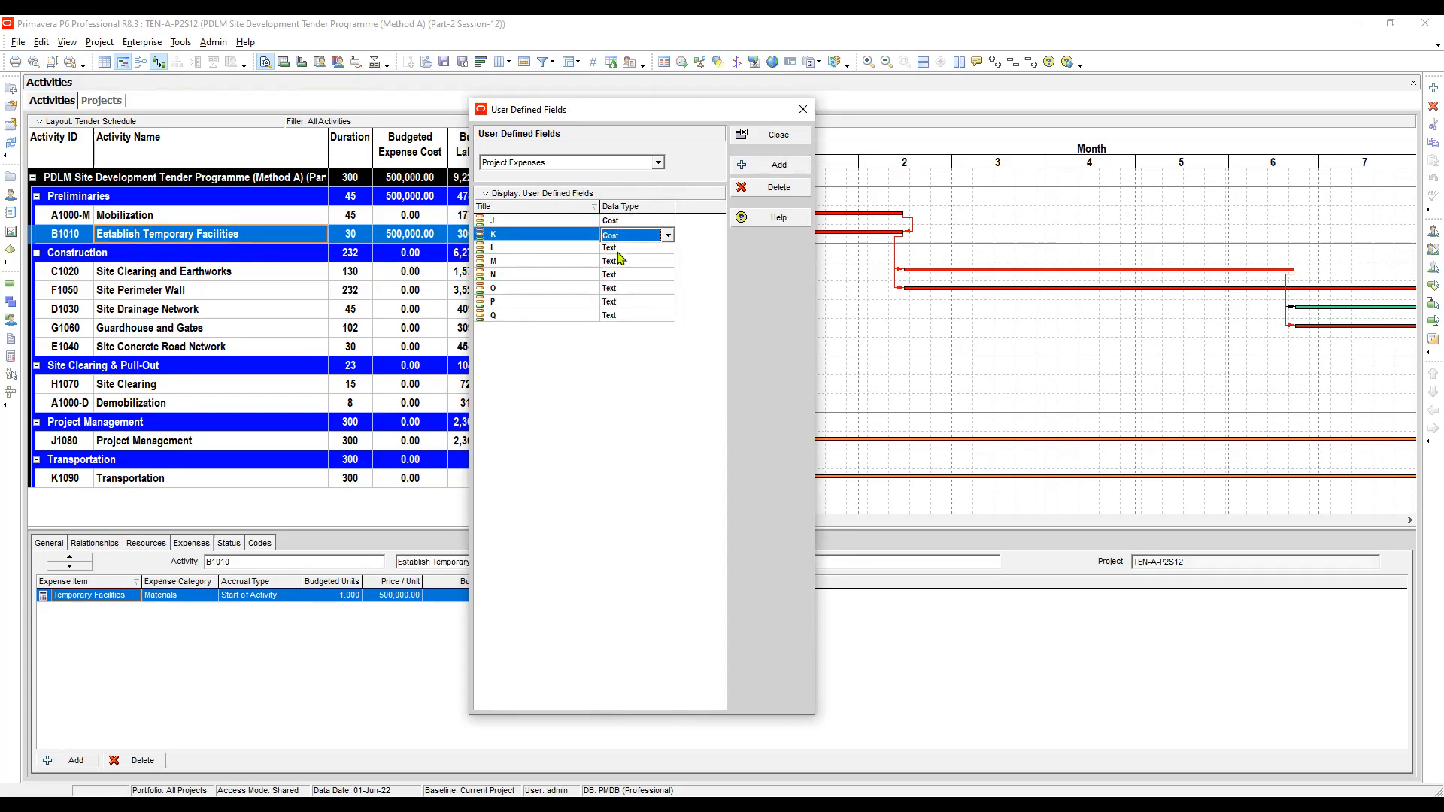
left_click(620, 248)
left_click(618, 259)
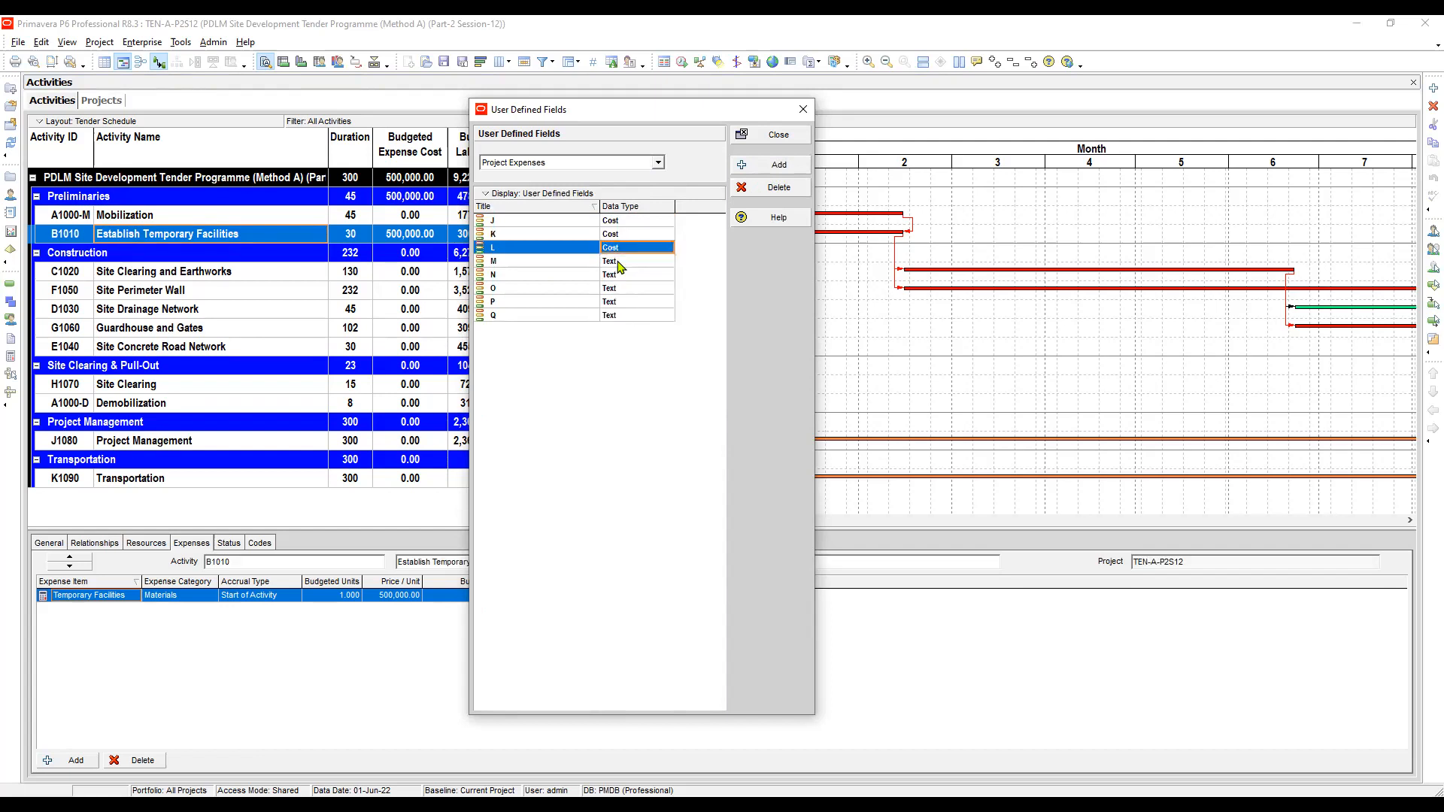
left_click(620, 262)
left_click(620, 277)
left_click(619, 275)
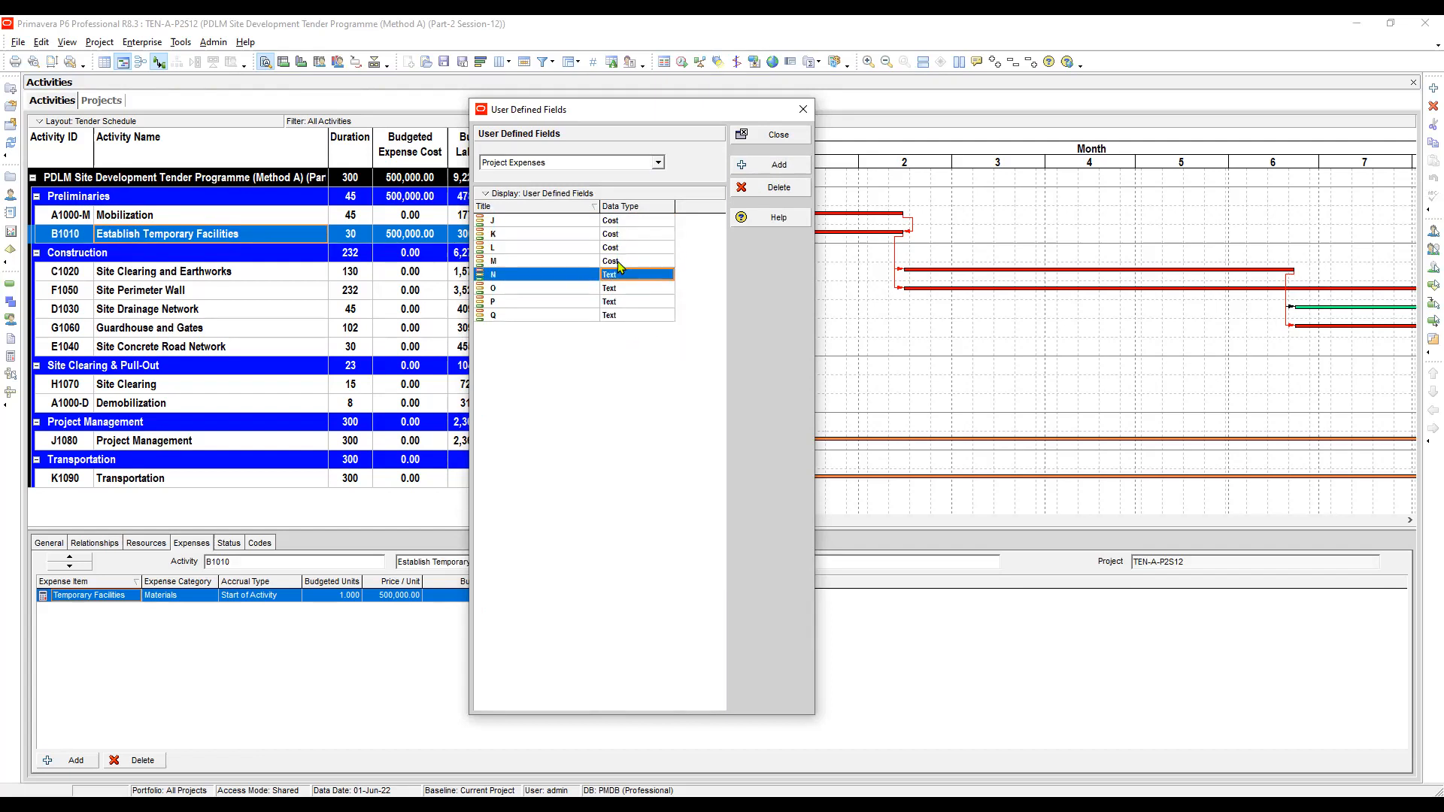
left_click(619, 275)
- Set the data type of fields N, O, P and Q to Cost
key("Up")
key("Return")
key("Down")
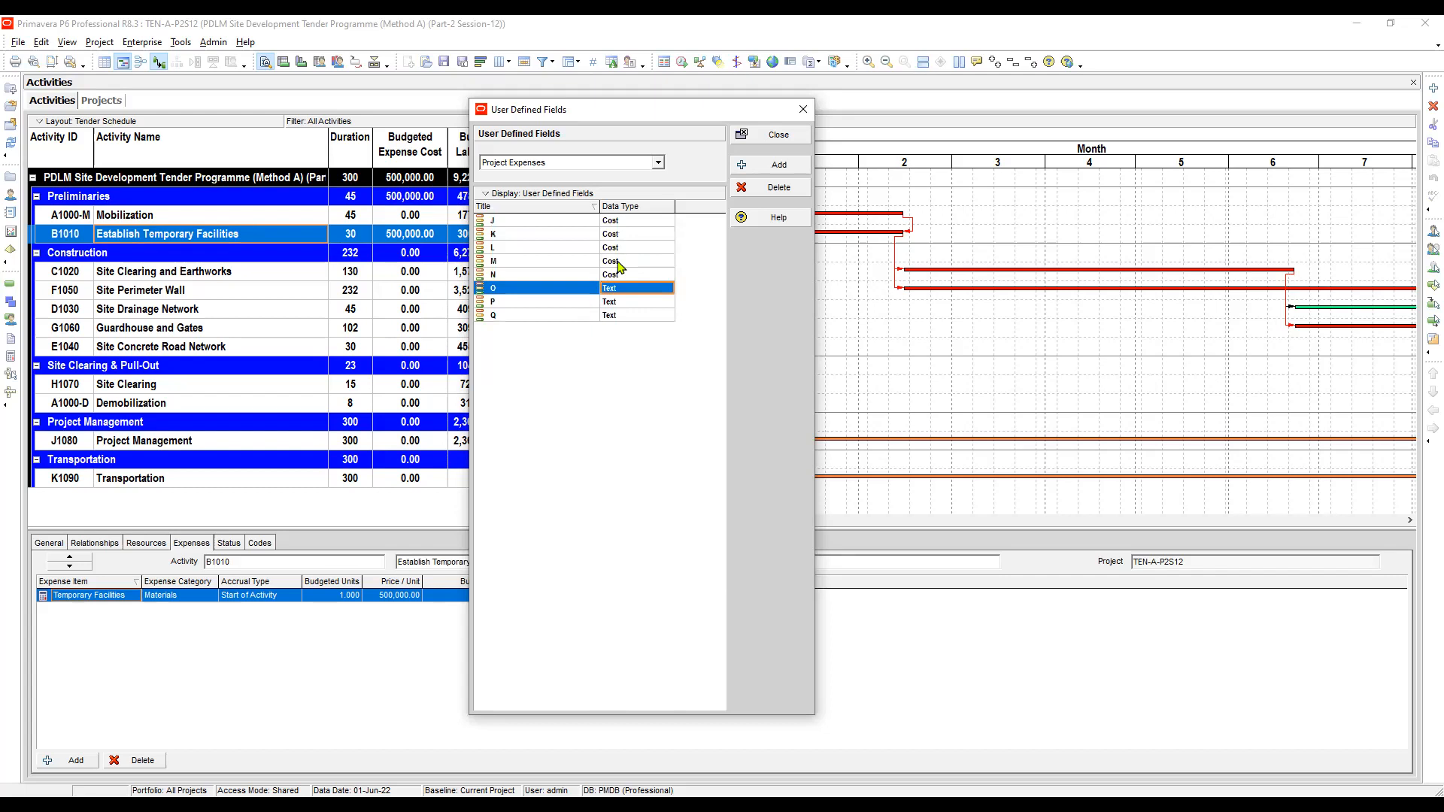
key("alt+Down")
key("Up")
key("Return")
key("Down")
key("alt+Down")
key("Up")
key("Return")
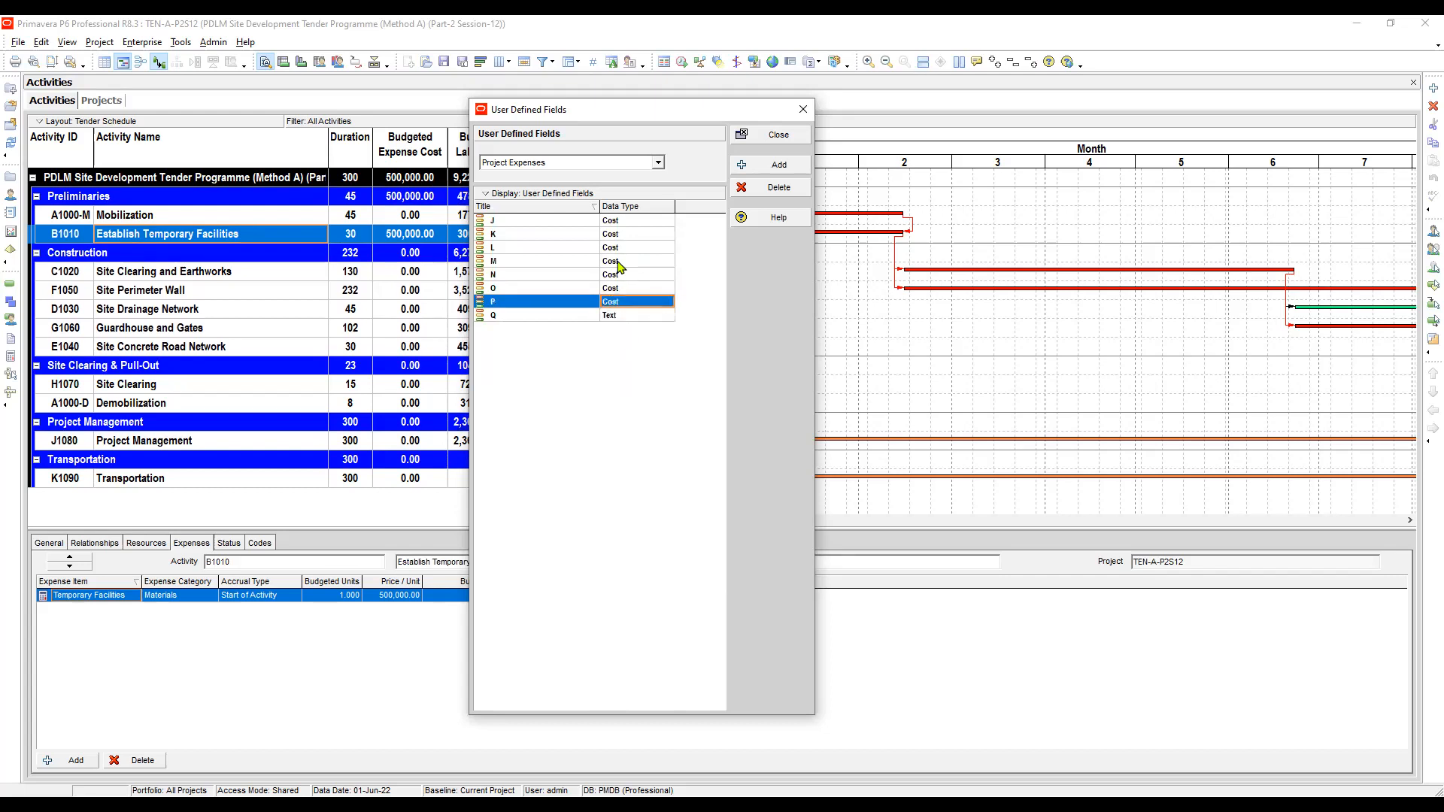
key("Down")
key("alt+Down")
key("Up")
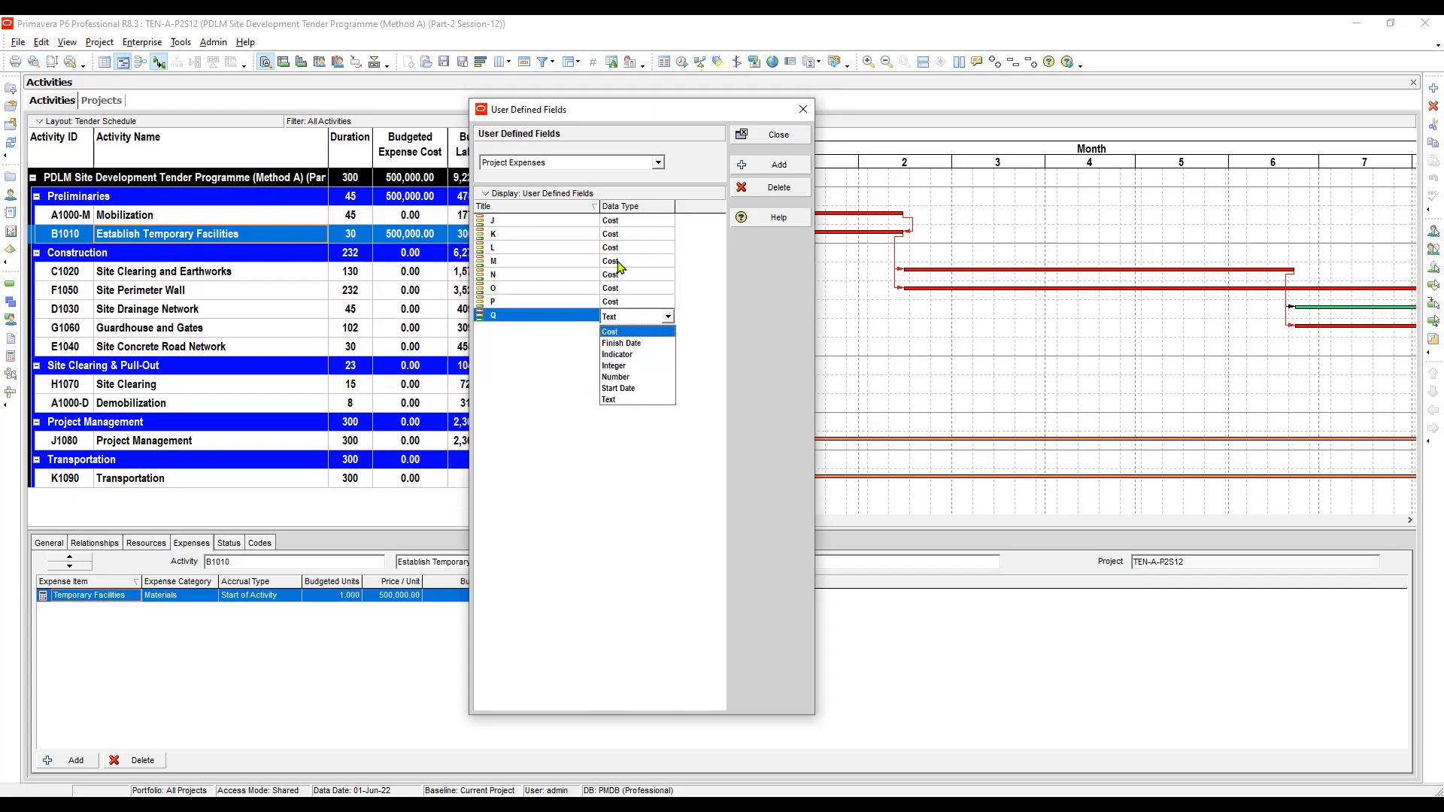
key("Return")
- Rename field J to "J (Direct & Indirect)"
left_click(519, 221)
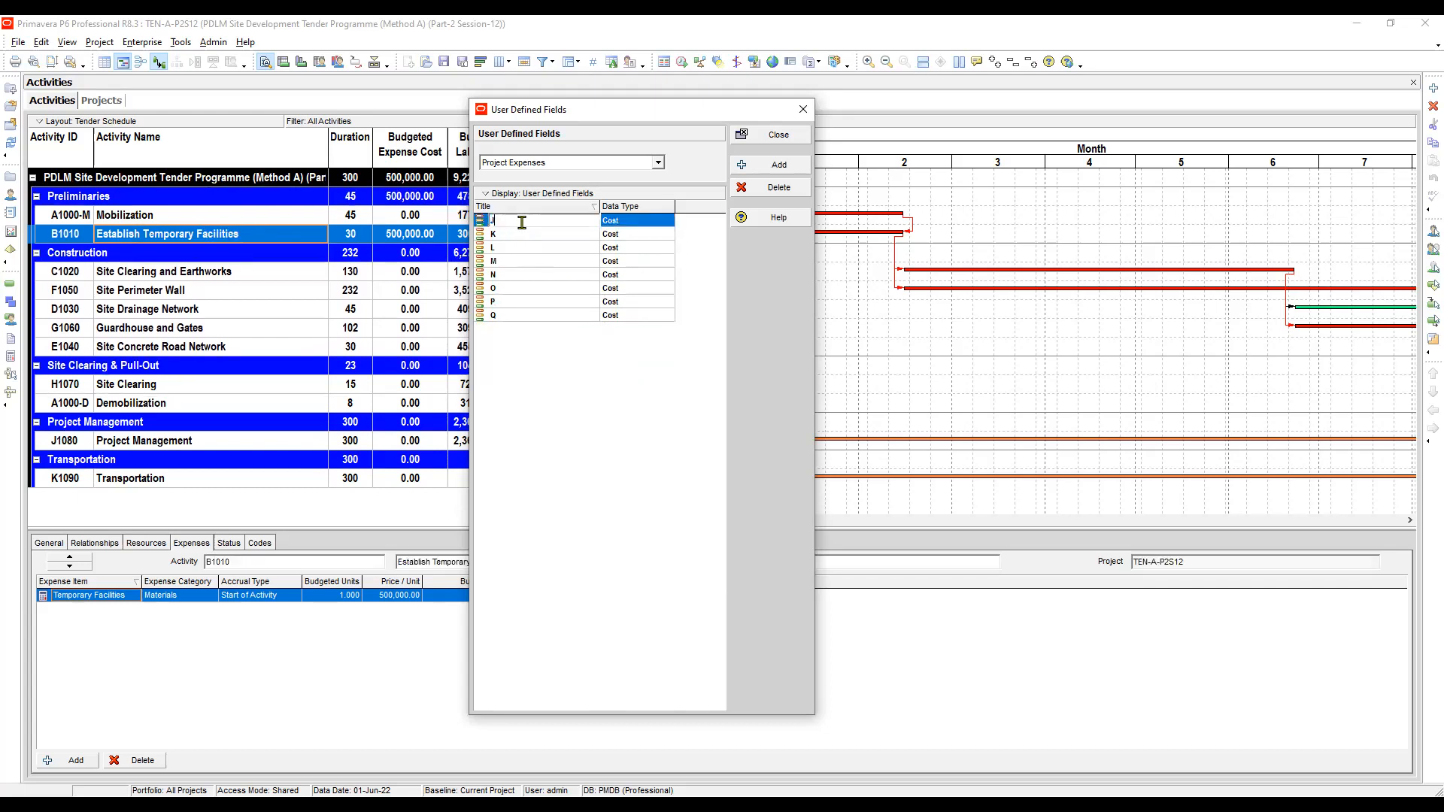
type("(Direct & Indirect")
left_click(528, 235)
left_click(526, 236)
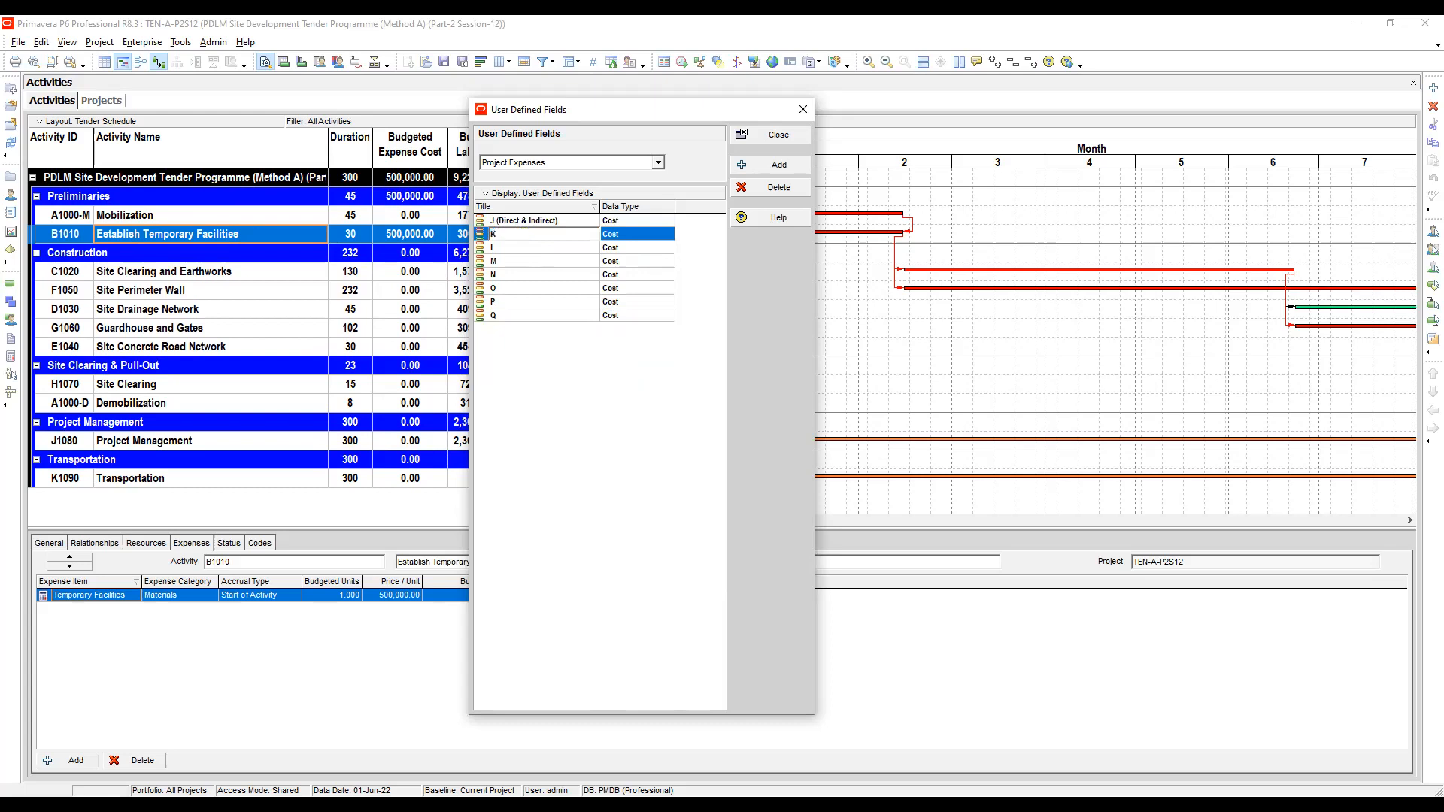
- Rename field K to "K (Overhead)"
type("(Overhead)")
left_click(520, 248)
- Rename field L to "L (Contingency)"
type("(")
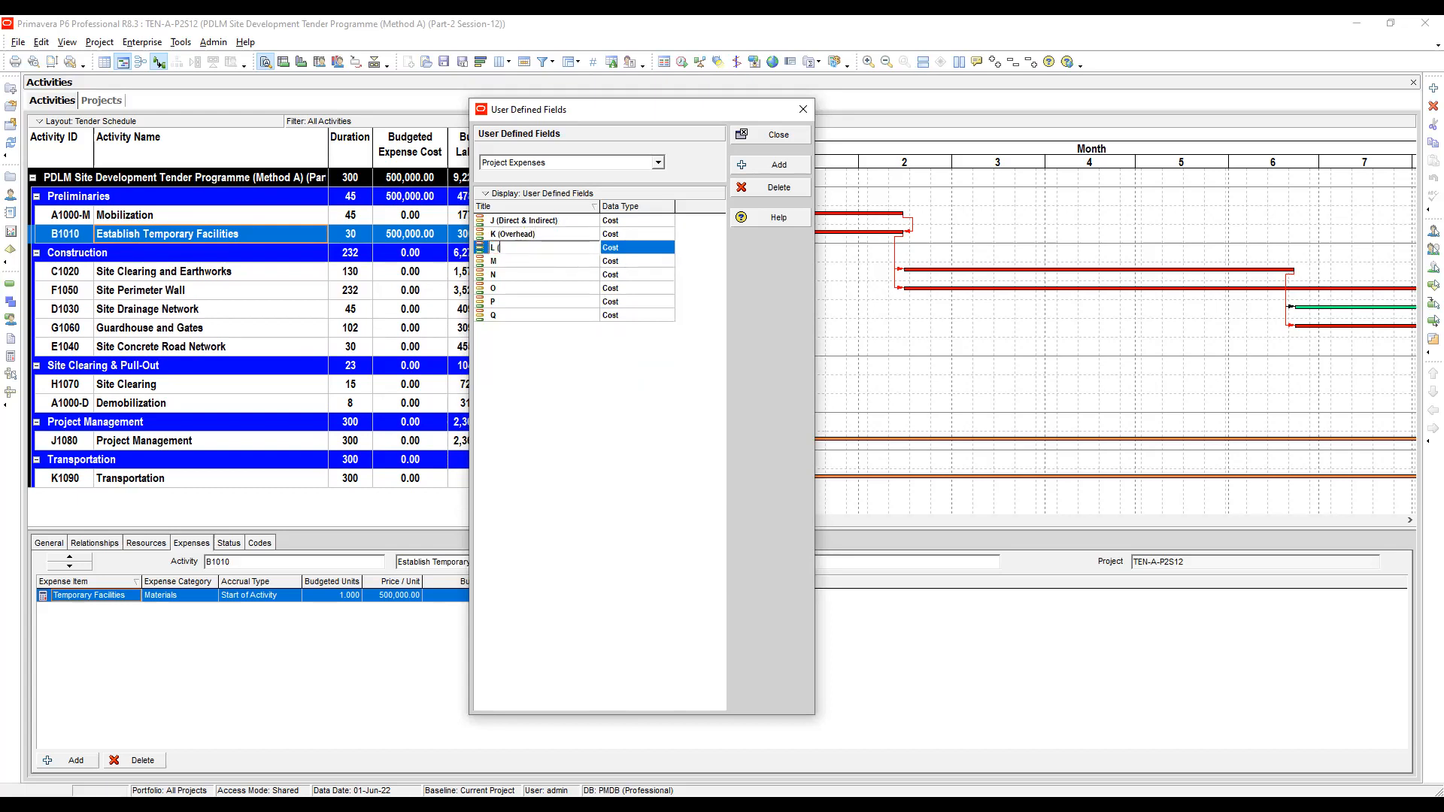
type("Contingency")
left_click(524, 262)
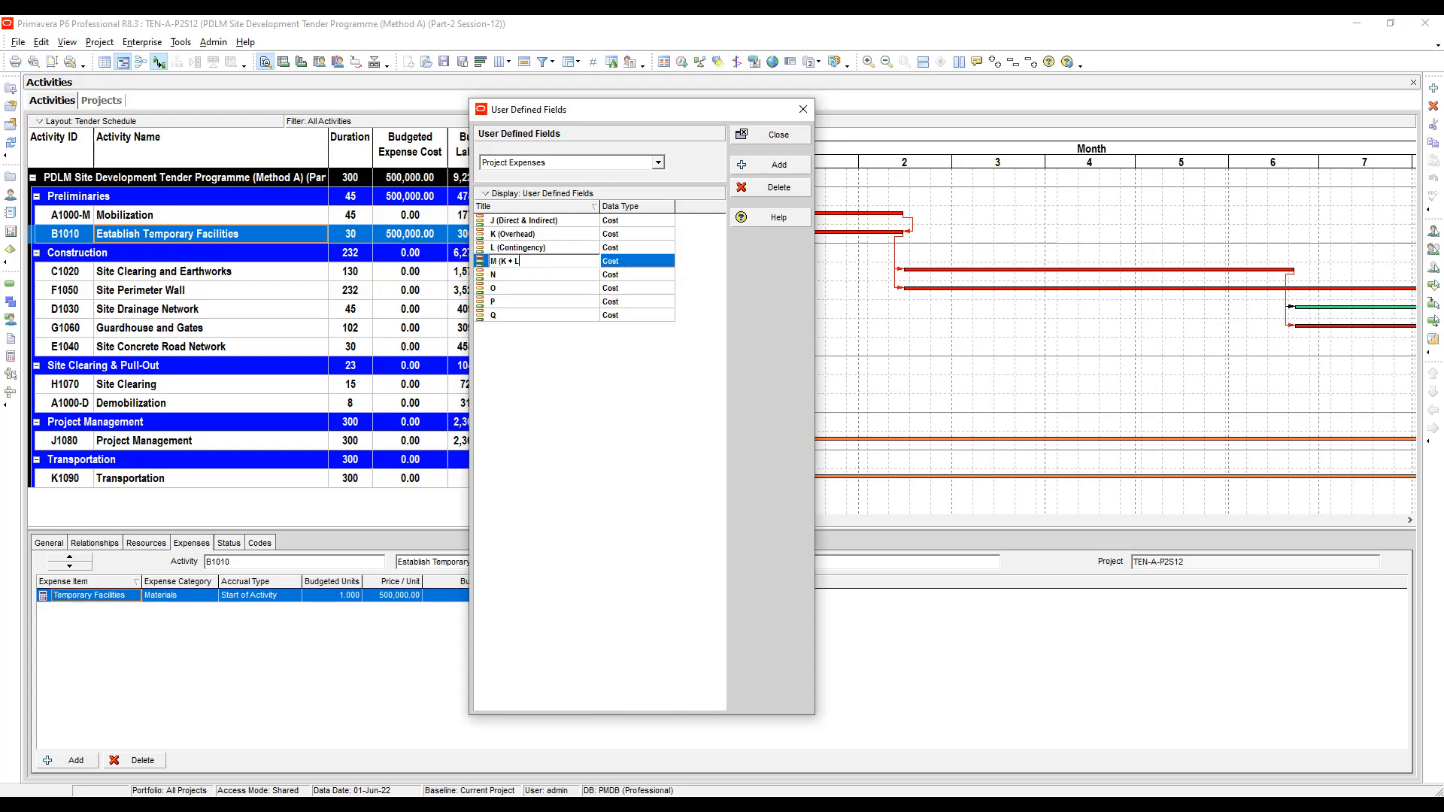
- Rename field M to "M (K + L - Subtotal)"
type("(K + L - Subtotal)")
left_click(542, 274)
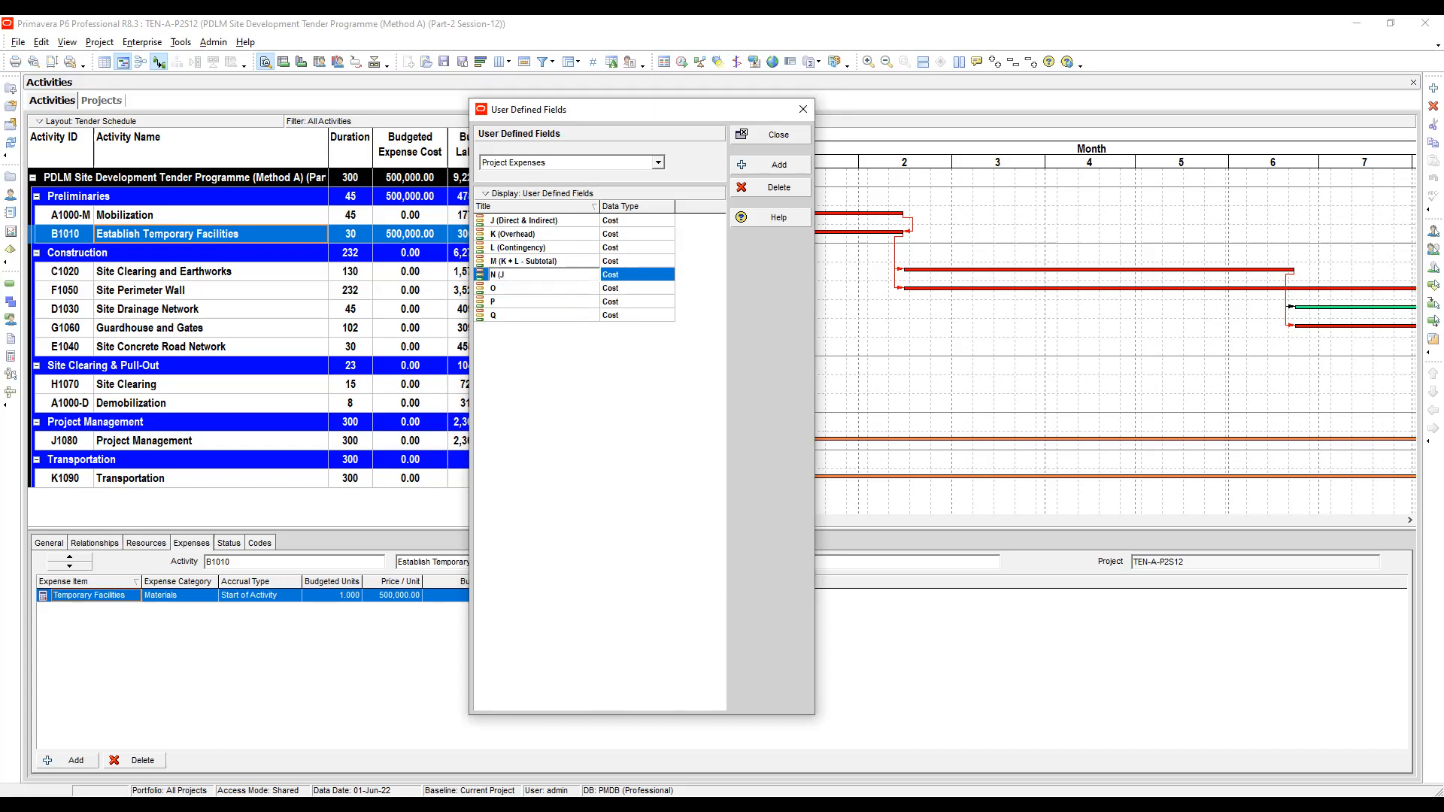
- Rename field N to "N (J + M - Subtotal)"
type("(J + M - Subtotal)")
left_click(534, 290)
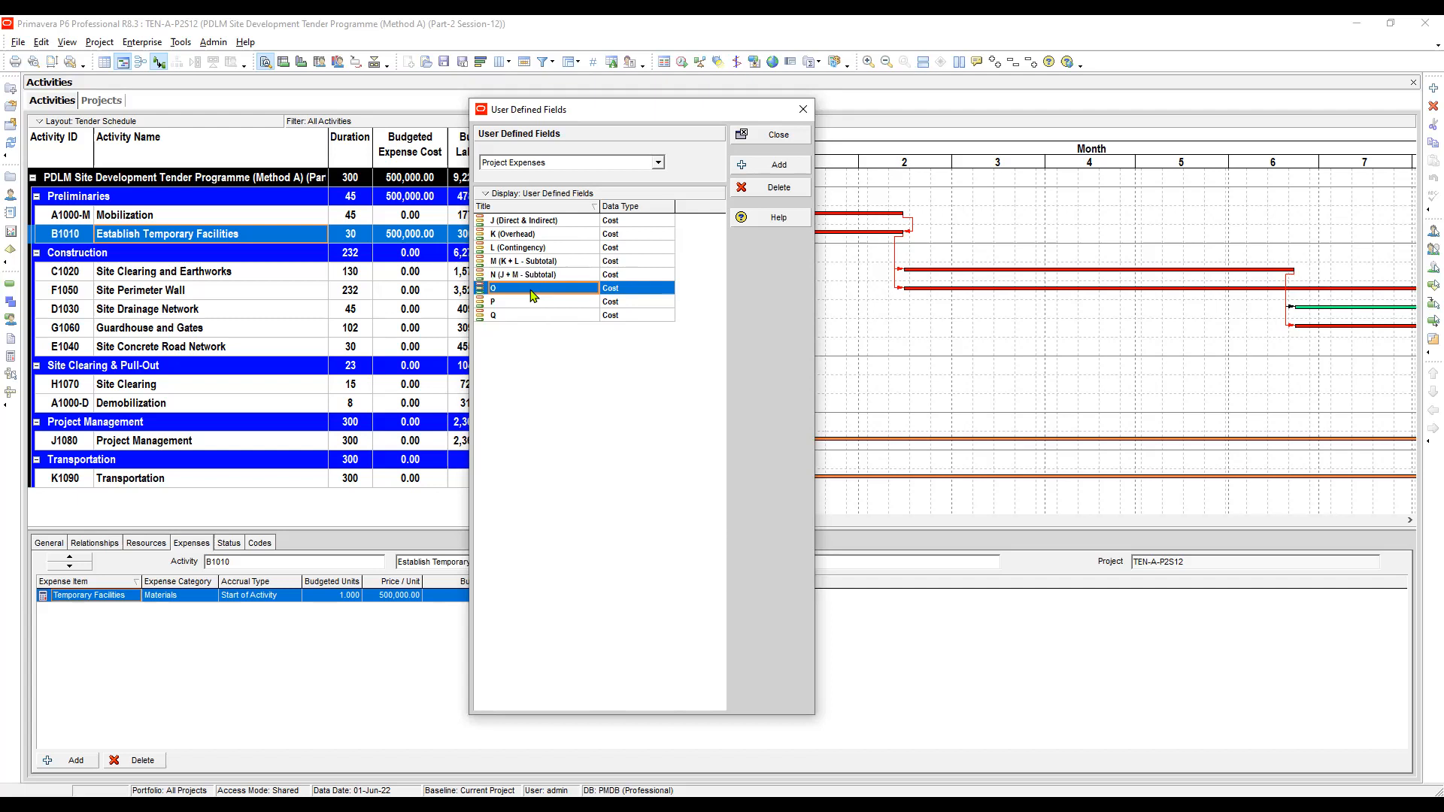
- Rename field O to "O (Contractor's Profit)"
left_click(521, 292)
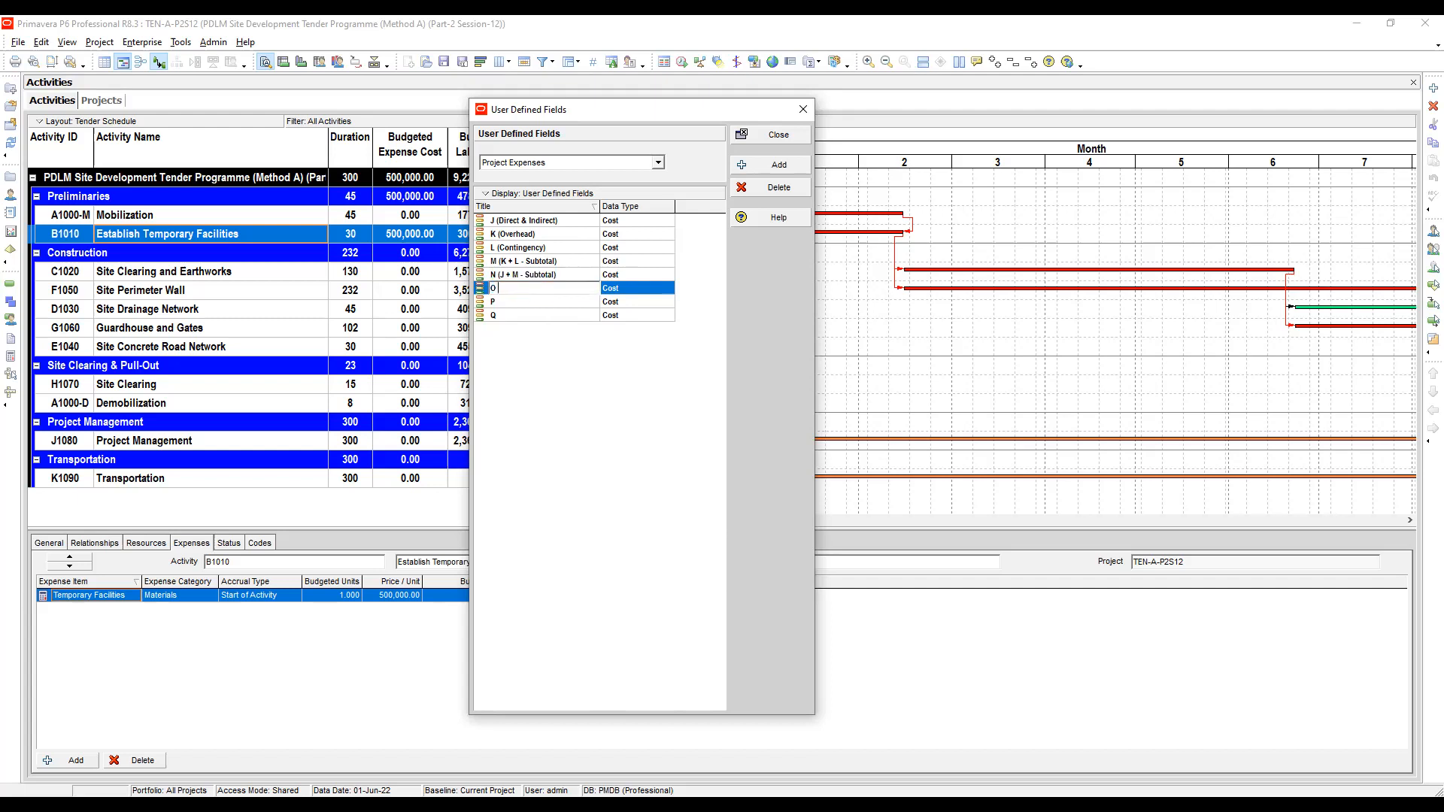
type("(Ci")
type("ontr")
type("actor")
type("'s")
type(" Pro")
type("fit")
left_click(546, 302)
left_click(545, 302)
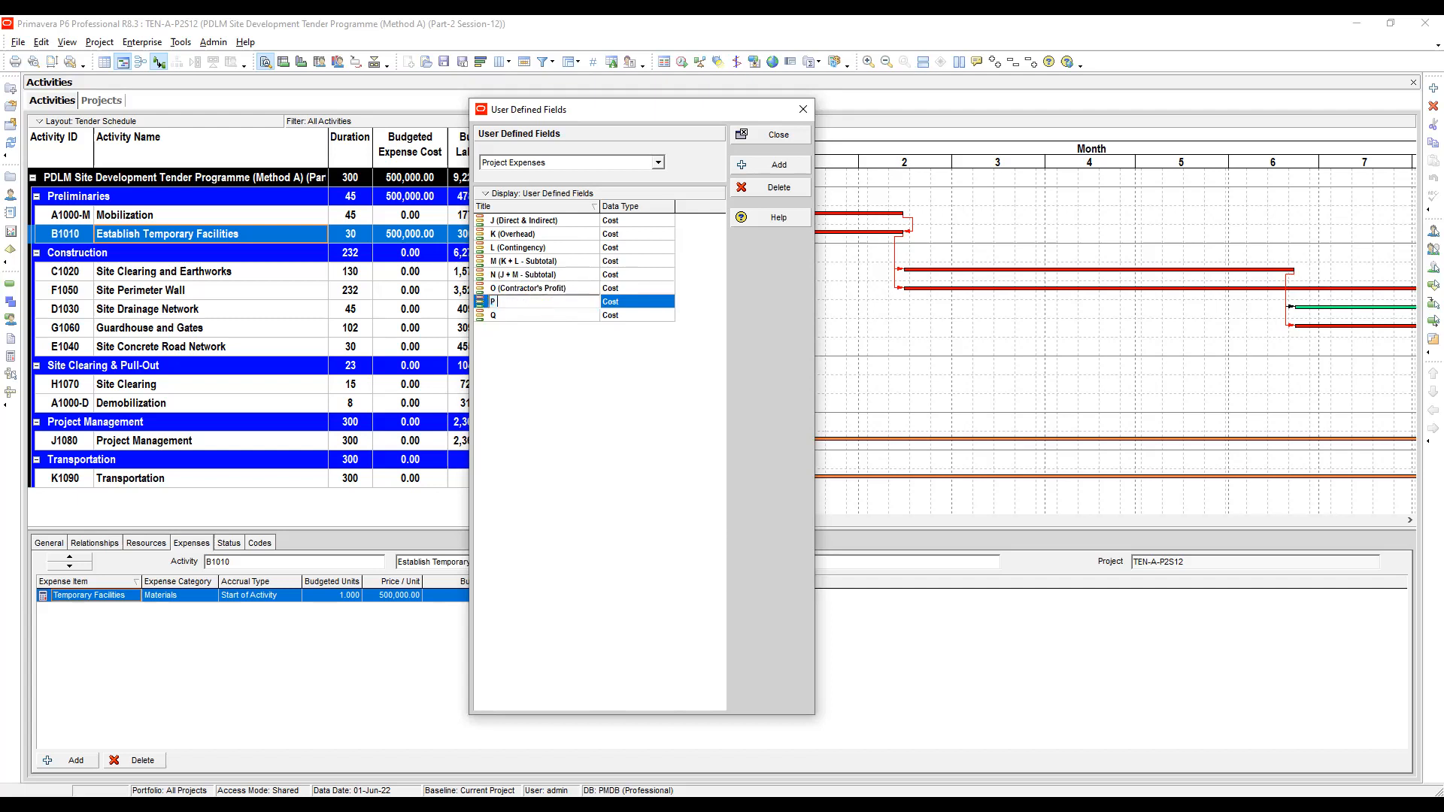
- Rename field P to "P (N + O - Subtotal)"
type("(N + O - Sub")
type("total")
left_click(529, 316)
left_click(530, 316)
left_click(530, 315)
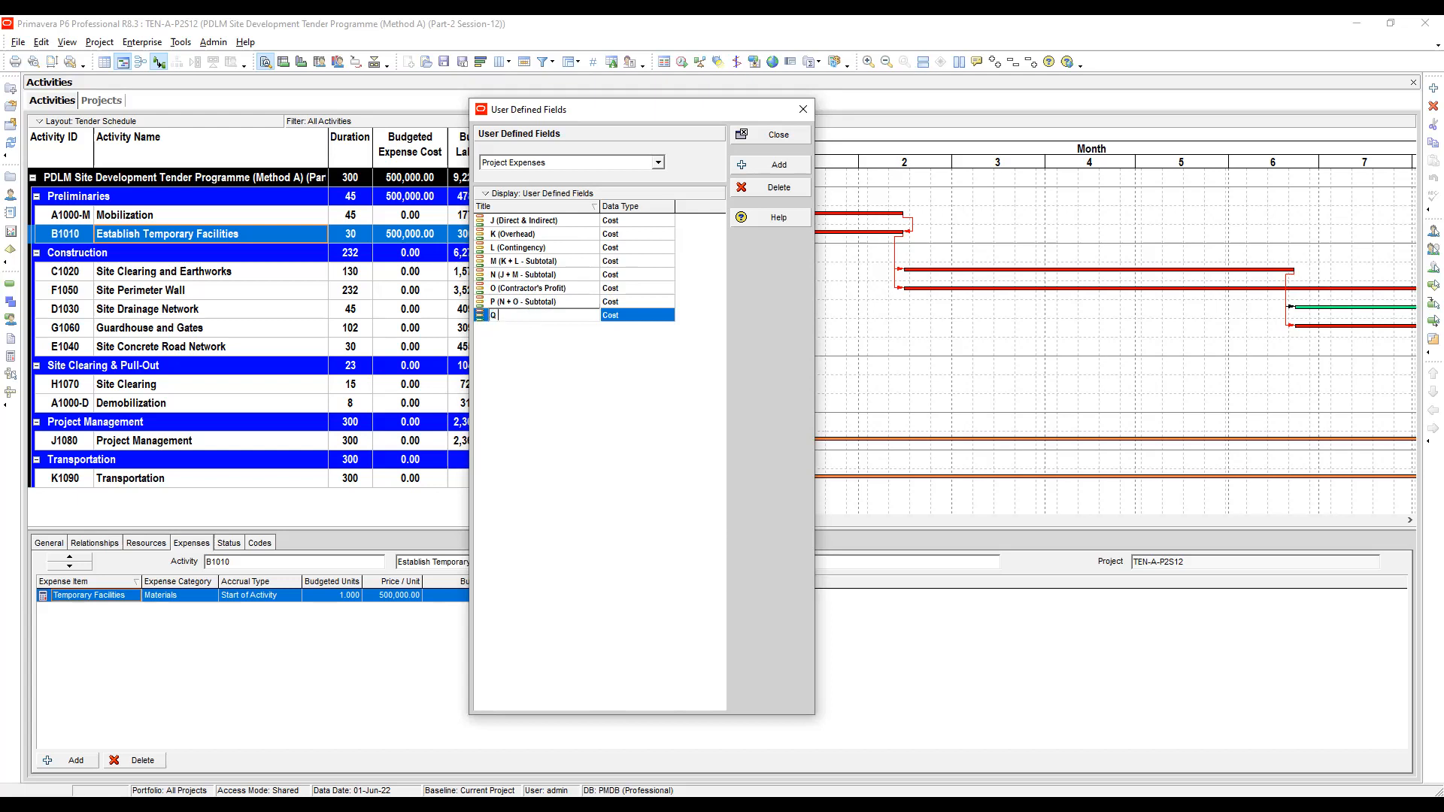
- Rename field Q to "Q (Value Added Tax)" and close the User Defined Fields dialog
type("(Value Added Tax)")
left_click(572, 288)
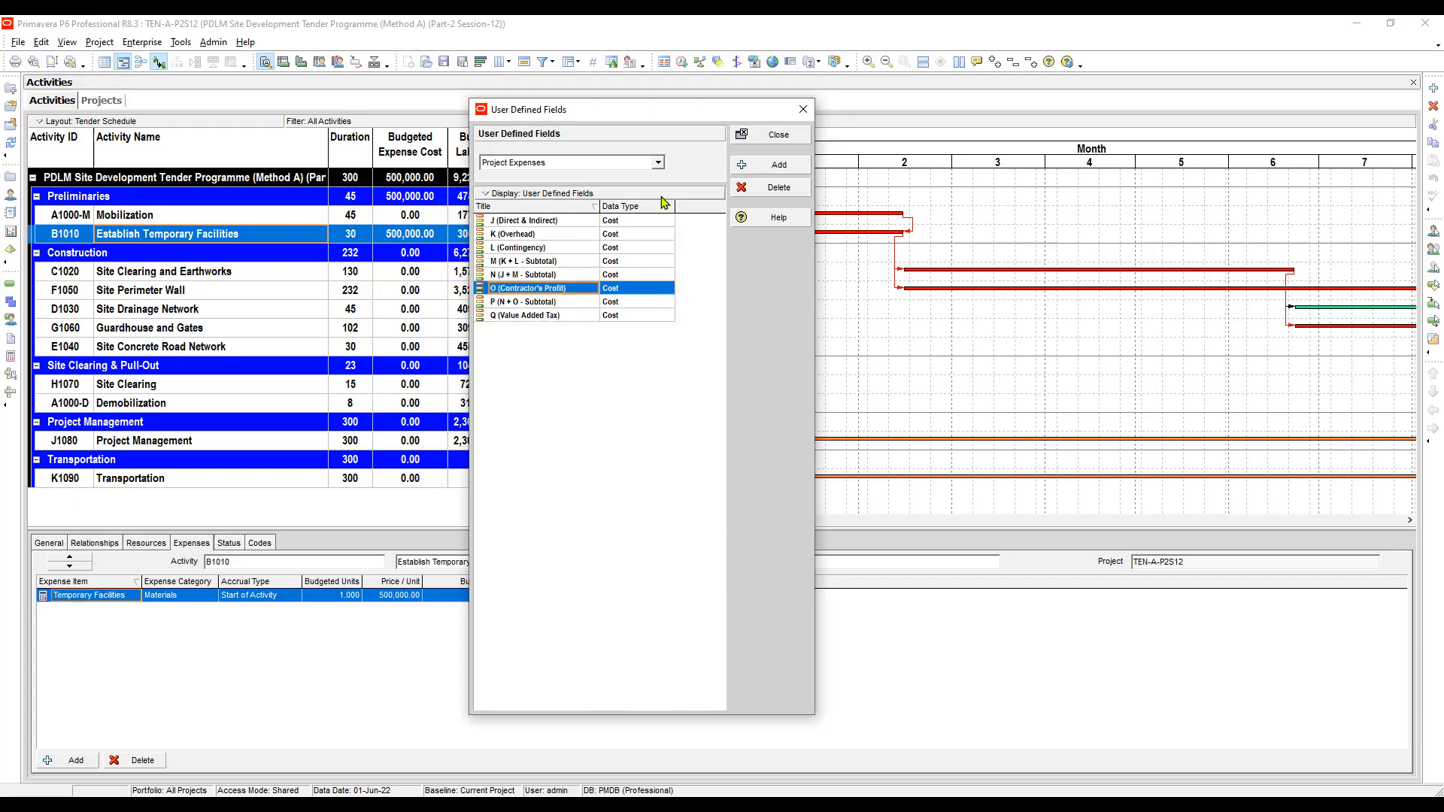
left_click(780, 143)
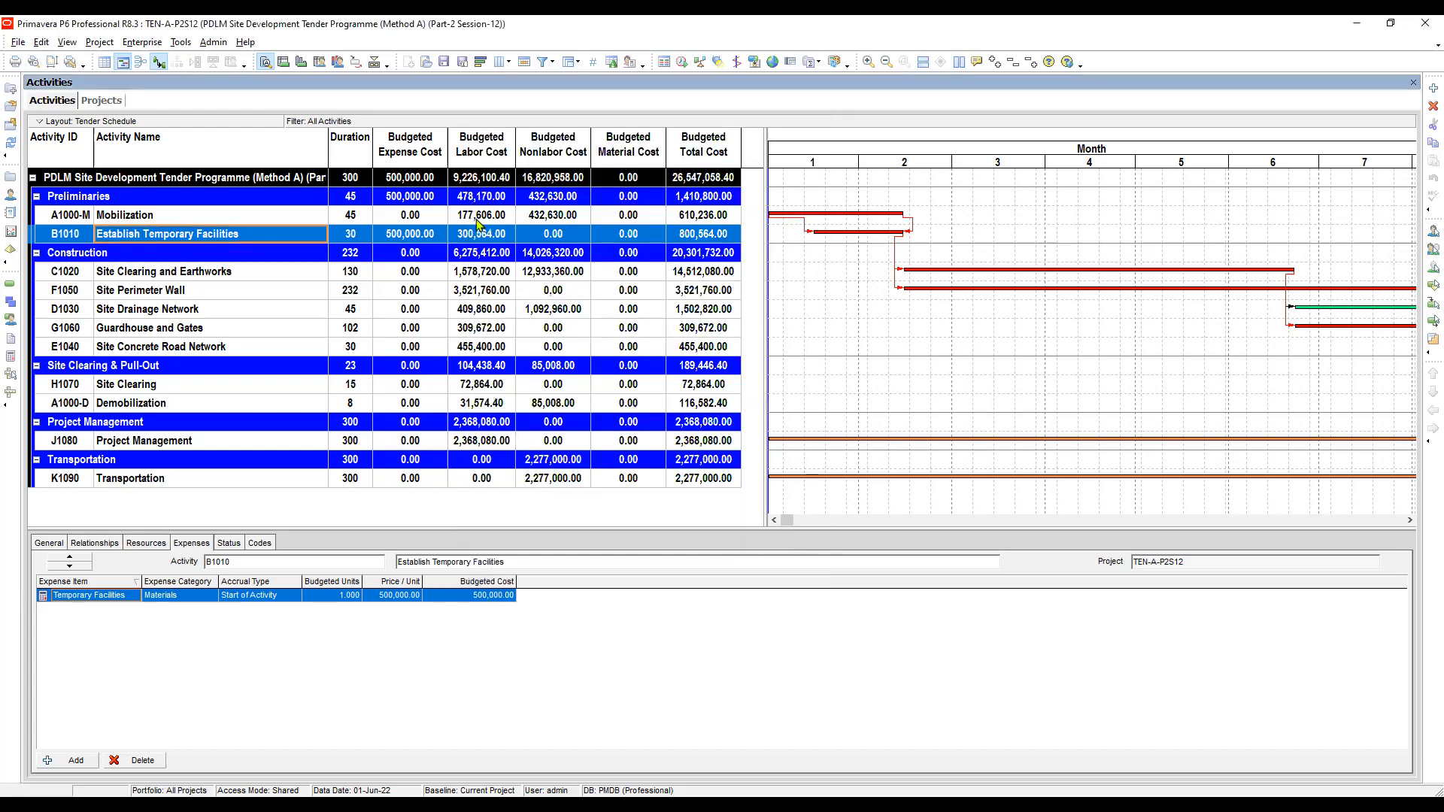
- Examine the expenses assigned to the Mobilization and Establish Temporary Facilities activities
left_click(485, 217)
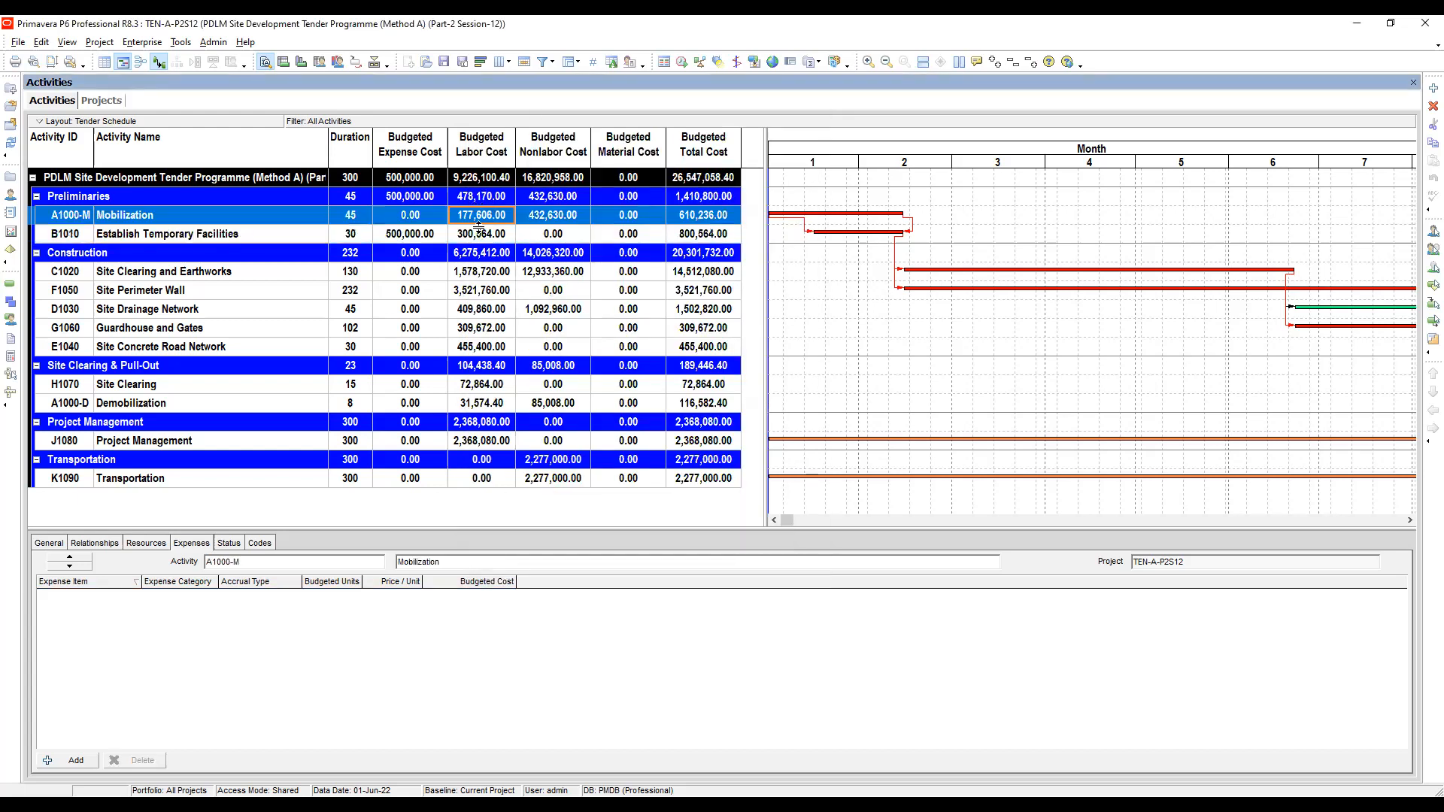
left_click(482, 238)
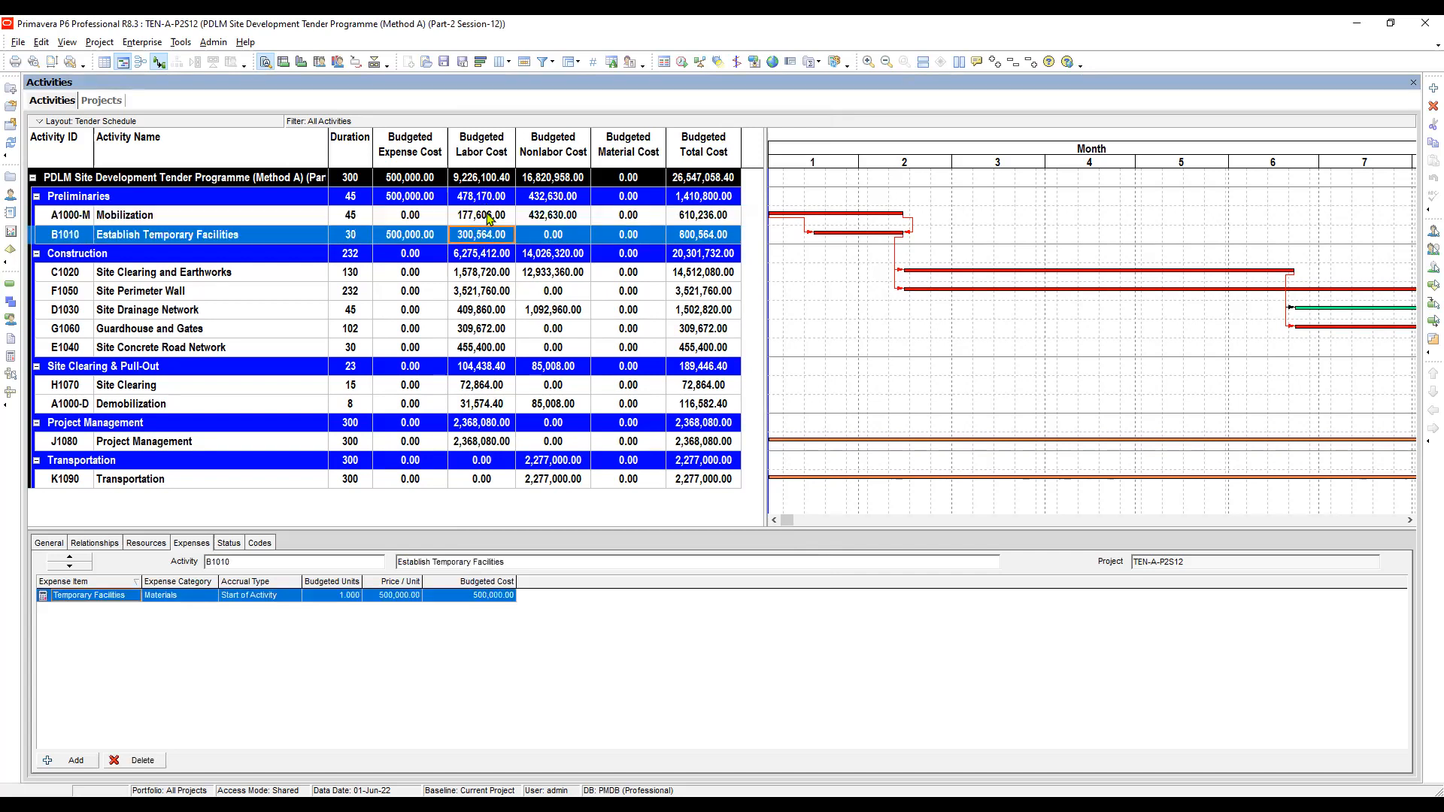
left_click(488, 218)
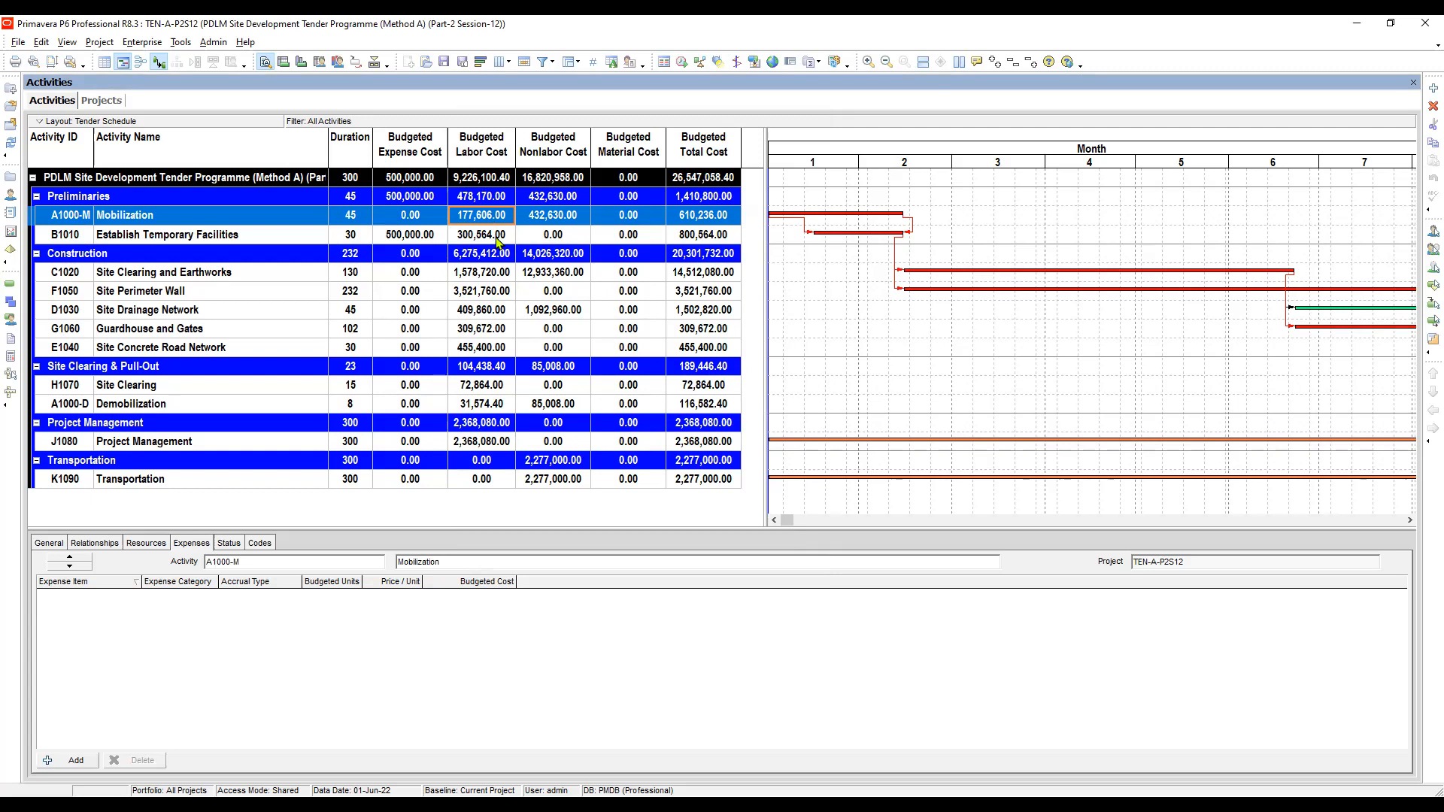
left_click(433, 237)
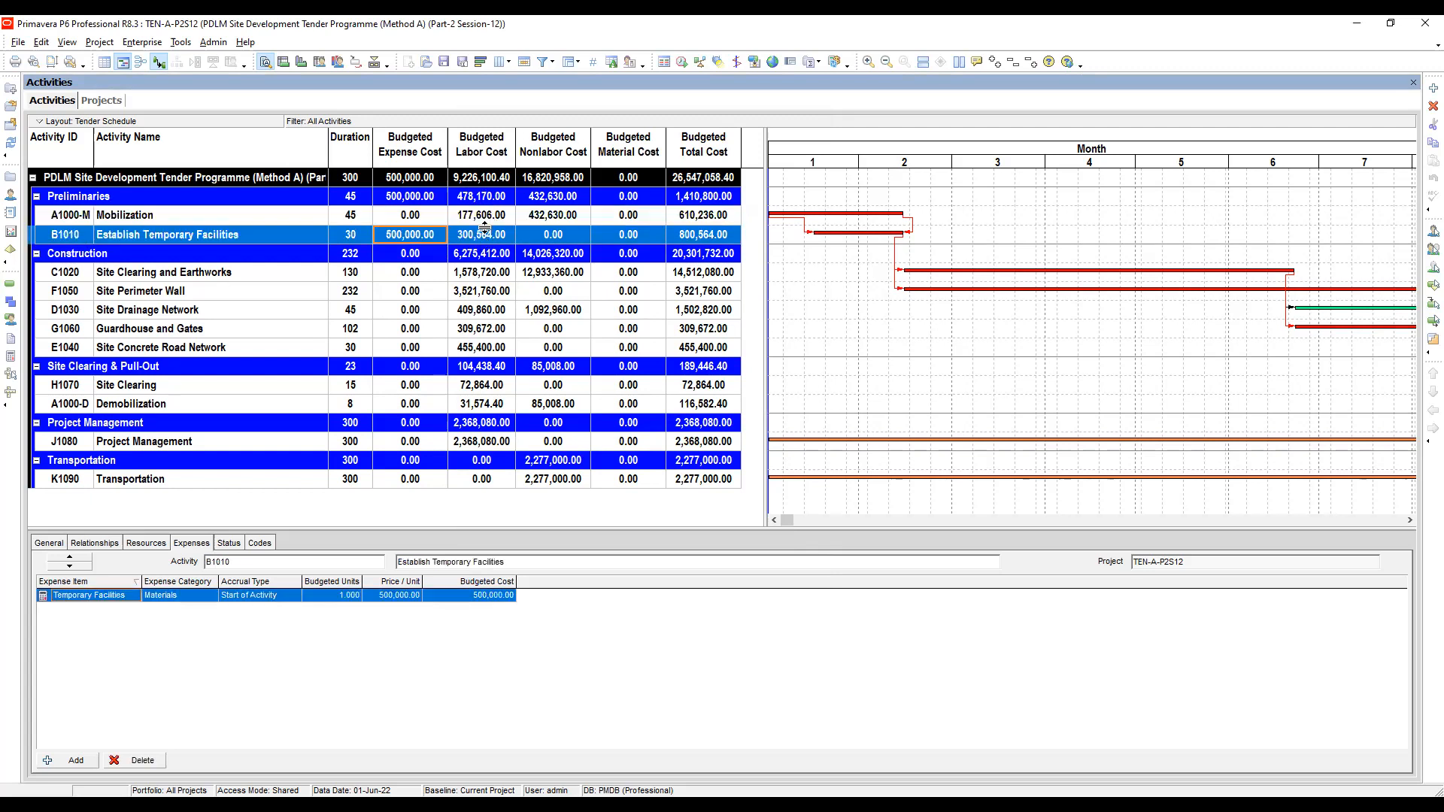
left_click(294, 223)
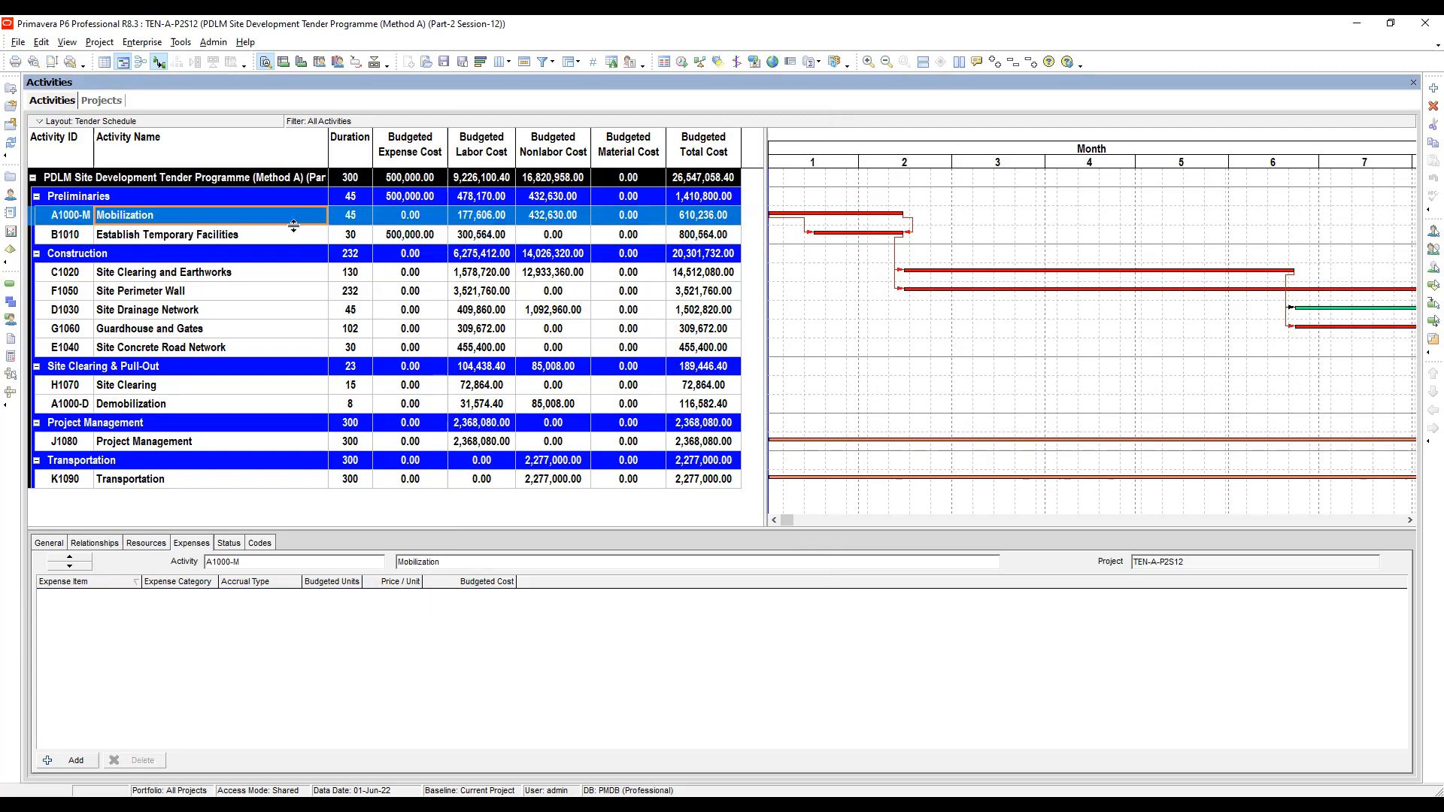
left_click(305, 237)
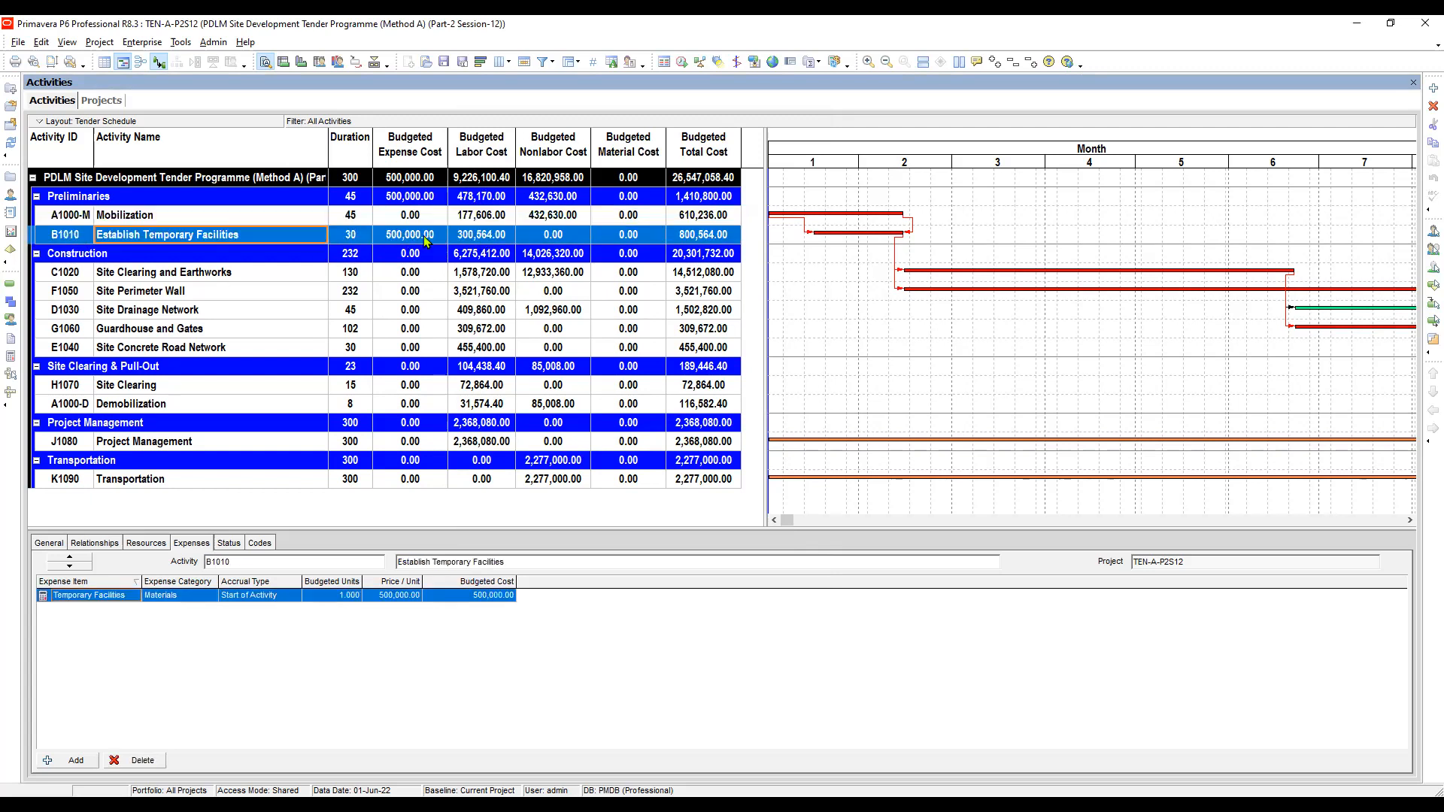
left_click(426, 239)
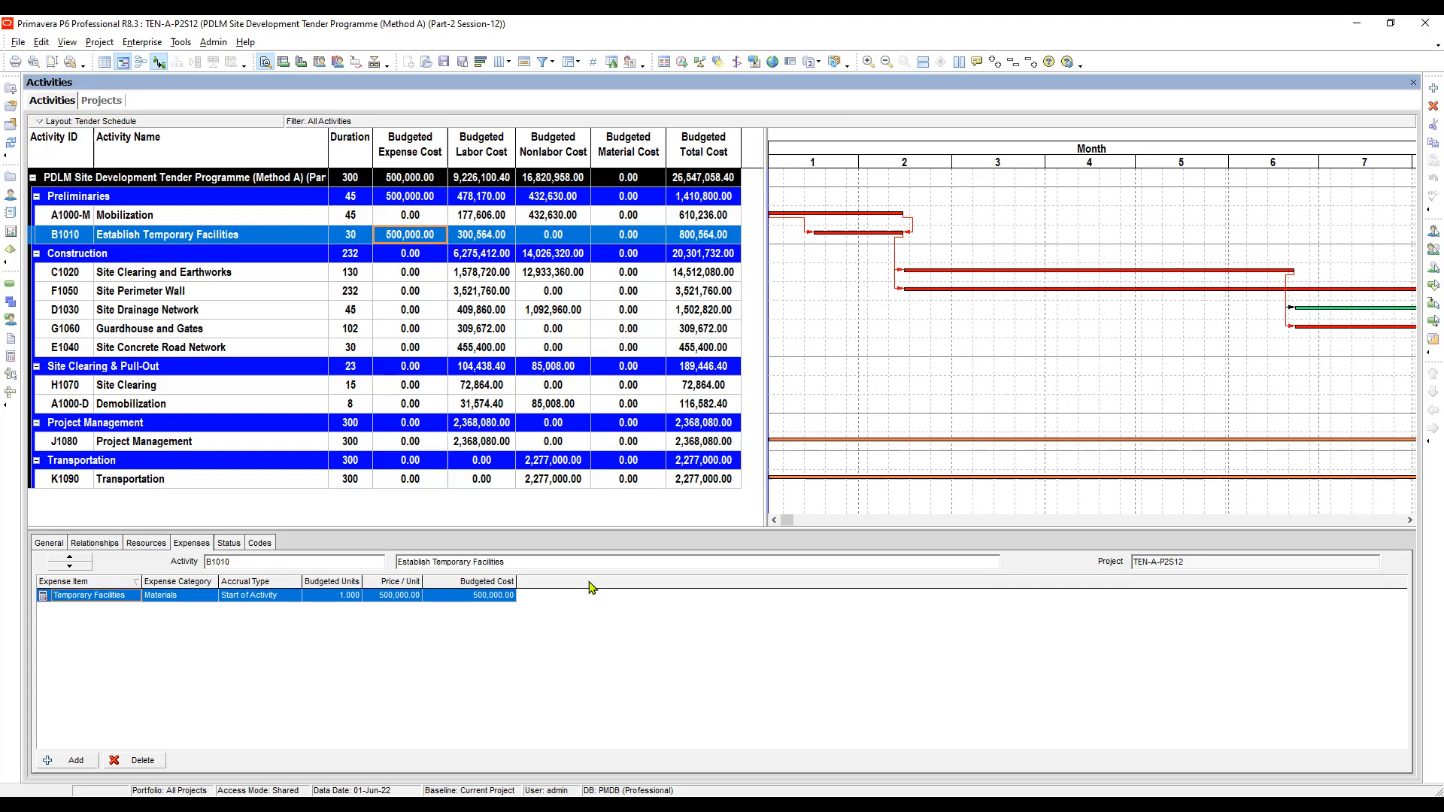
left_click(505, 598)
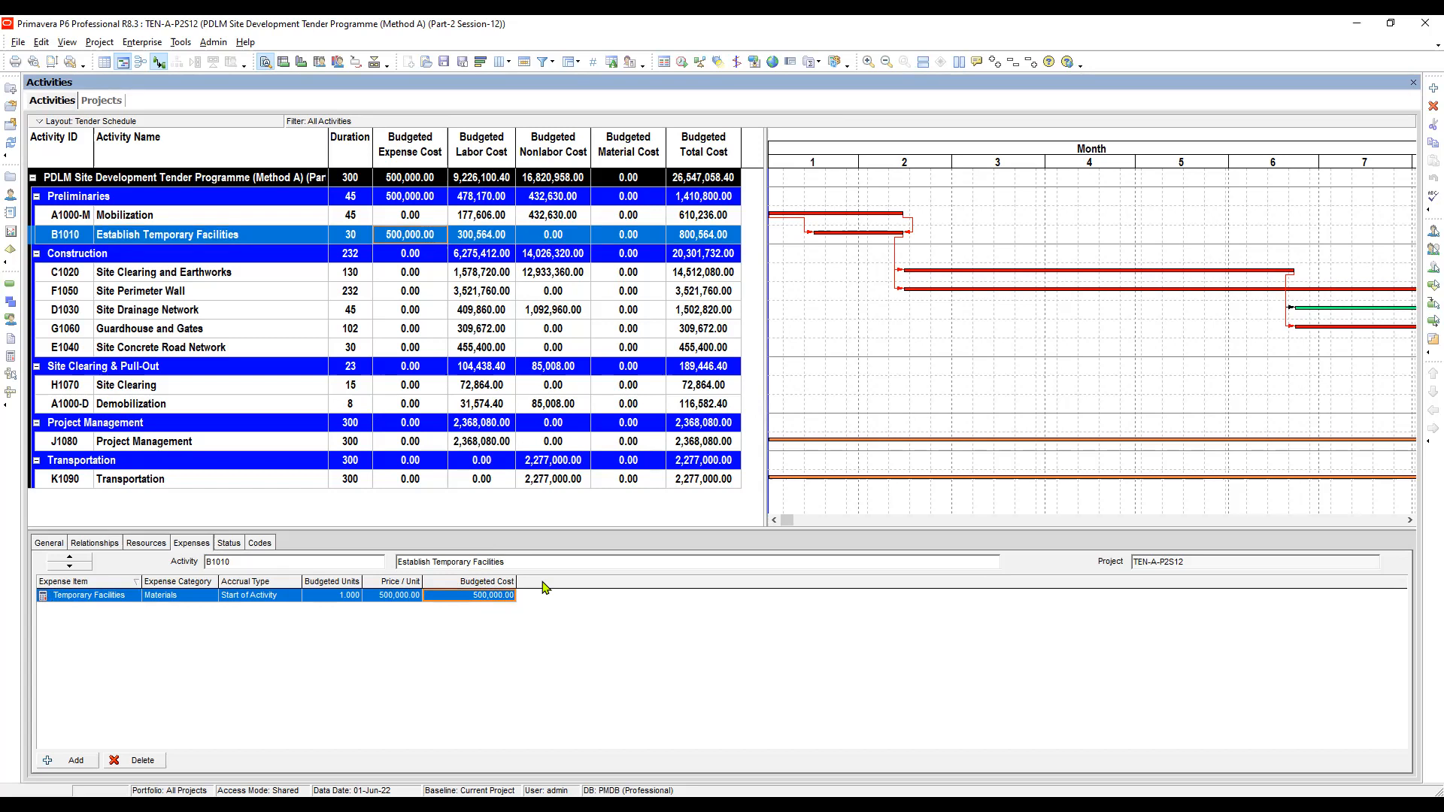
- Open the expense column customization and add the J (Direct & Indirect) column after Price / Unit
right_click(545, 587)
left_click(591, 593)
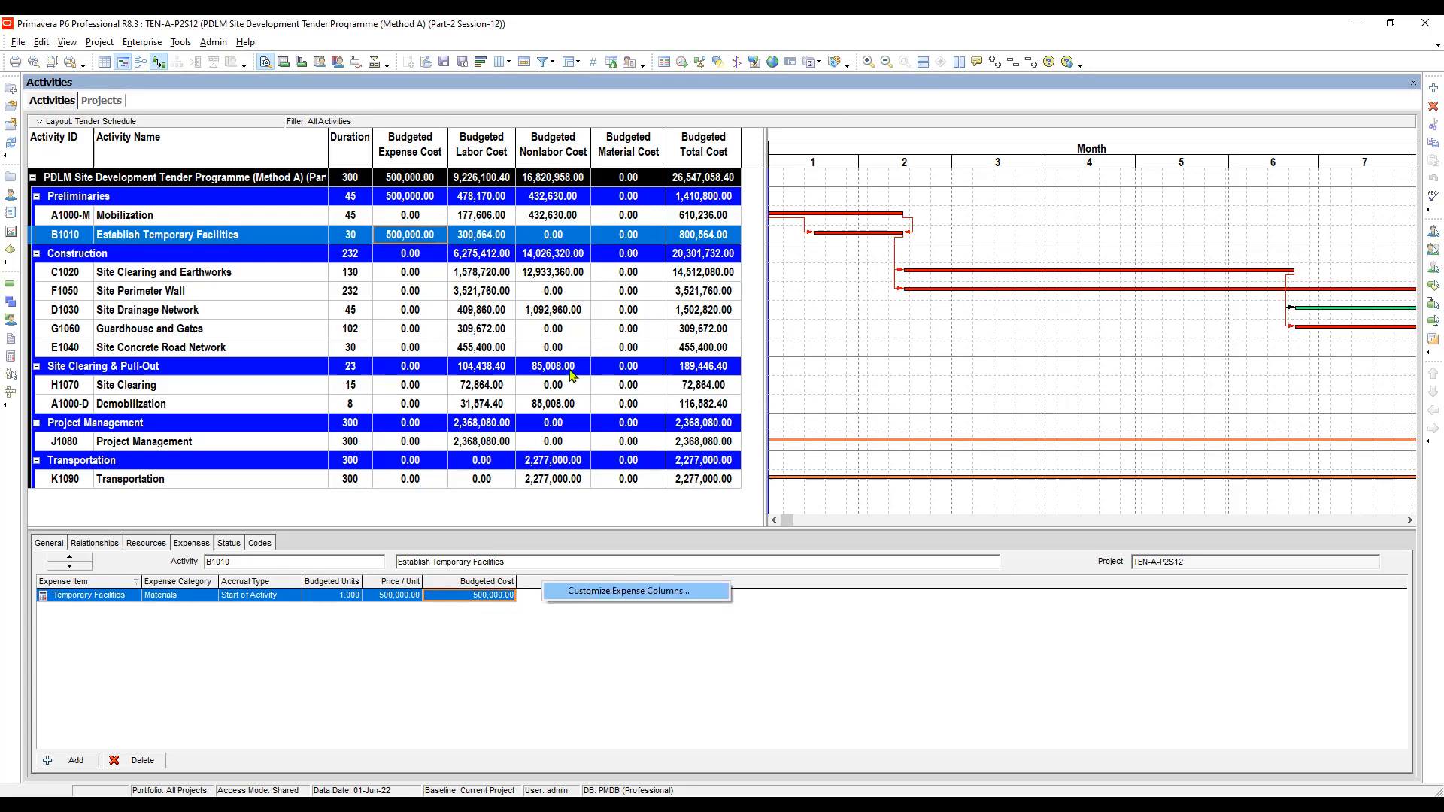
left_click(564, 360)
left_click(528, 360)
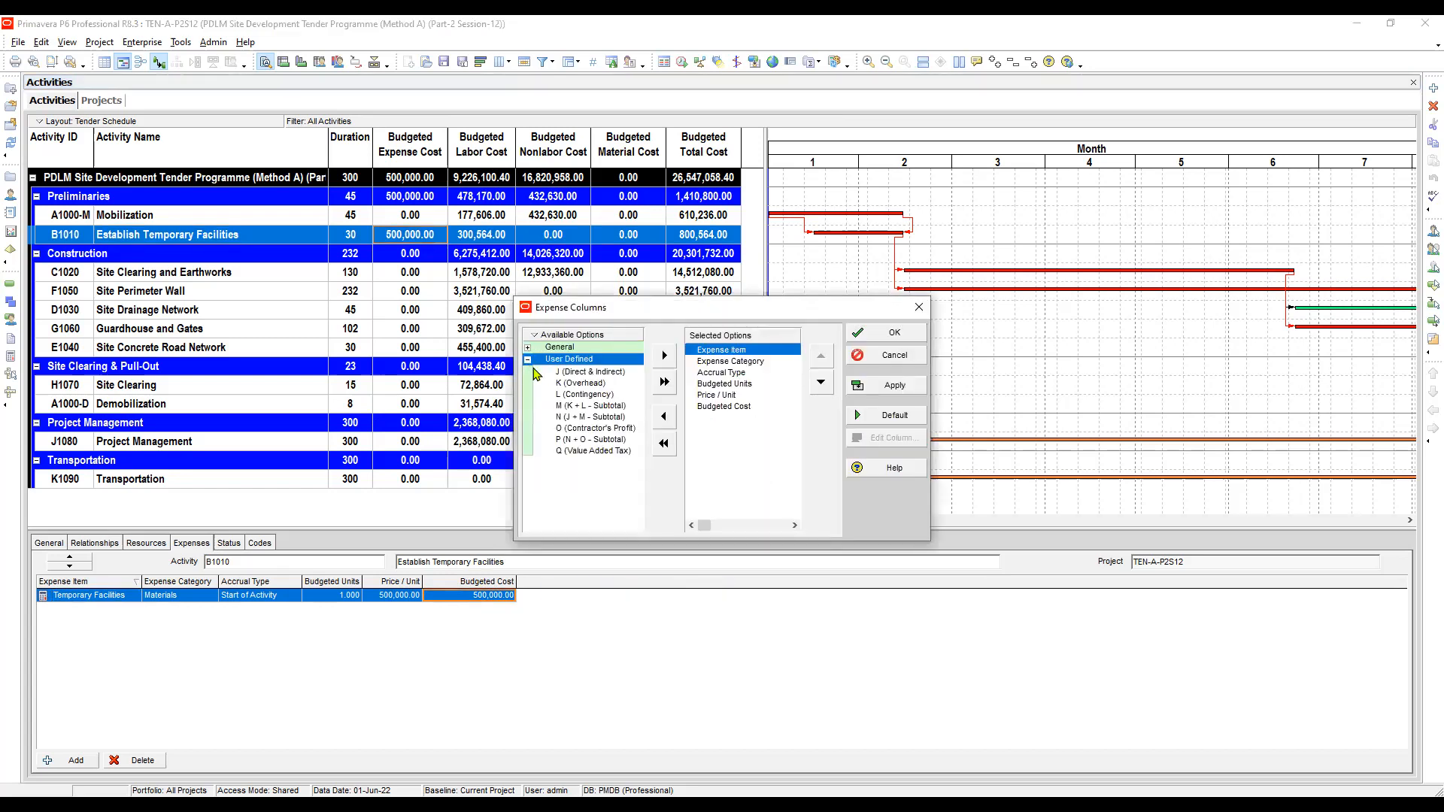
left_click(588, 377)
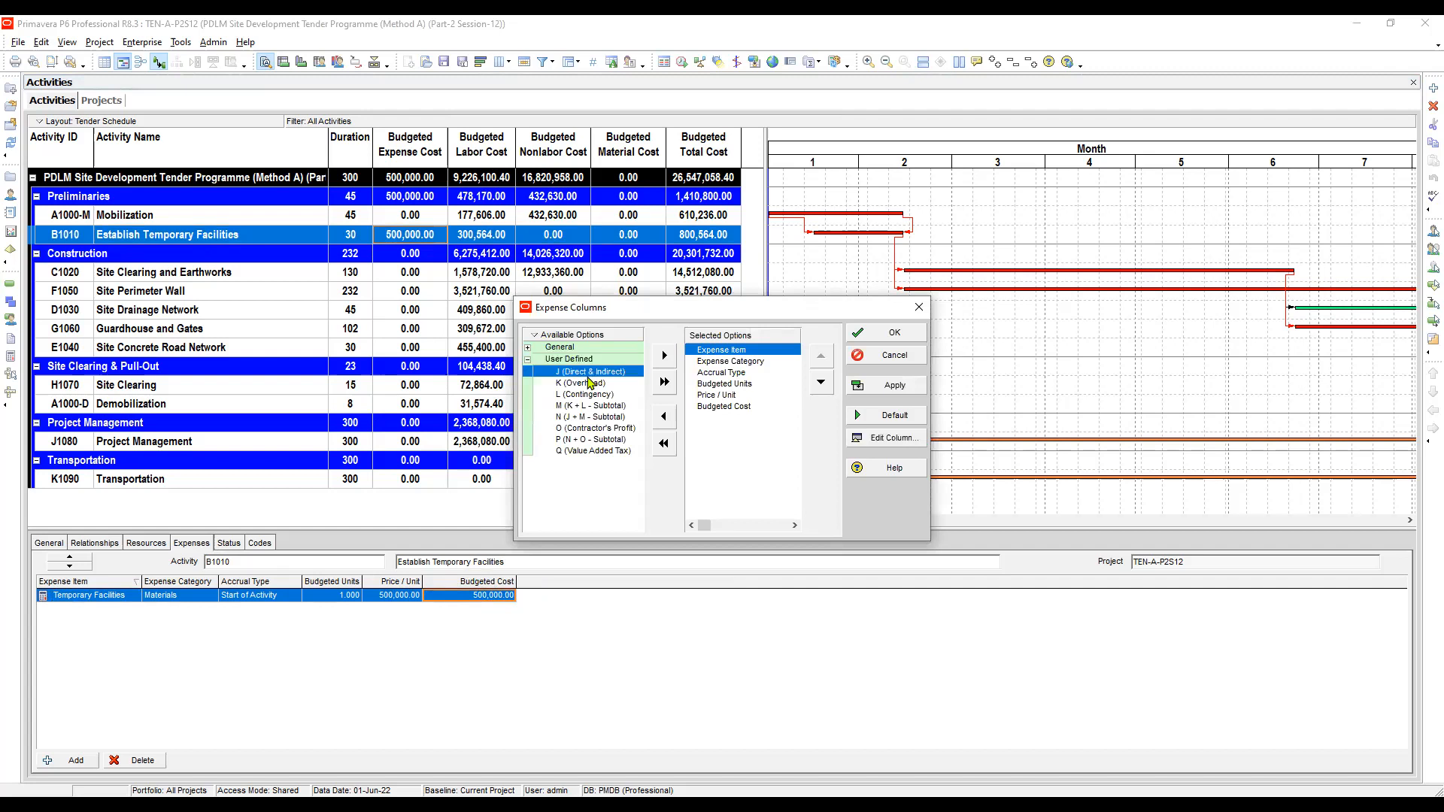
key("Down")
key("Down")
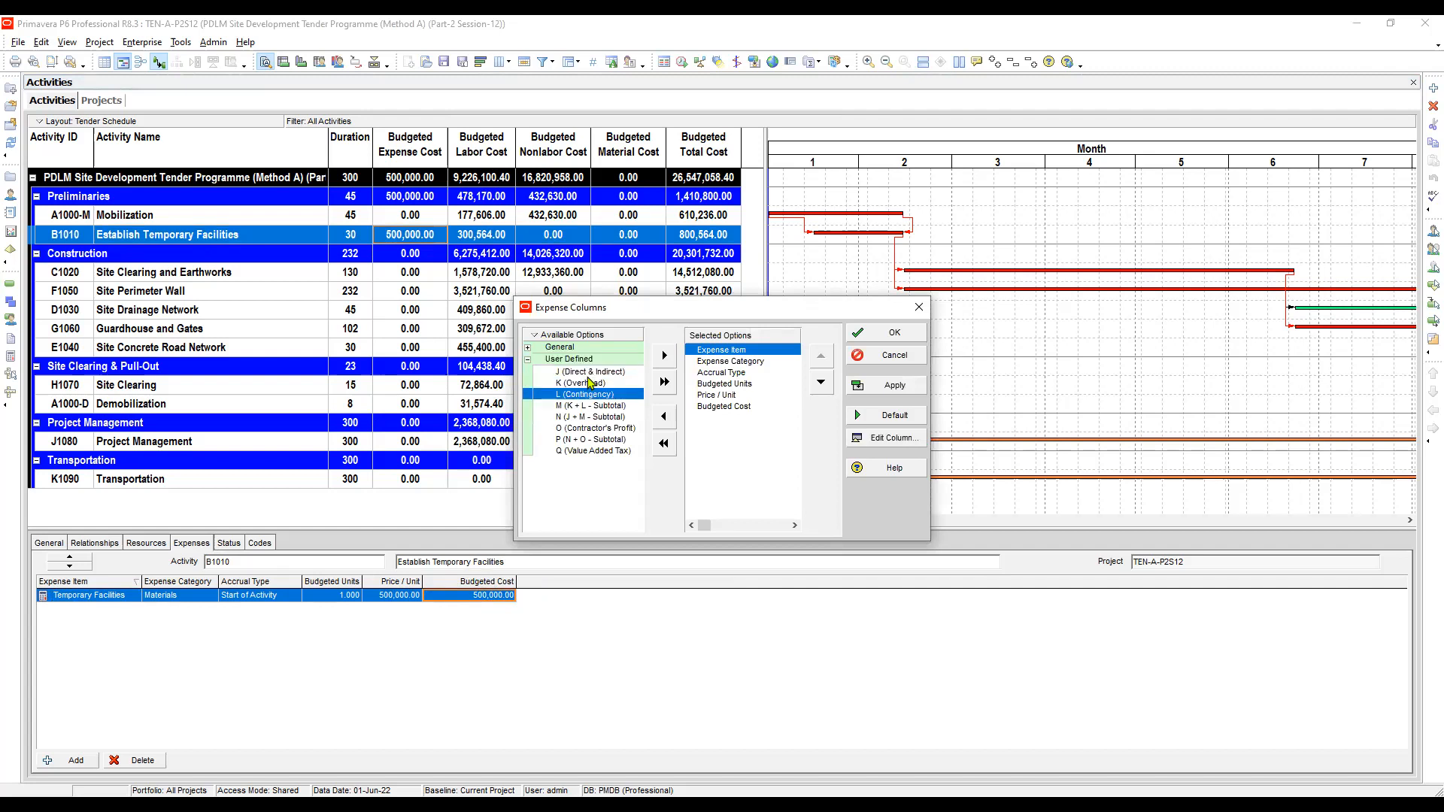
key("Up")
key("Up")
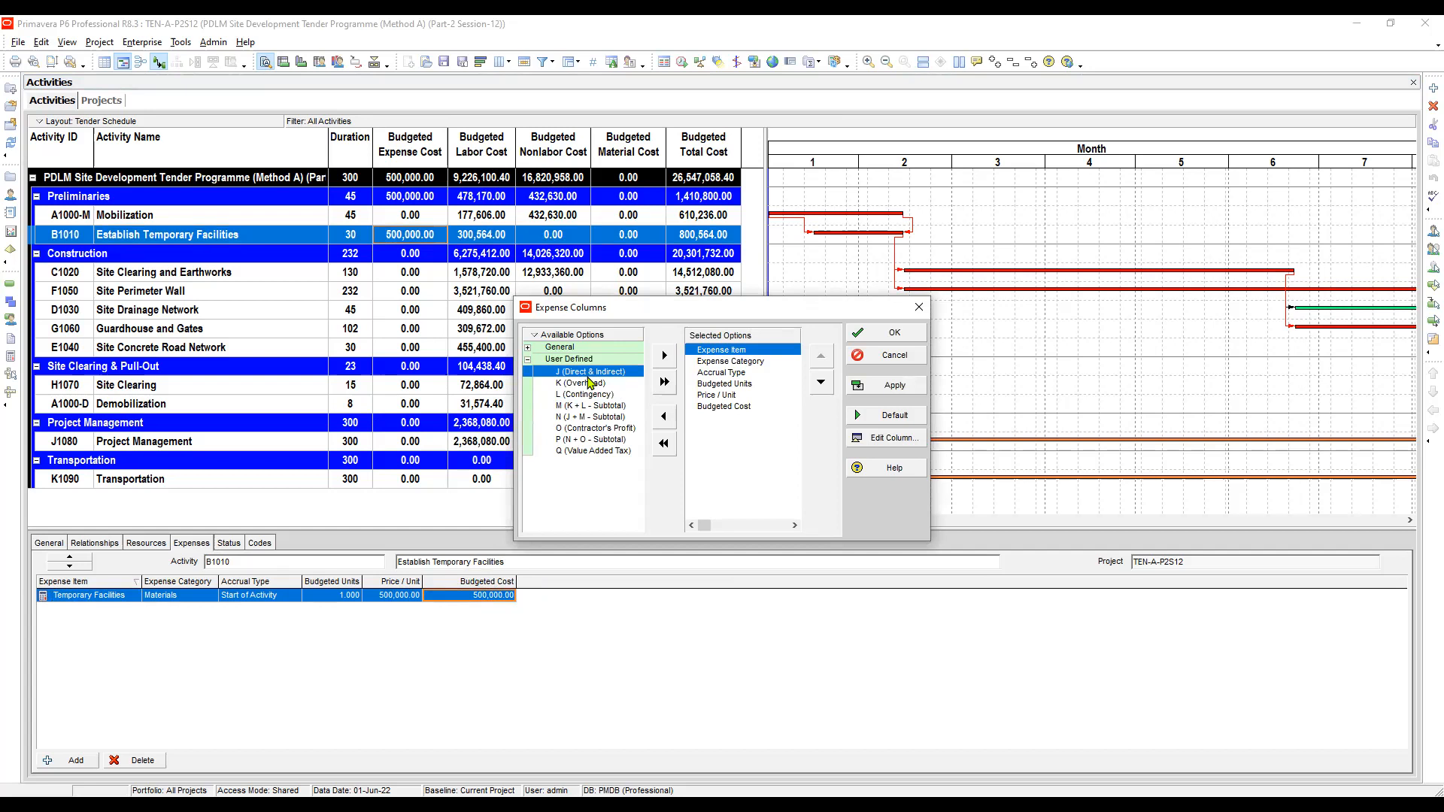
left_click(717, 395)
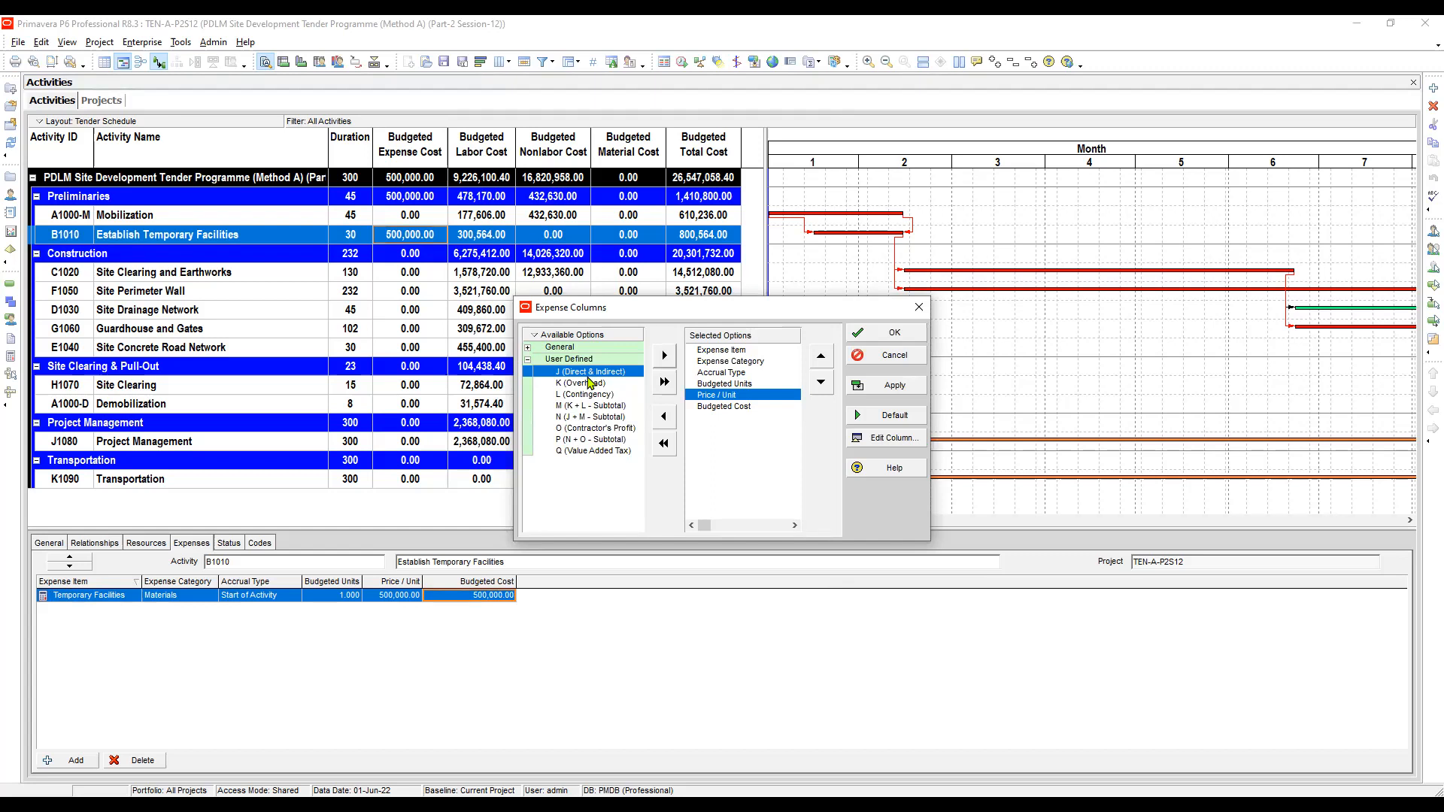
left_click(664, 355)
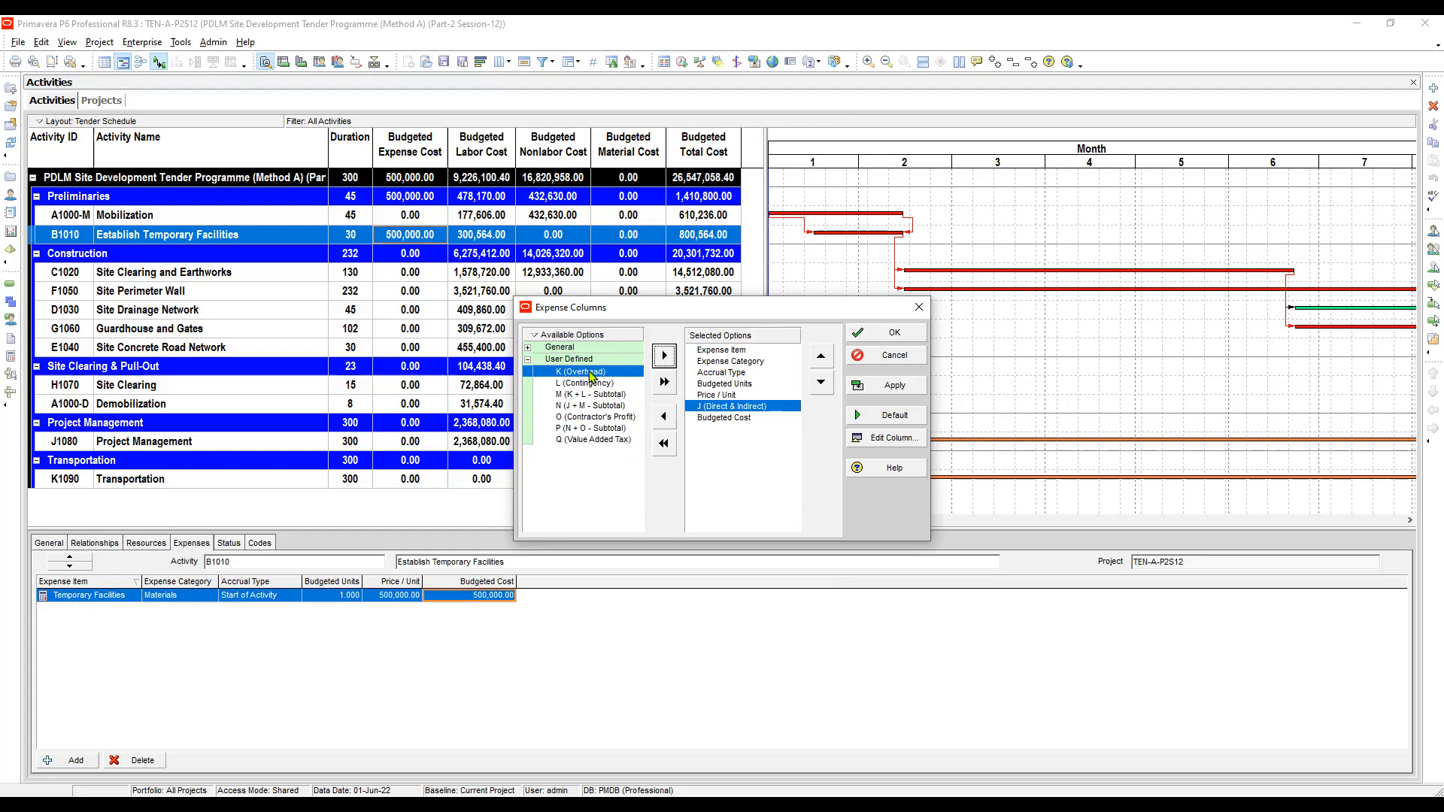
- Add the K (Overhead), L (Contingency), O (Contractor's Profit) and Q (Value Added Tax) expense columns and apply
double_click(591, 372)
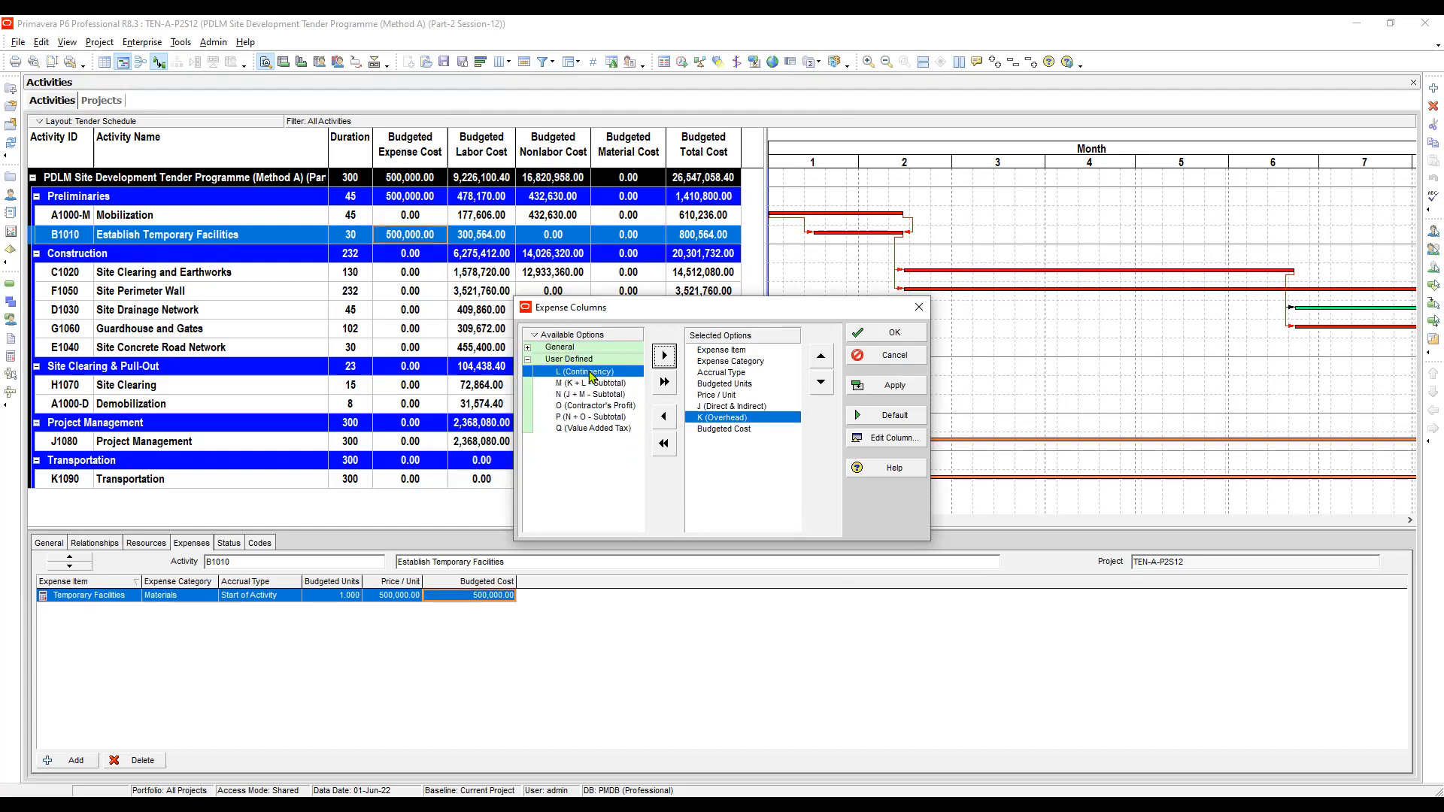
double_click(591, 372)
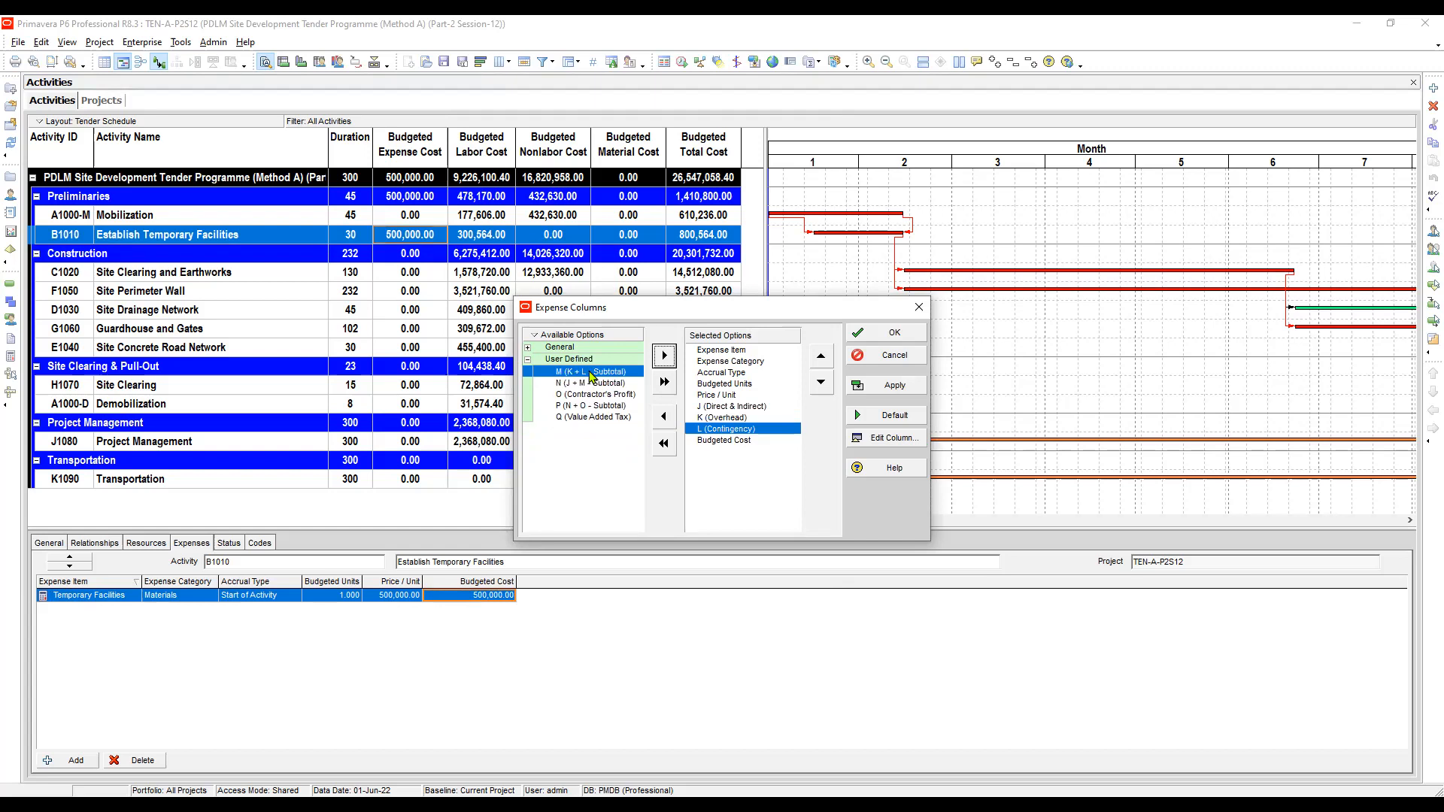
key("shift+Tab")
key("Down")
key("Down")
key("Tab")
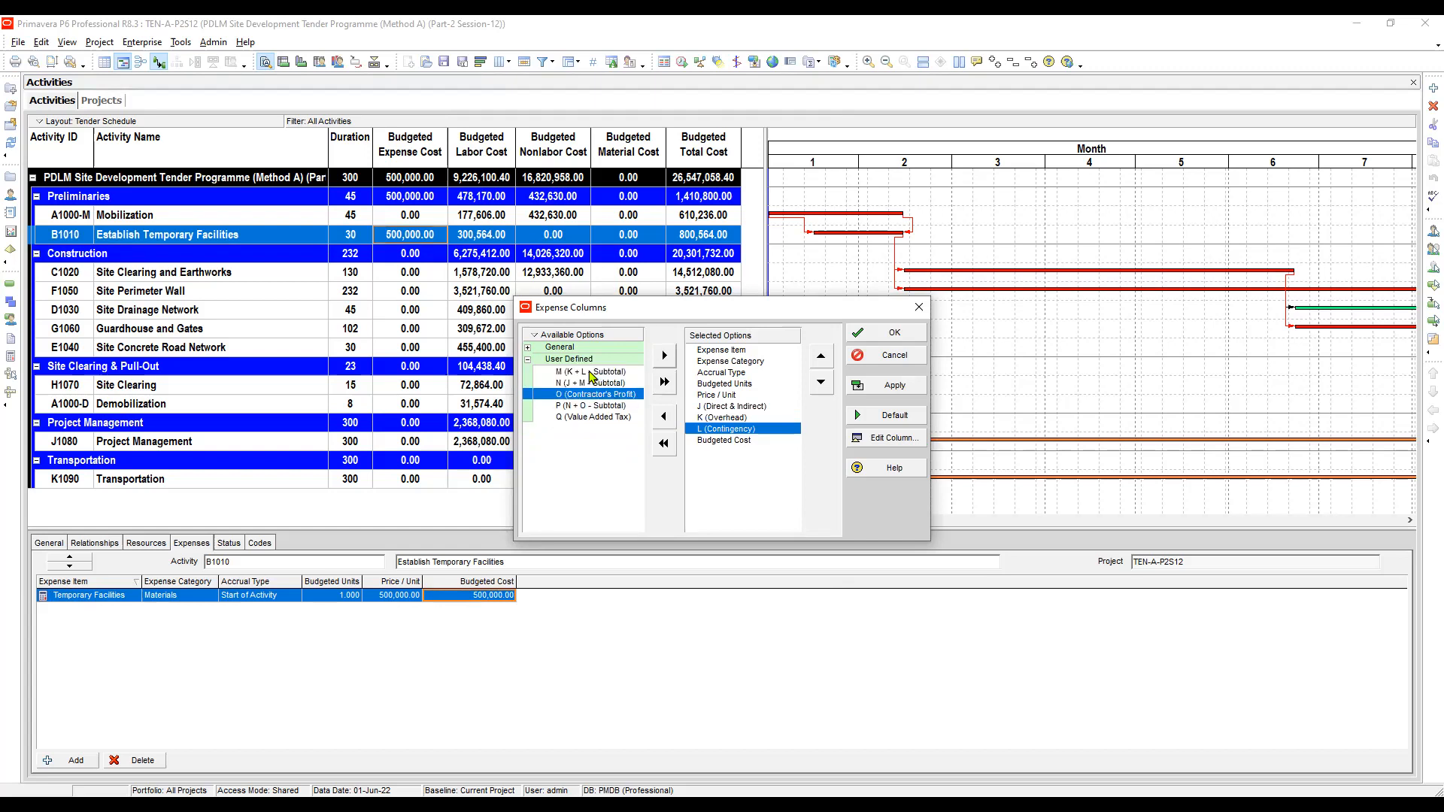
key("Return")
key("shift+Tab")
key("Down")
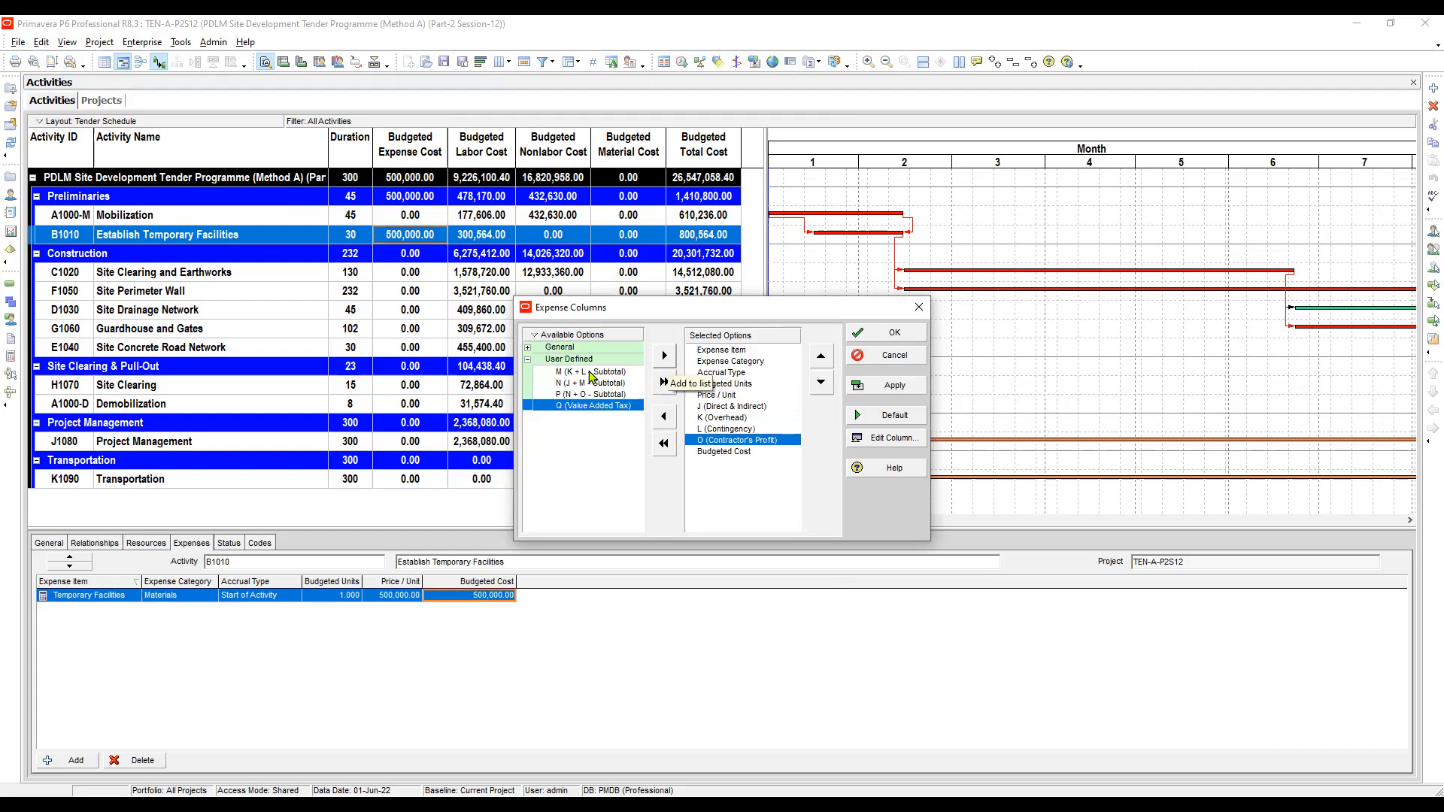
left_click(664, 356)
left_click(726, 429)
left_click(888, 385)
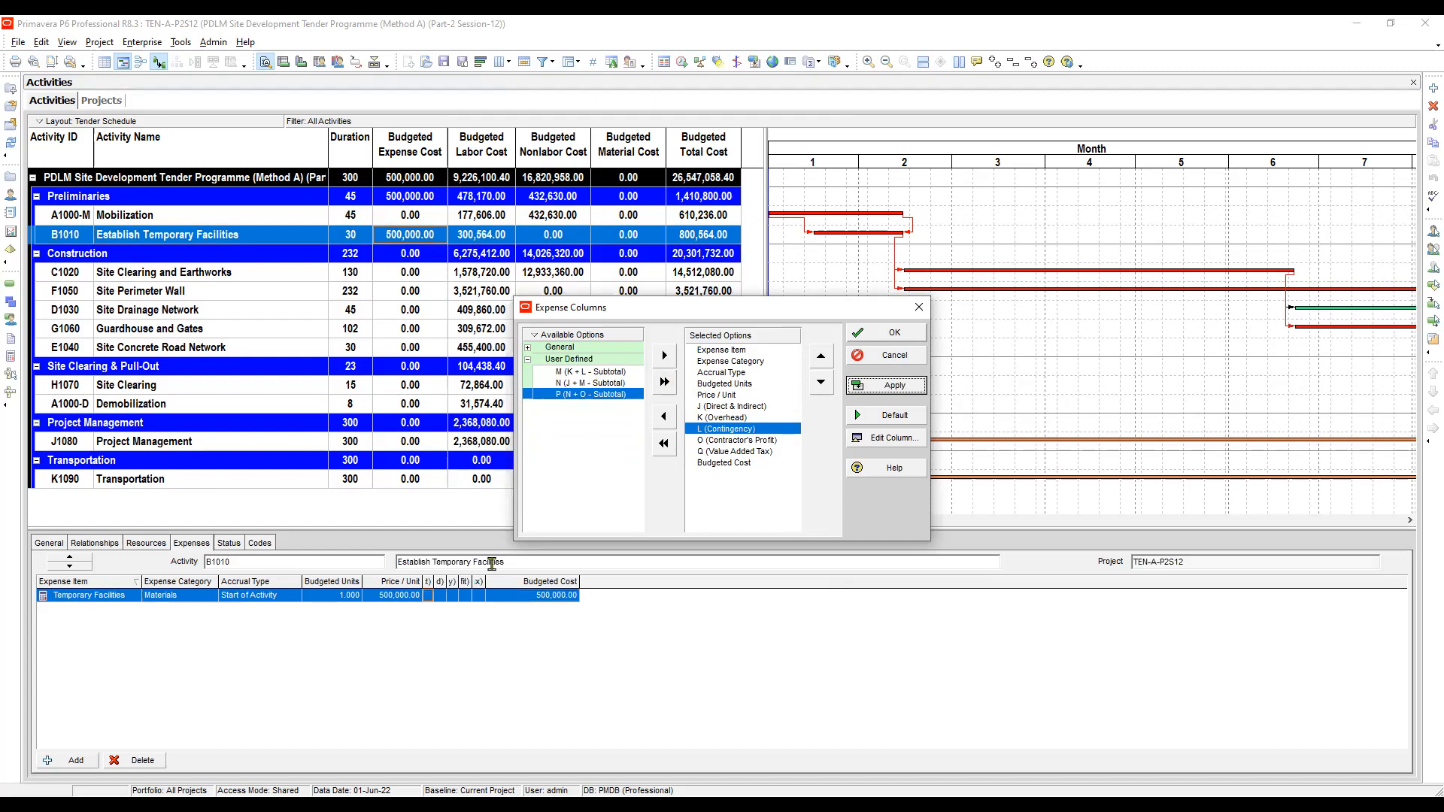
key("Escape")
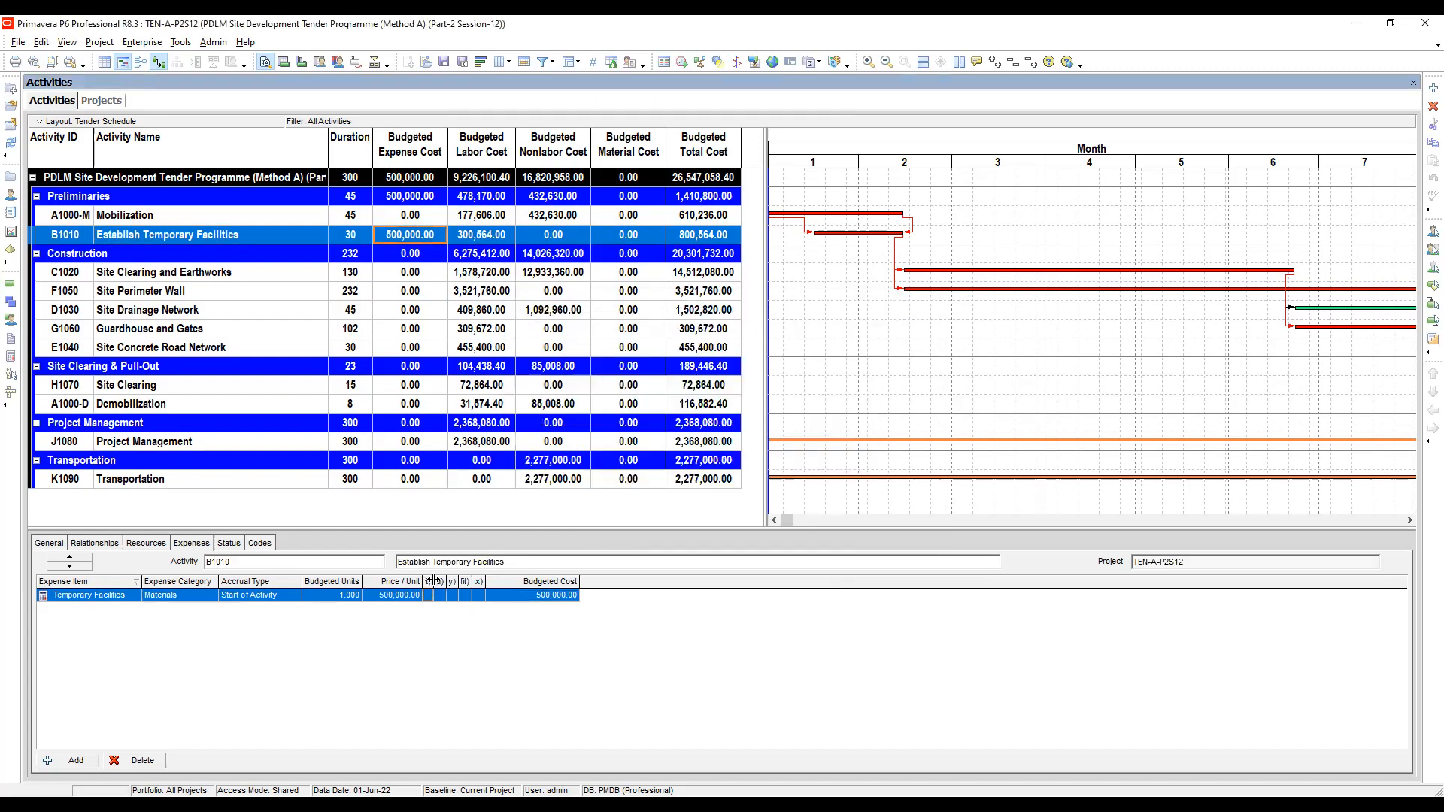
- Widen the new user defined expense columns so their full titles show
left_click_drag(433, 581, 557, 581)
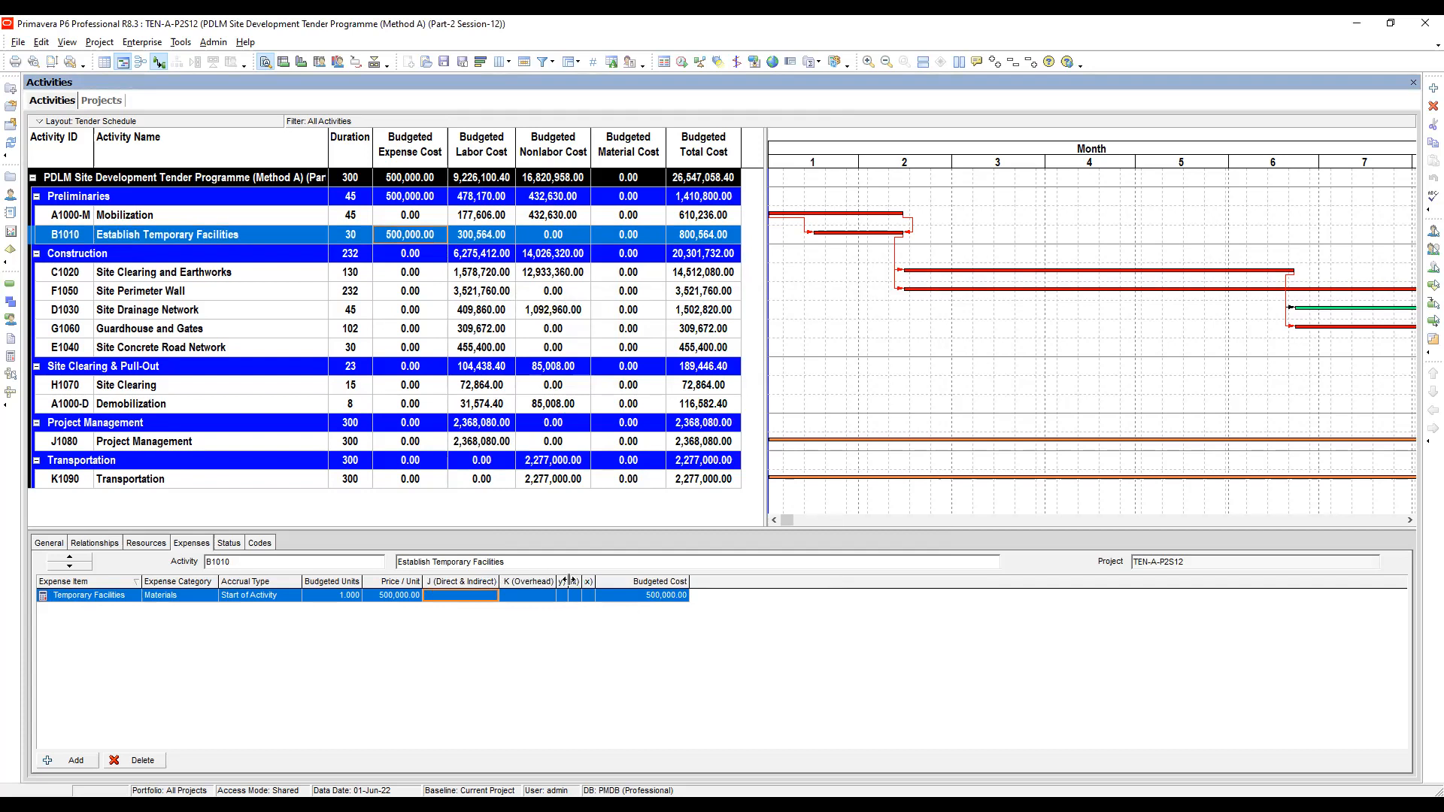
double_click(569, 581)
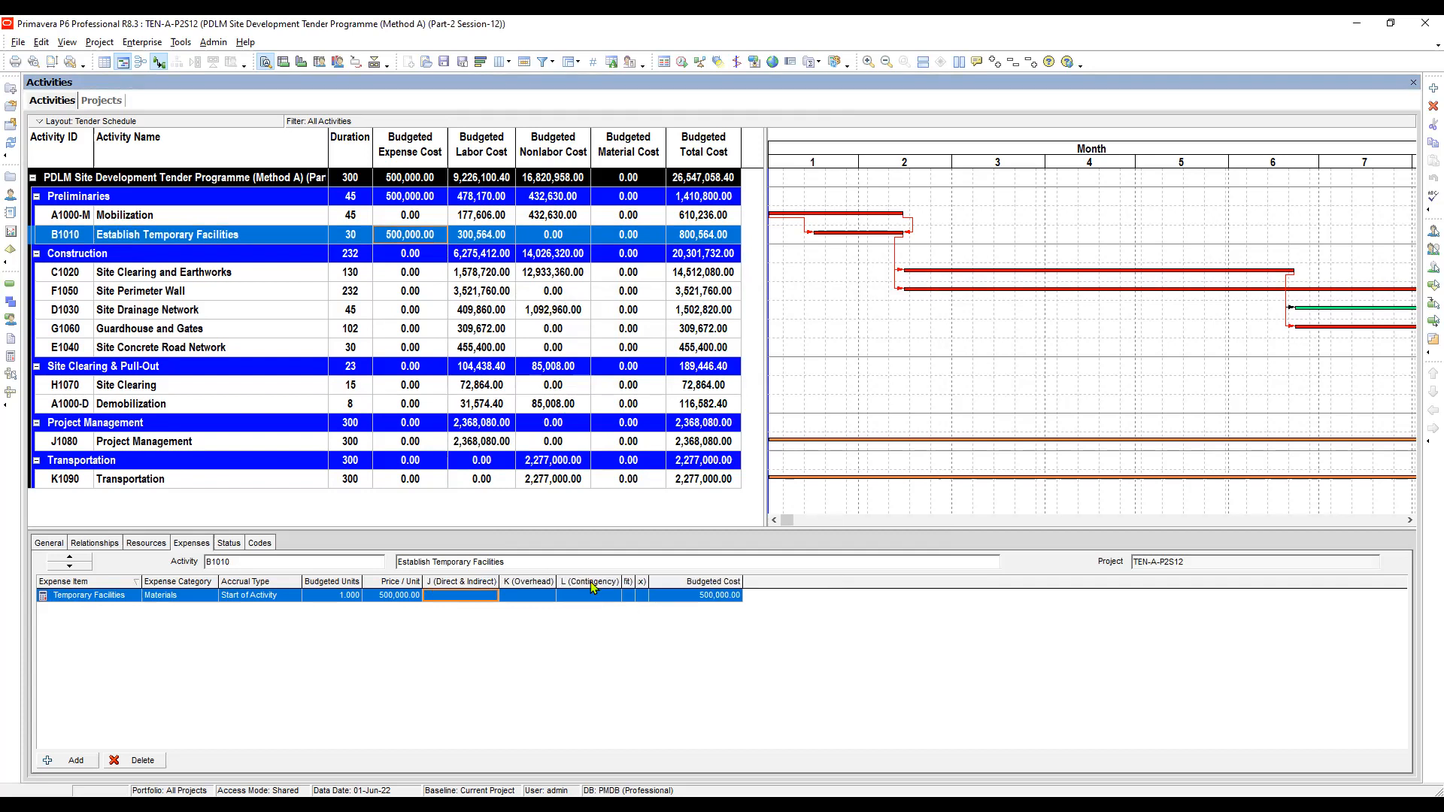
double_click(635, 582)
key("Right")
key("Right")
key("Right")
key("Right")
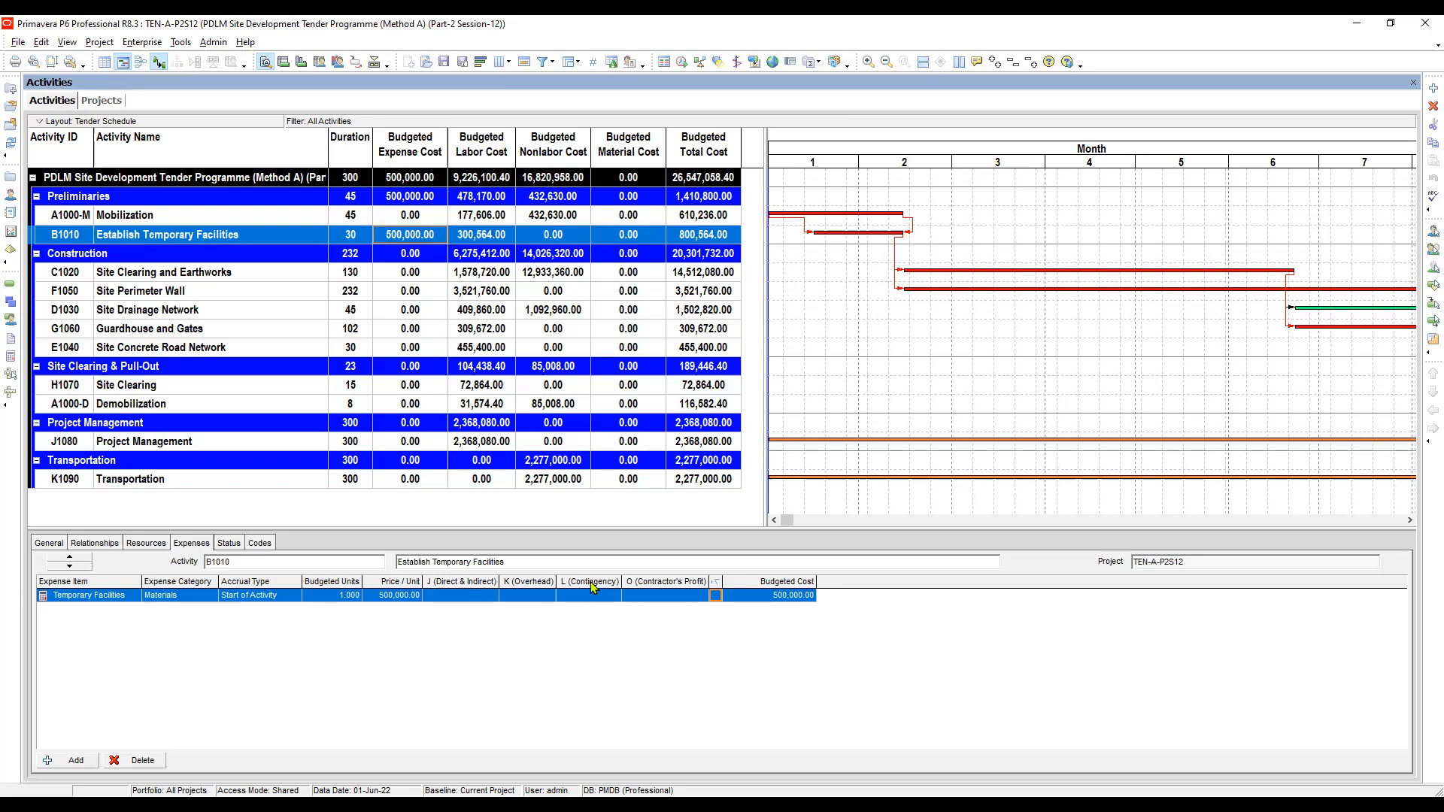
double_click(723, 582)
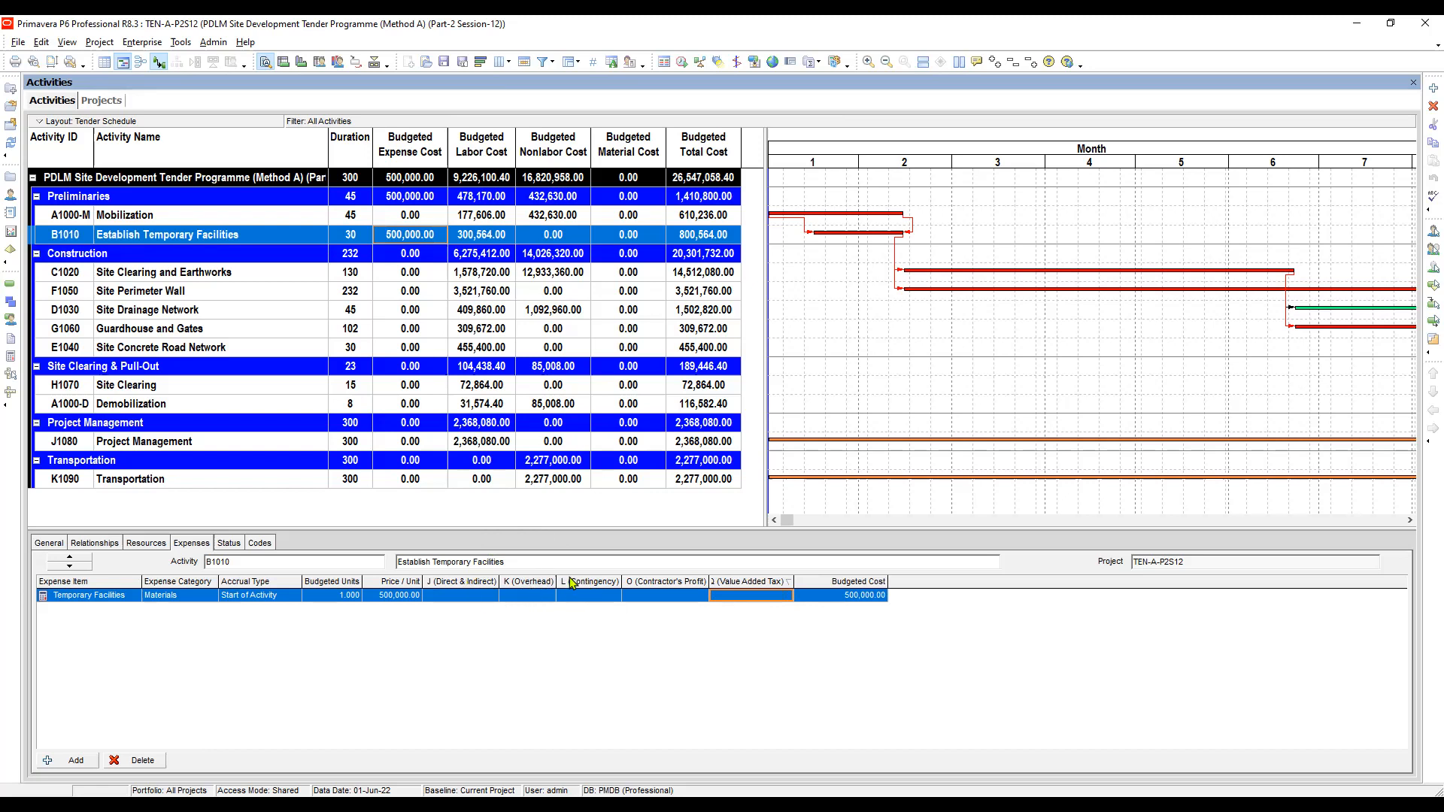
- Step through the new user defined cost cells of the Temporary Facilities expense
left_click(461, 595)
key("Tab")
key("Tab")
key("Tab")
key("Tab")
left_click(481, 600)
left_click(523, 600)
left_click(587, 598)
key("Tab")
key("Tab")
key("Left")
left_click(587, 596)
left_click(477, 596)
left_click(518, 594)
left_click(580, 595)
key("Tab")
key("Tab")
left_click(515, 598)
key("Tab")
key("Tab")
key("Tab")
left_click(534, 596)
left_click(586, 596)
key("Tab")
key("Tab")
left_click(476, 596)
left_click(527, 599)
left_click(590, 597)
key("Tab")
key("Tab")
left_click(468, 598)
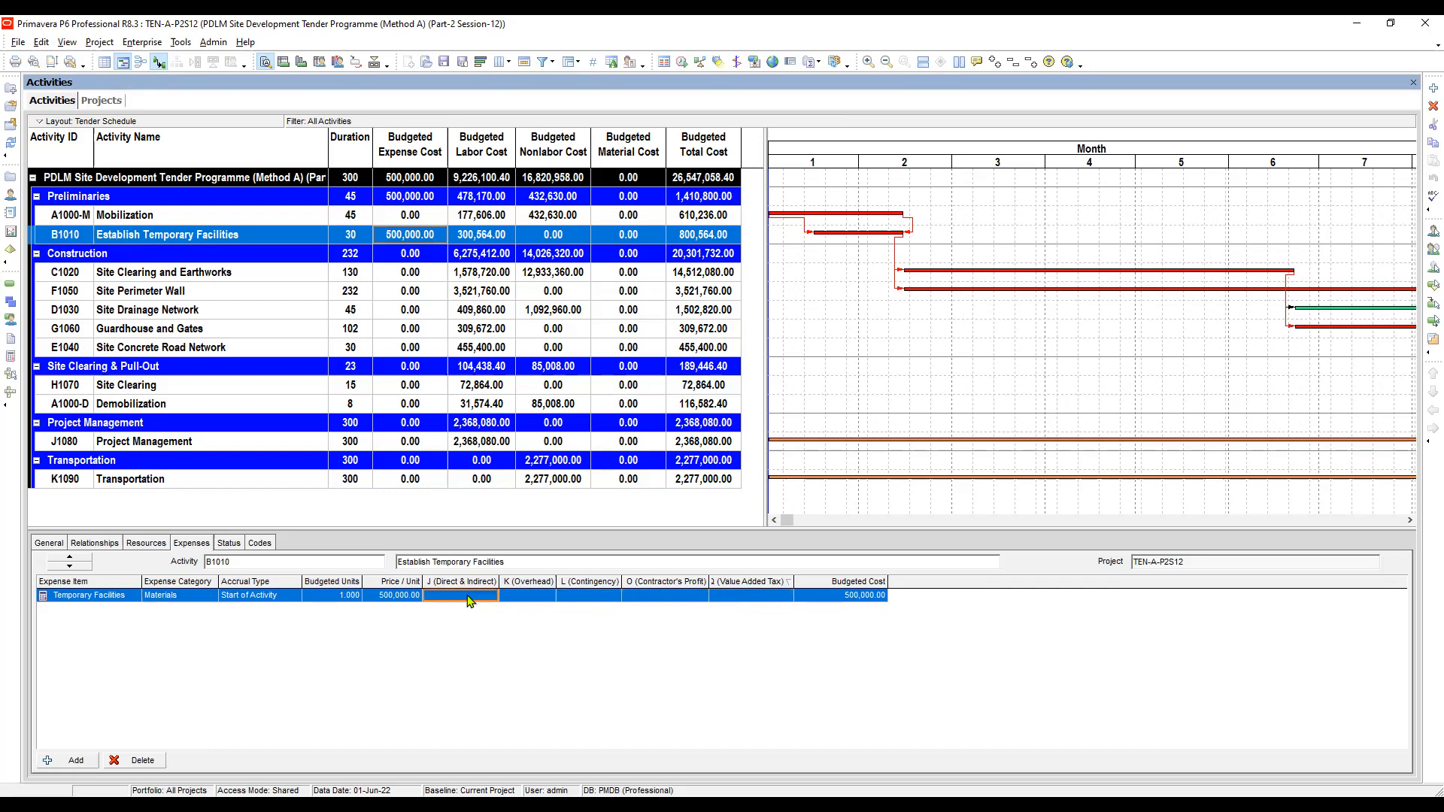
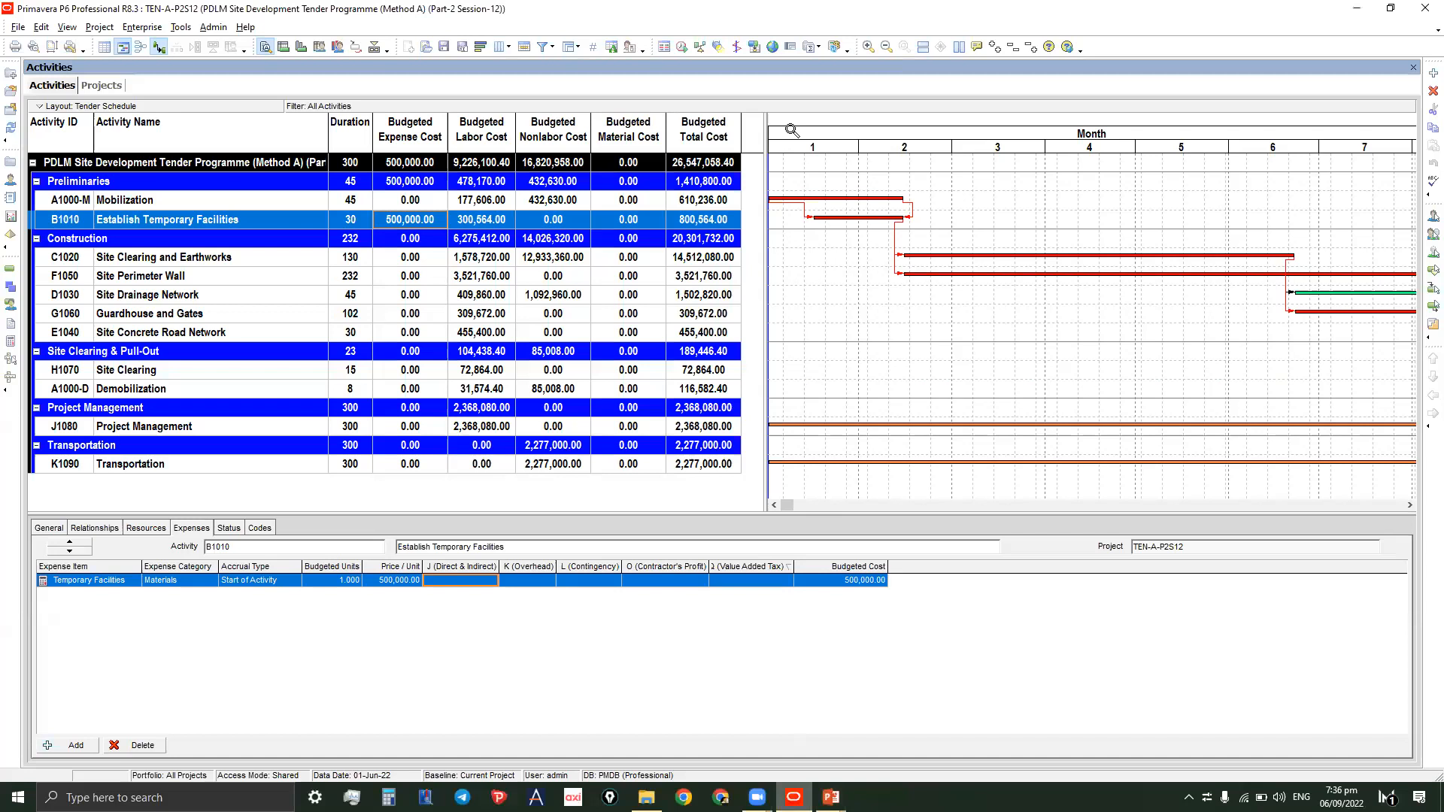
- Review the budgeted total and expense cost cells of the project, WBS and activity rows
key("alt+Tab")
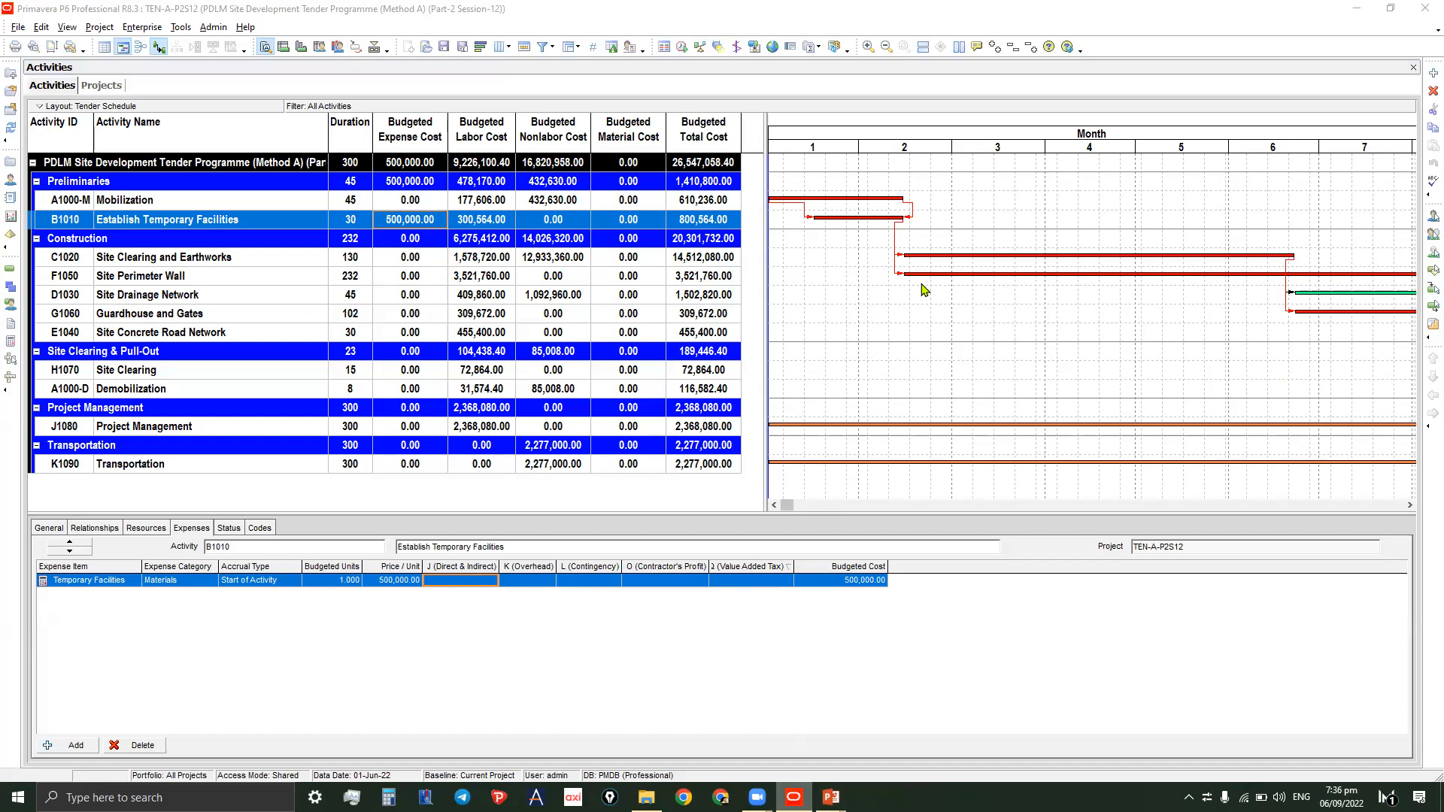
left_click(925, 290)
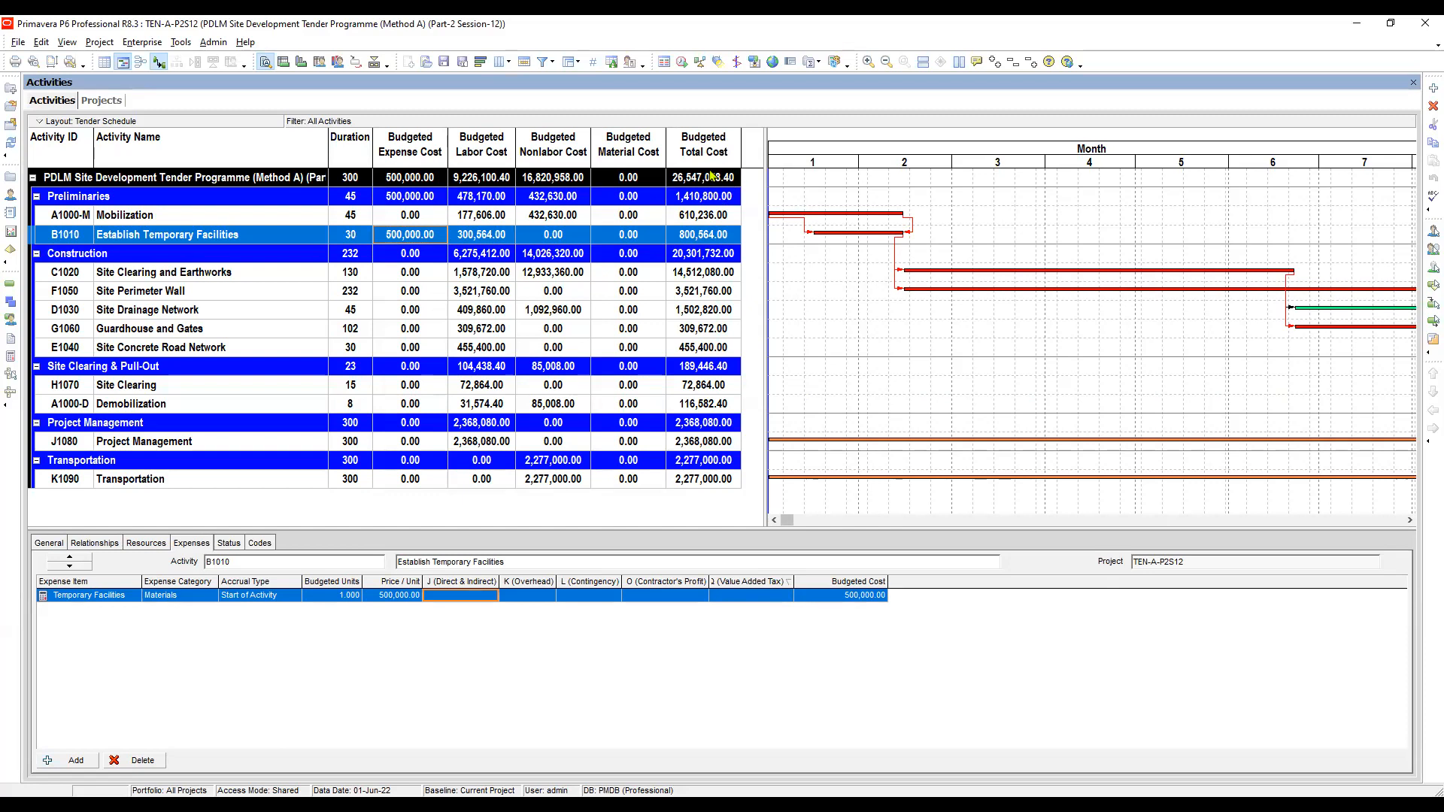
left_click(697, 218)
left_click(697, 236)
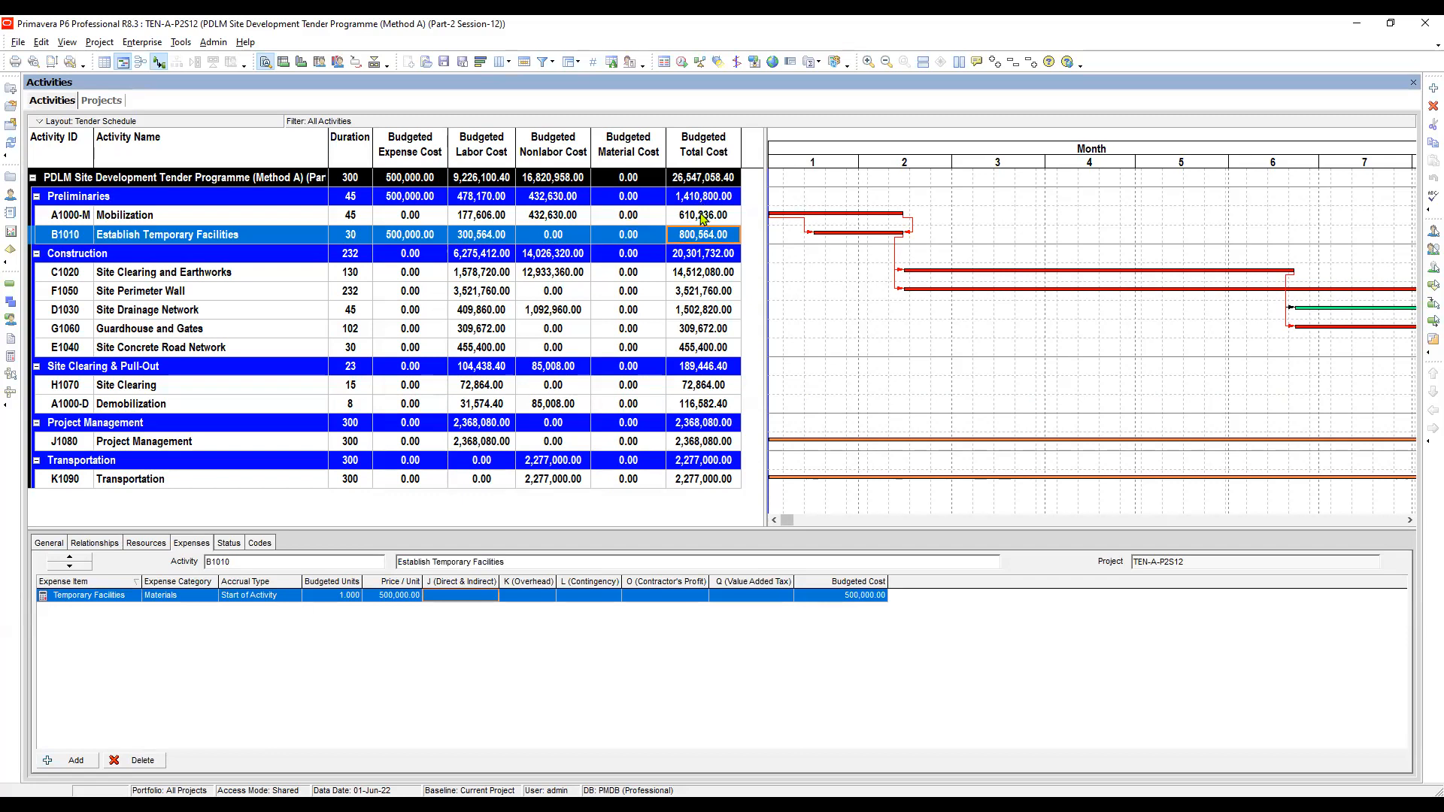
left_click(702, 219)
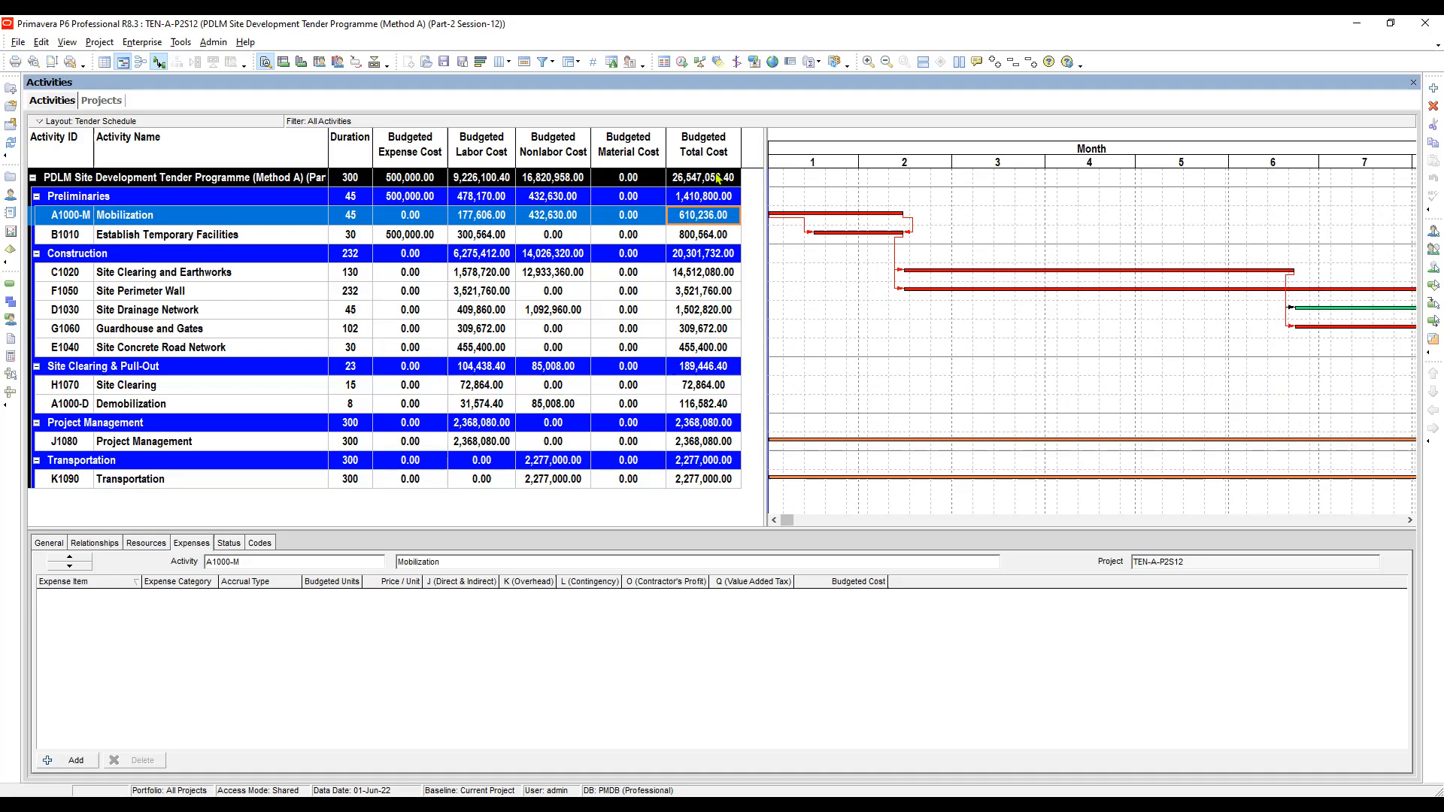
left_click(700, 197)
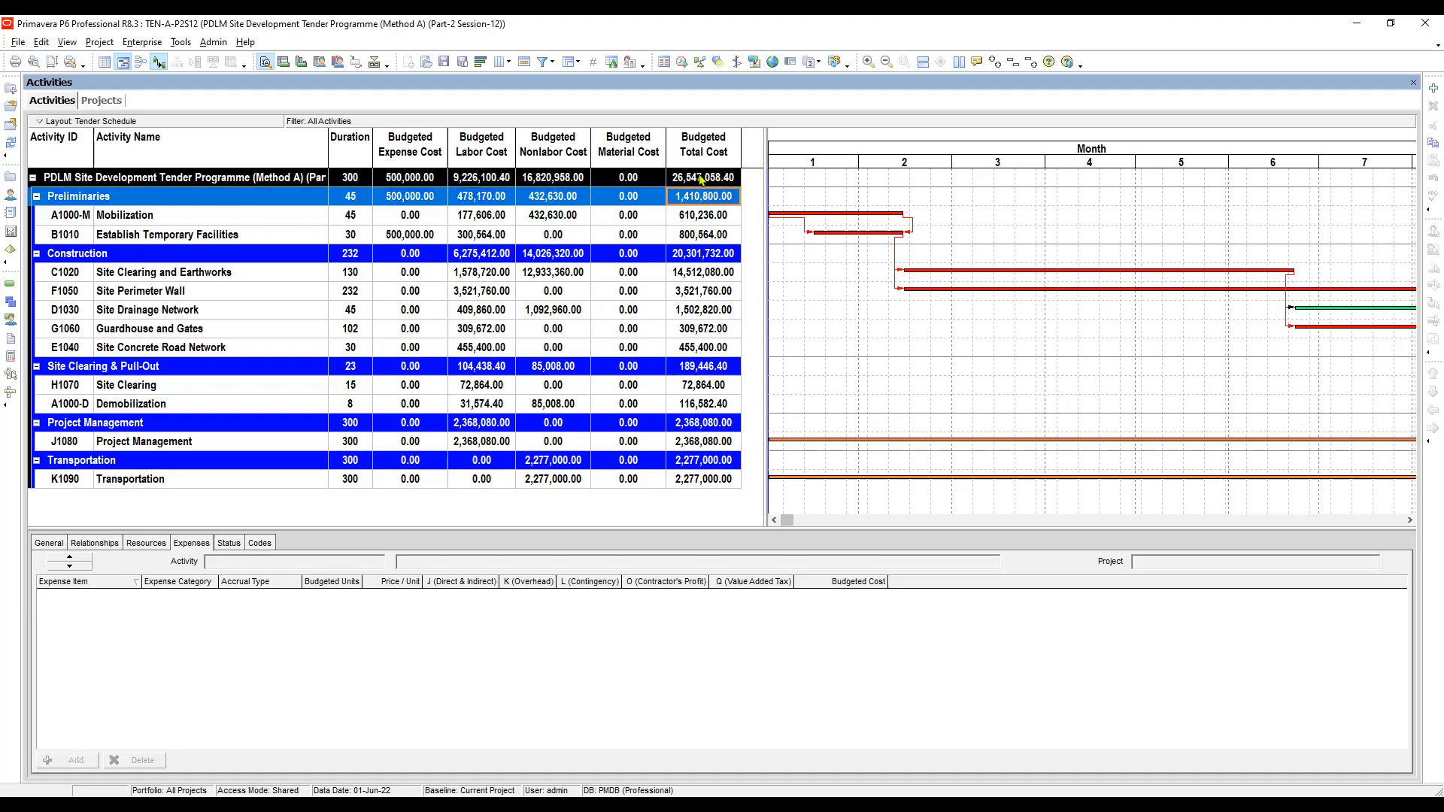
left_click(703, 178)
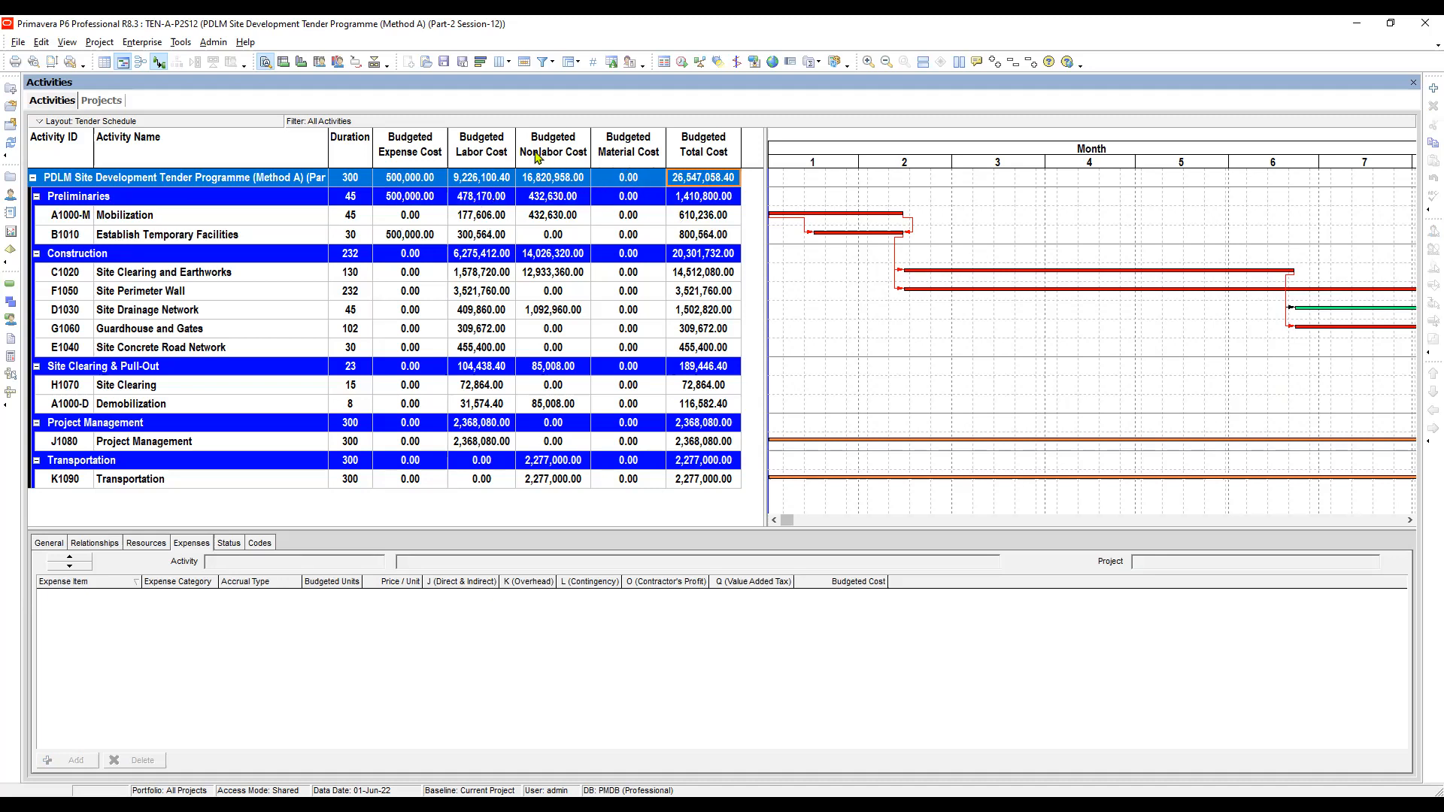
left_click(465, 181)
left_click(544, 181)
left_click(401, 184)
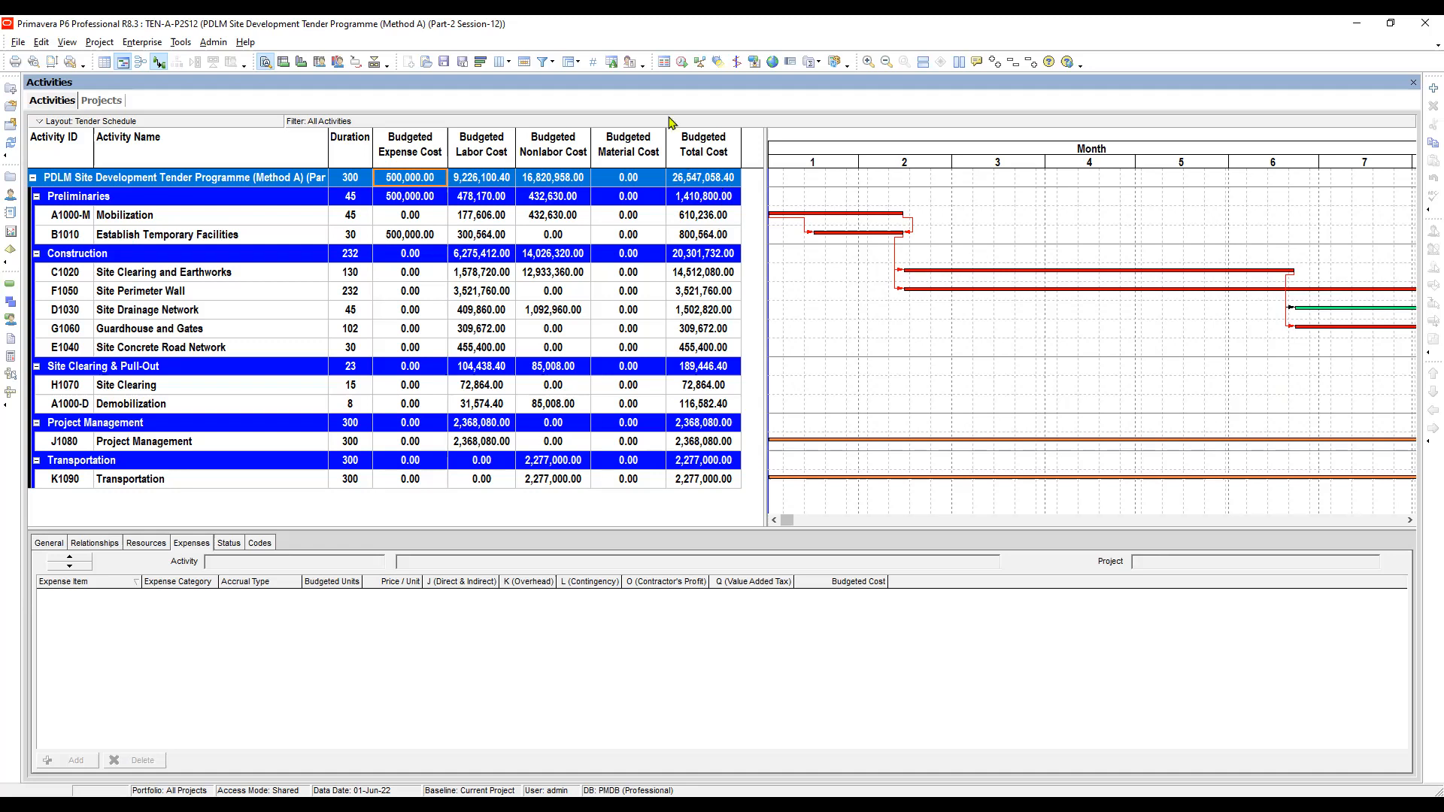
- Open the scheduling dialog and its options to inspect Recalculate assignment costs after scheduling, then close them
key("F9")
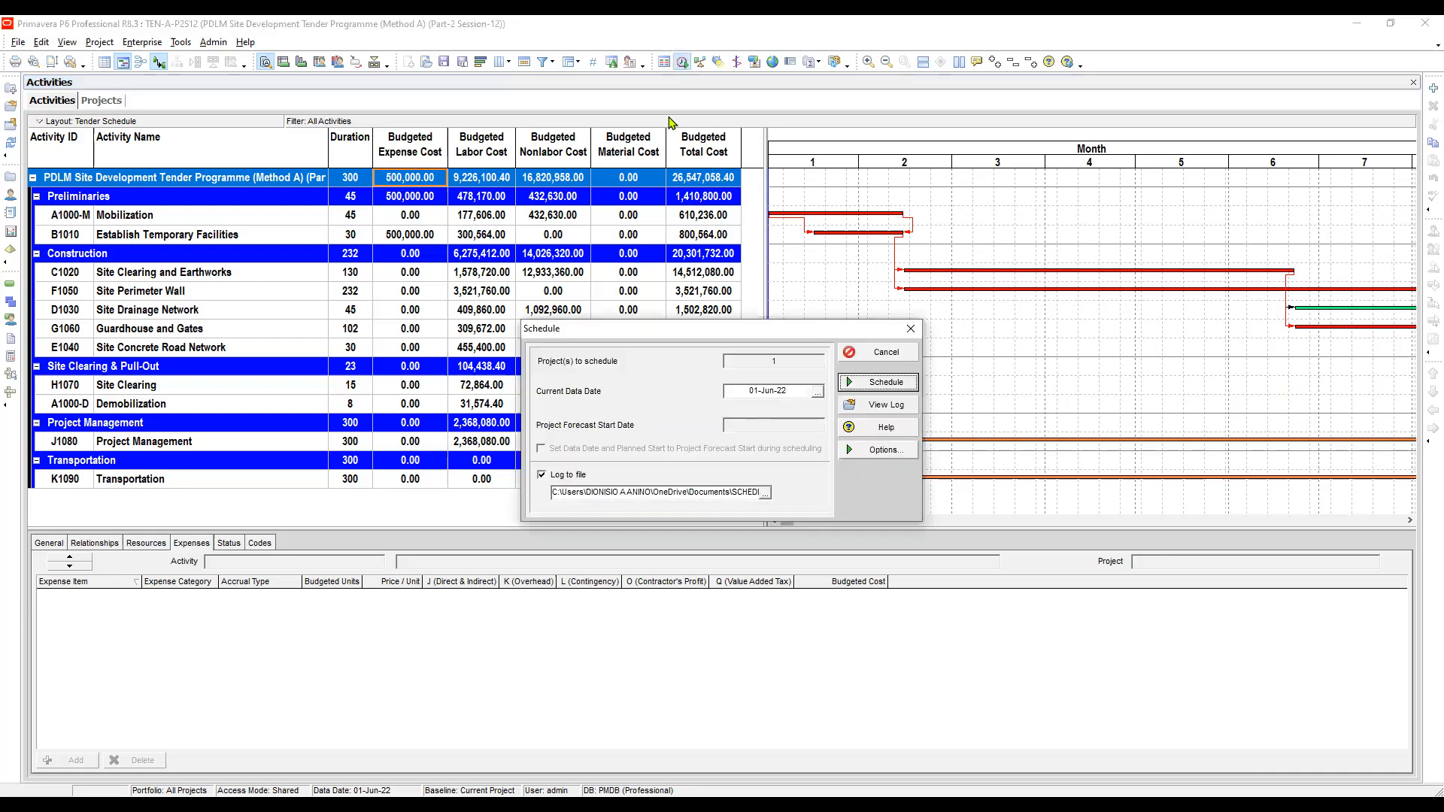
key("Tab")
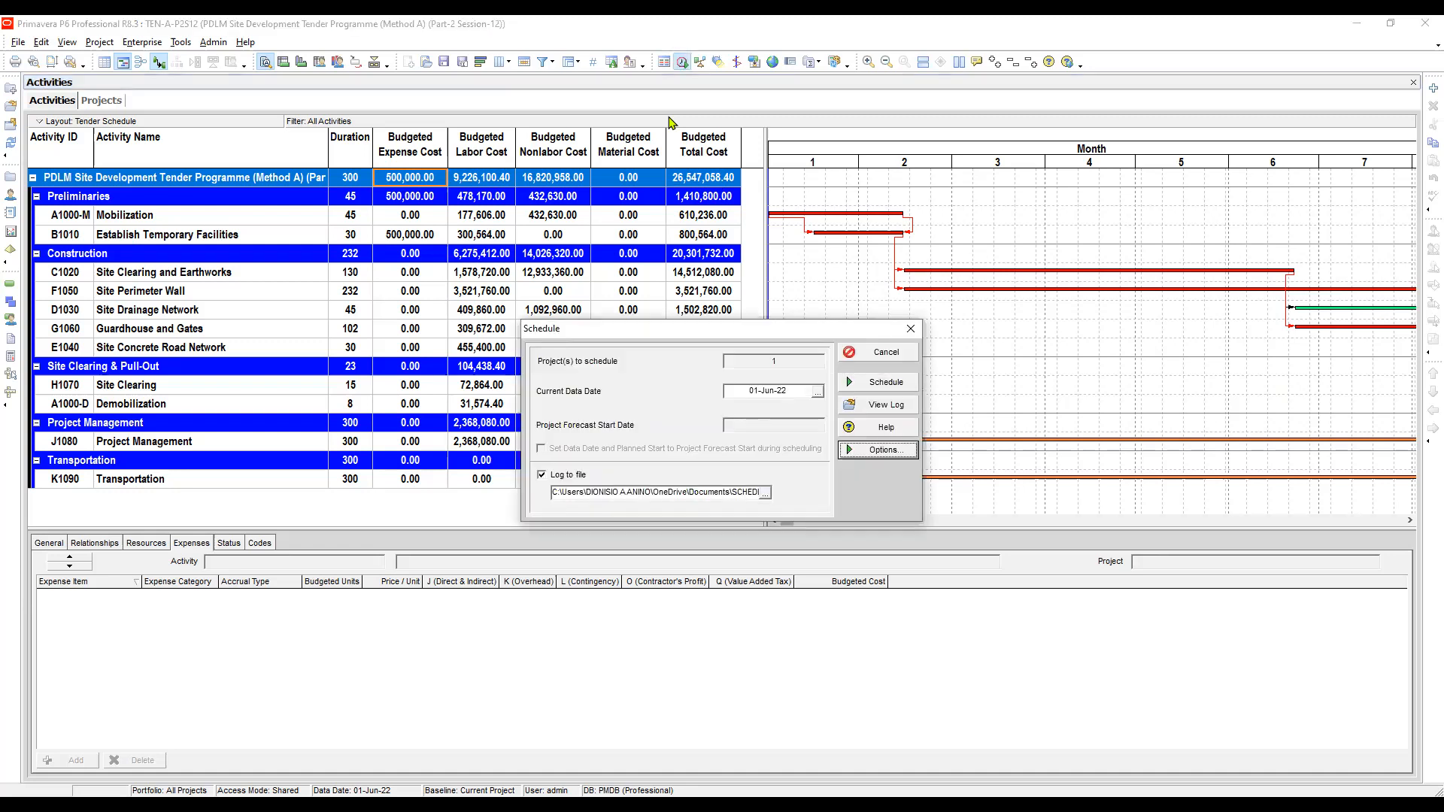
key("Return")
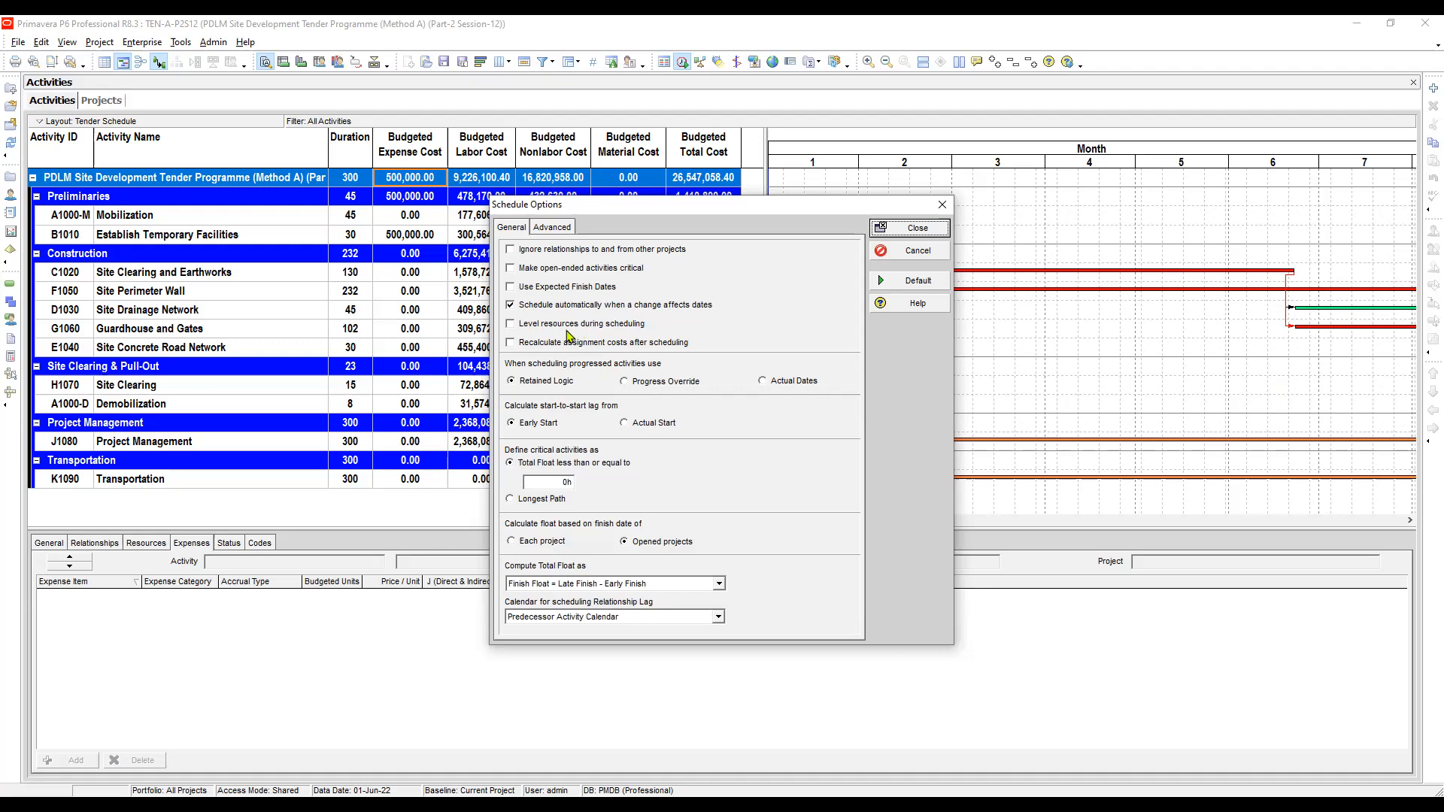
left_click(512, 343)
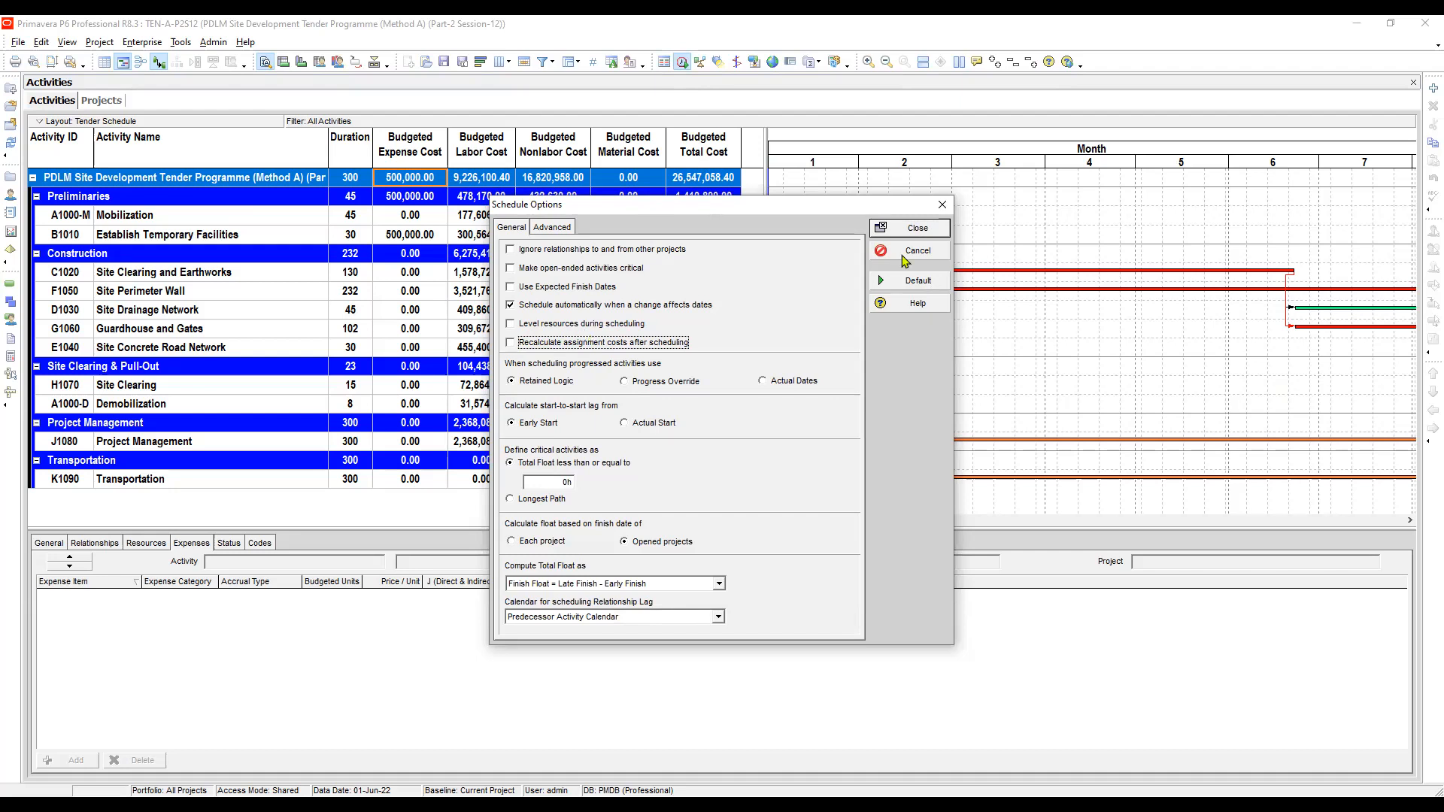
left_click(923, 232)
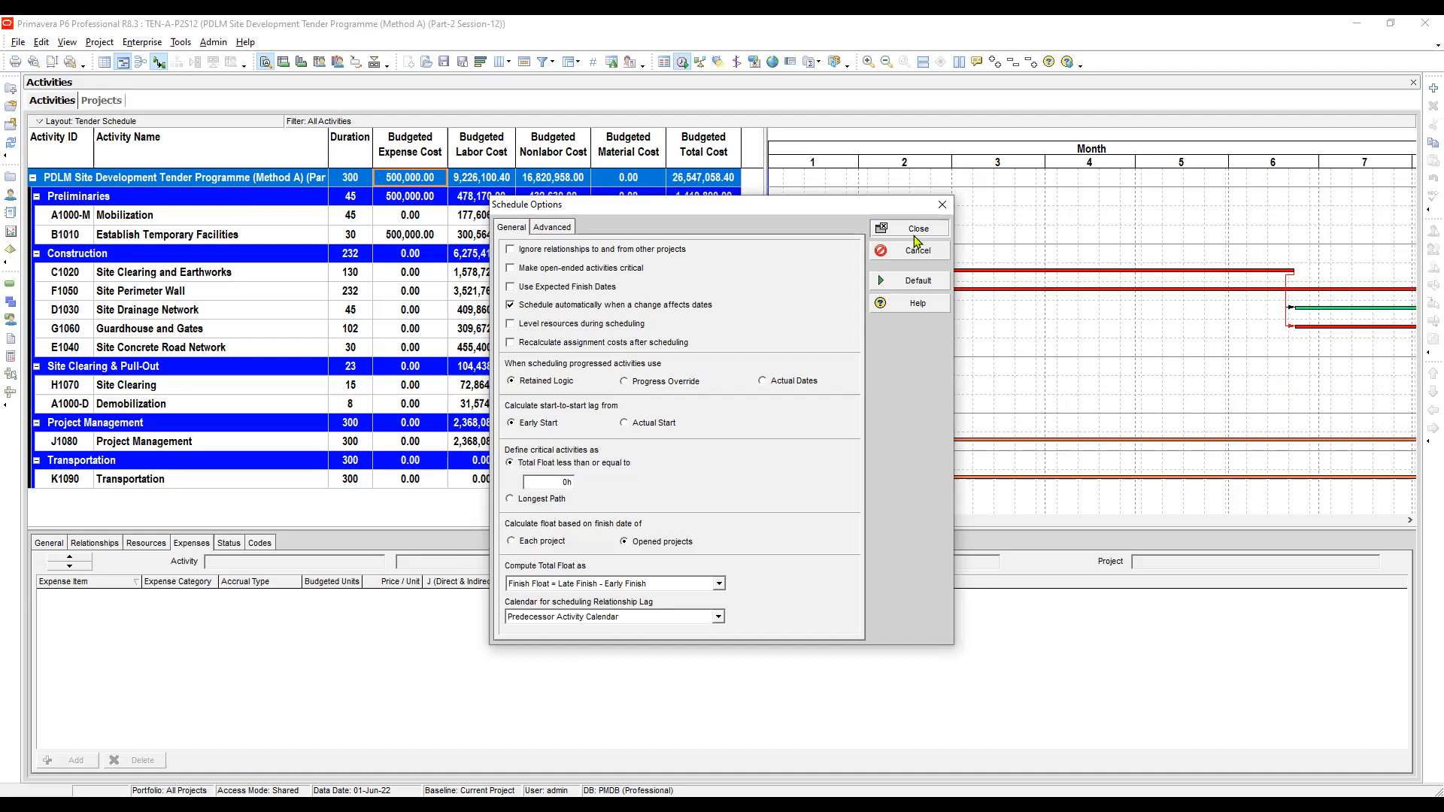
left_click(915, 235)
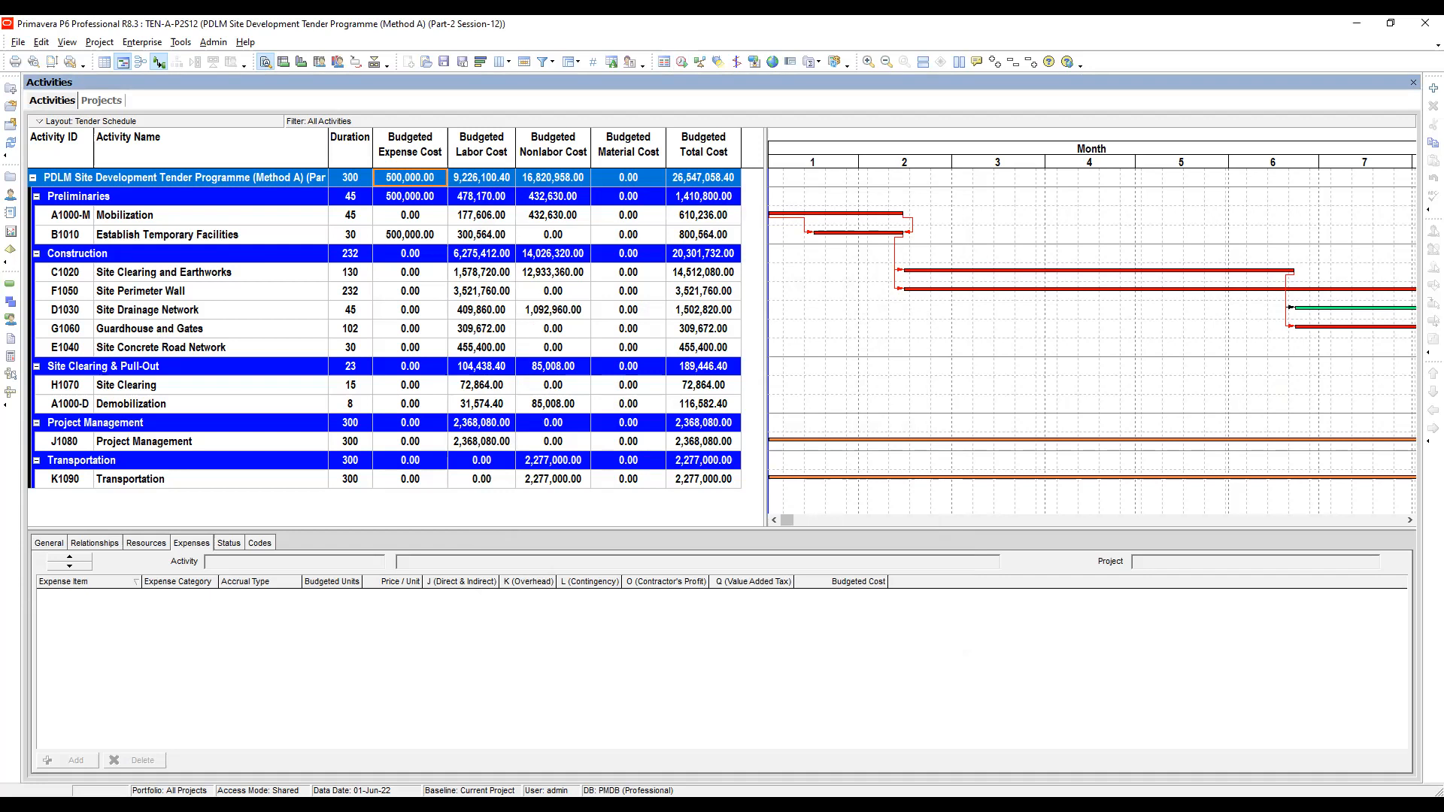
- Open Global Change and delete the existing Expenses Budgeted Cost (Method A) global change
key("alt+Tab")
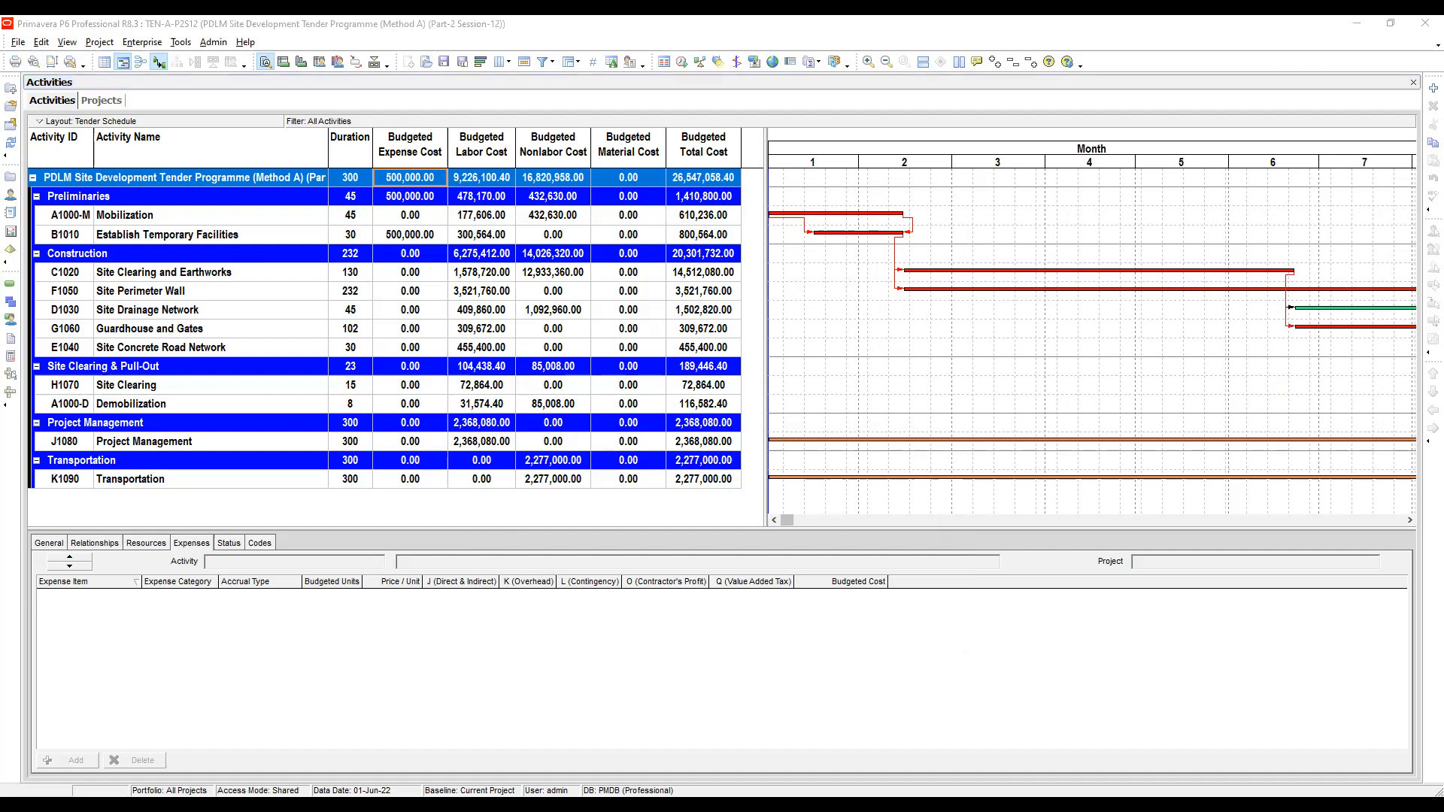
key("alt+Tab")
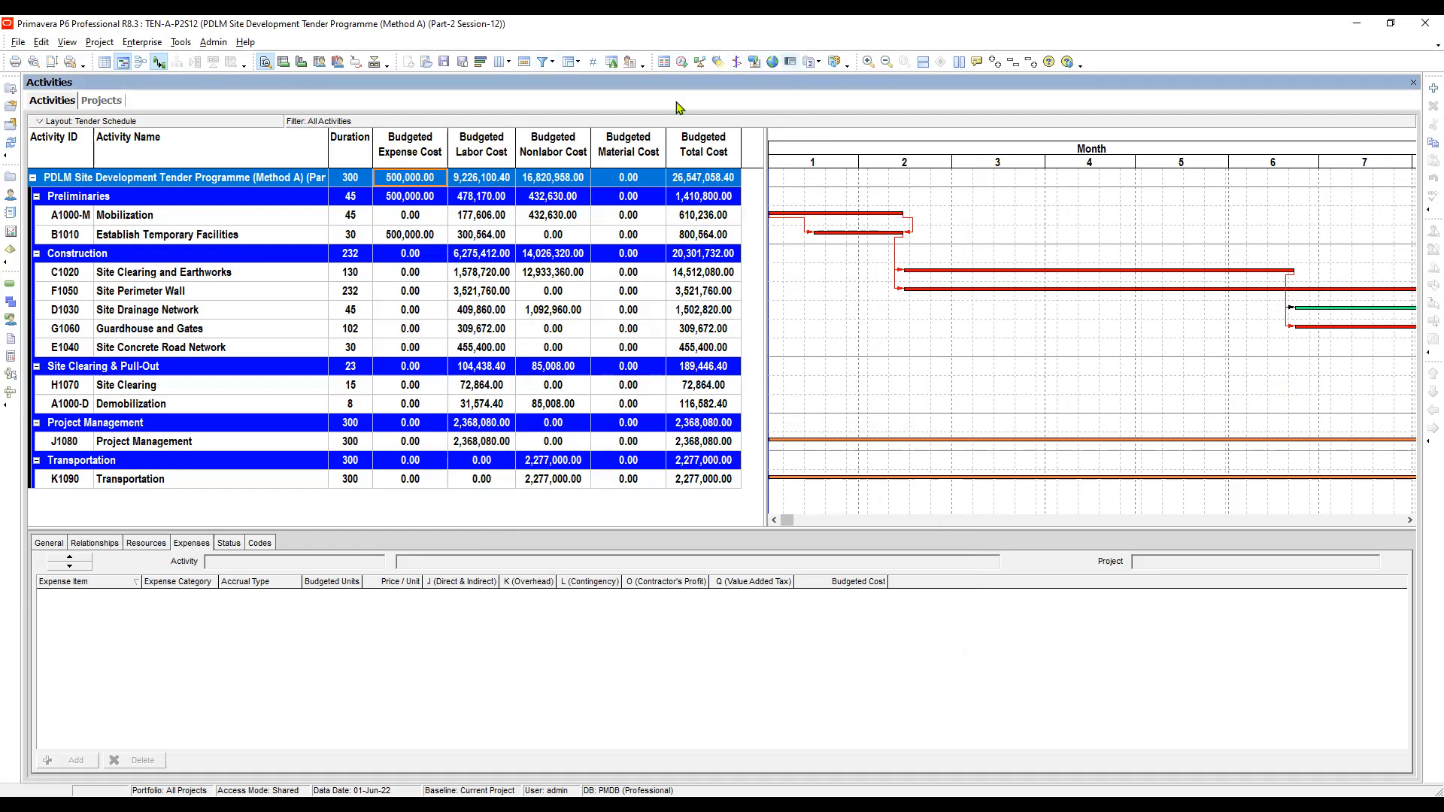
left_click(180, 42)
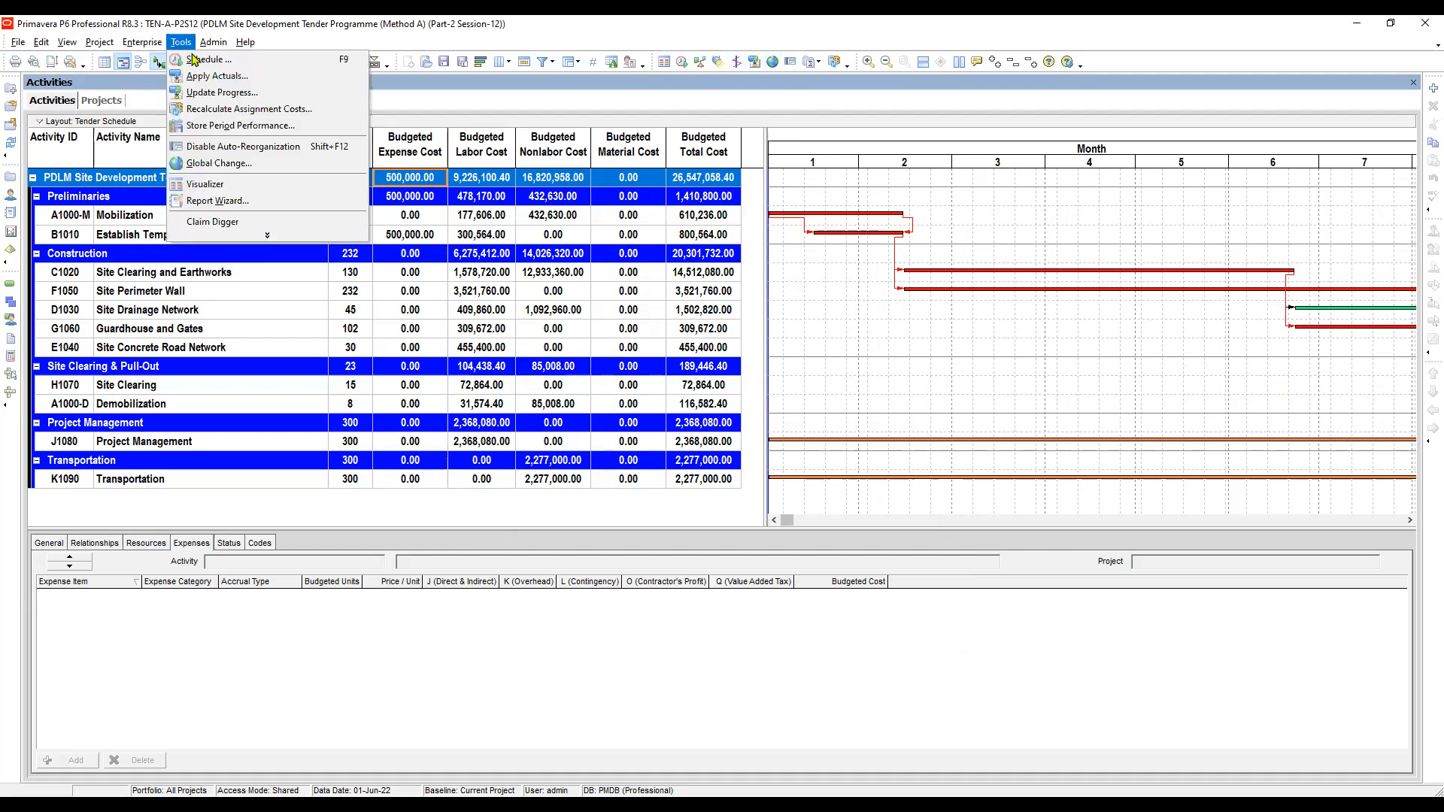
left_click(234, 163)
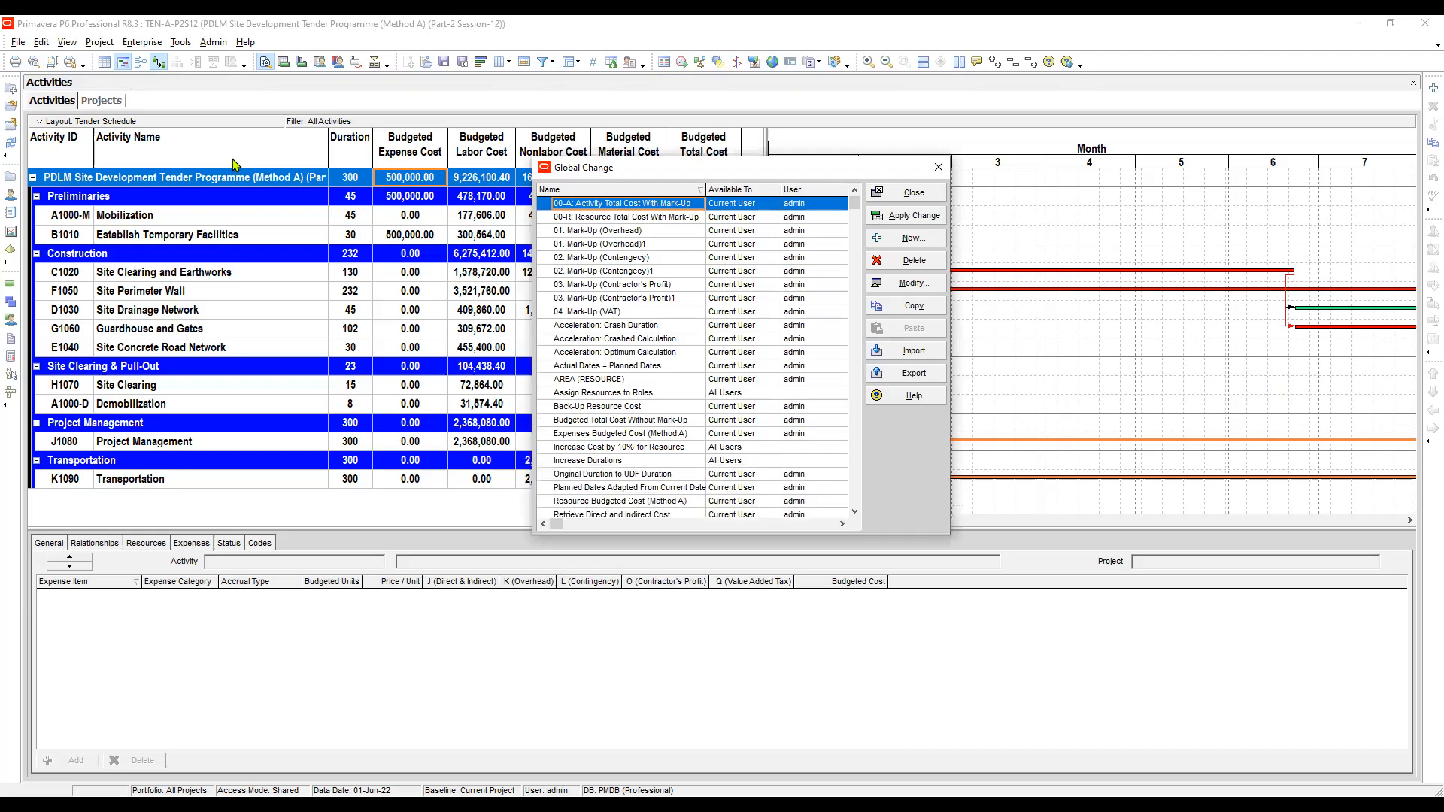
key("i")
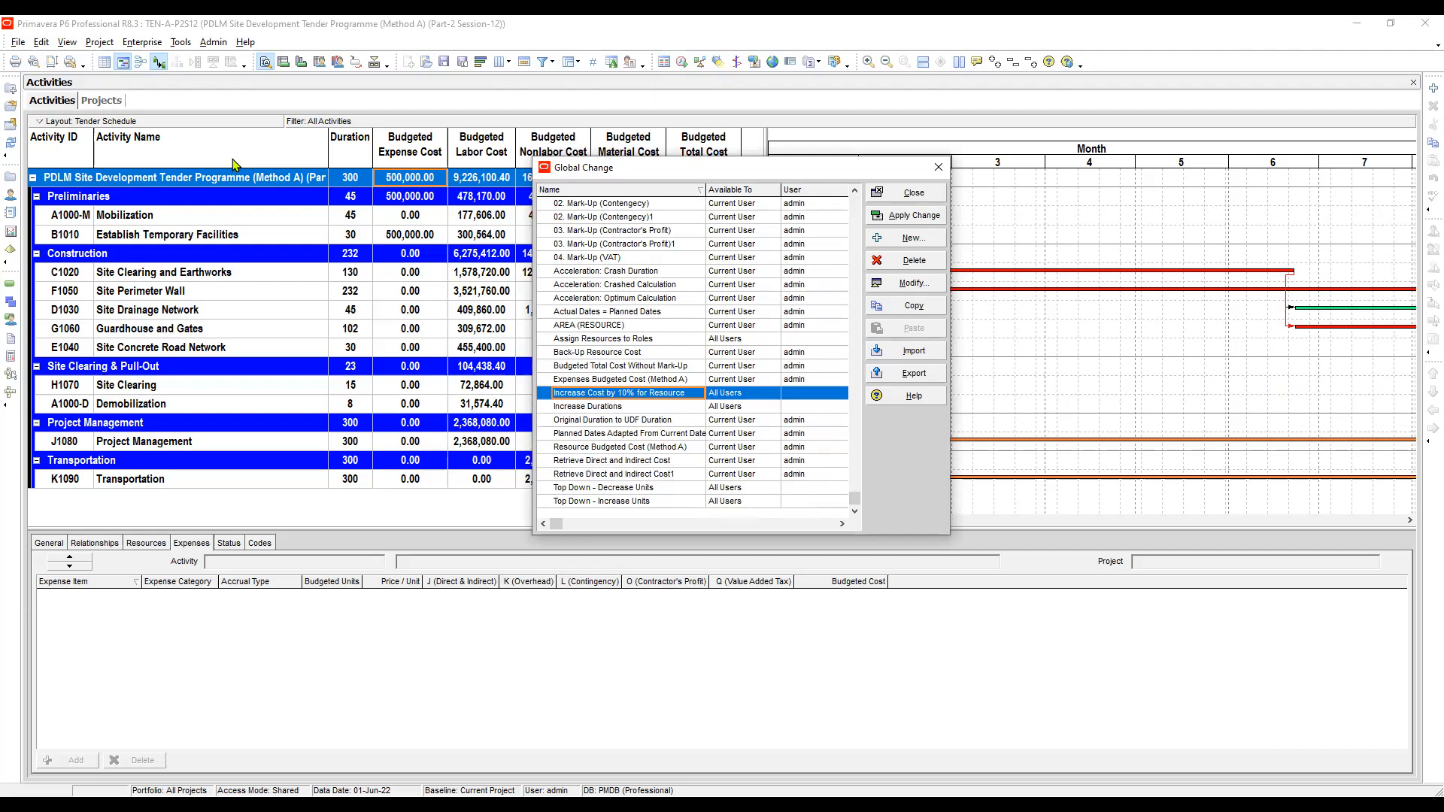
key("Up")
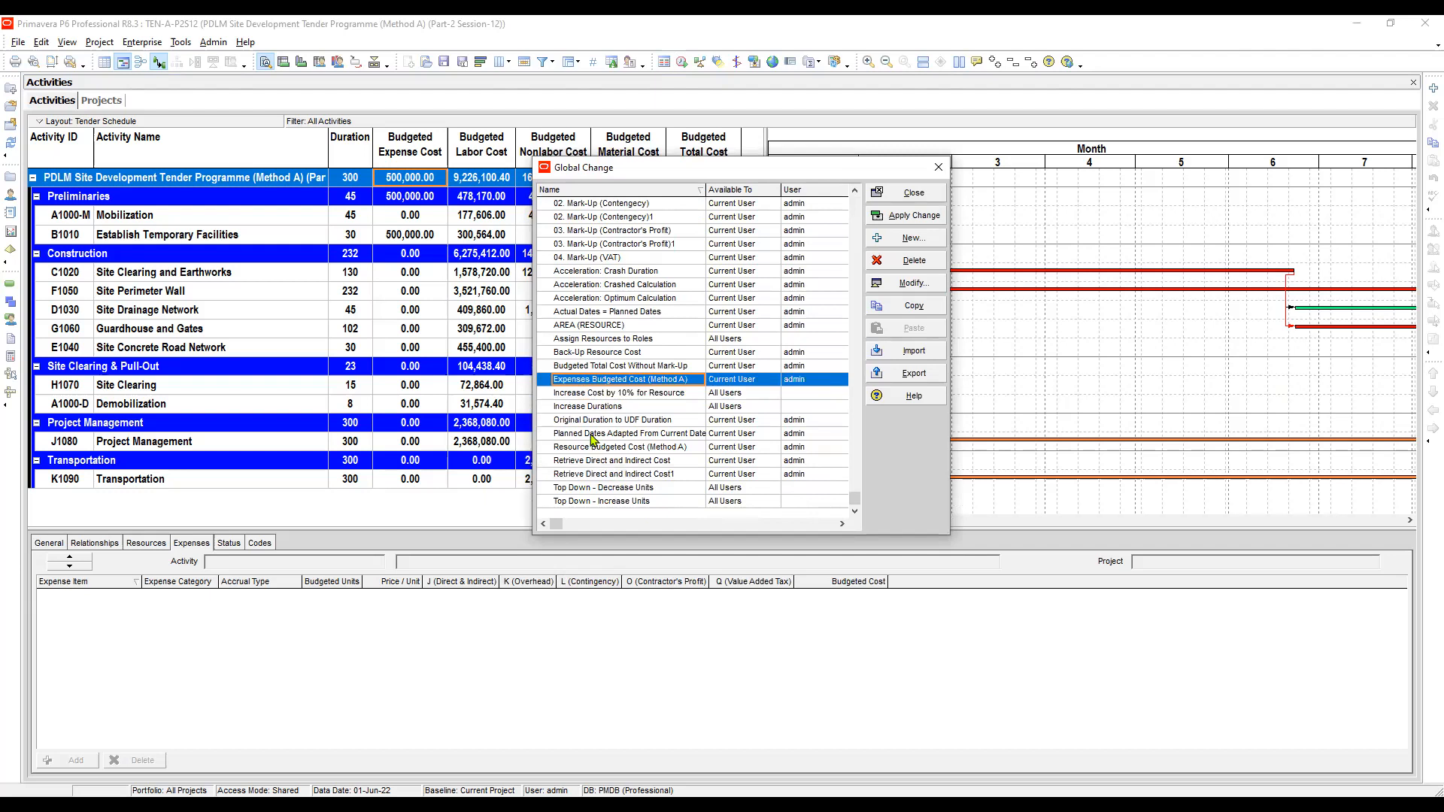
key("F2")
key("ctrl+c")
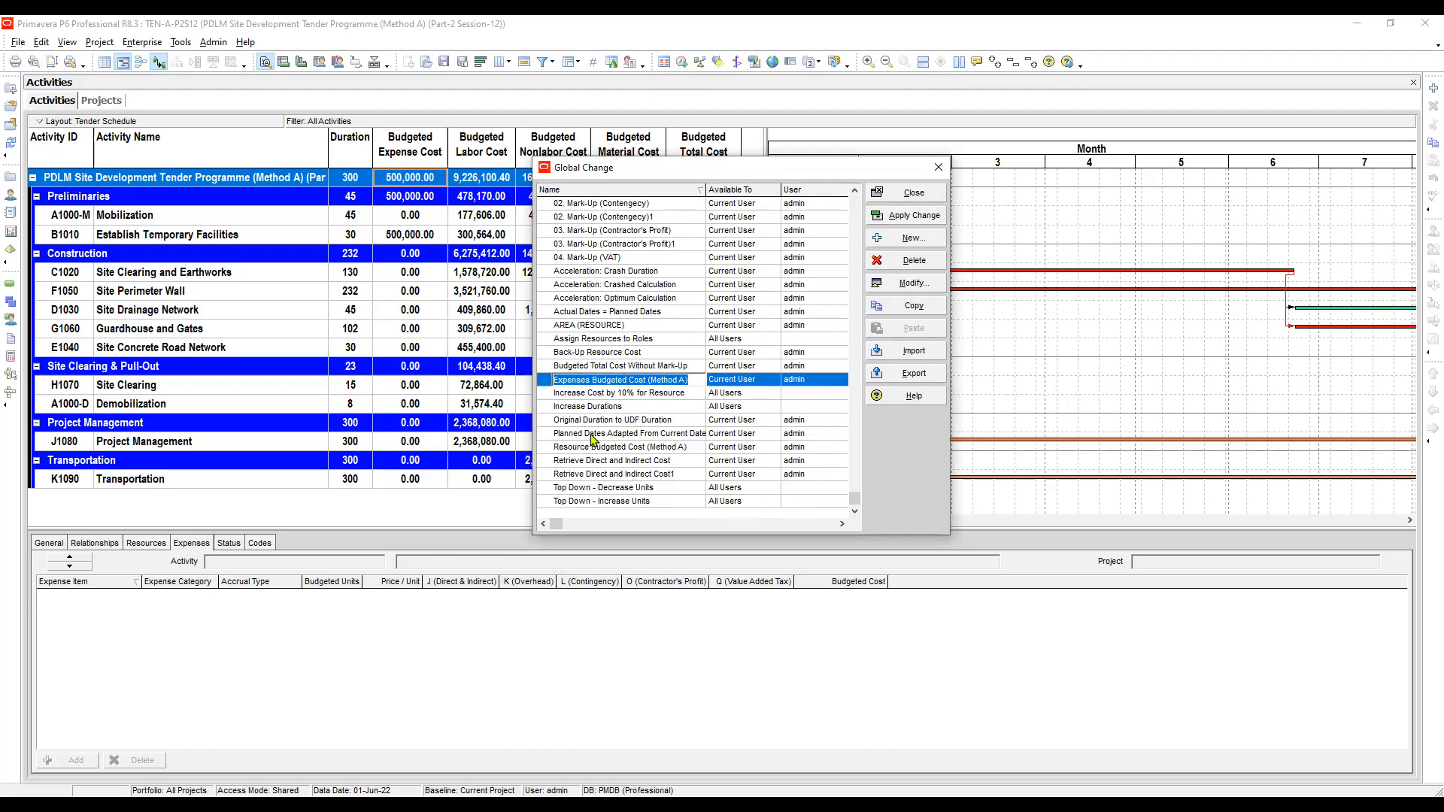
left_click(592, 442)
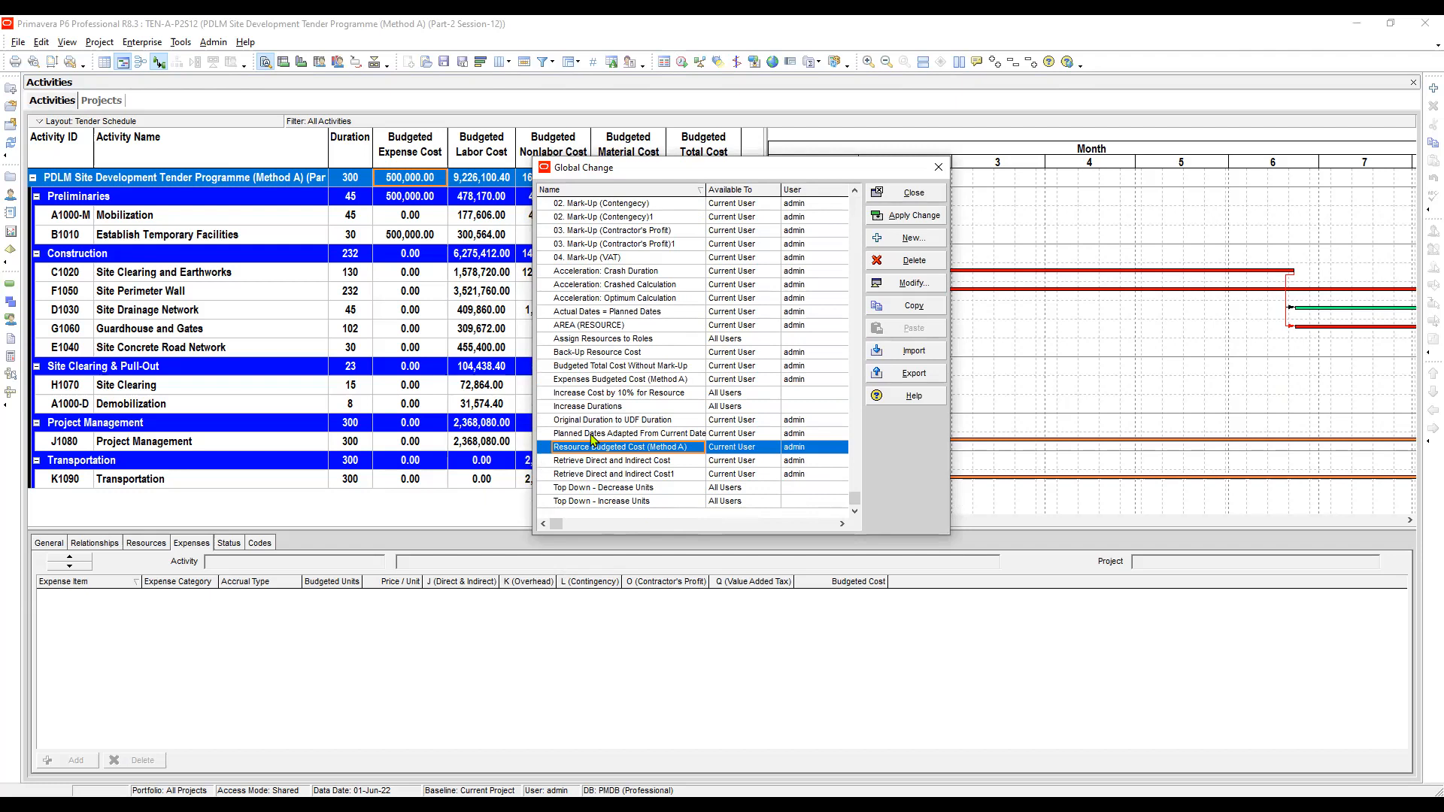
left_click(621, 380)
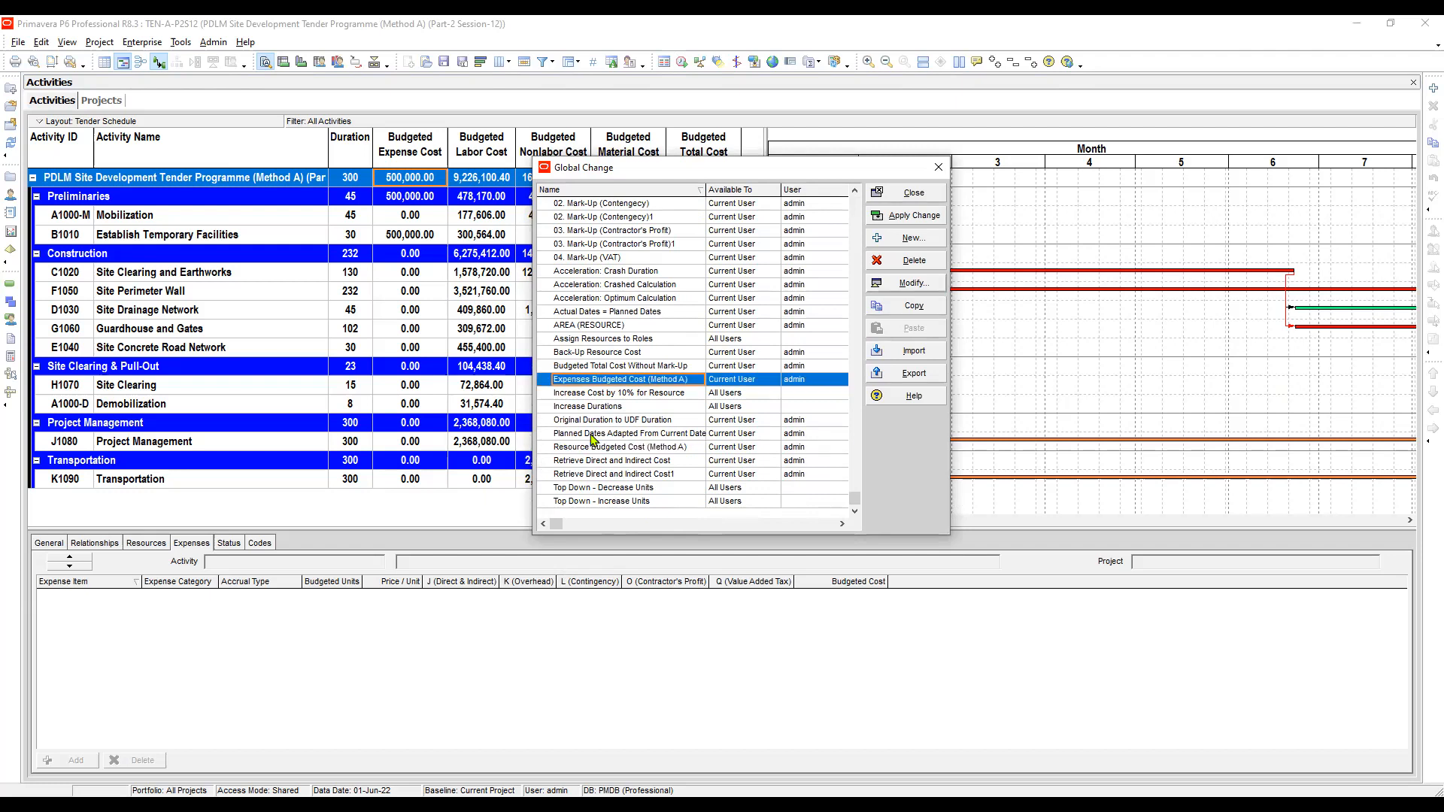
left_click(916, 261)
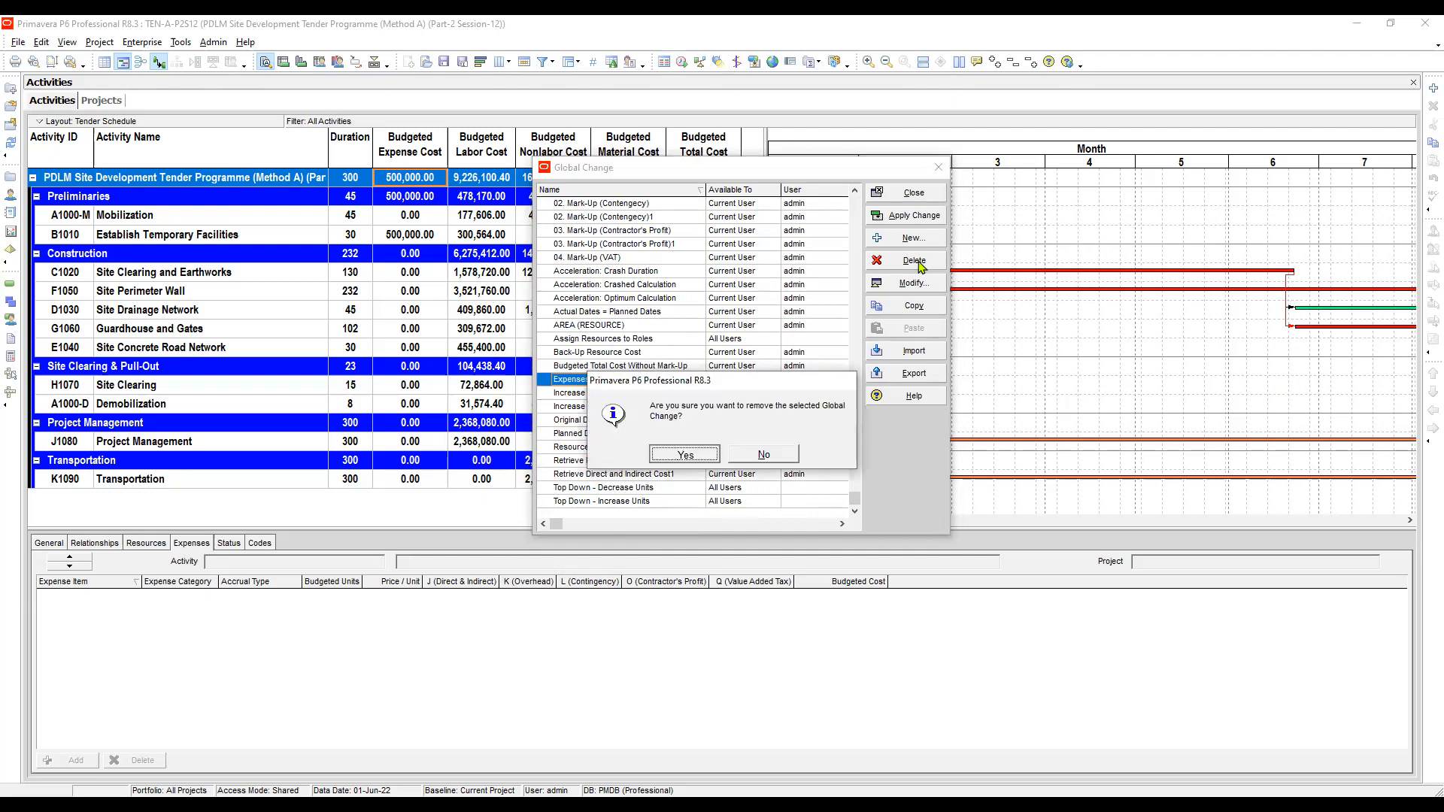
key("Return")
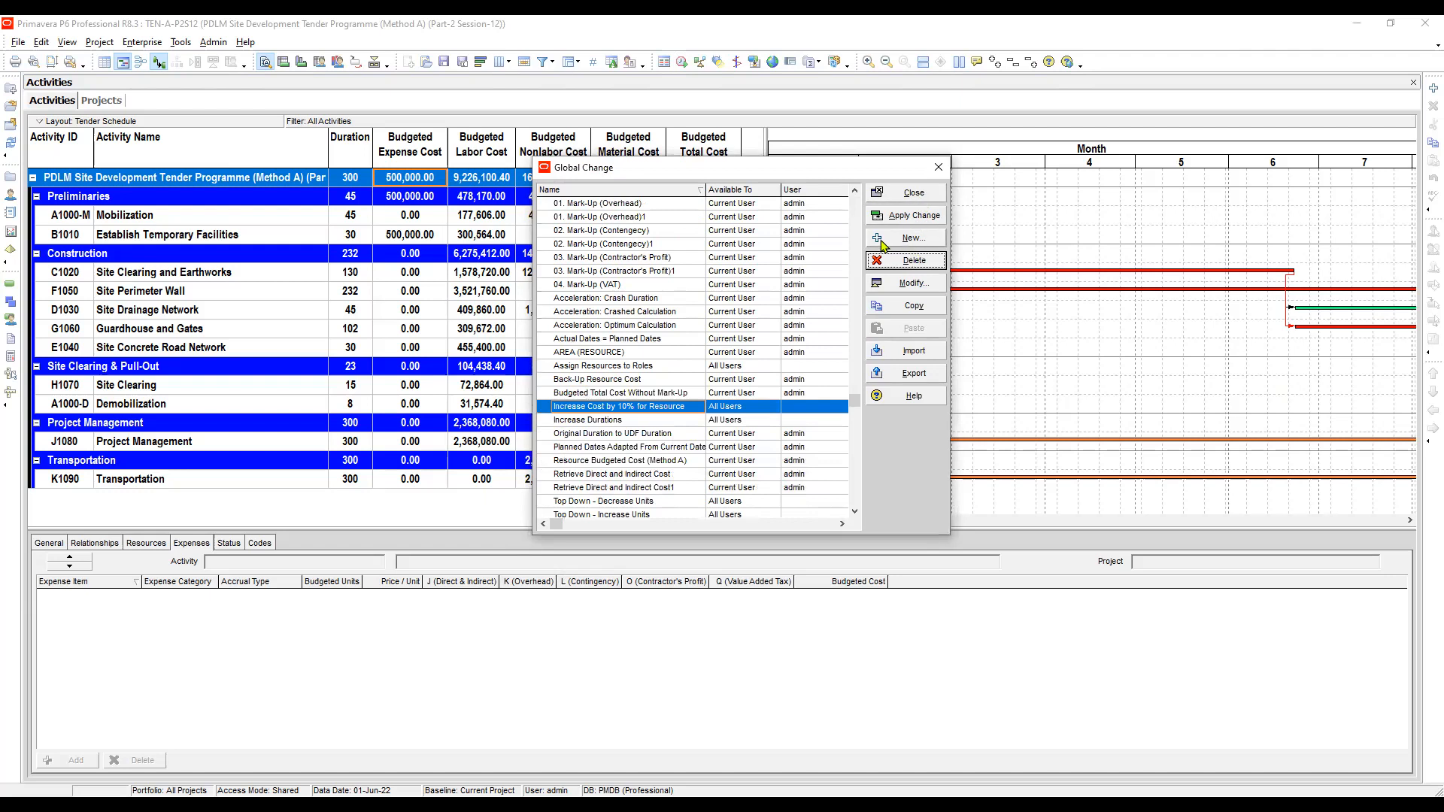
- Create a new global change named Expenses Budgeted Cost (Method A) with Project Expenses as its subject area
left_click(767, 244)
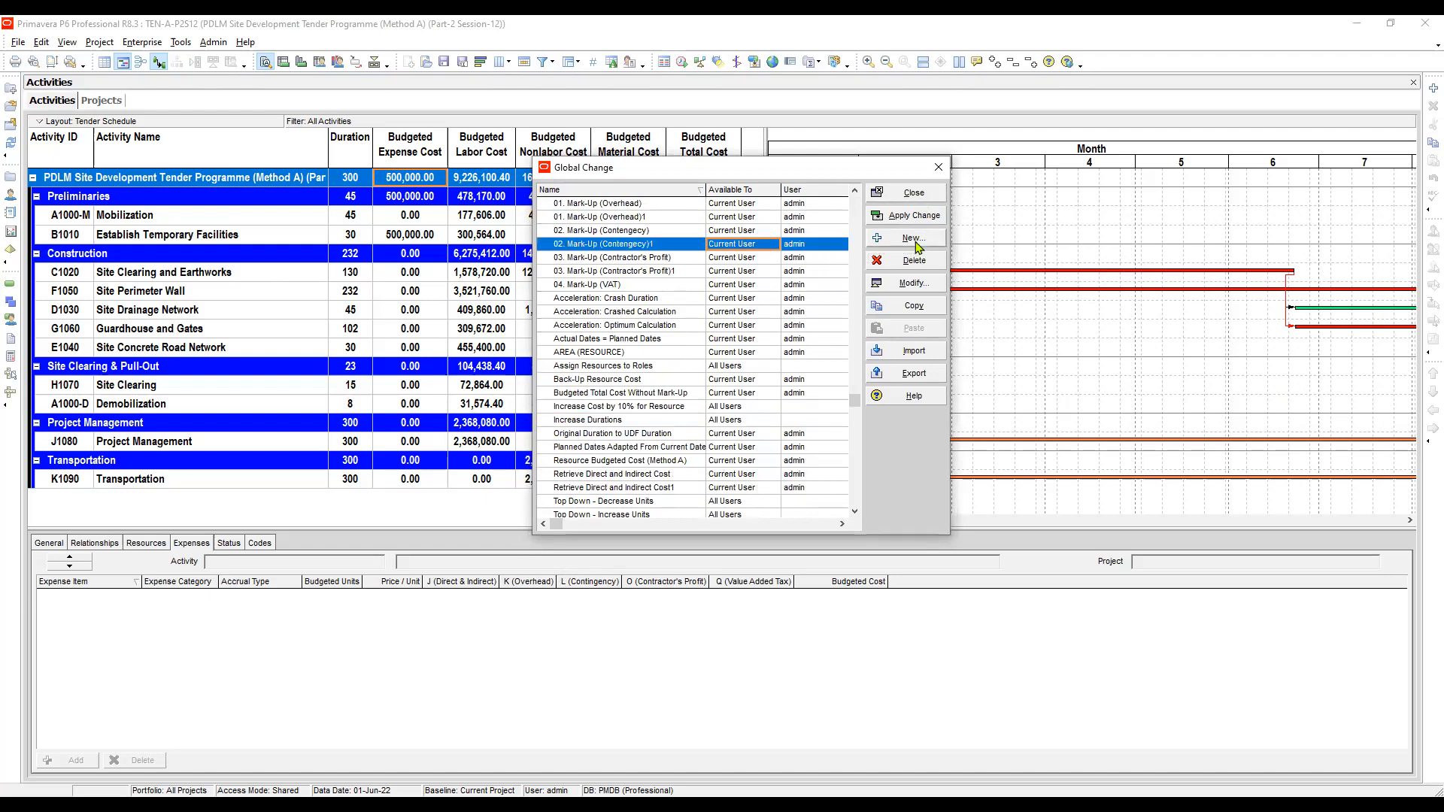
left_click(912, 239)
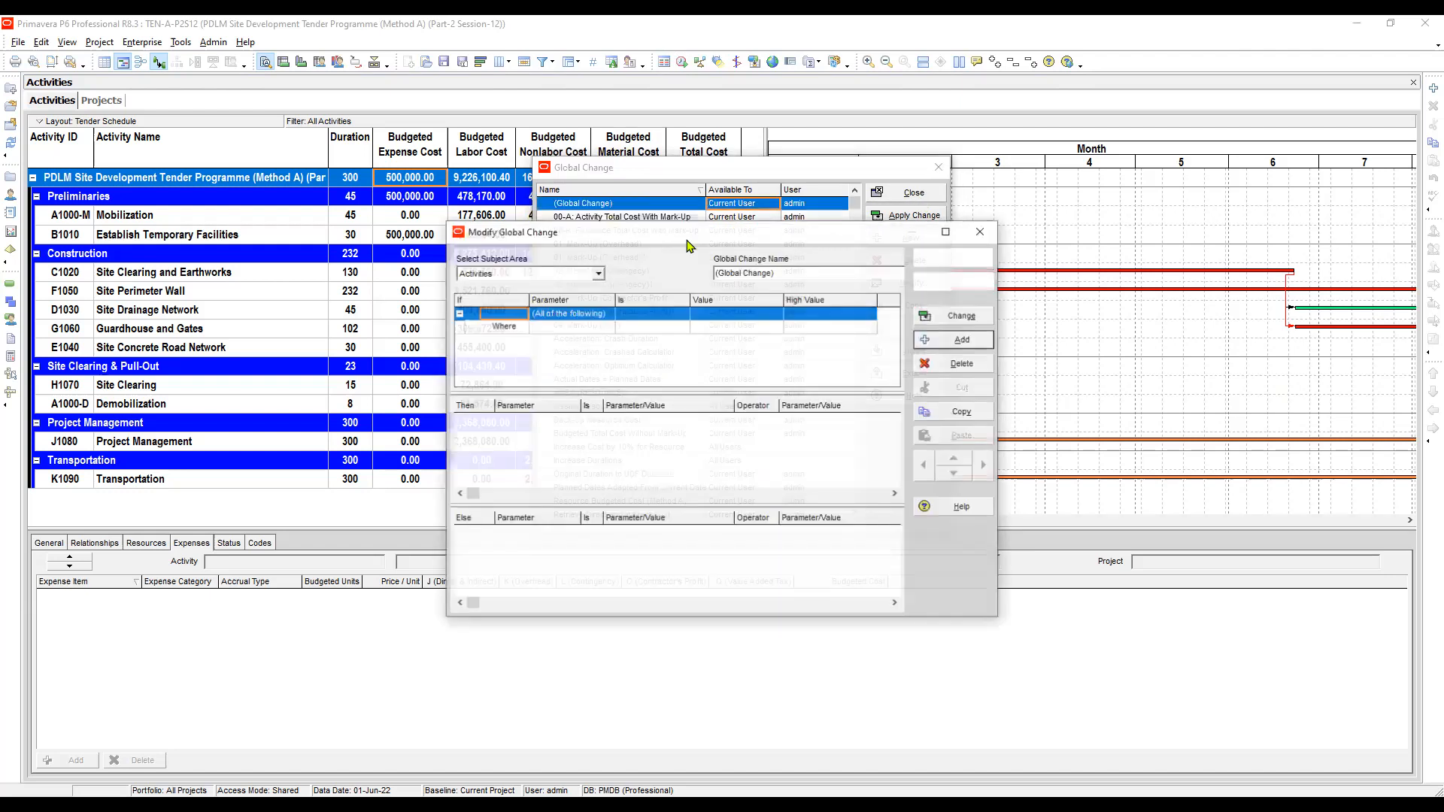
key("Tab")
key("ctrl+v")
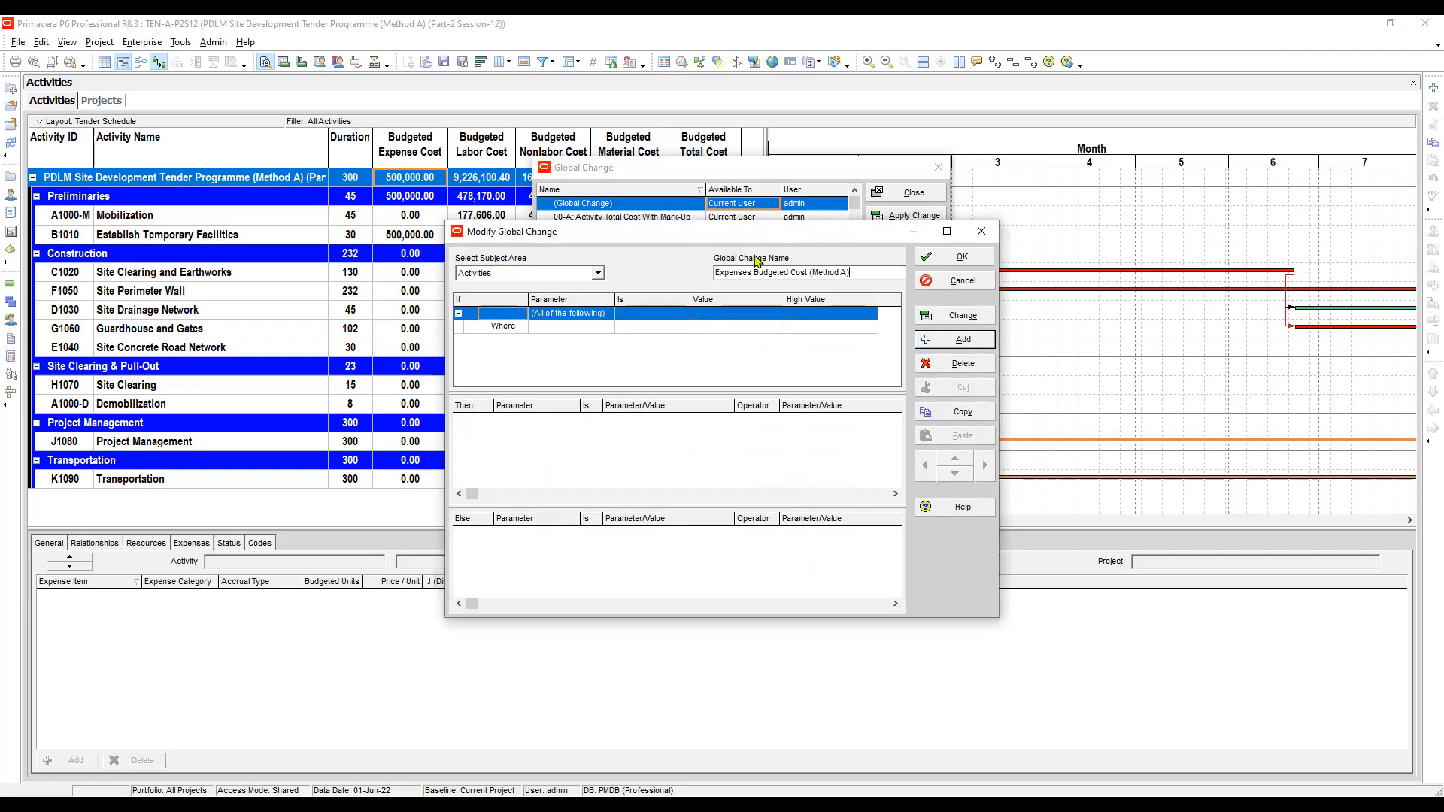
left_click(499, 276)
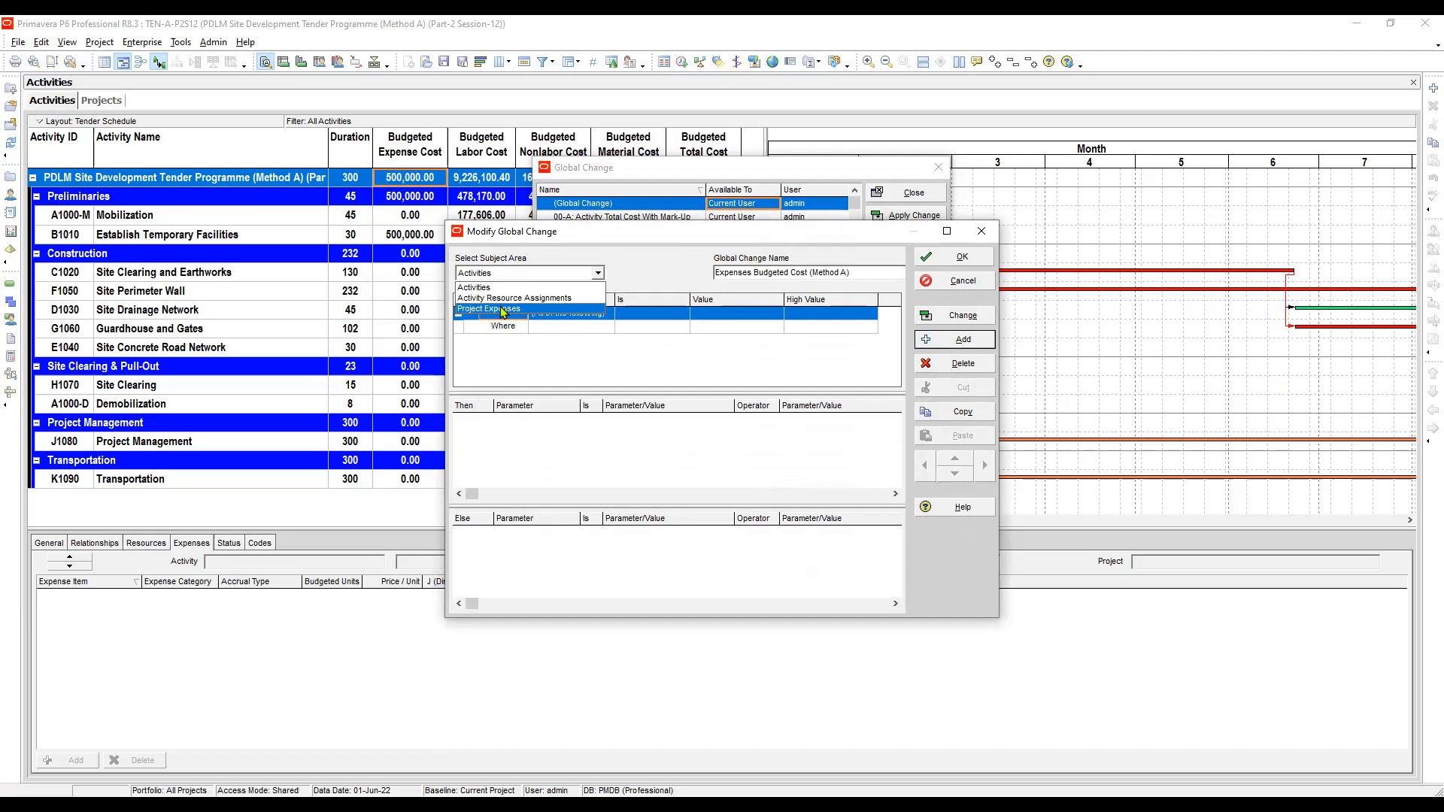
left_click(504, 309)
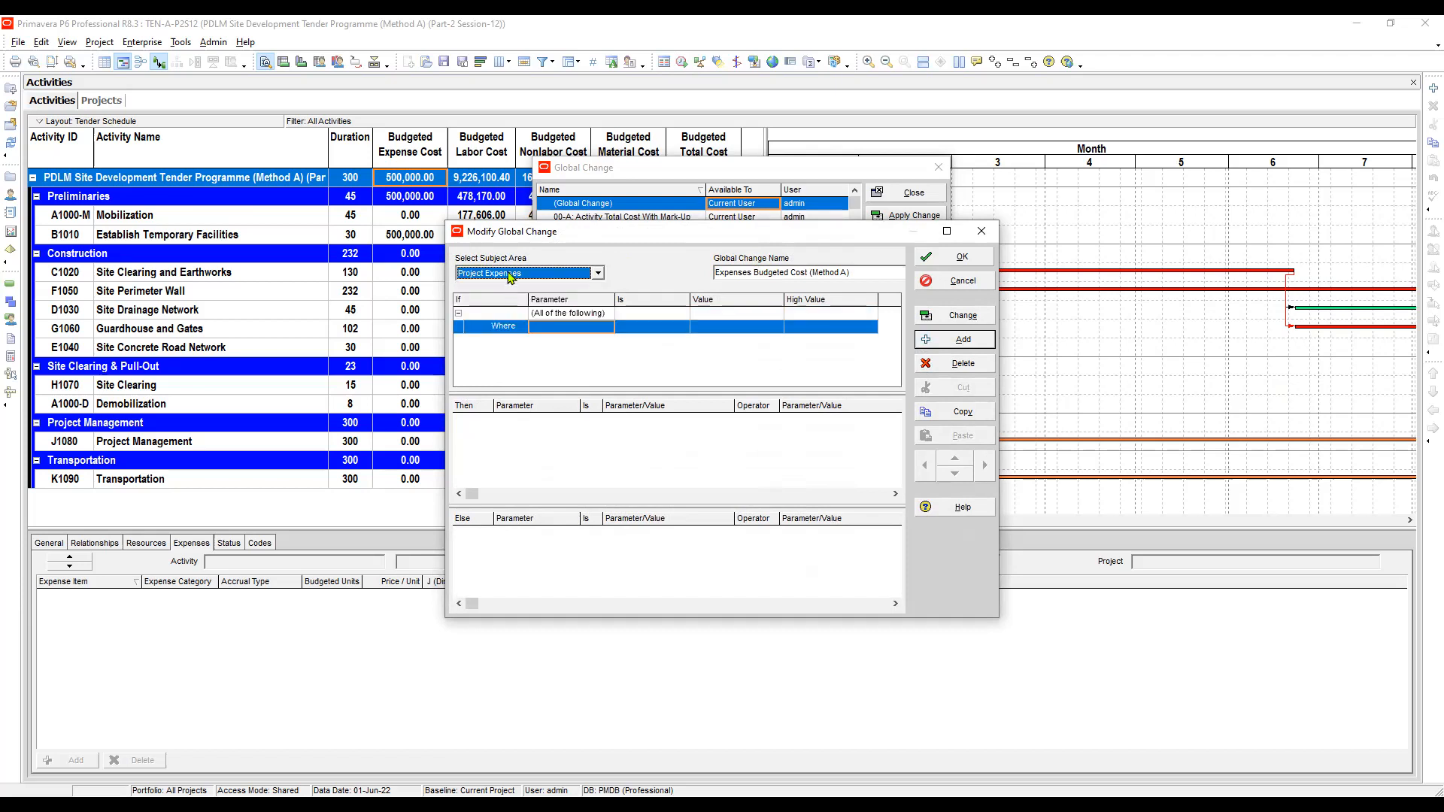
- In the If section, set the condition's parameter to Project with the equals operator
left_click(579, 329)
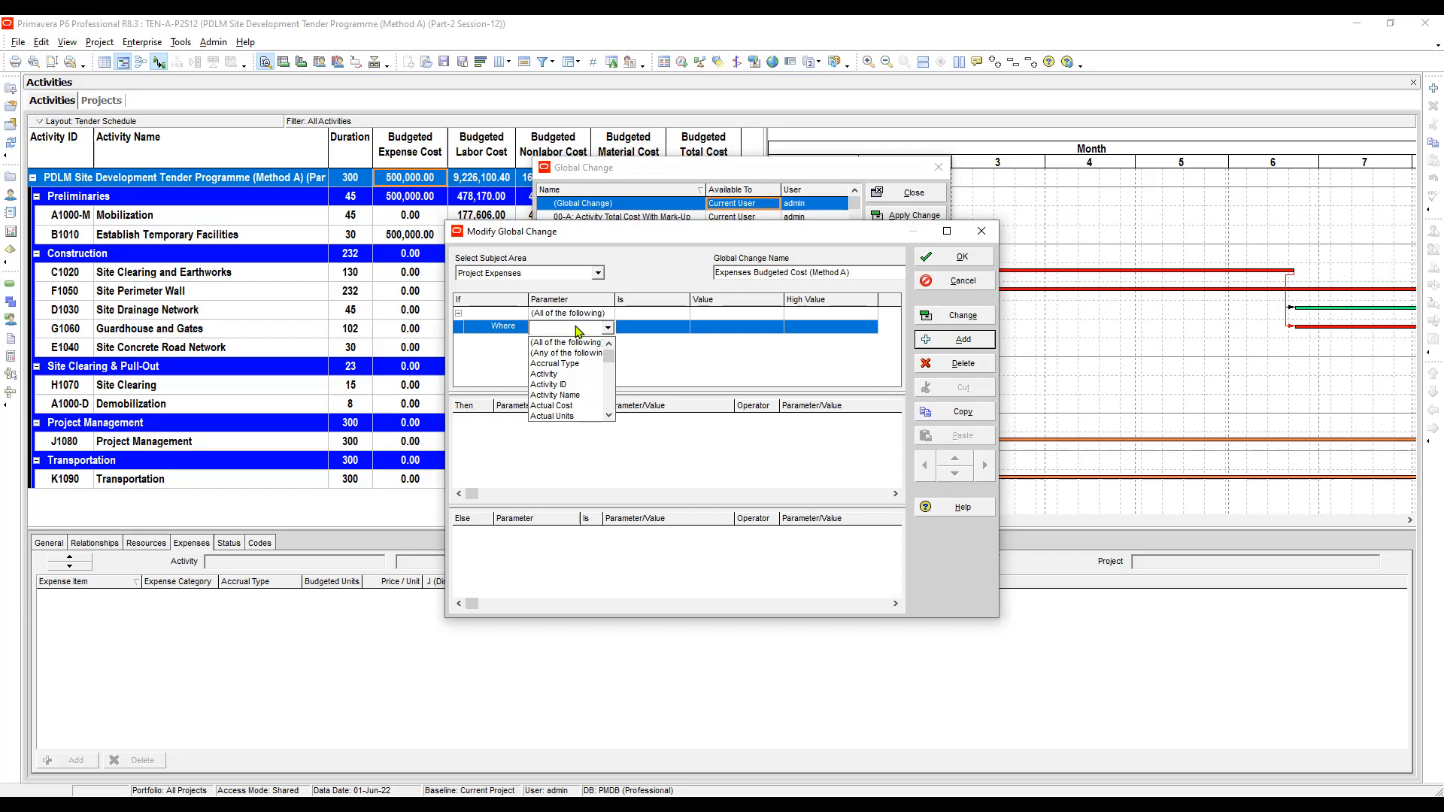
left_click(578, 331)
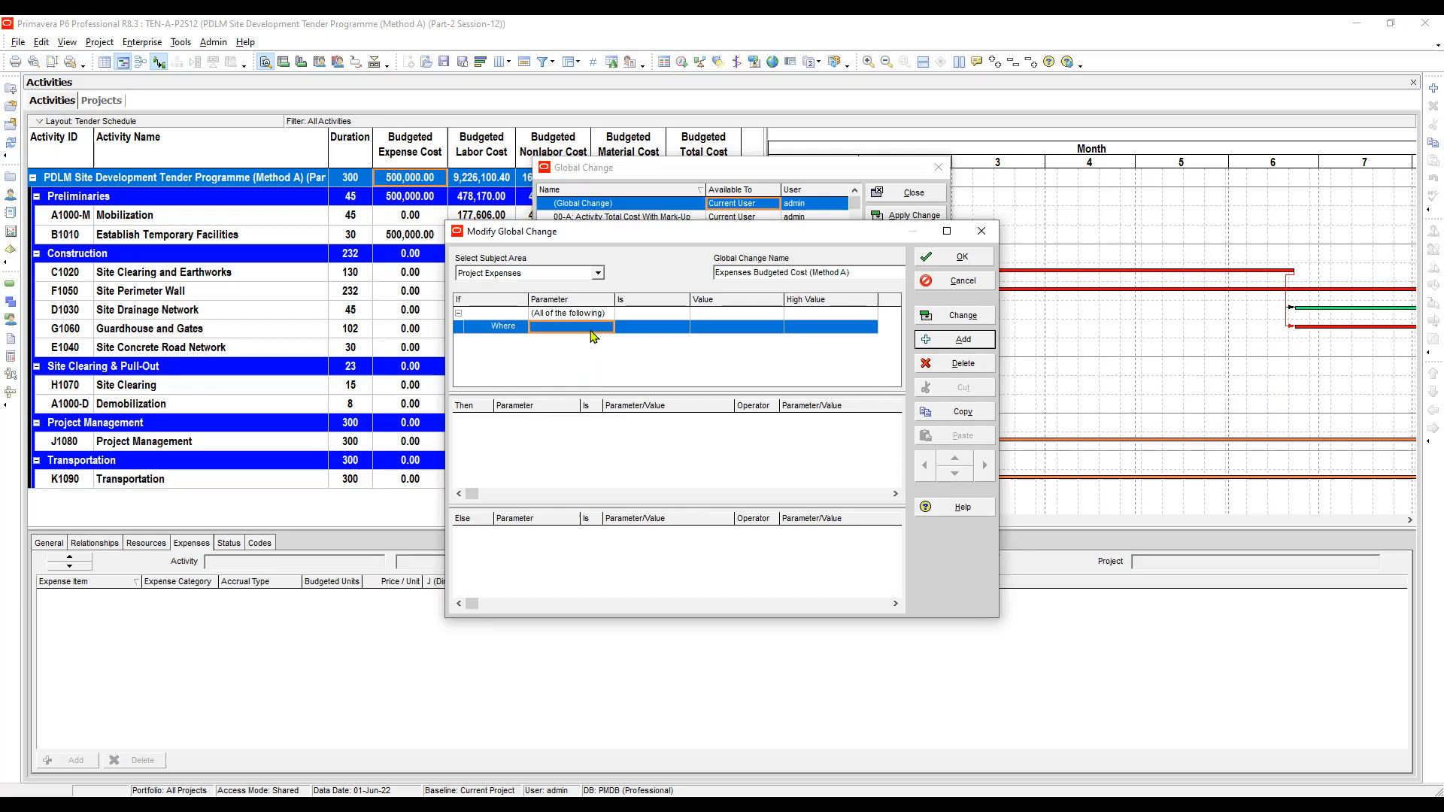
key("Tab")
left_click(586, 325)
key("Tab")
left_click(589, 328)
key("Tab")
left_click(582, 325)
left_click(585, 328)
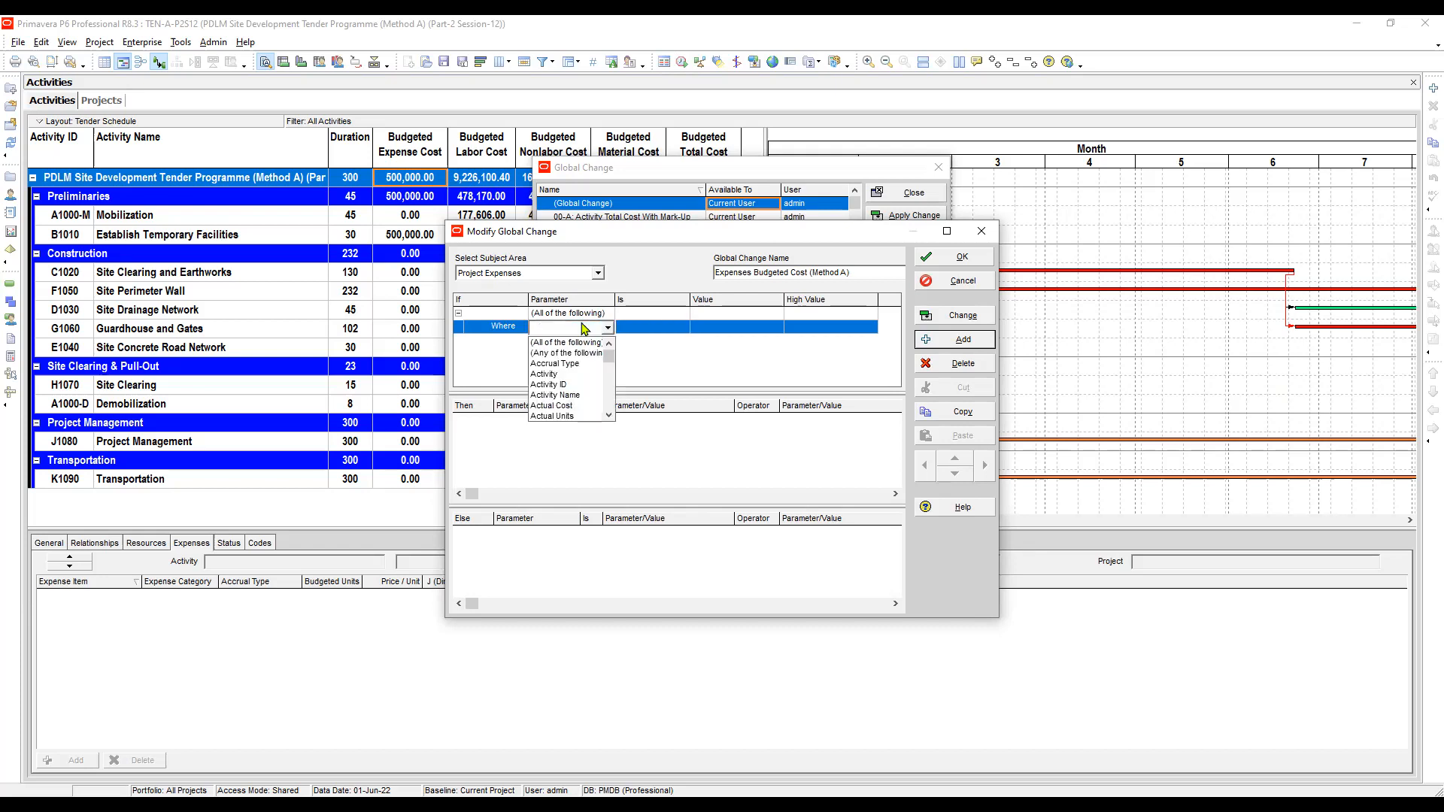
key("p")
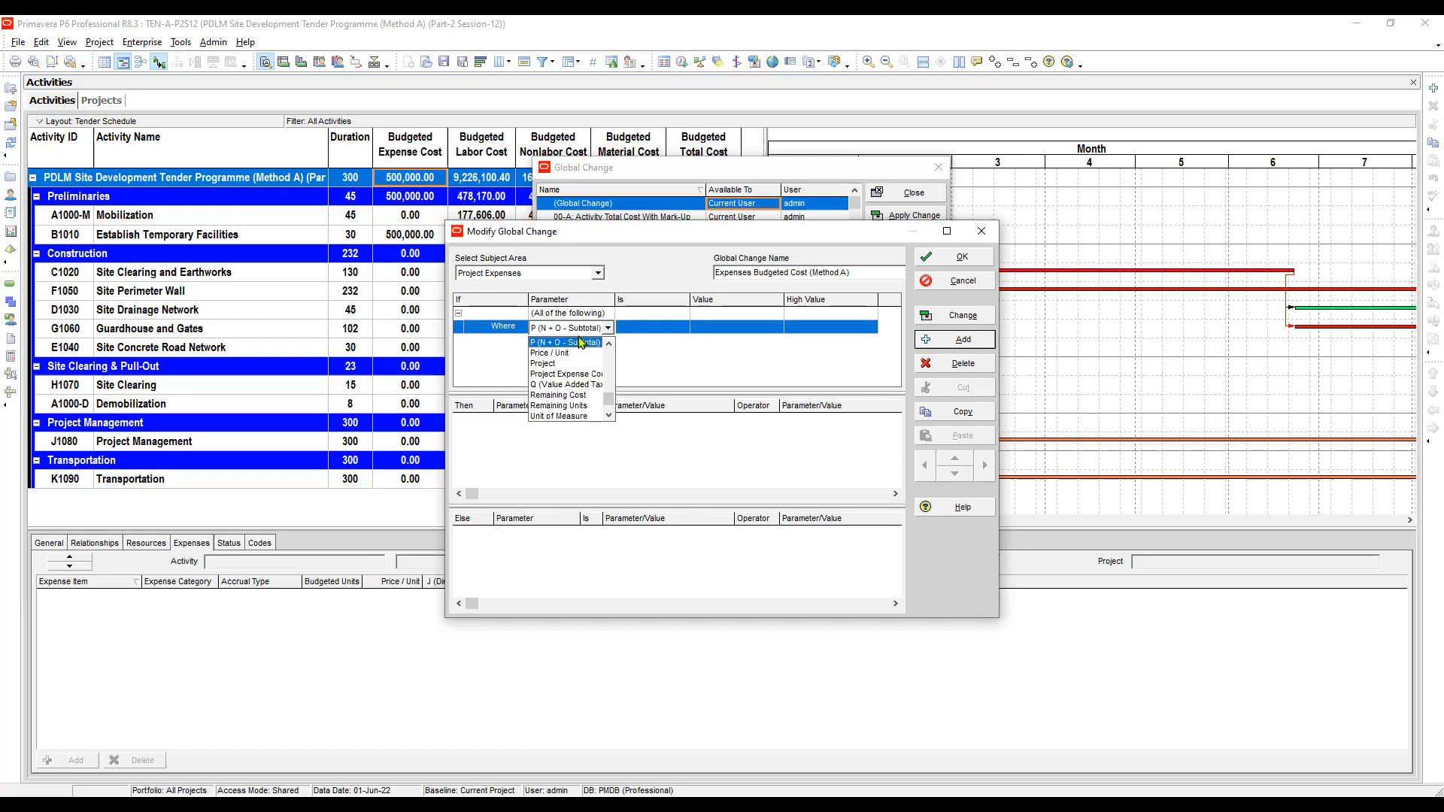
left_click(555, 364)
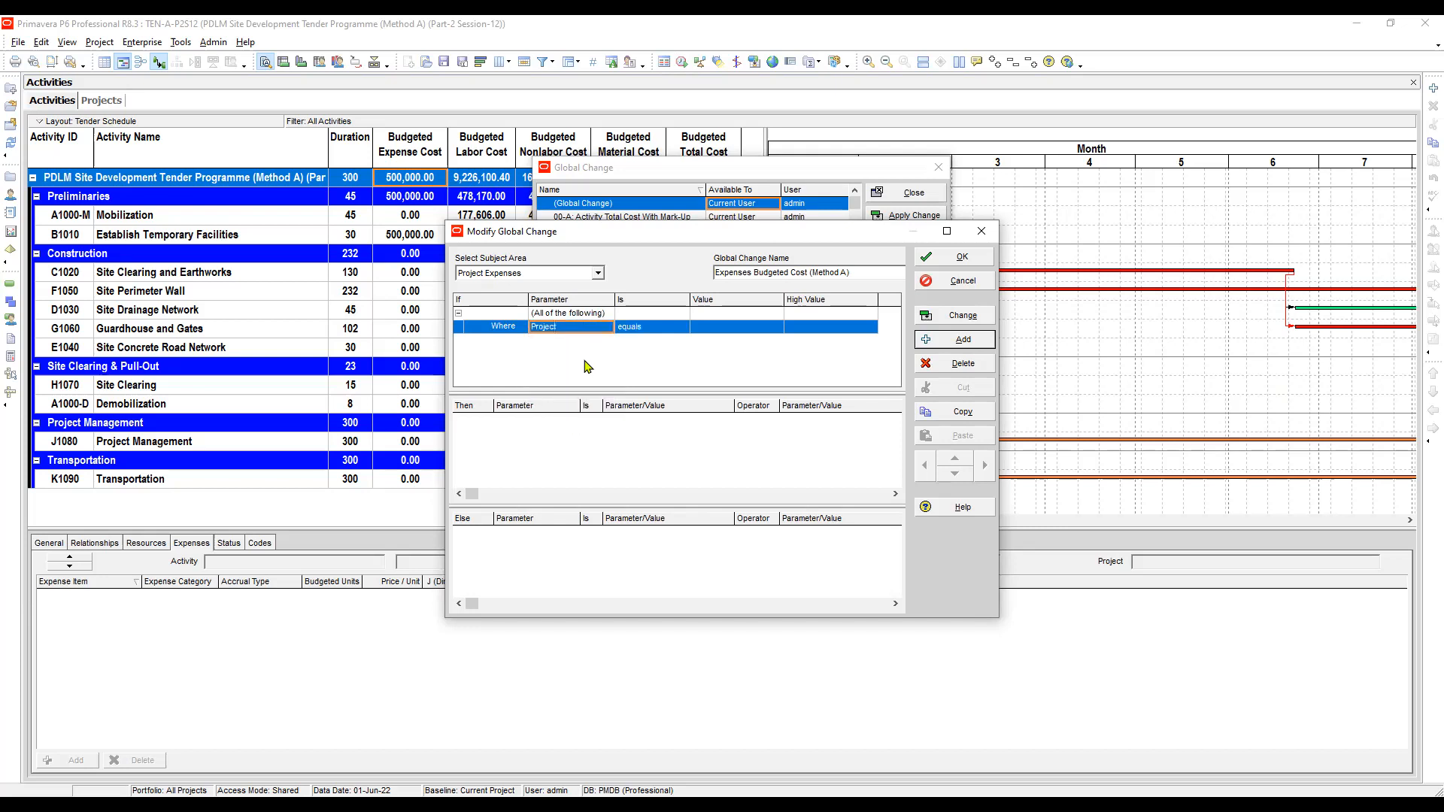
- Set the condition's value by searching for ten and selecting project TEN-A-P2S12
key("Tab")
key("Tab")
key("F2")
key("F2")
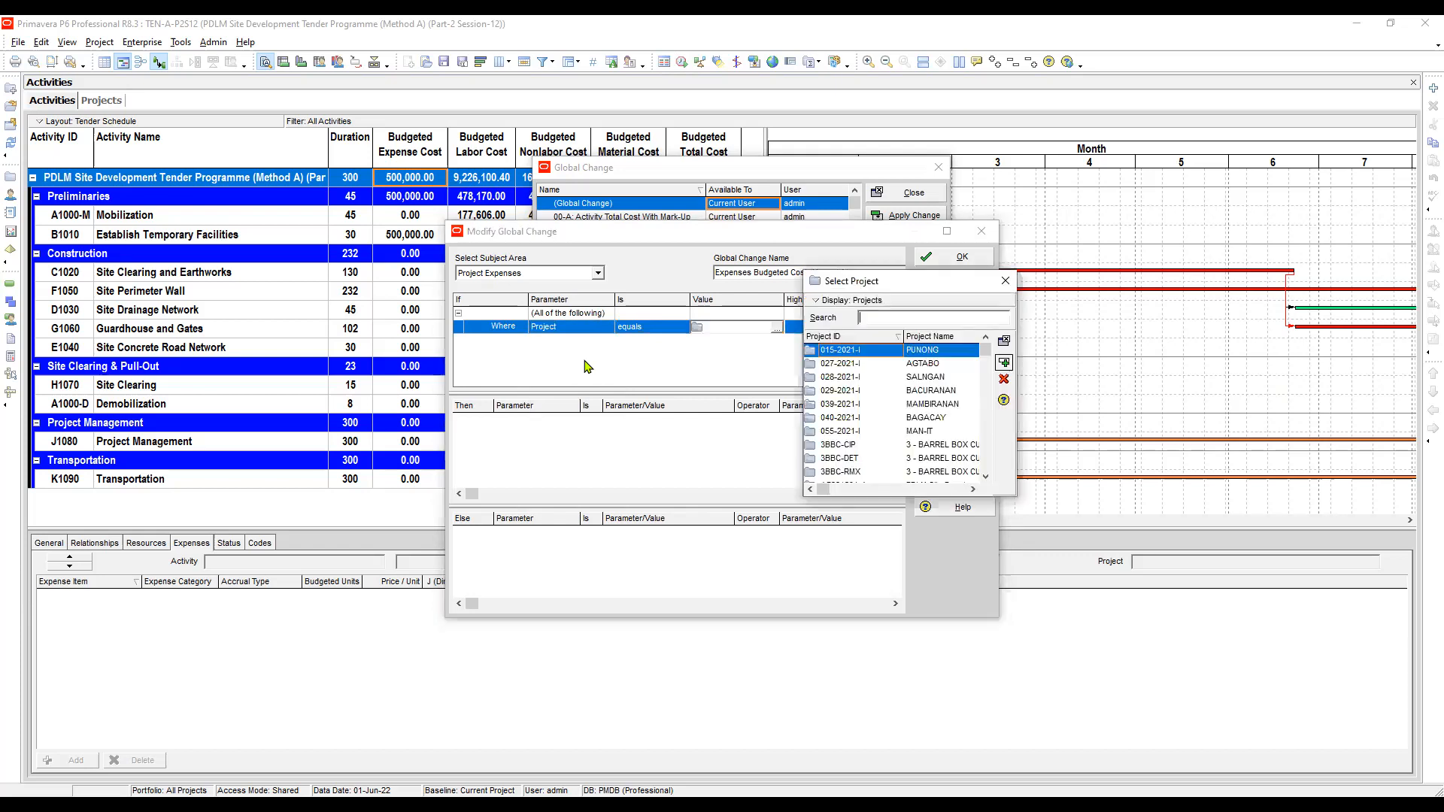
type("ten")
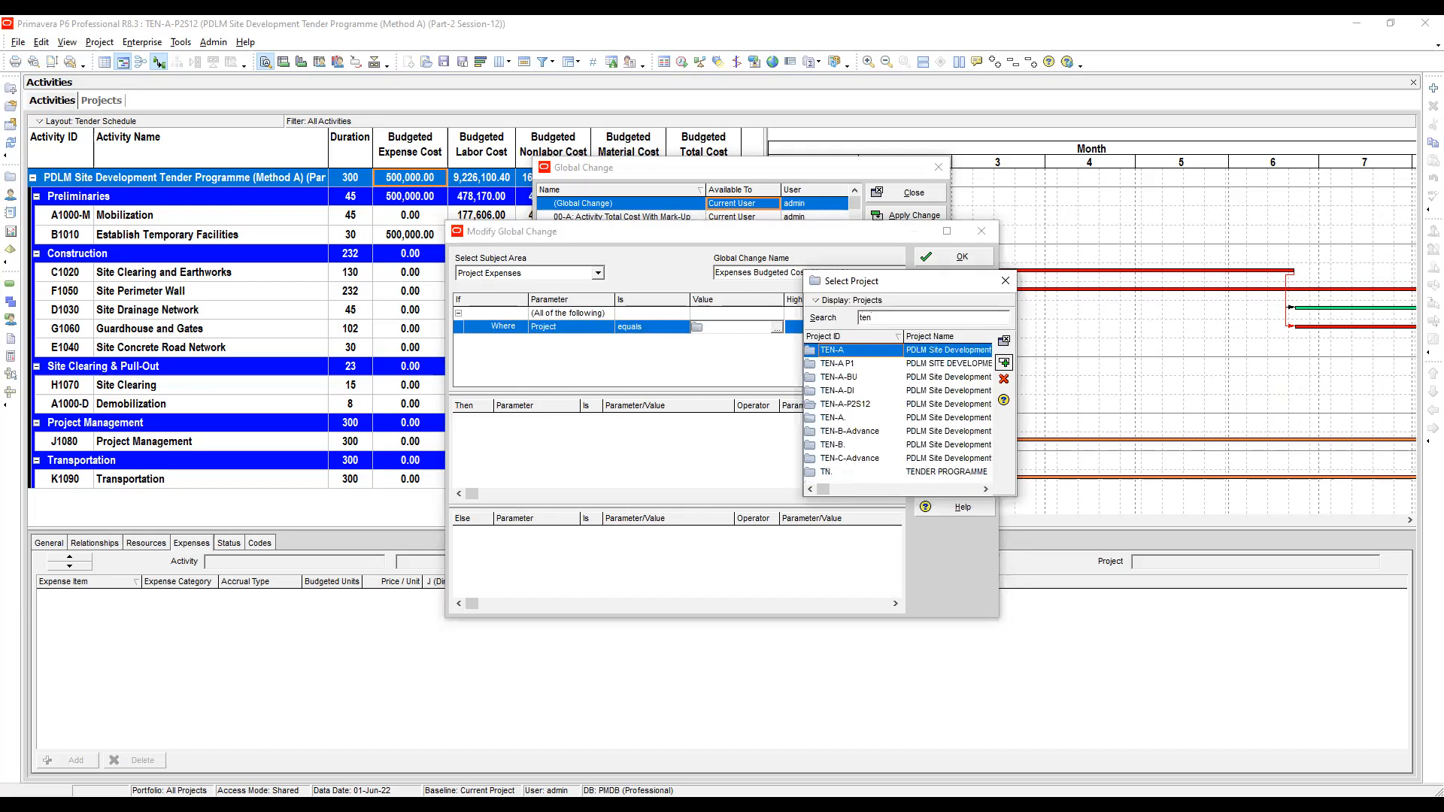
left_click(862, 406)
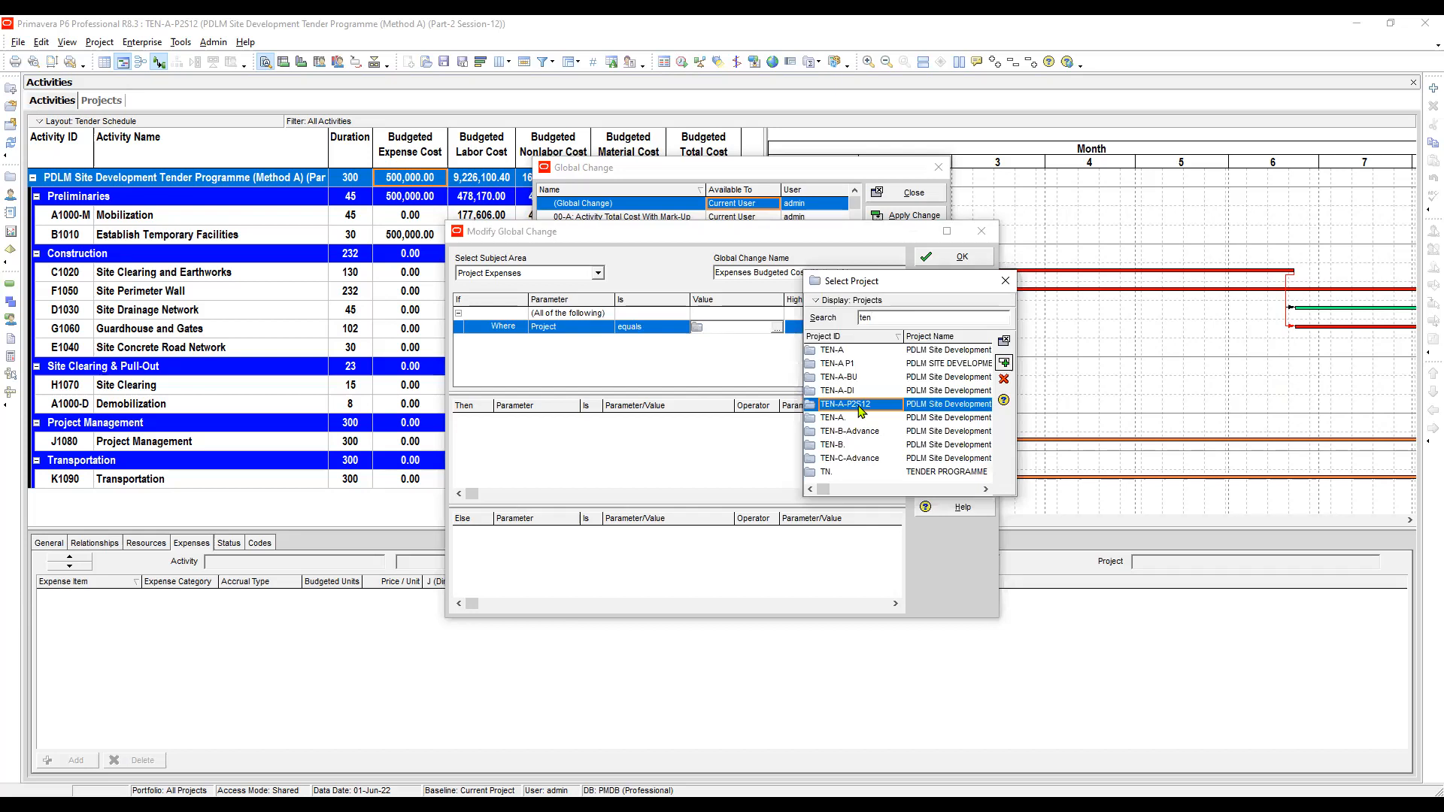
double_click(861, 406)
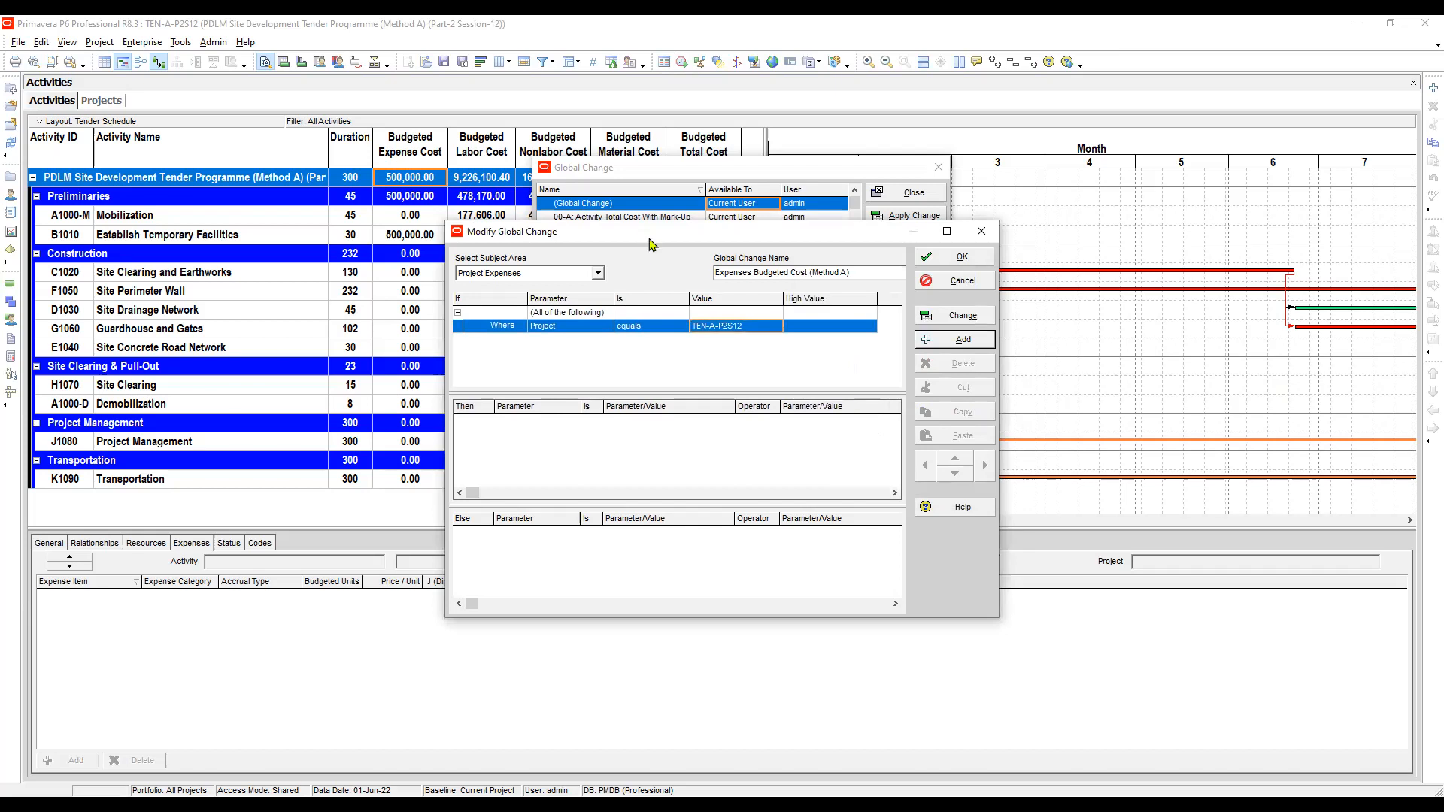
- Add a Then row setting J (Direct & Indirect) equal to Budgeted Cost
left_click_drag(653, 241, 626, 139)
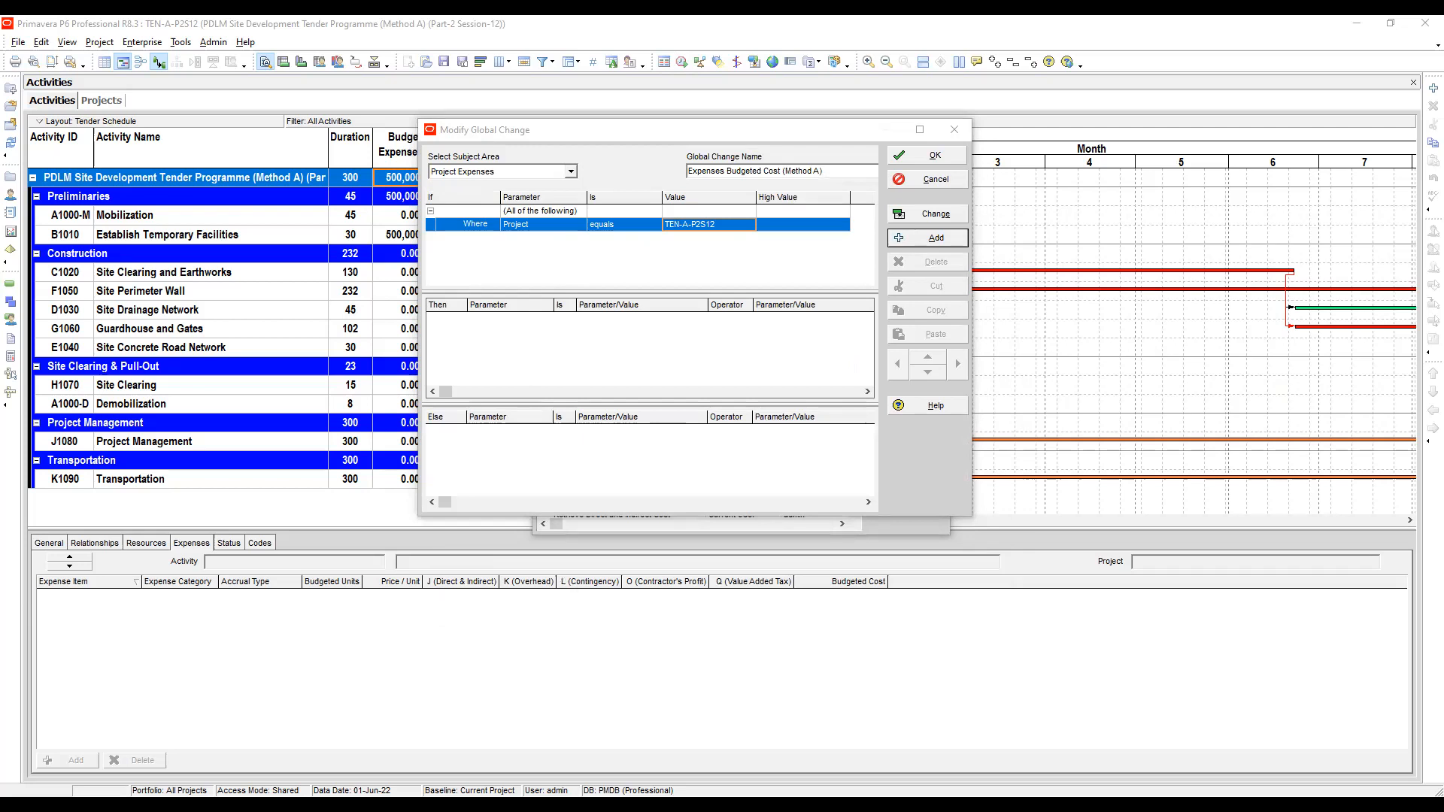
left_click(931, 239)
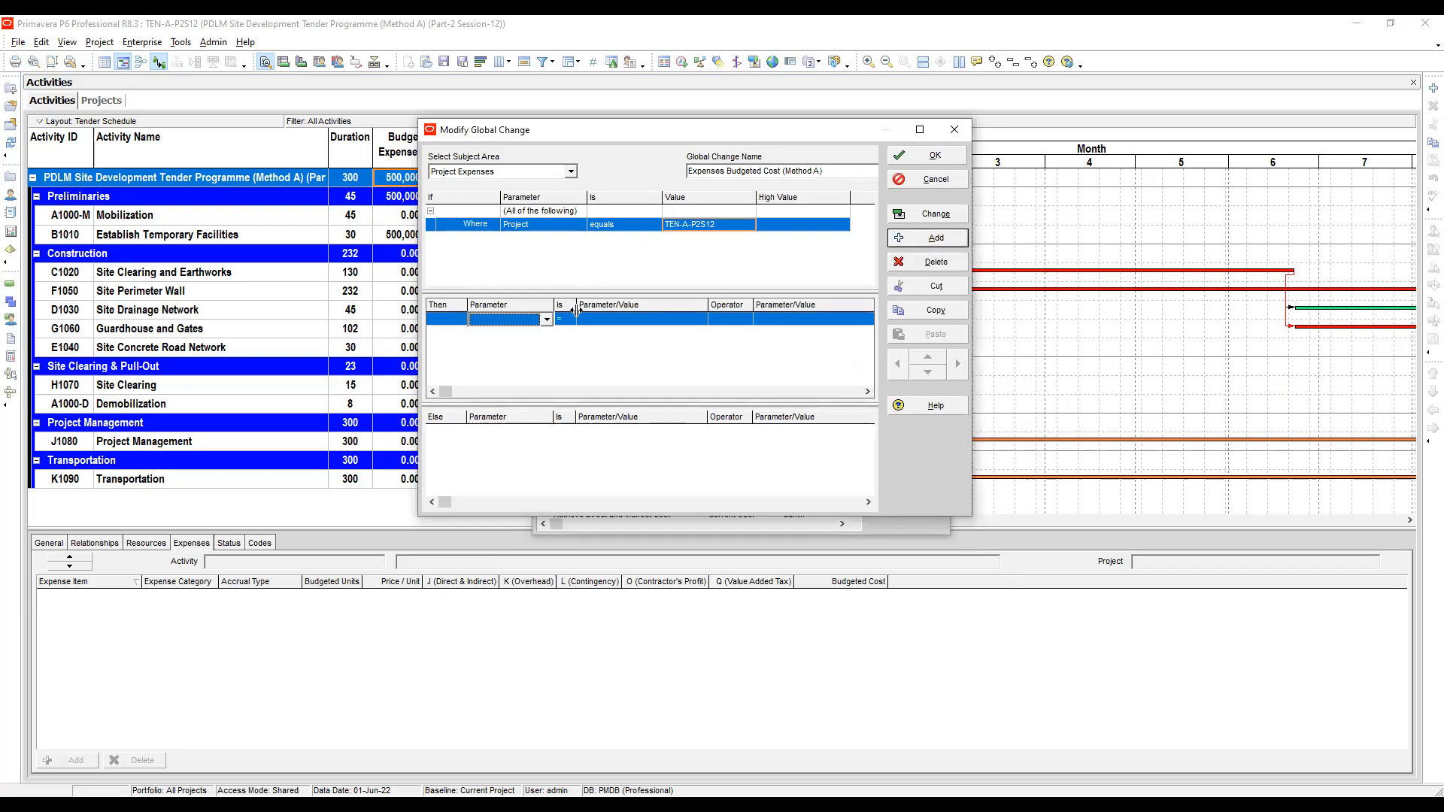
left_click(518, 321)
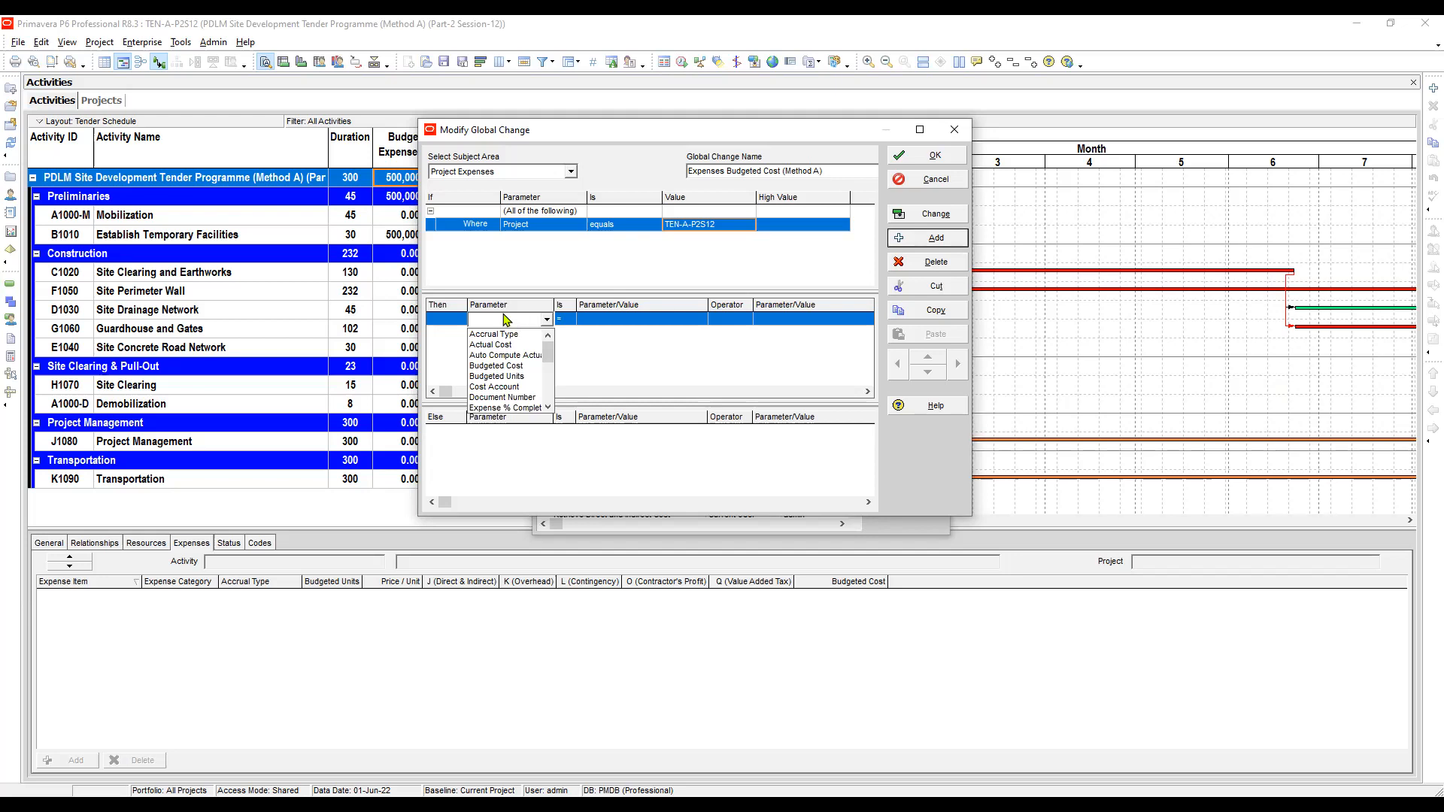
scroll(505, 321, "down", 1)
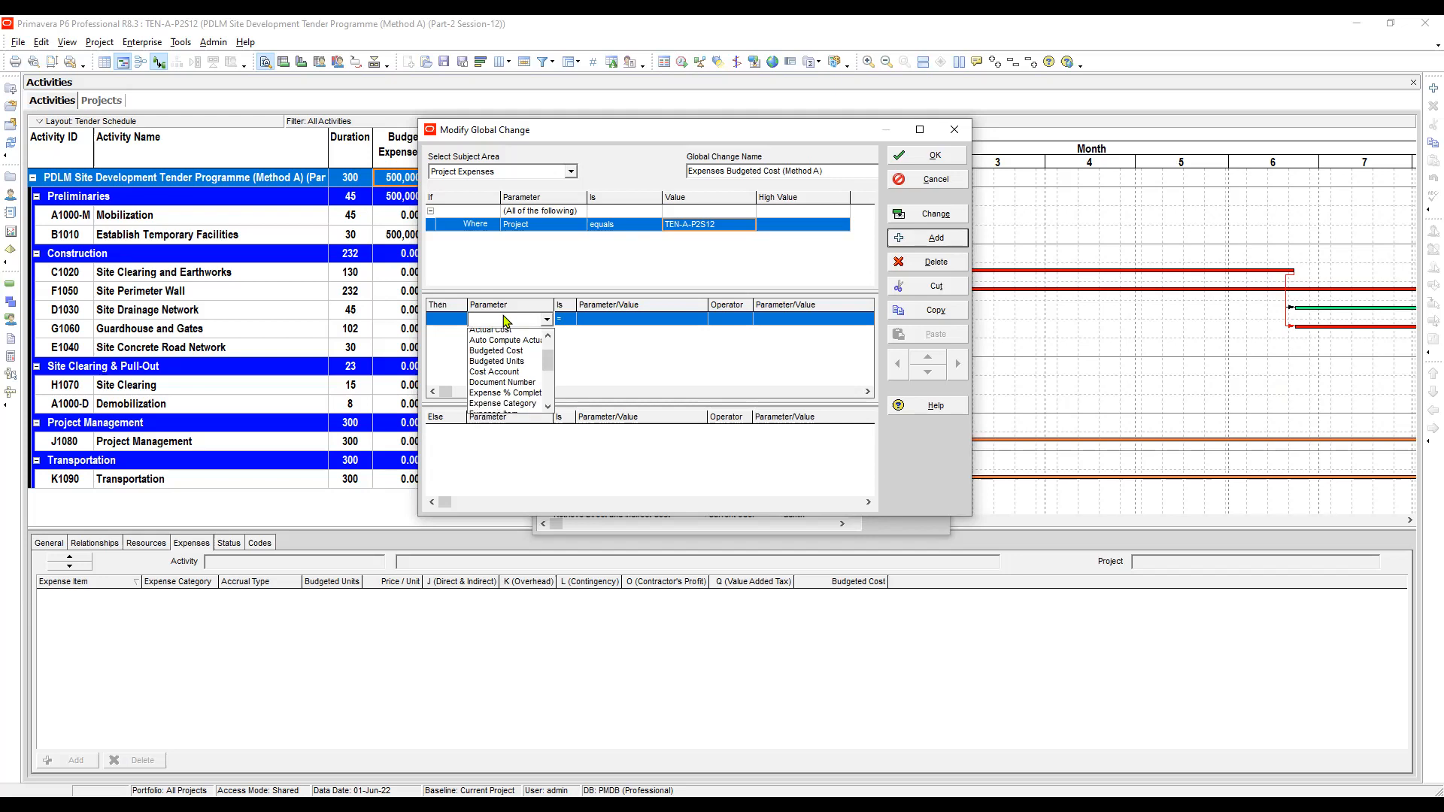
key("j")
left_click(589, 321)
left_click(588, 322)
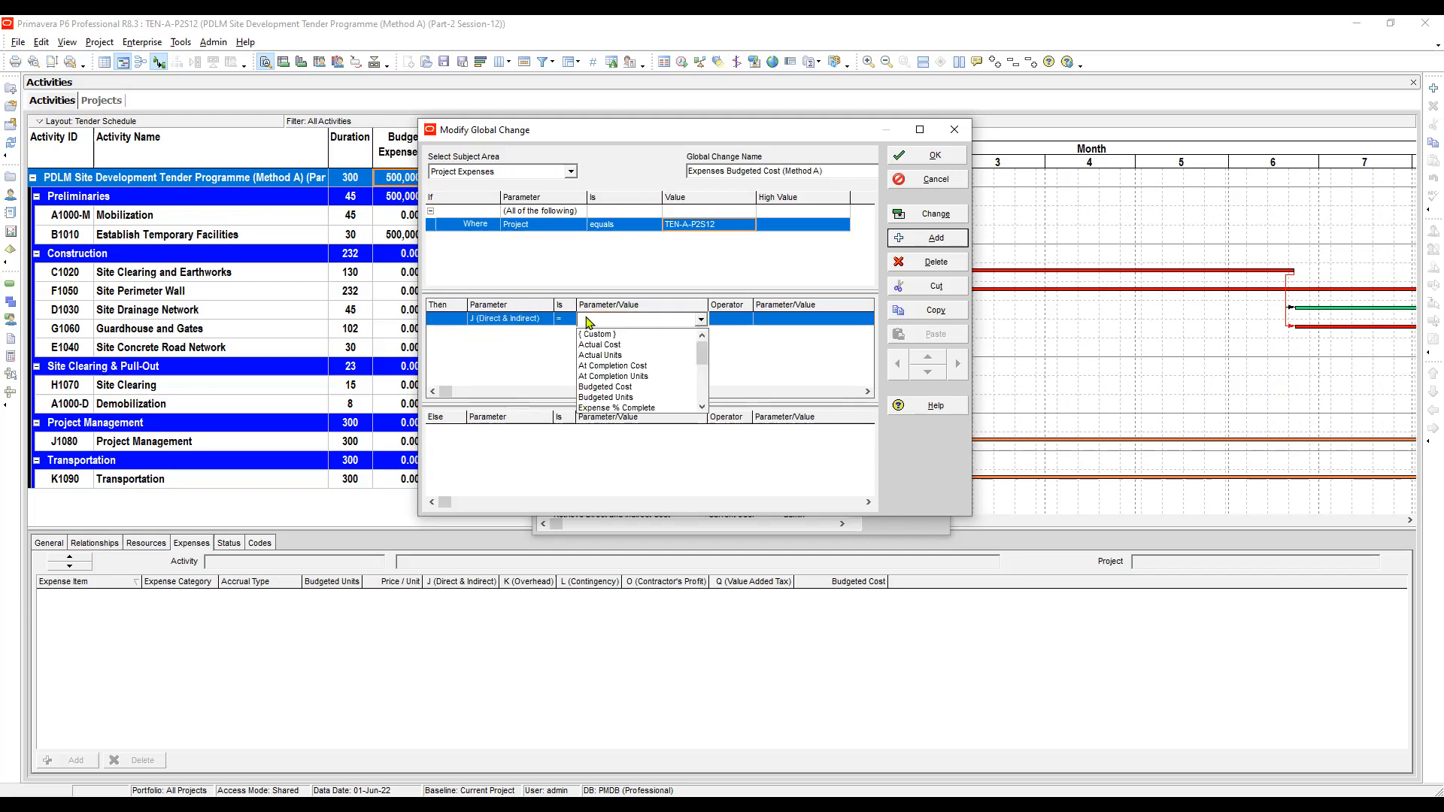
key("b")
key("b")
key("b")
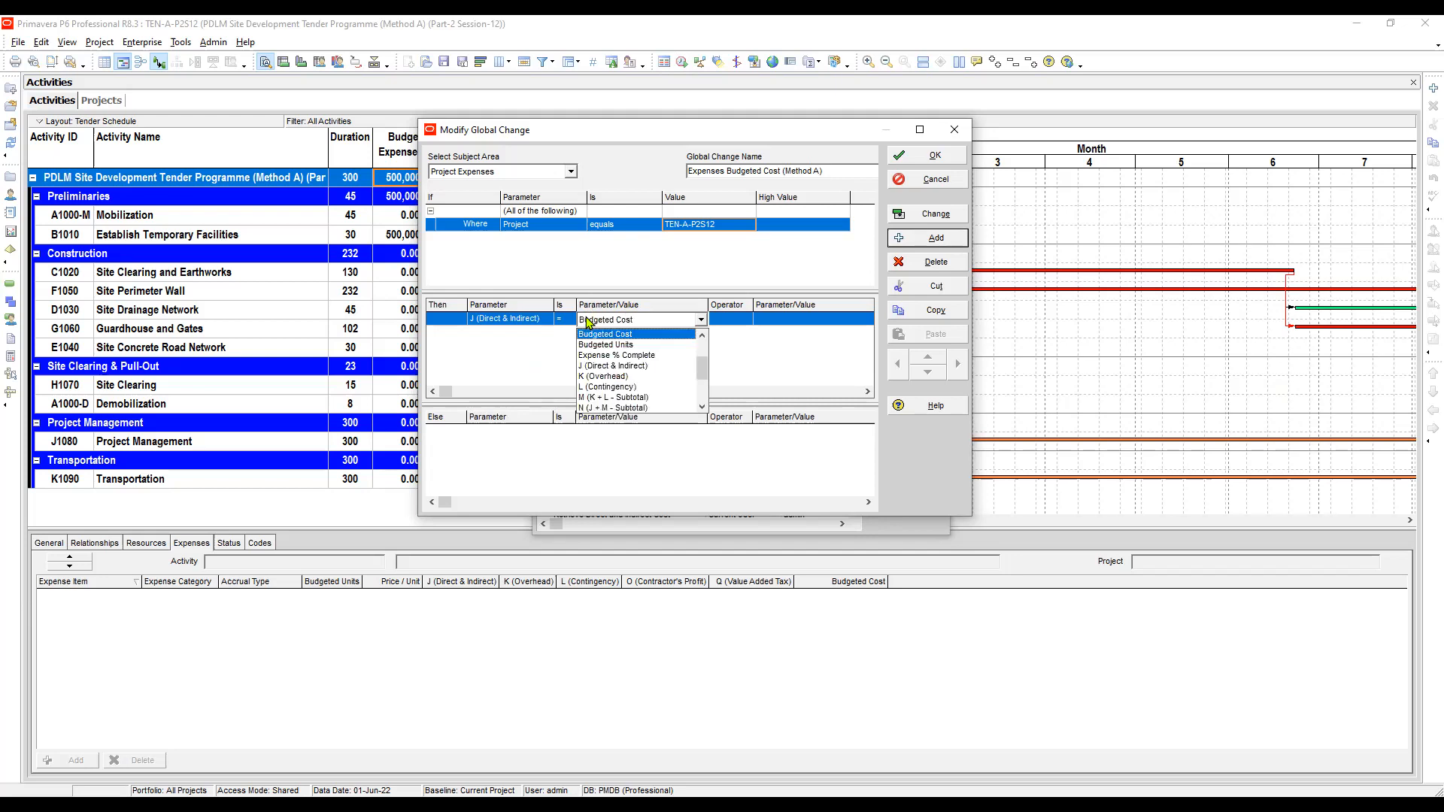
key("Return")
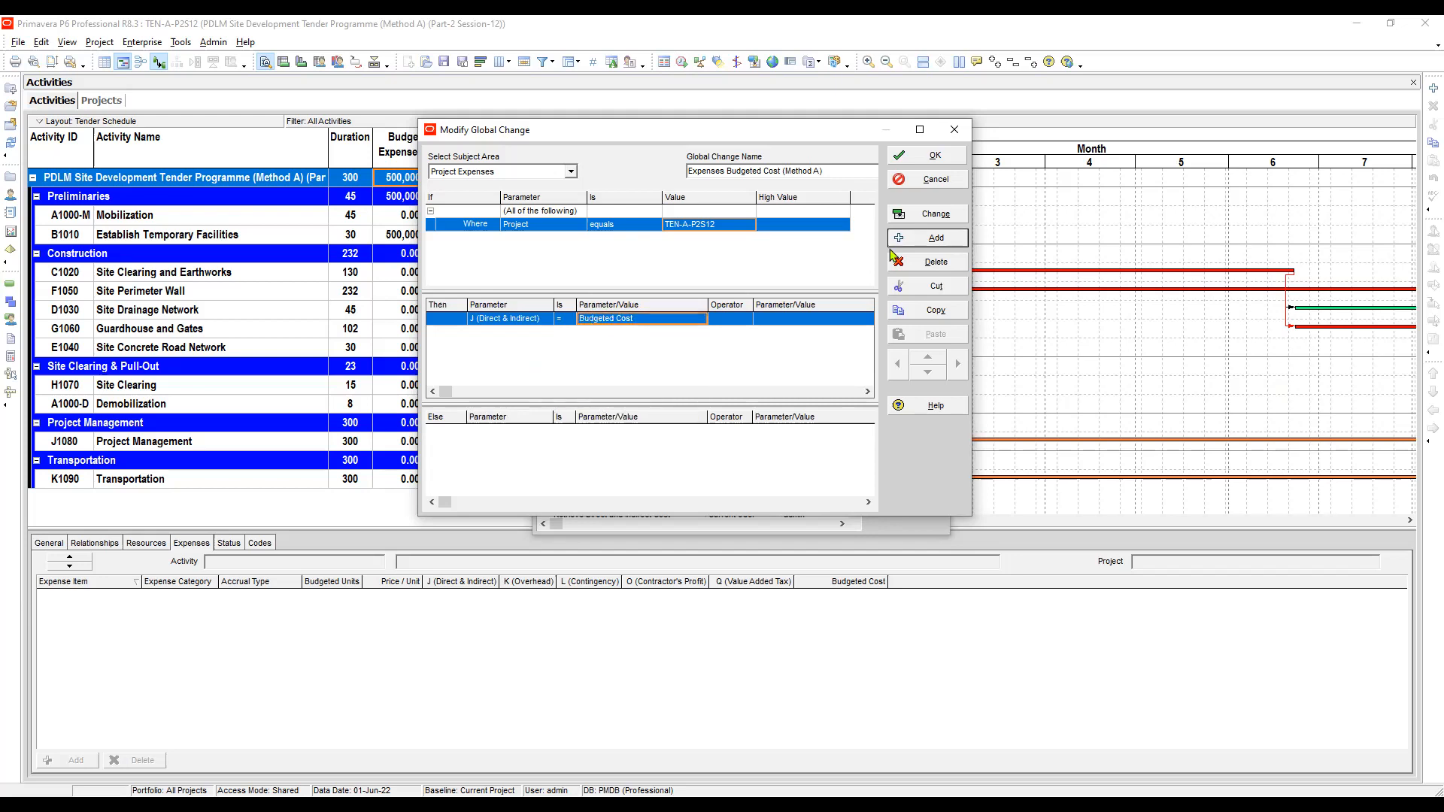
- Add a row setting K (Overhead) equal to J (Direct & Indirect) * 0.10
left_click(935, 239)
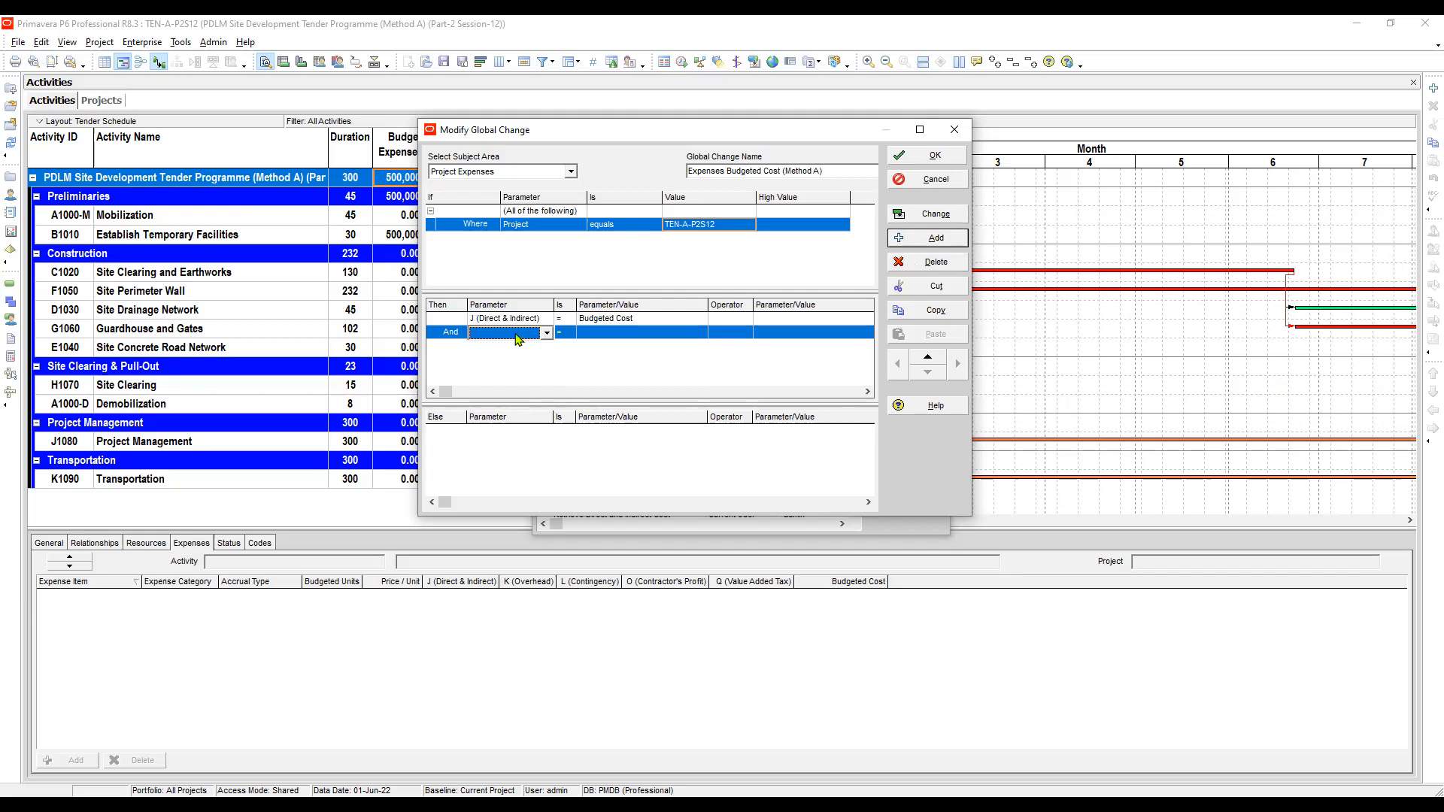
left_click(522, 333)
key("k")
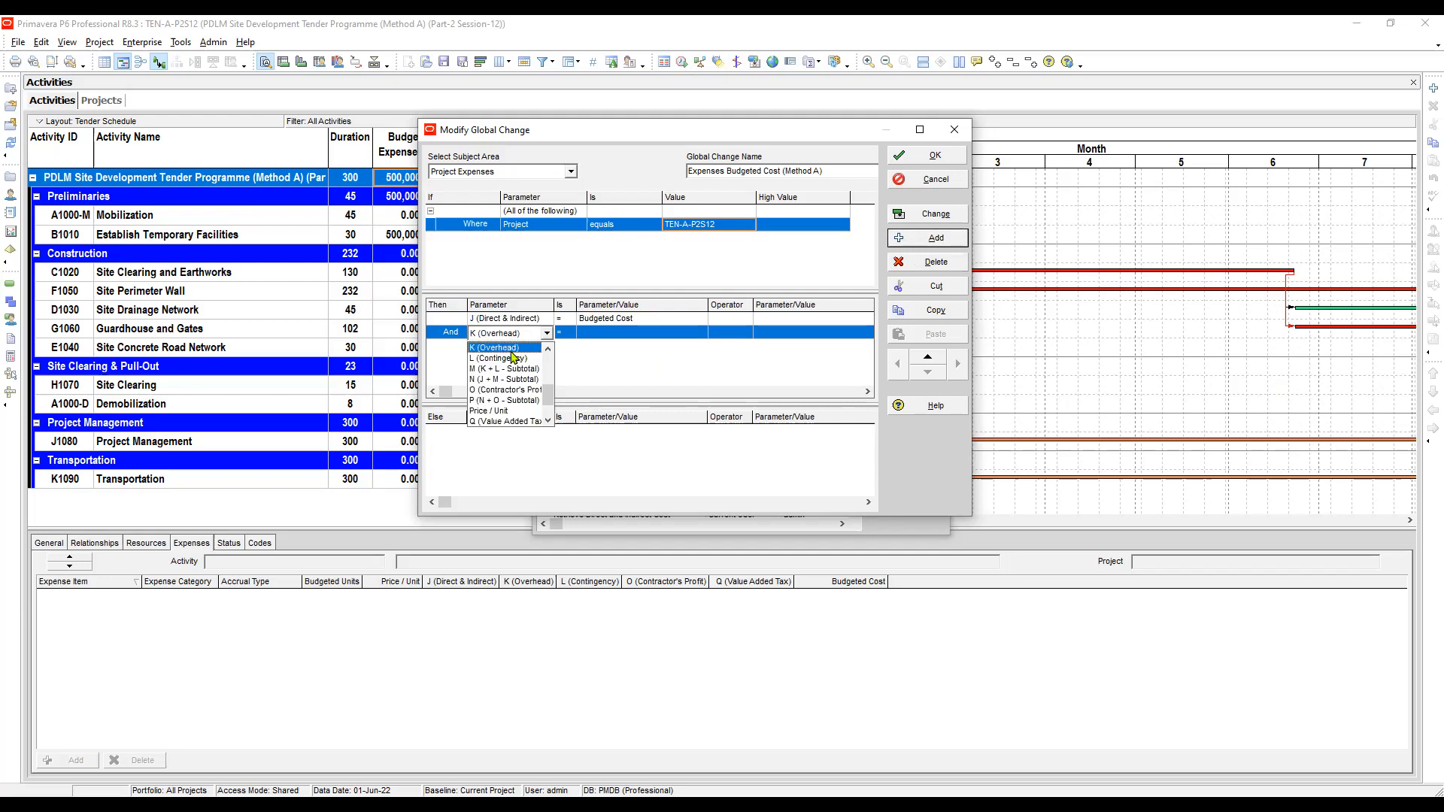
left_click(519, 349)
left_click(592, 334)
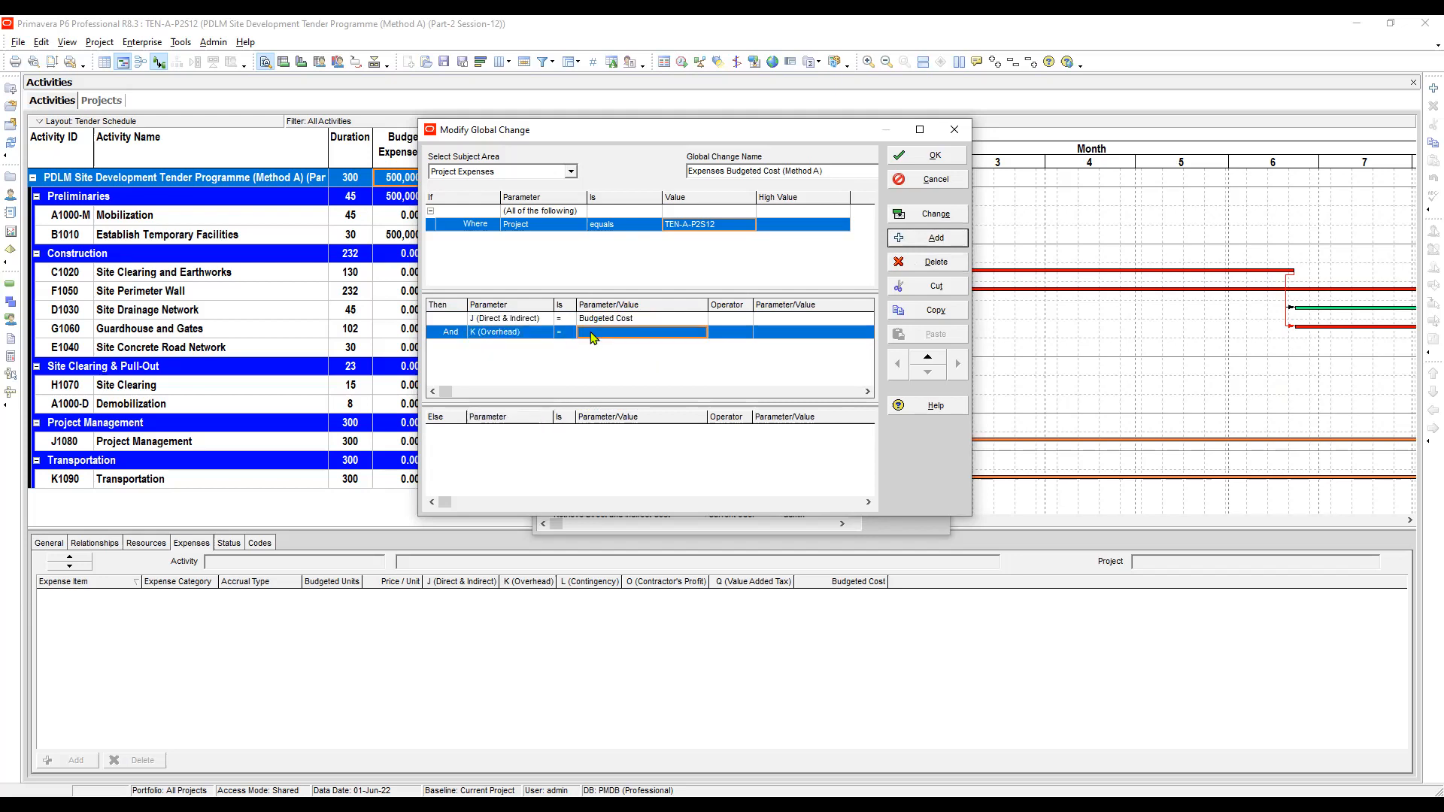
left_click(592, 334)
key("j")
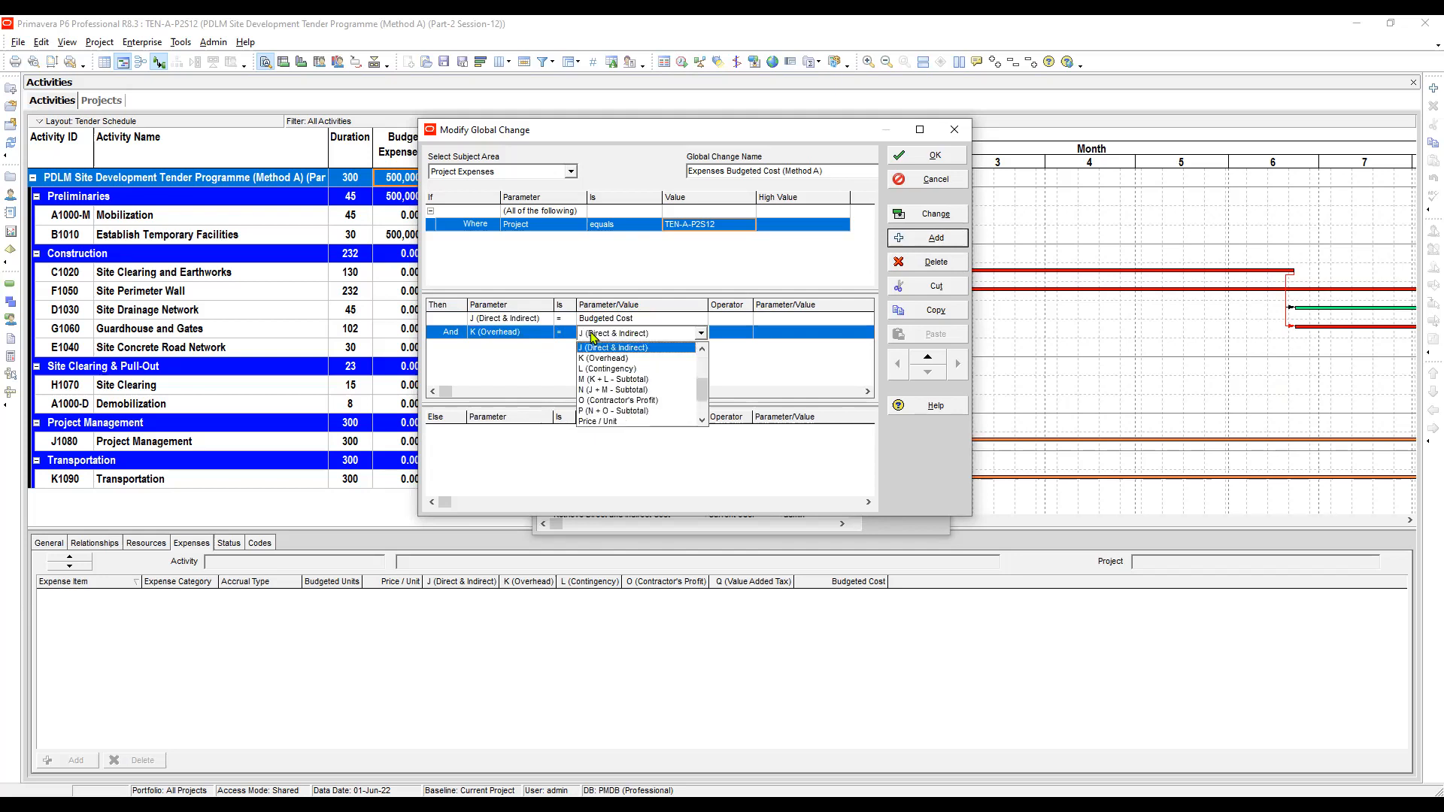
key("Return")
key("Return")
key("Right")
key("Return")
key("Down")
key("Down")
key("Down")
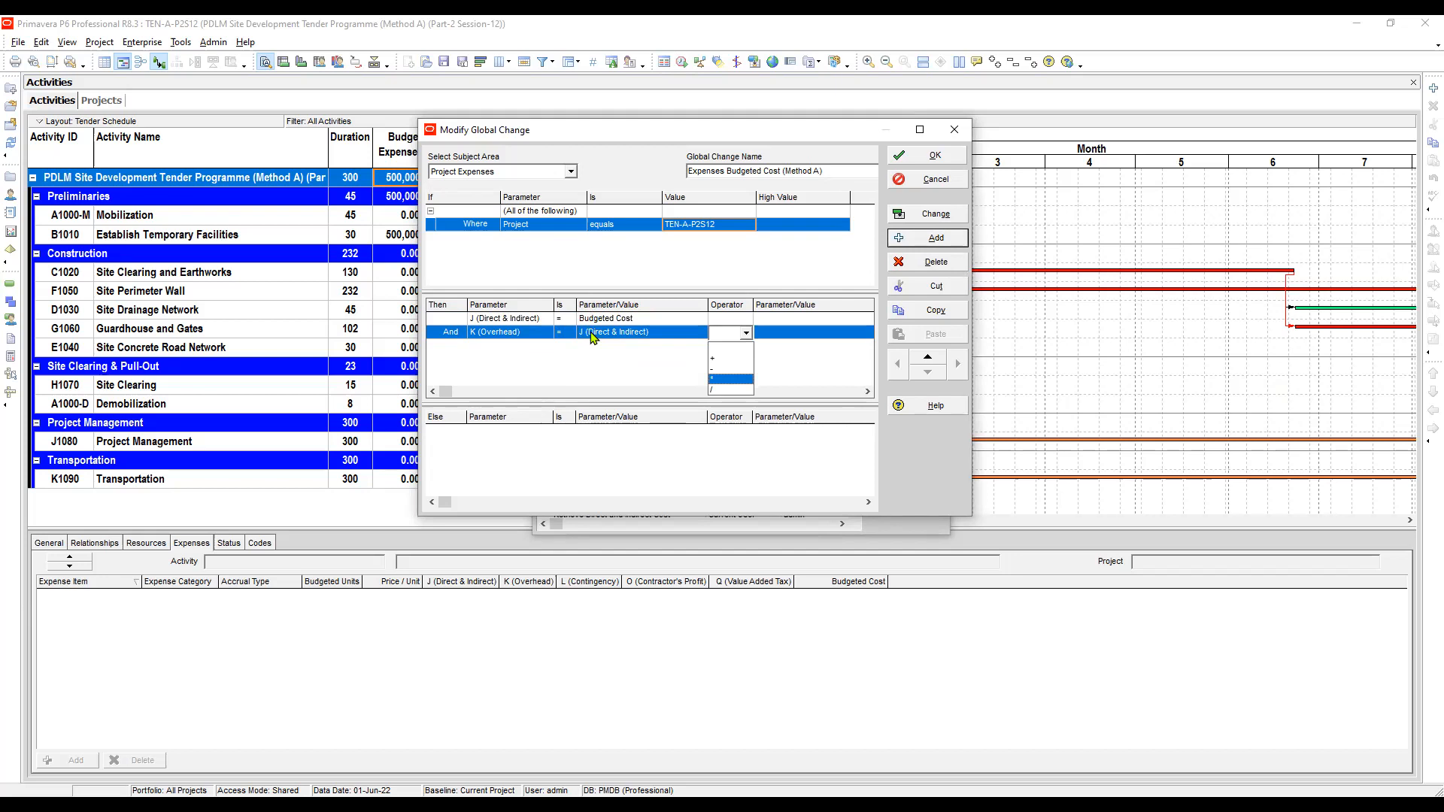
key("Return")
key("Right")
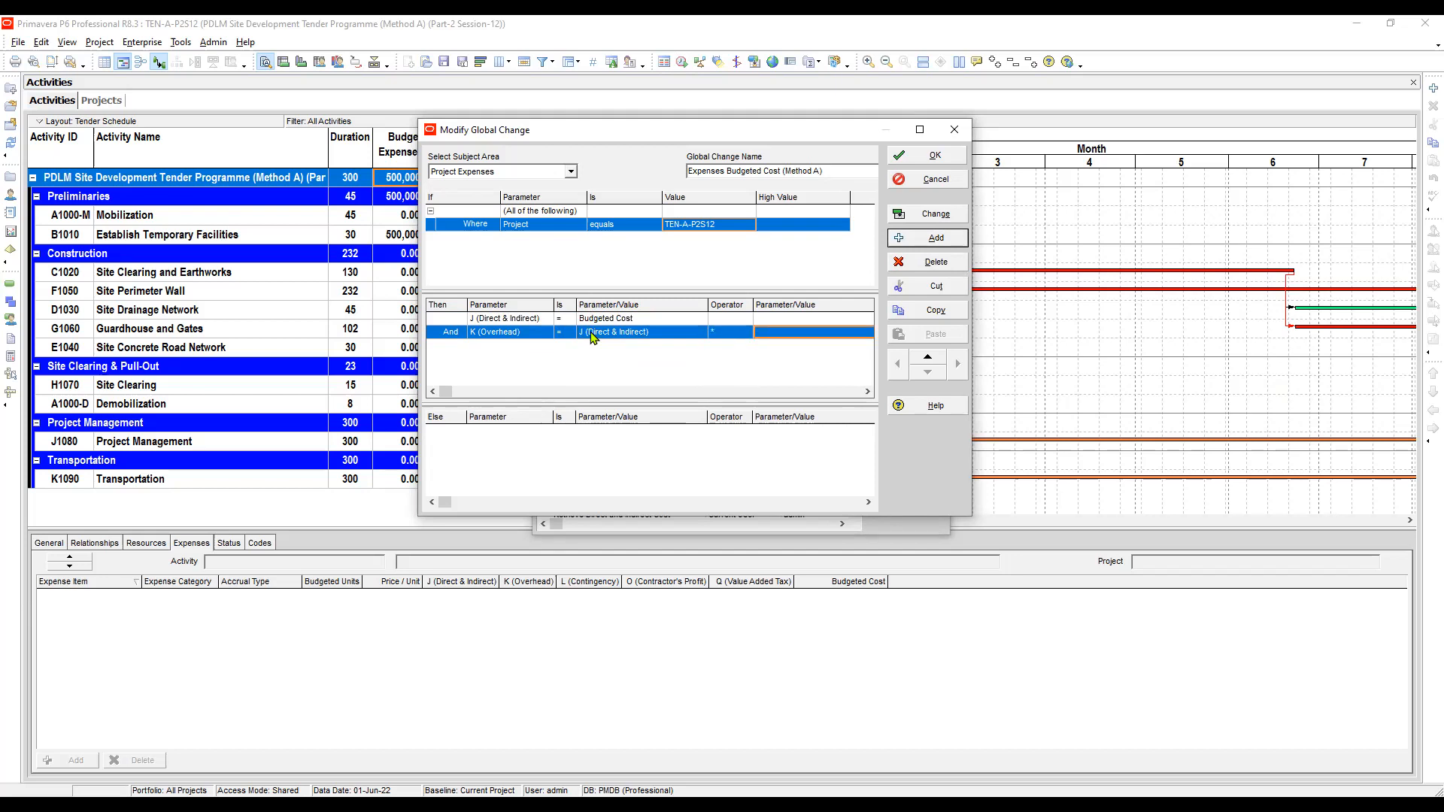
key("alt+Down")
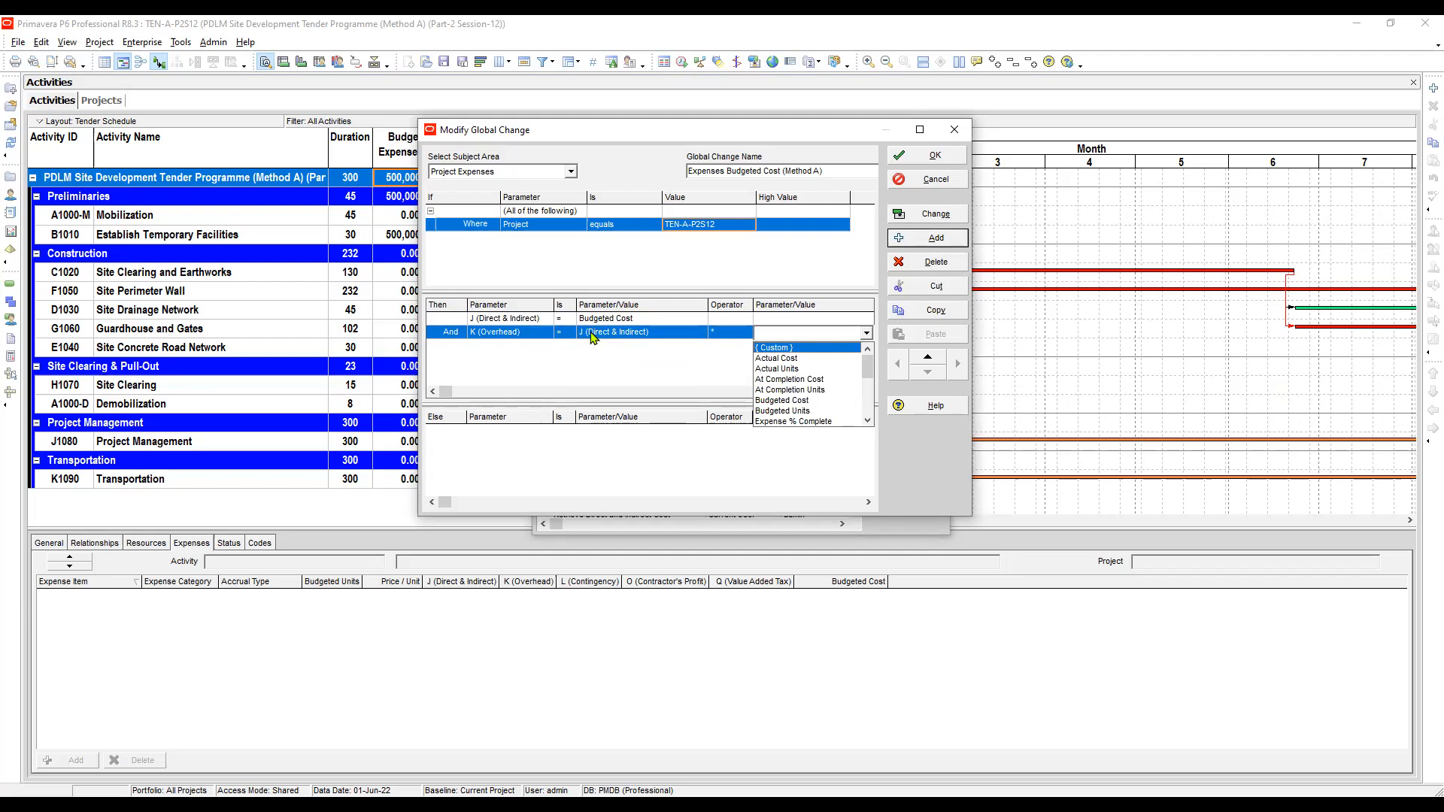
type("0")
key("F2")
type("0")
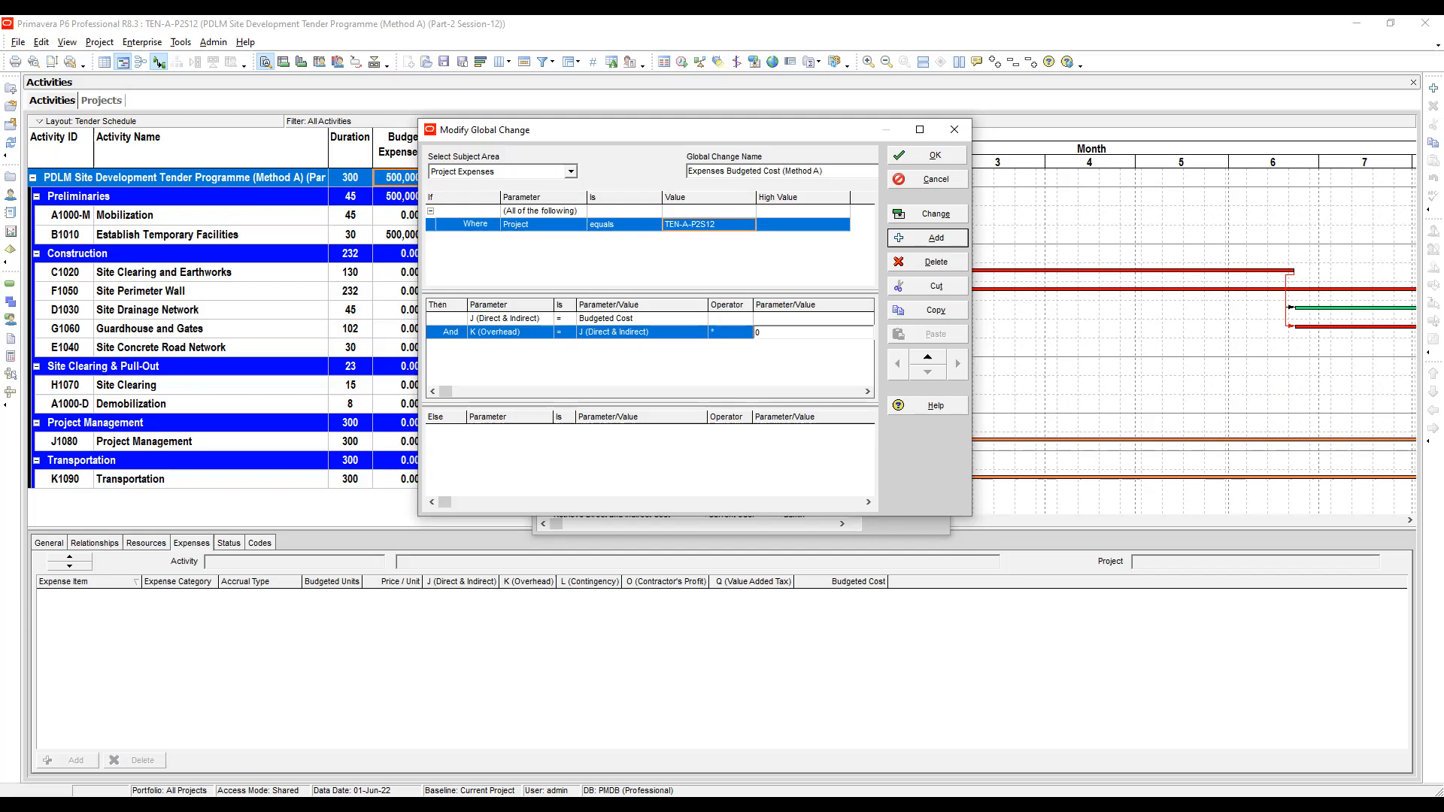
type(".10")
- Add a row setting L (Contingency) equal to J (Direct & Indirect) * 0.10
left_click(932, 238)
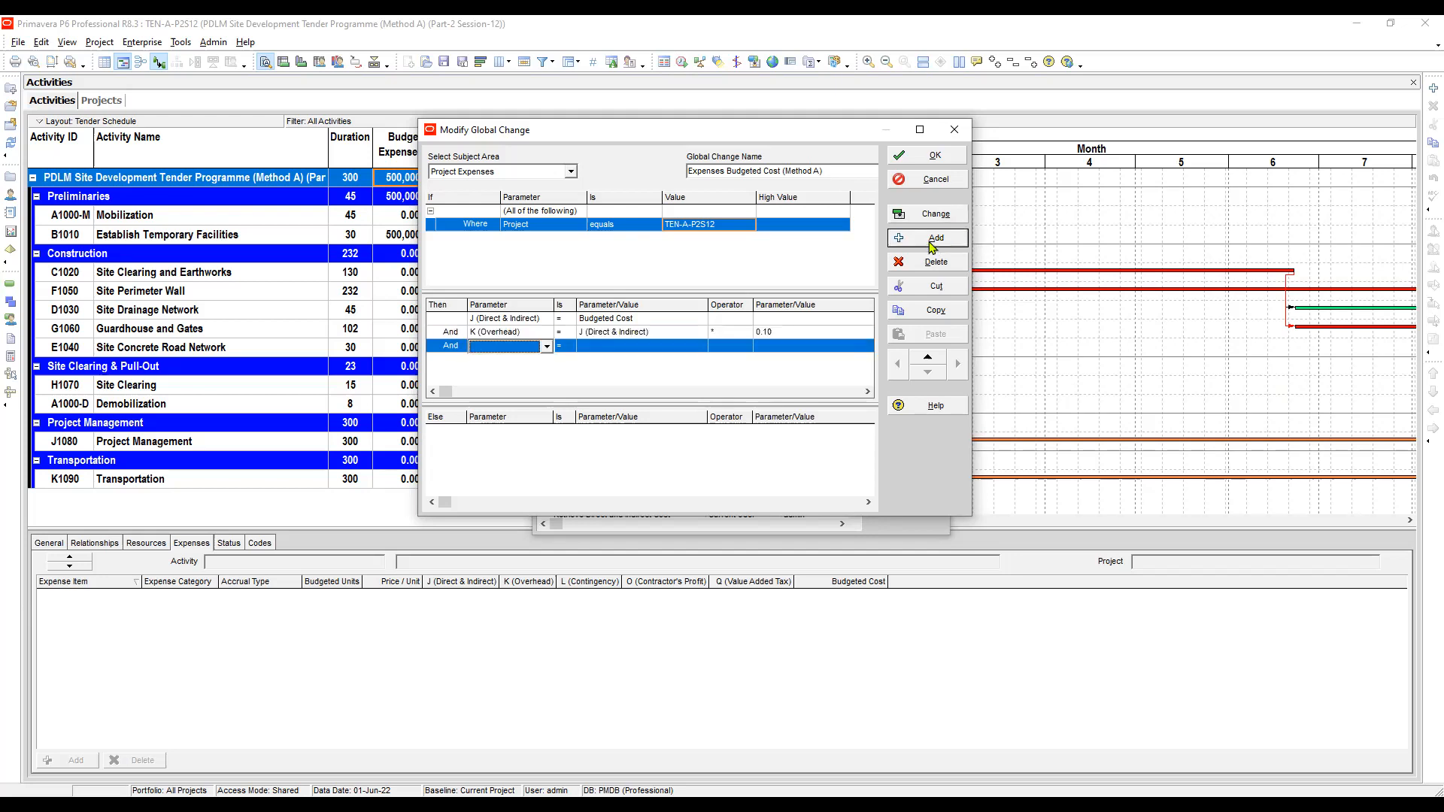
left_click(515, 346)
scroll(516, 346, "down", 3)
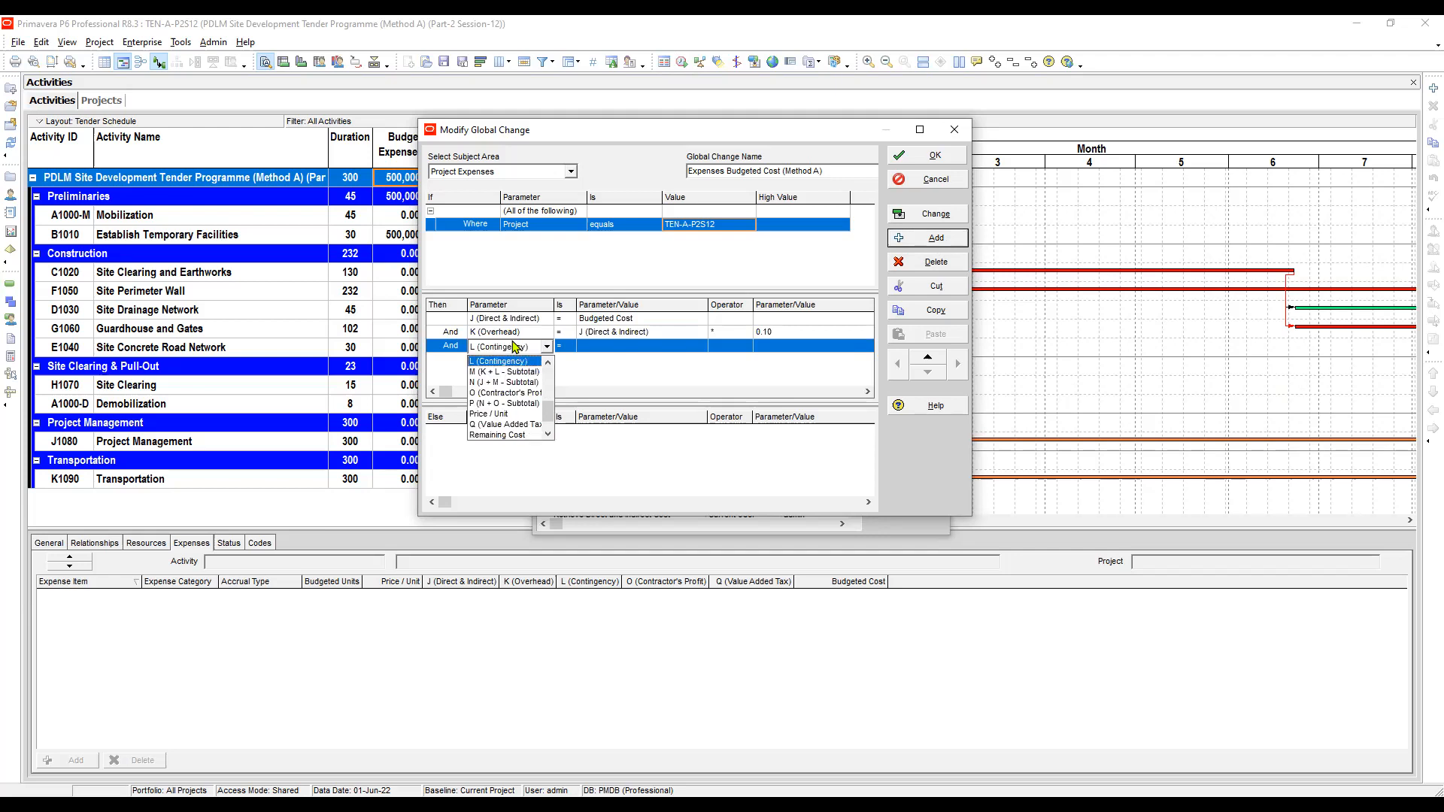
left_click(512, 366)
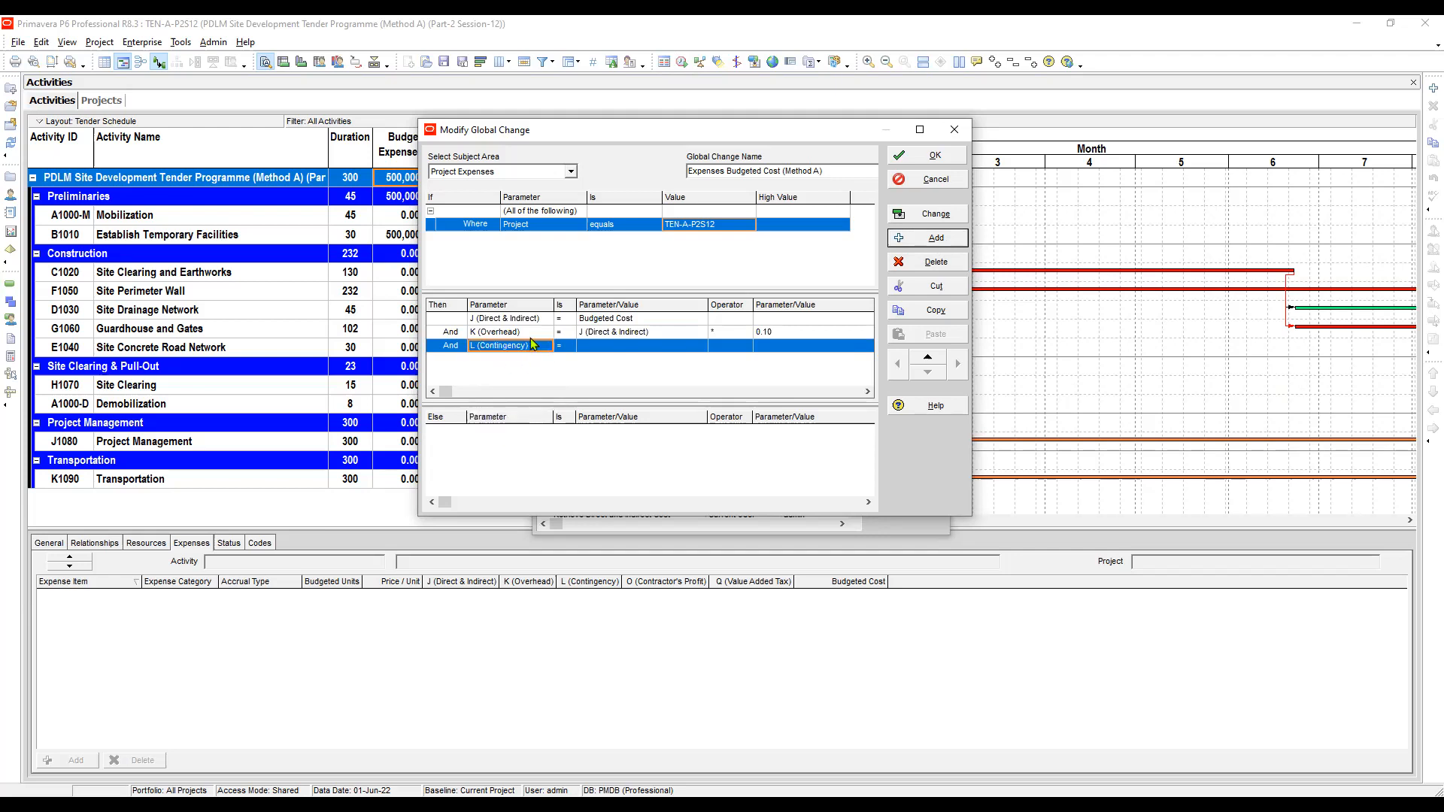
left_click(588, 350)
left_click(589, 351)
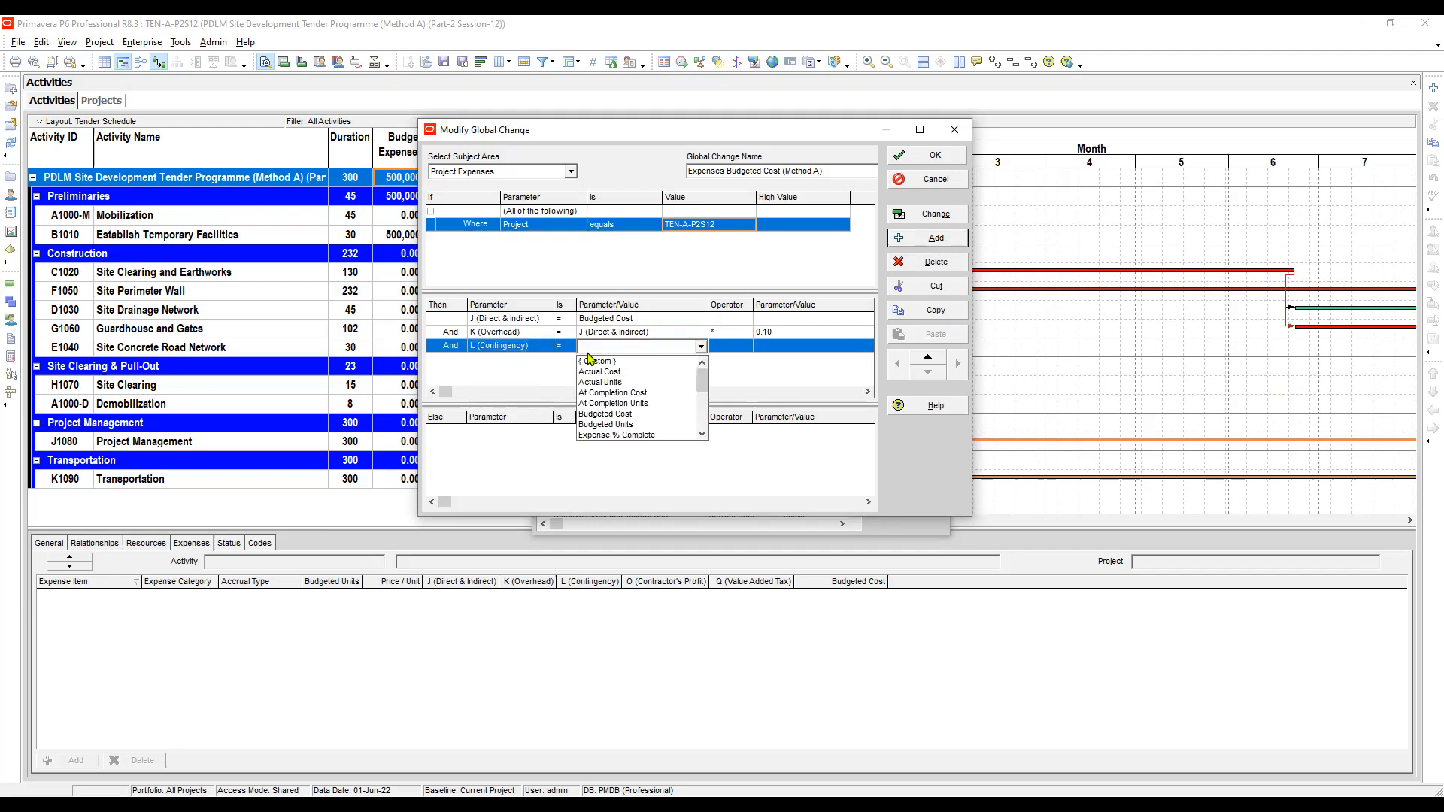
key("j")
left_click(589, 360)
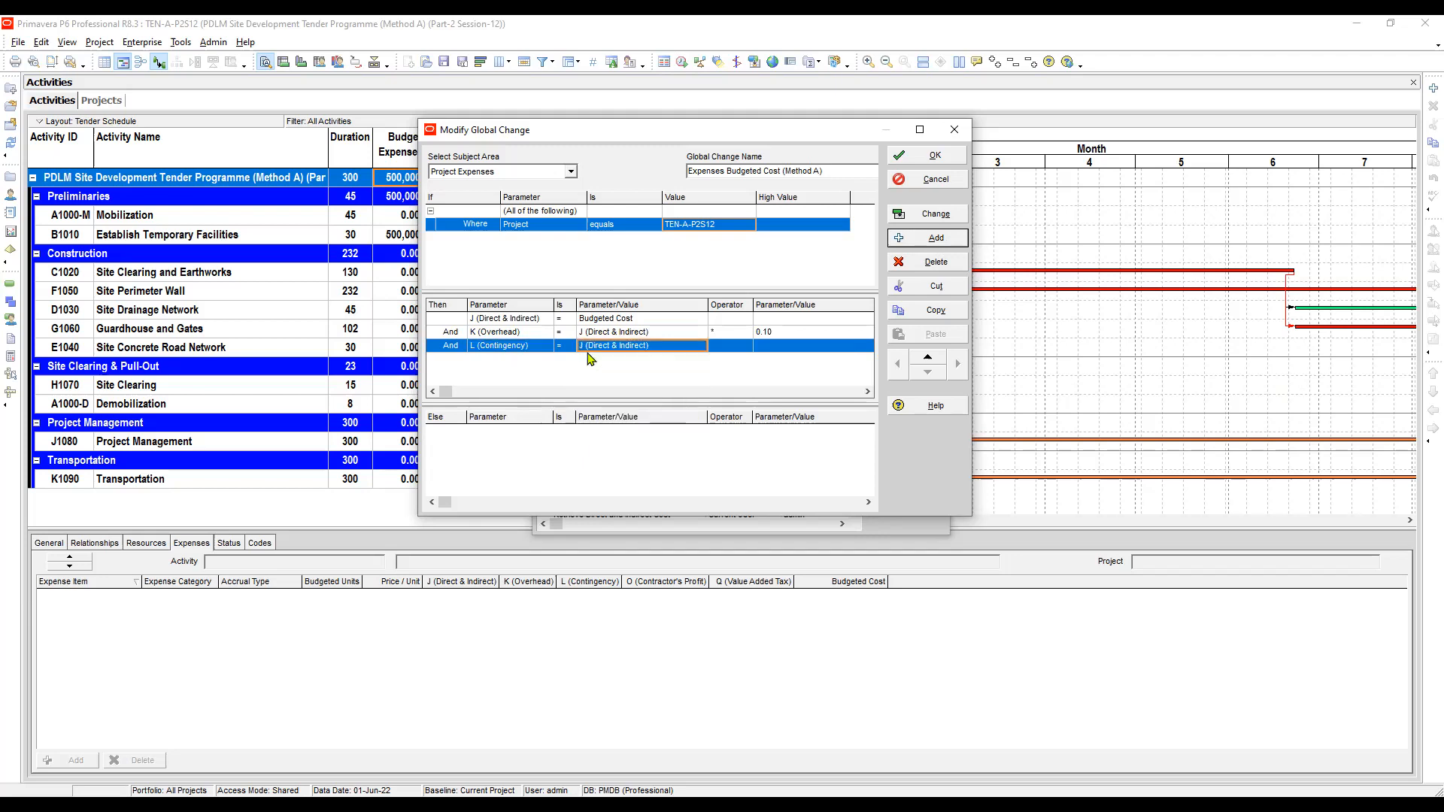
key("Tab")
key("Down")
key("Down")
key("Down")
key("Down")
key("Return")
key("Tab")
key("Down")
key("Return")
type("0.10")
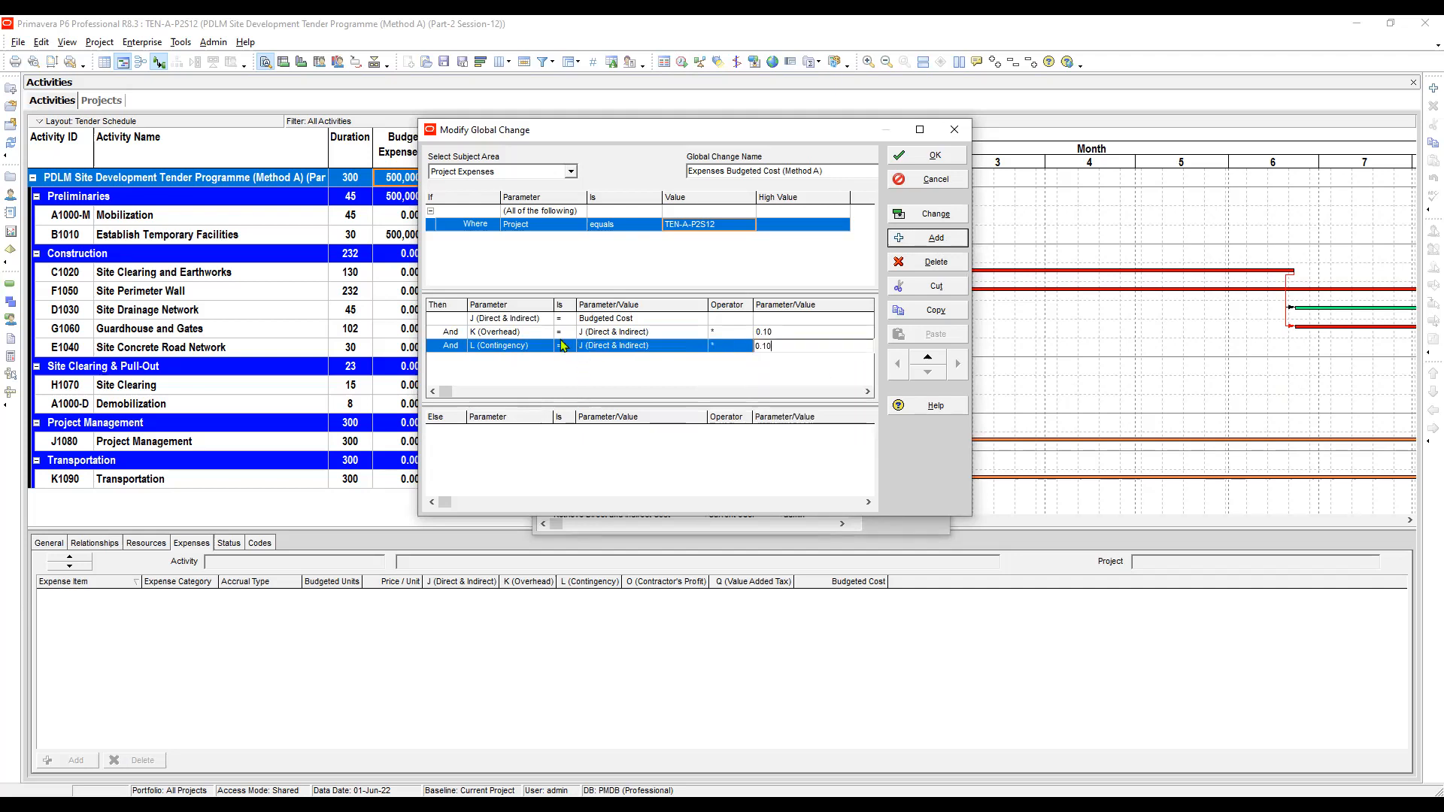
- Add a row setting M (K + L - Subtotal) equal to K (Overhead) + L (Contingency)
left_click(487, 348)
left_click(919, 252)
left_click(503, 362)
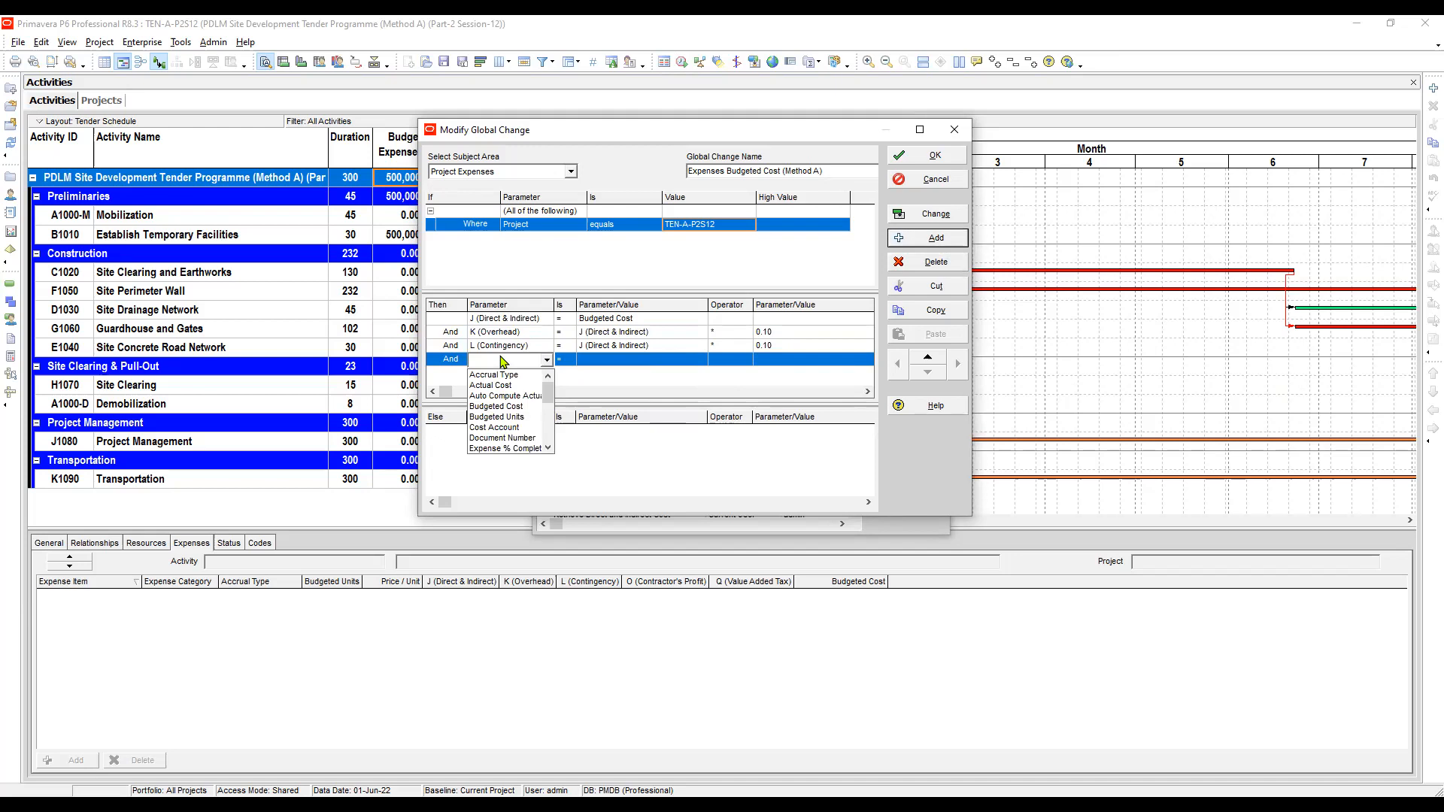
key("m")
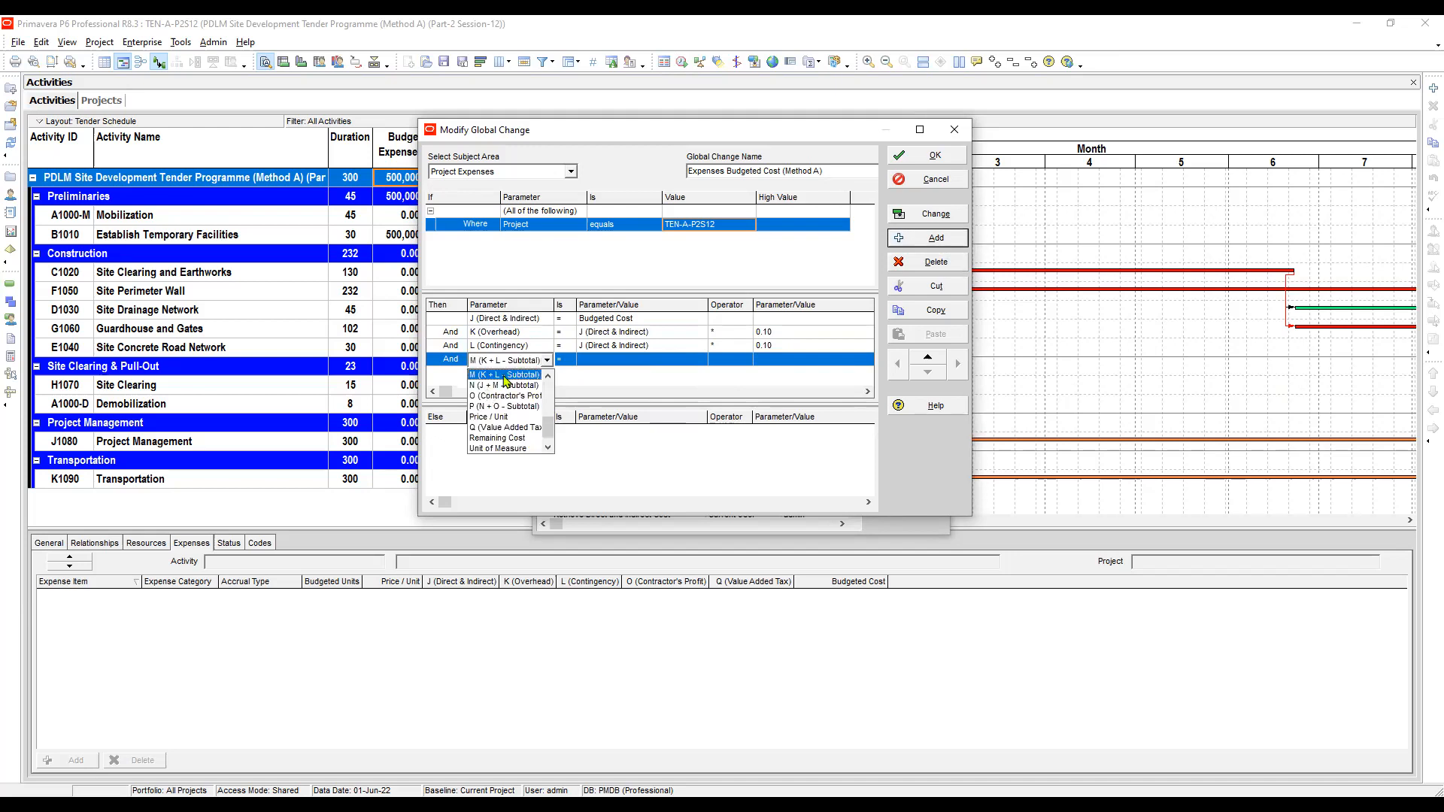
left_click(504, 375)
left_click(589, 360)
left_click(589, 362)
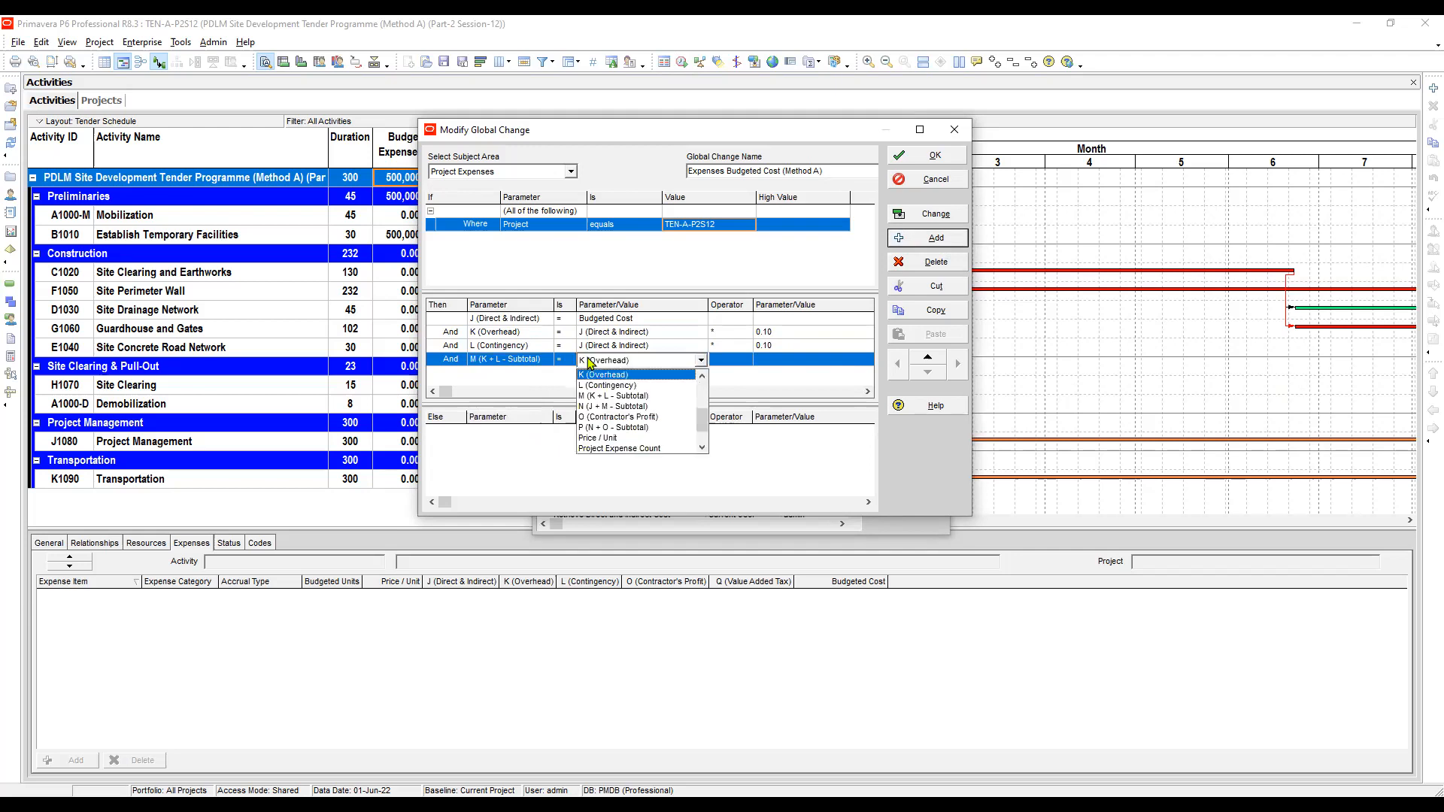
key("Return")
key("Return")
key("Right")
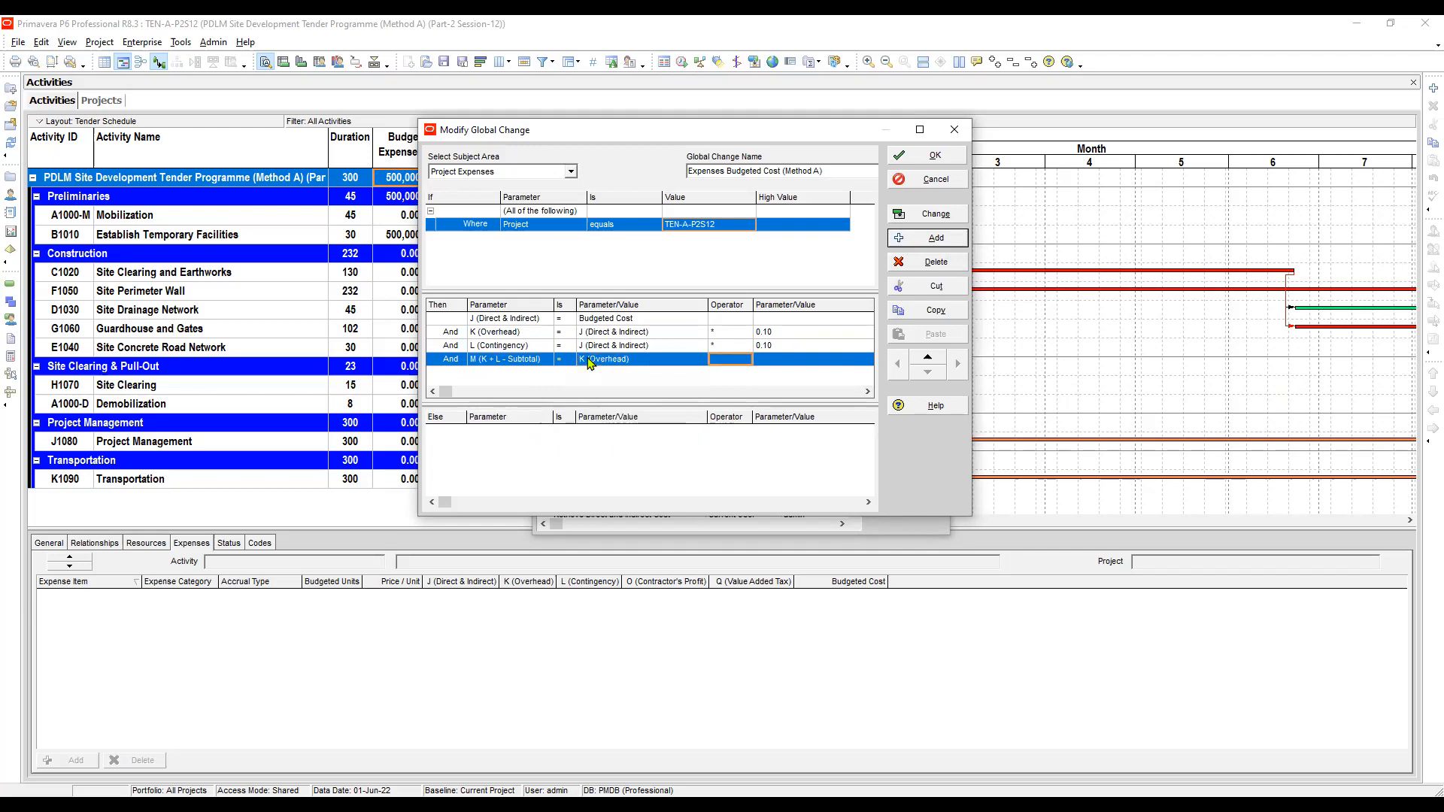
key("Return")
key("Down")
key("Return")
key("Right")
key("Return")
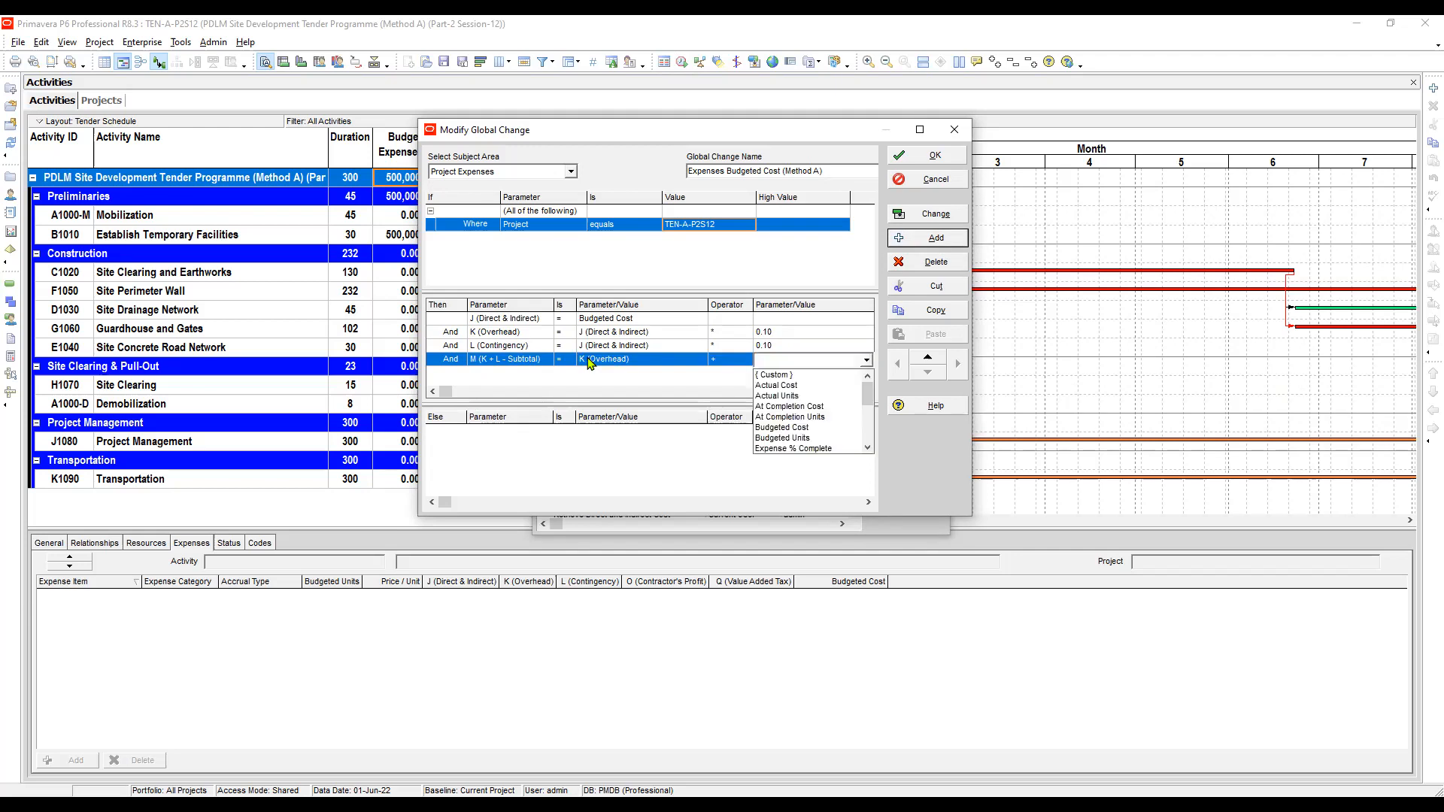
key("l")
key("Return")
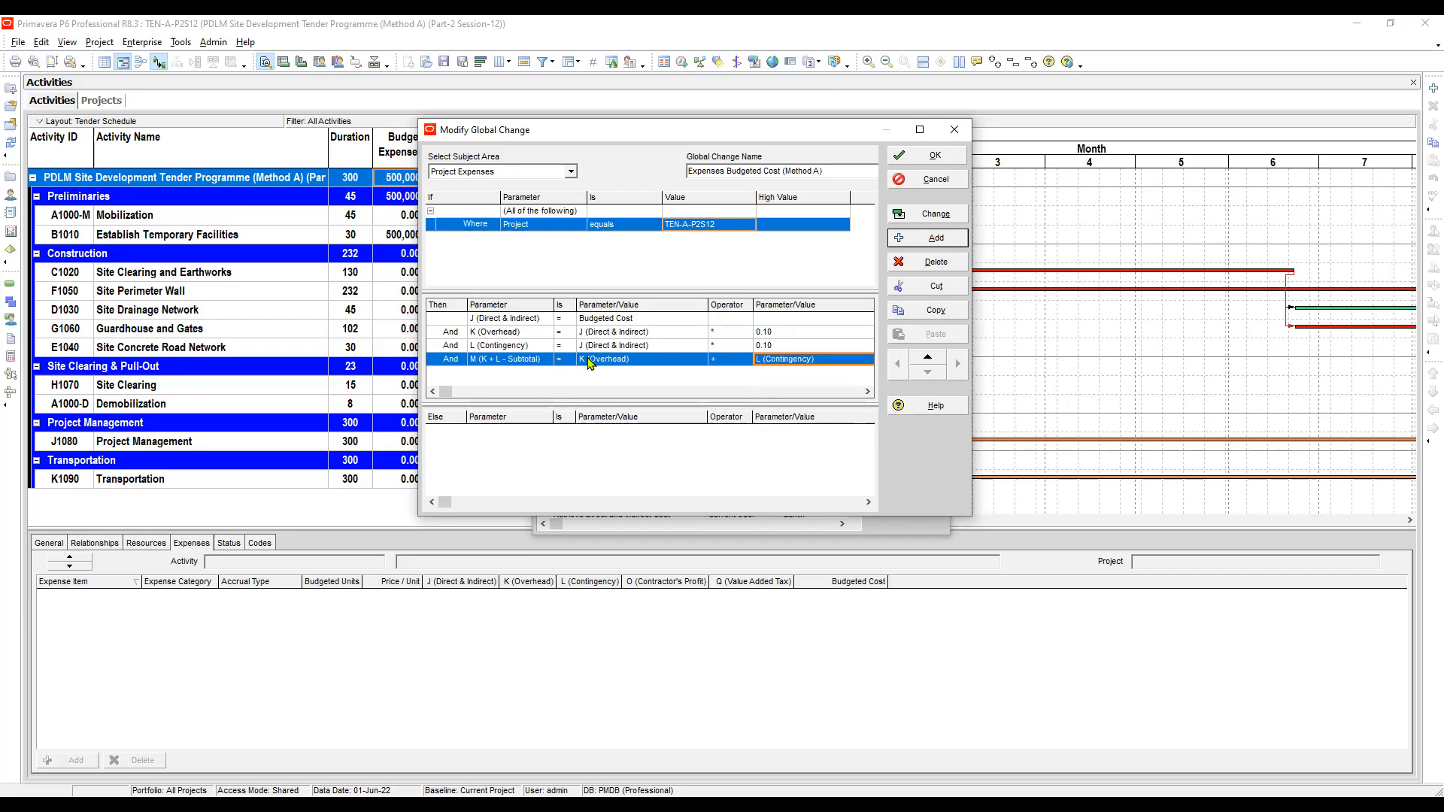
left_click(496, 361)
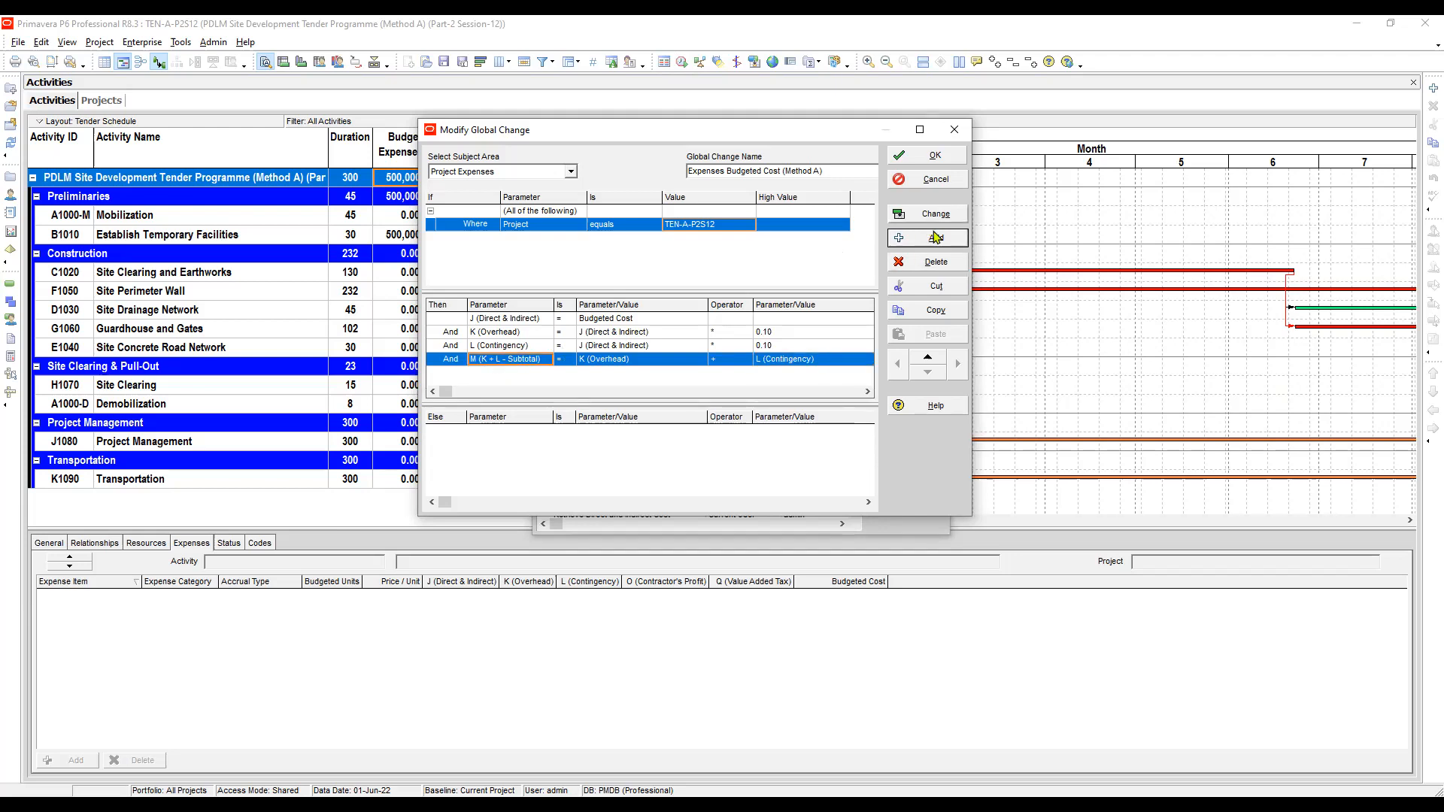
- Add a row setting N (J + M - Subtotal) equal to J (Direct & Indirect) + M (K + L - Subtotal)
left_click(920, 242)
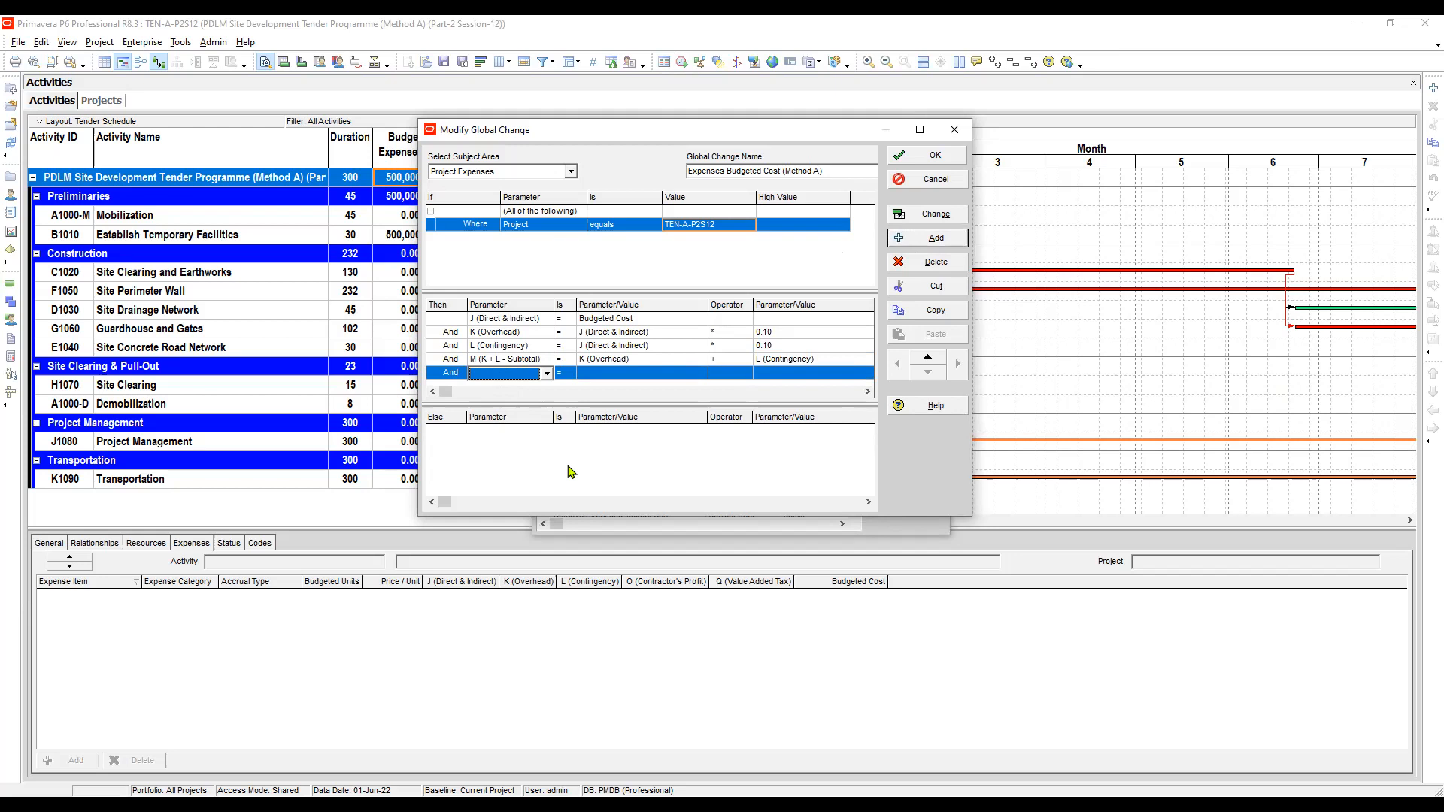
left_click(500, 442)
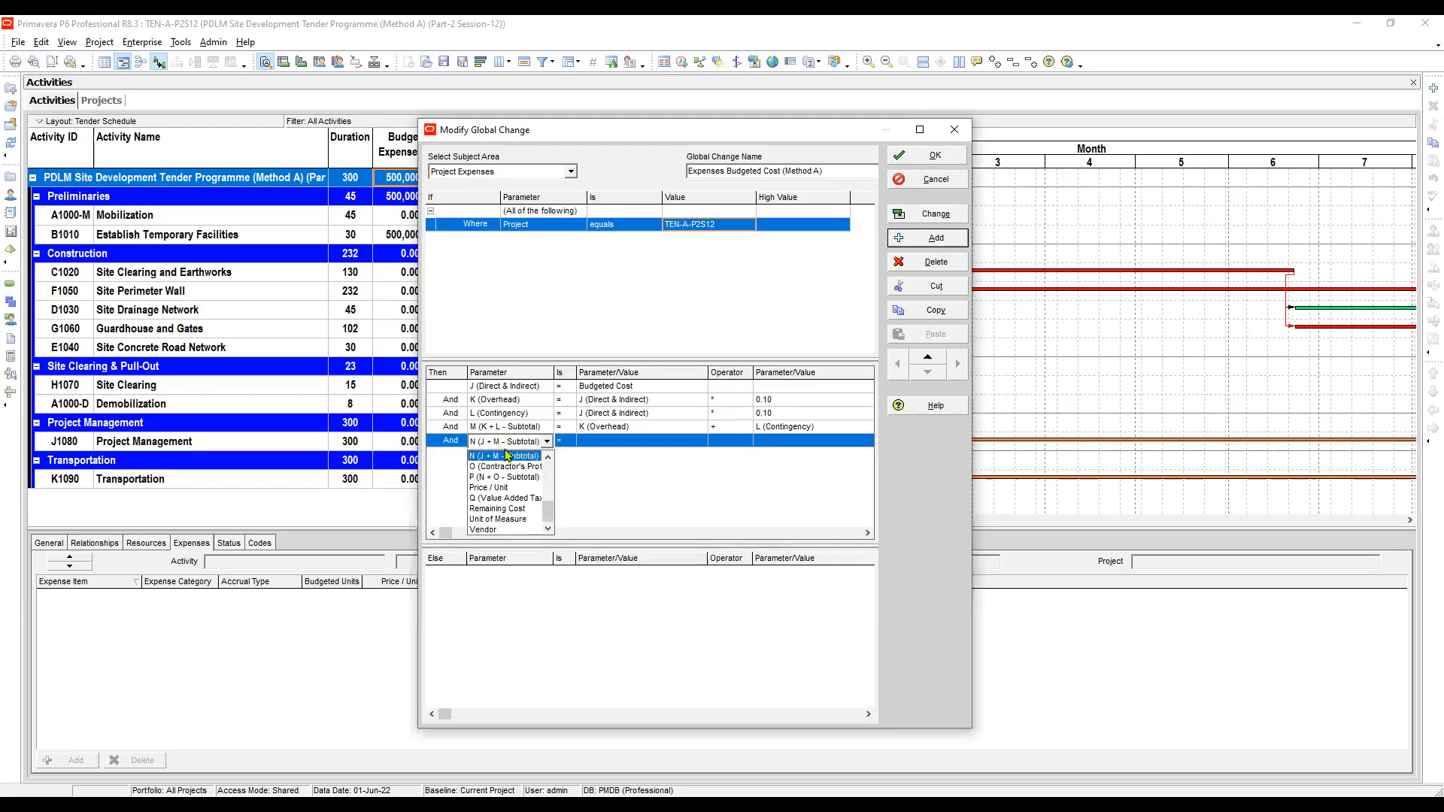
left_click(504, 456)
key("Tab")
left_click(570, 447)
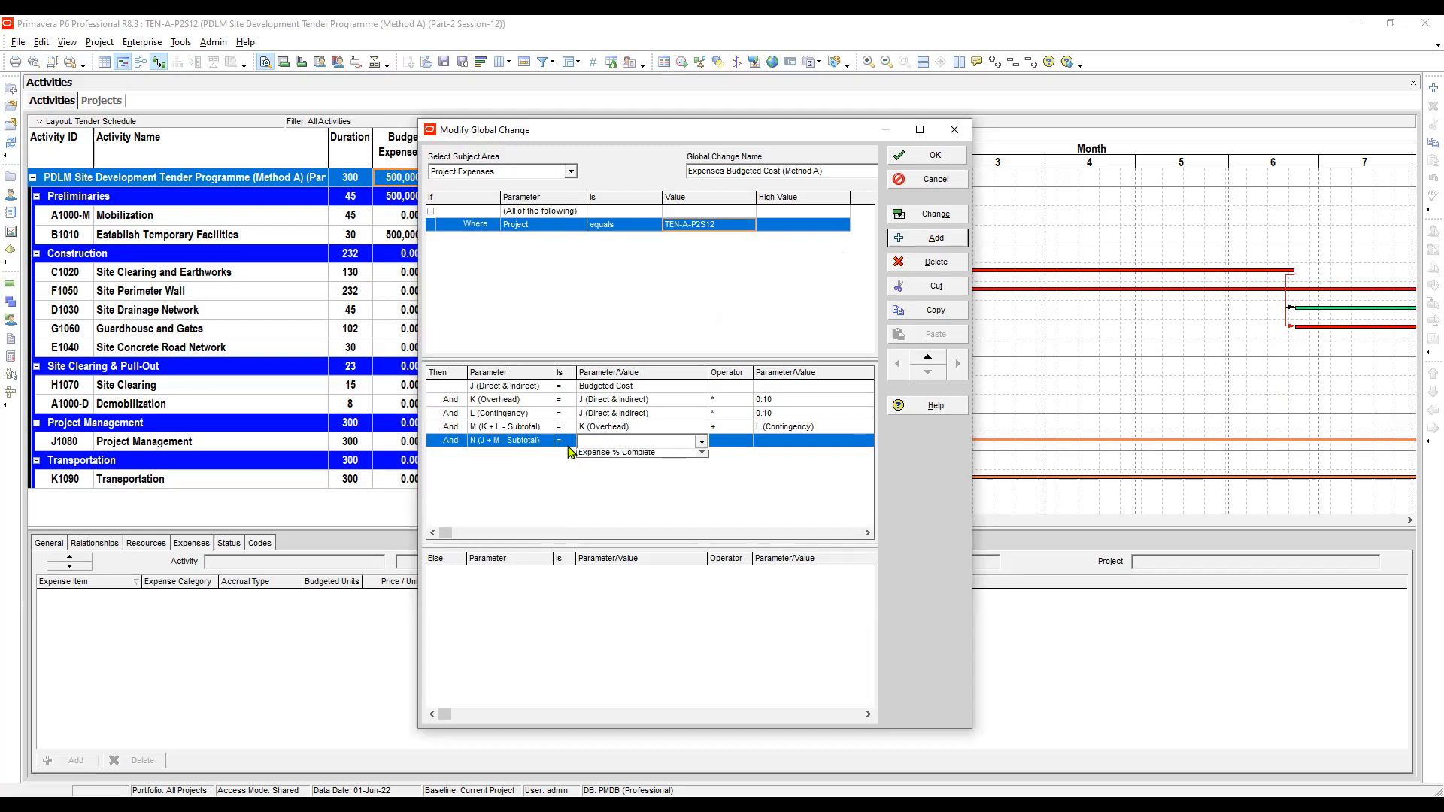
key("j")
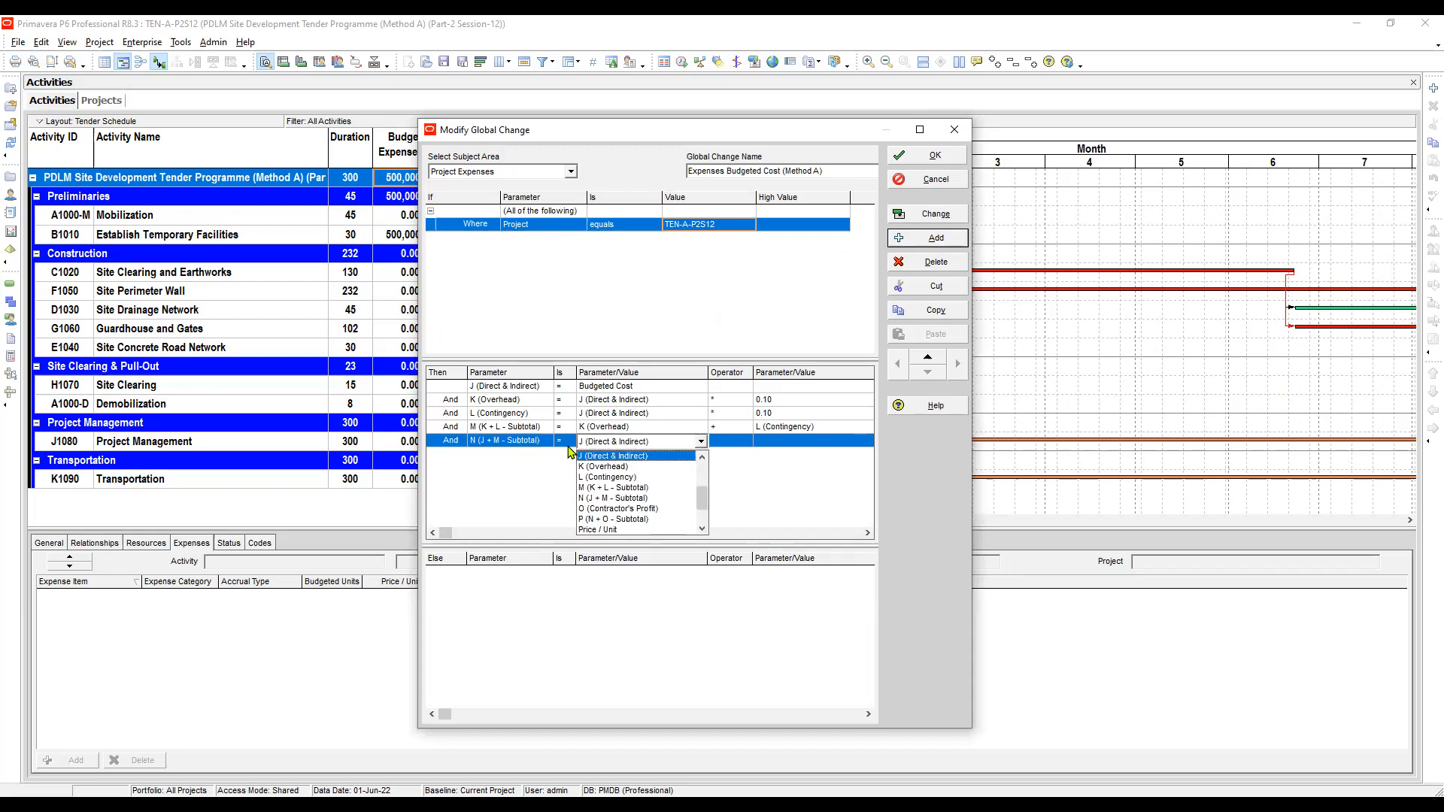
key("Return")
key("Tab")
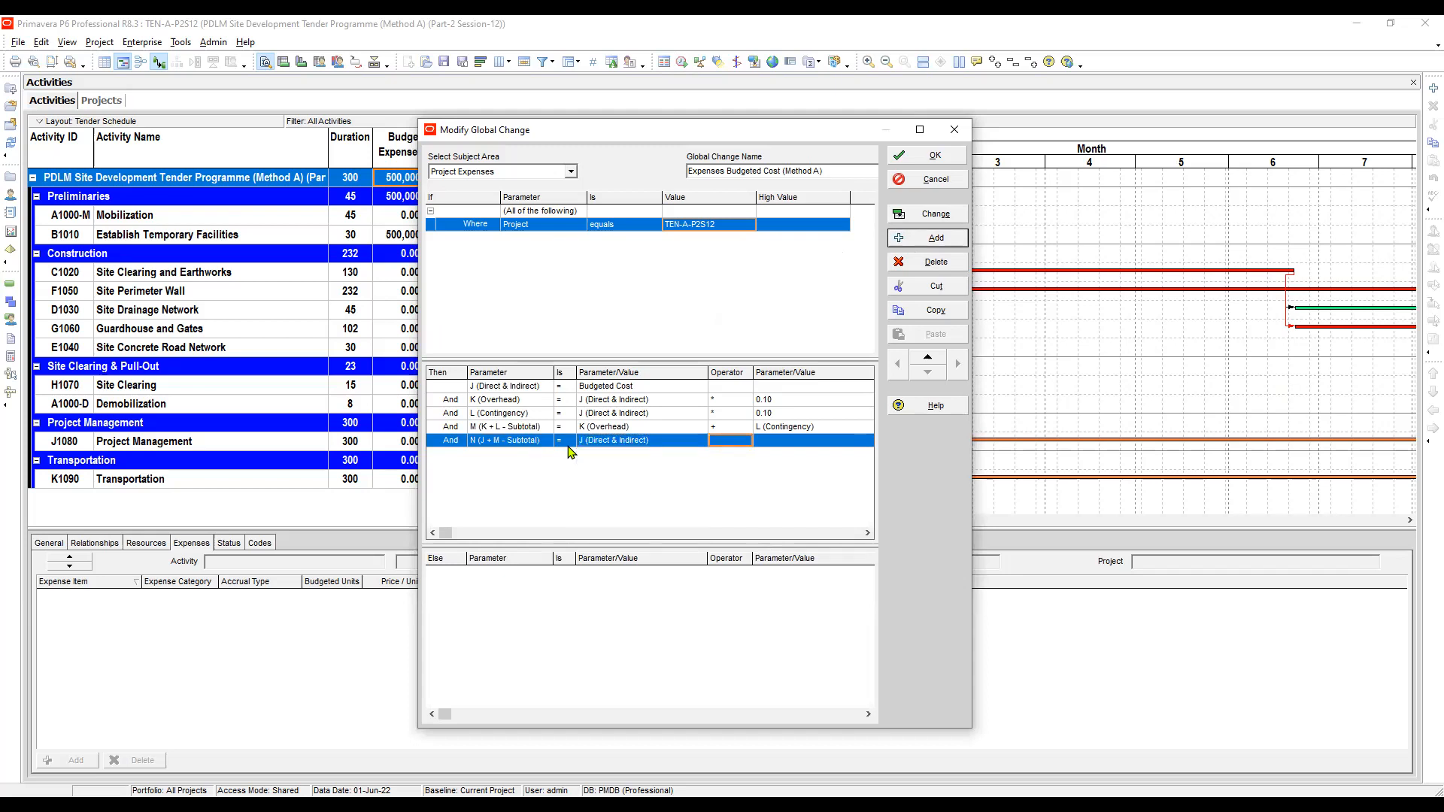
key("plus")
key("Return")
key("Tab")
key("alt+Down")
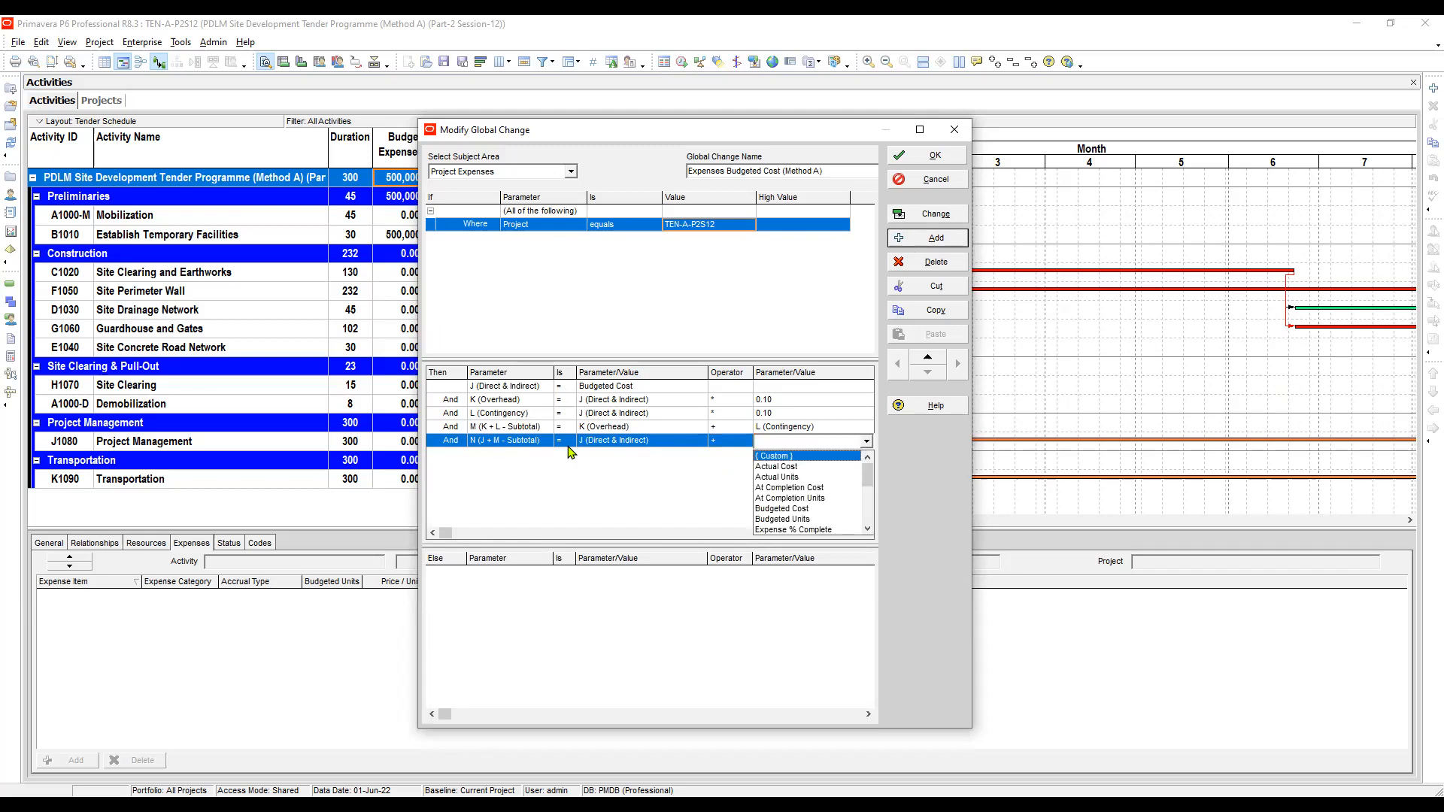
key("Escape")
key("m")
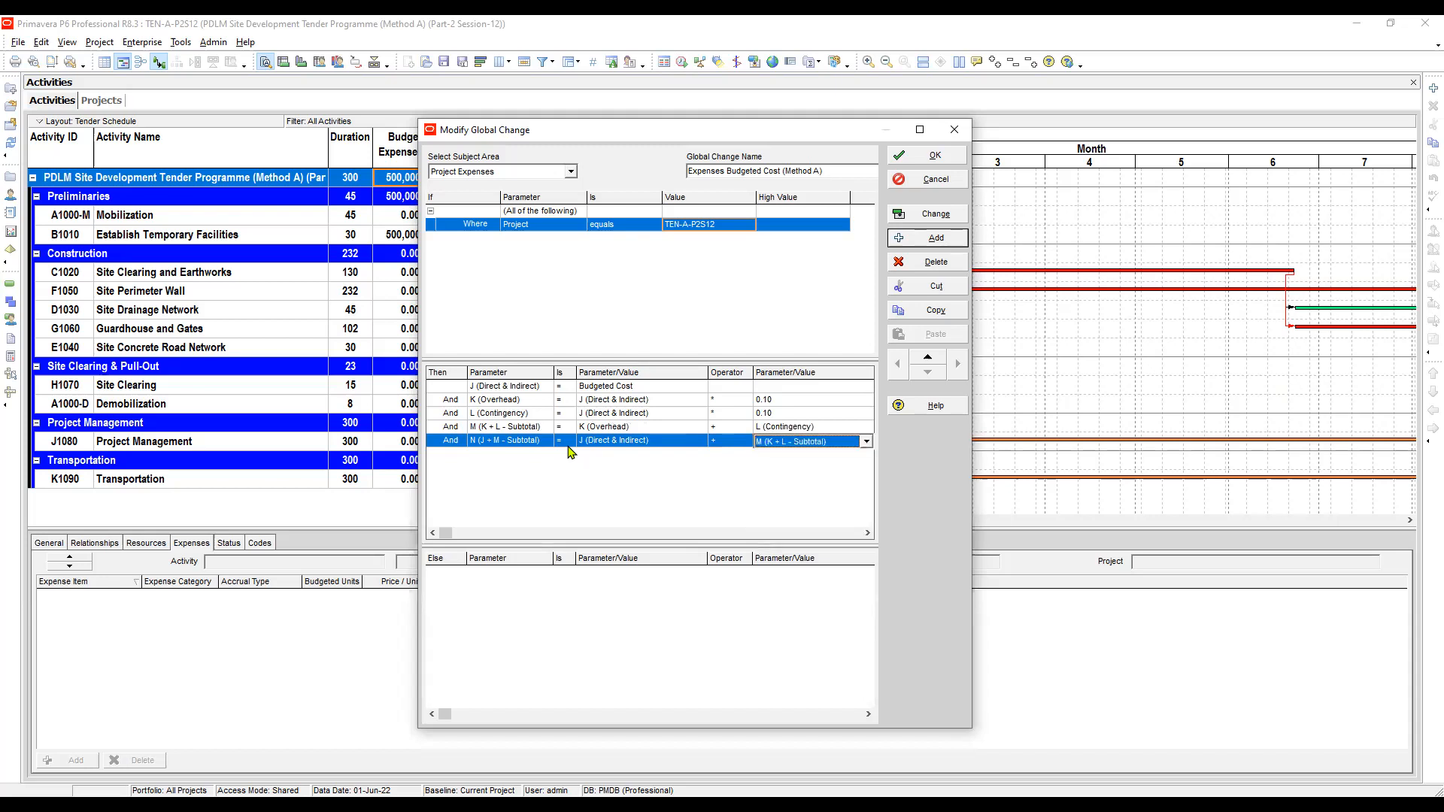
key("alt+Down")
key("Return")
- Add a row setting O (Contractor's Profit) equal to N (J + M - Subtotal) with the multiply operator
left_click(964, 241)
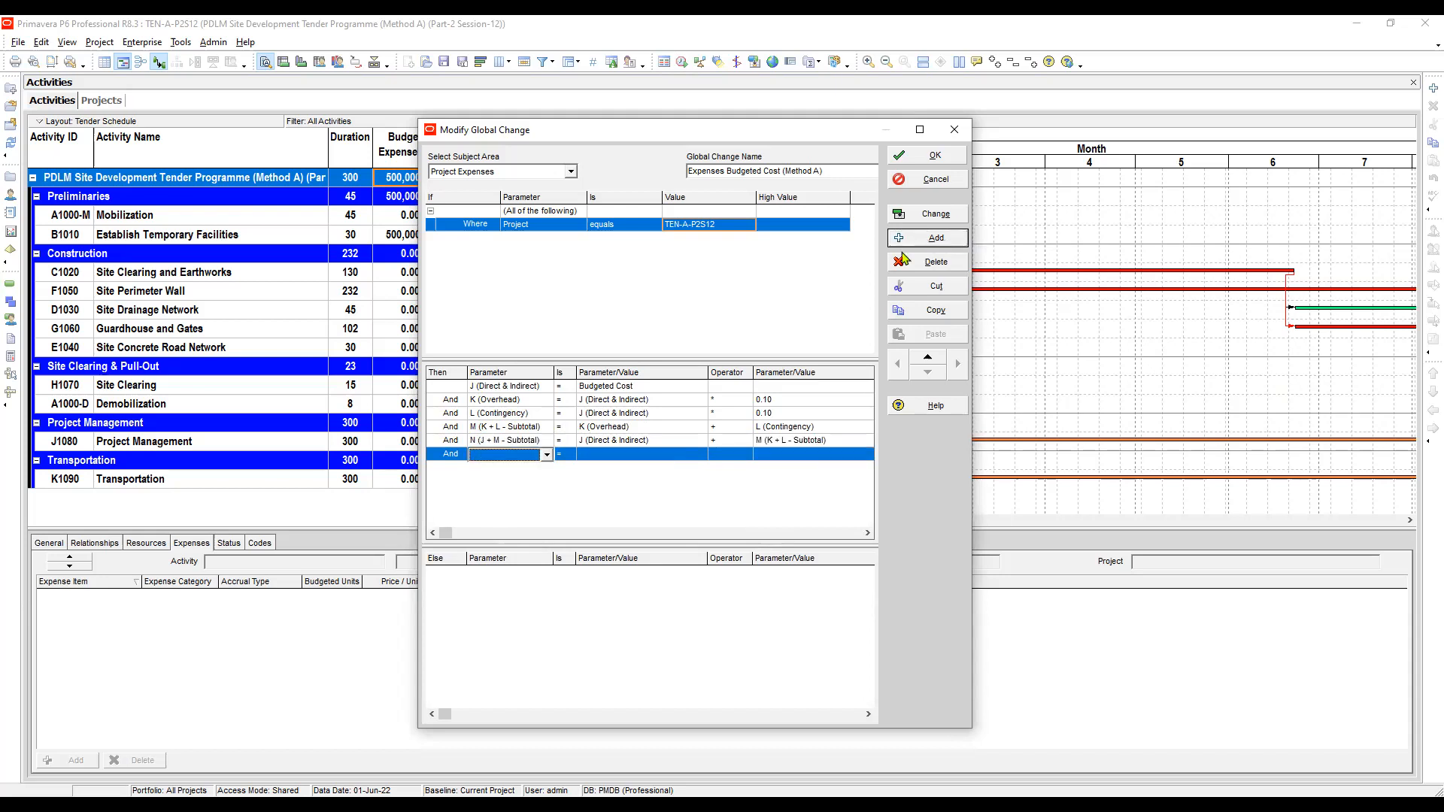
left_click(516, 456)
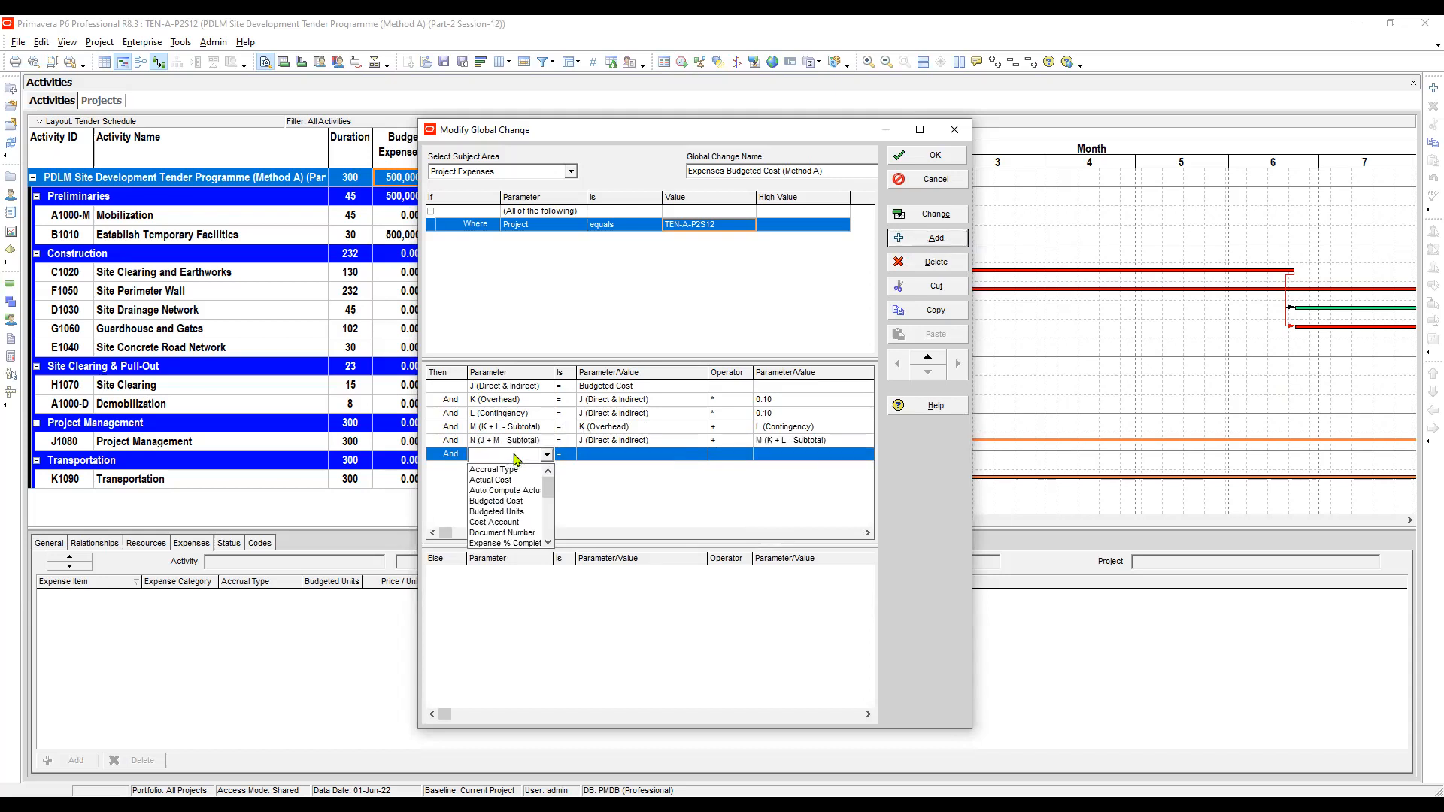
key("o")
left_click(505, 481)
left_click(594, 458)
left_click(594, 458)
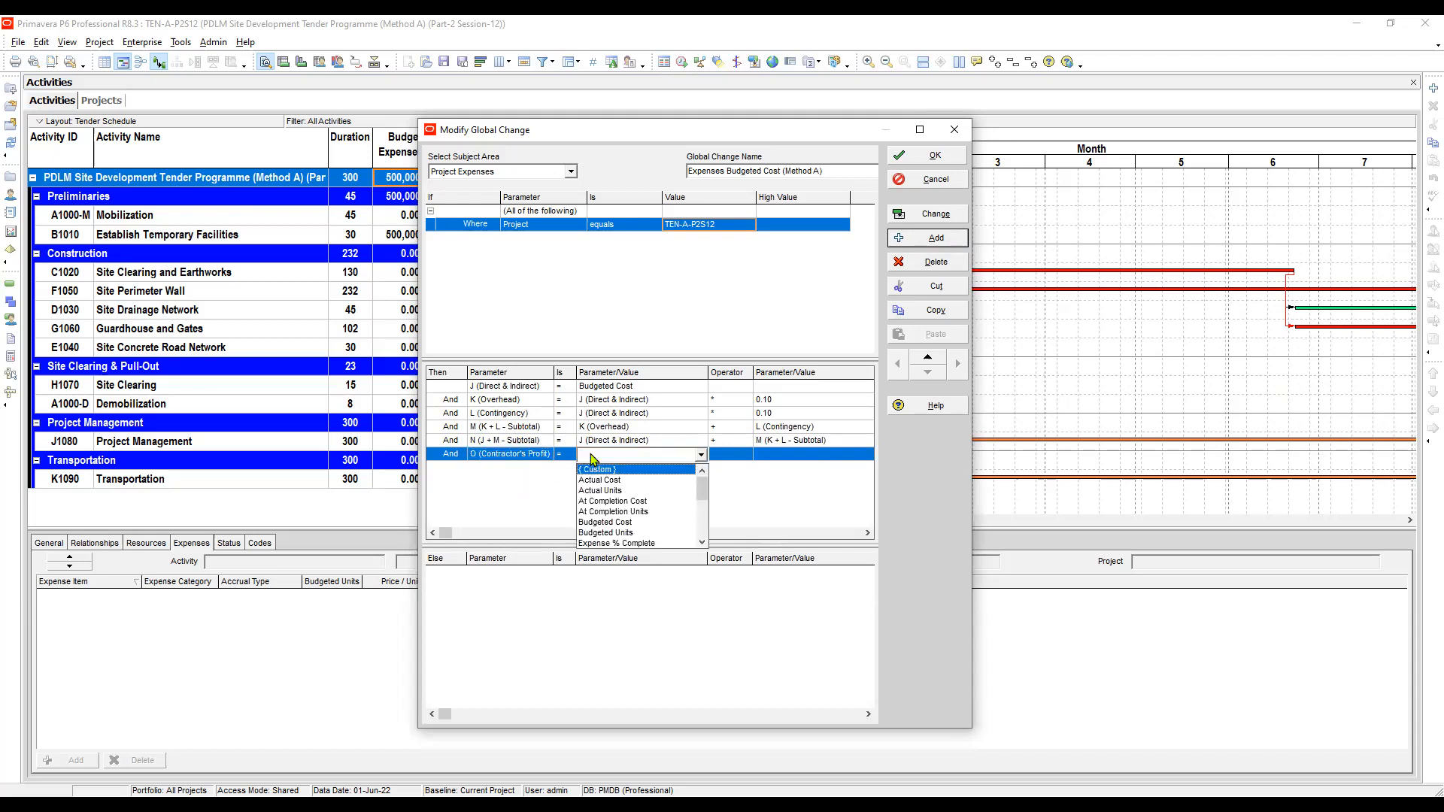
left_click(593, 457)
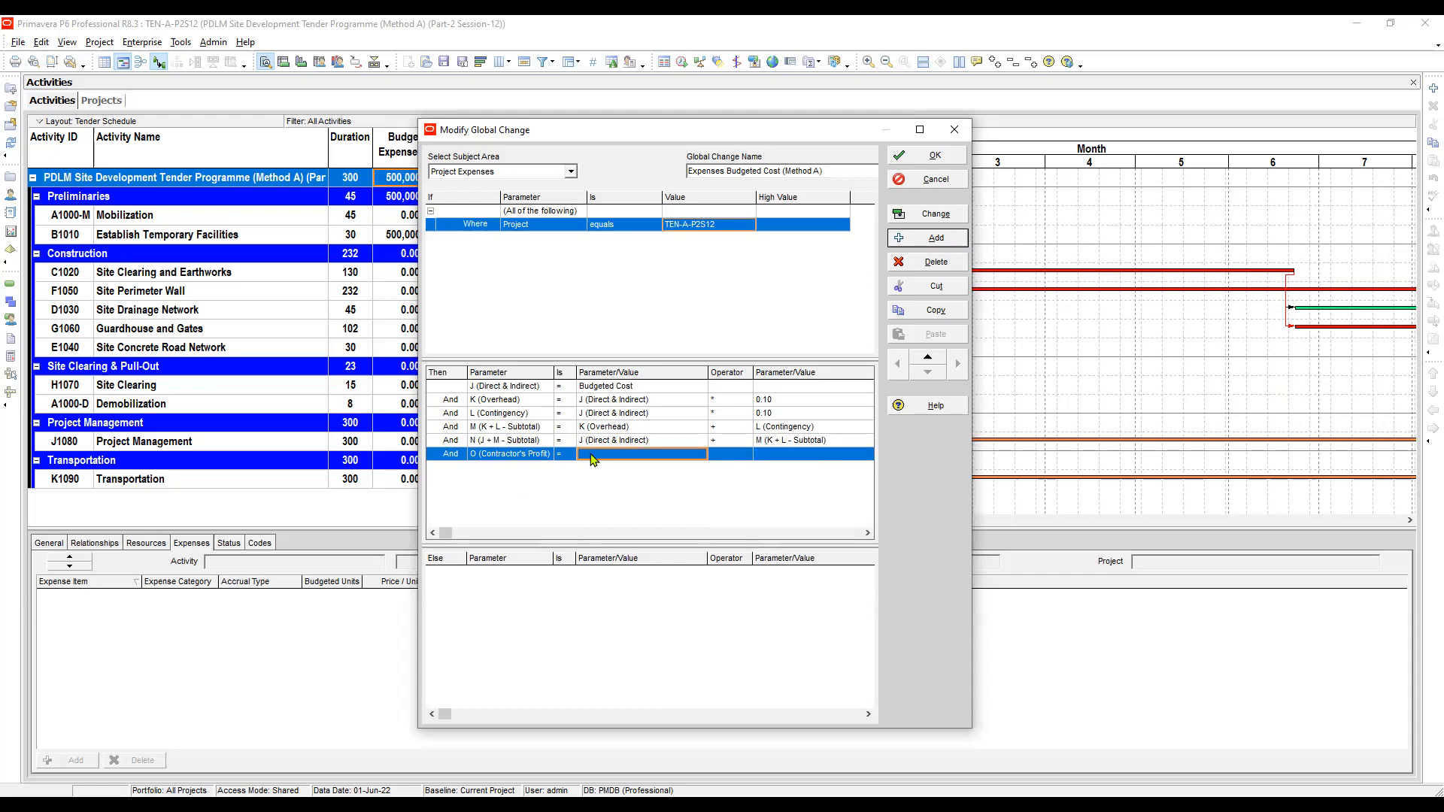
key("n")
left_click(593, 457)
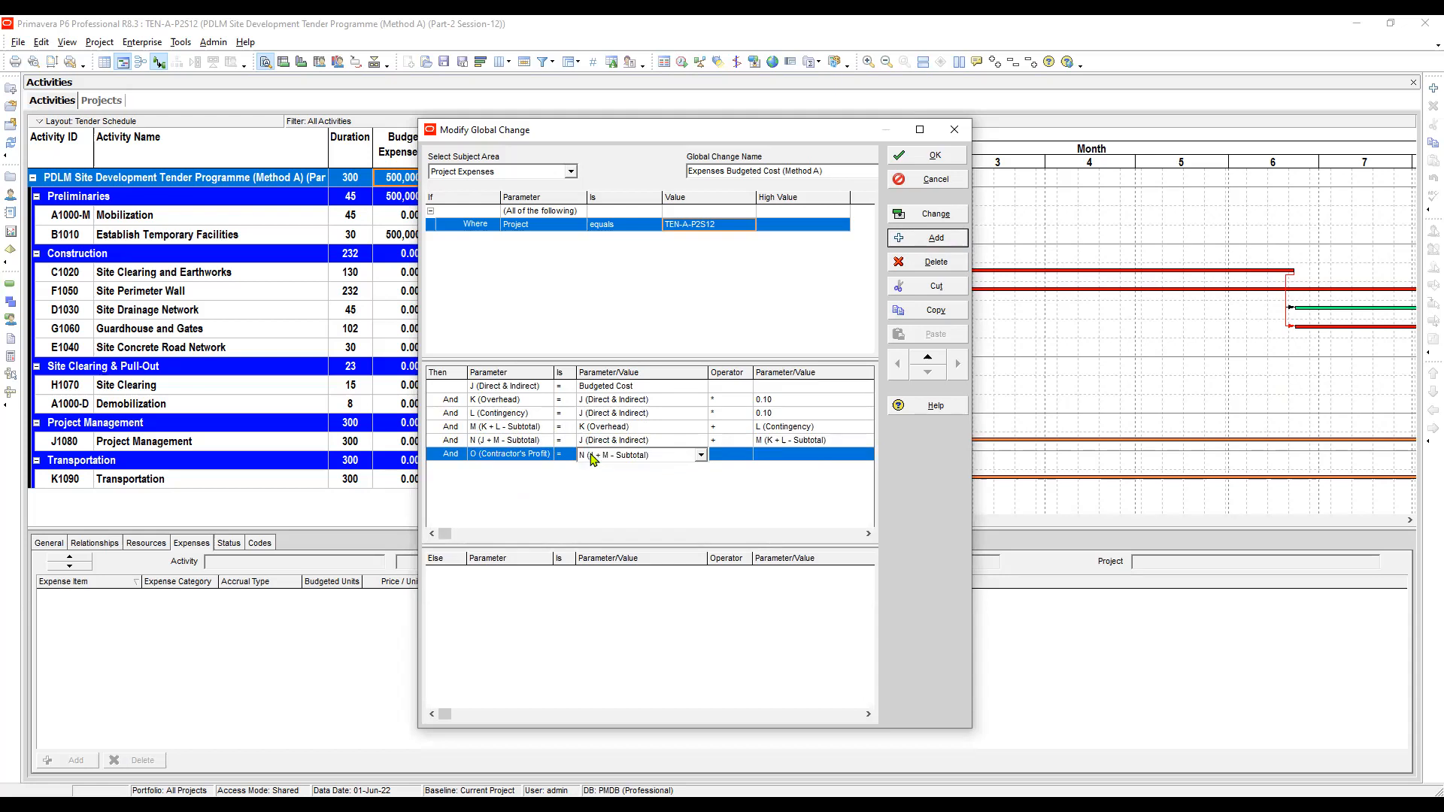
key("Tab")
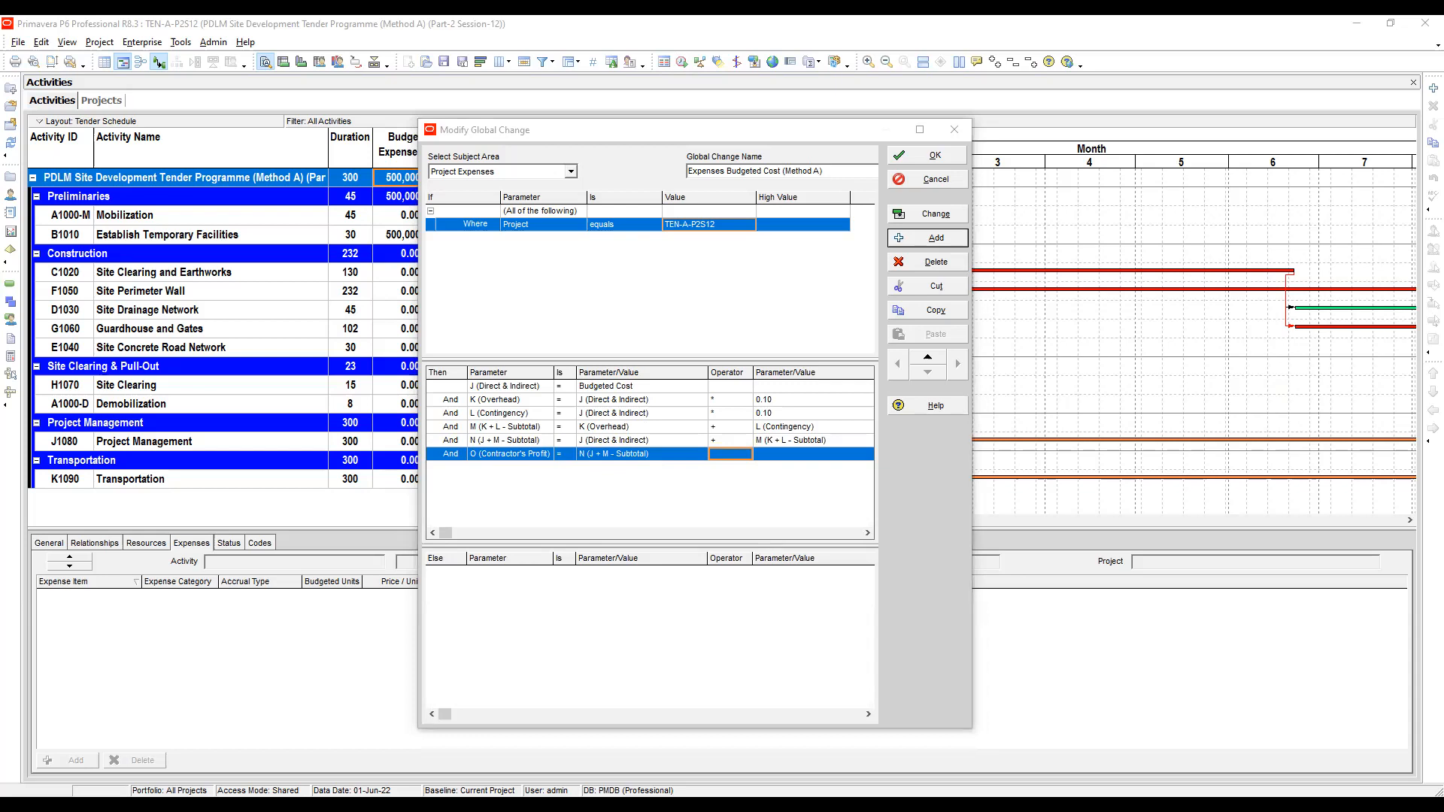
left_click(731, 453)
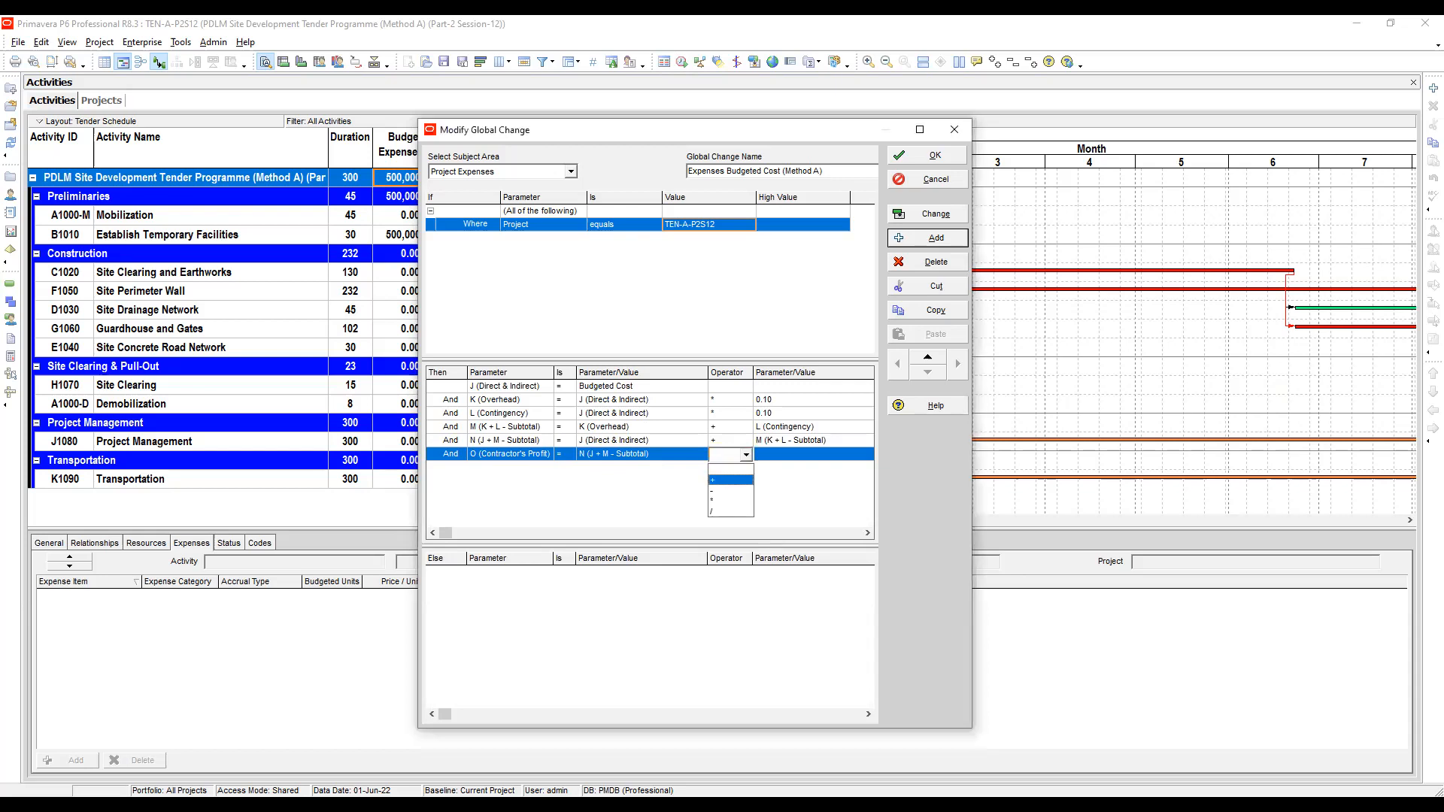
left_click(730, 502)
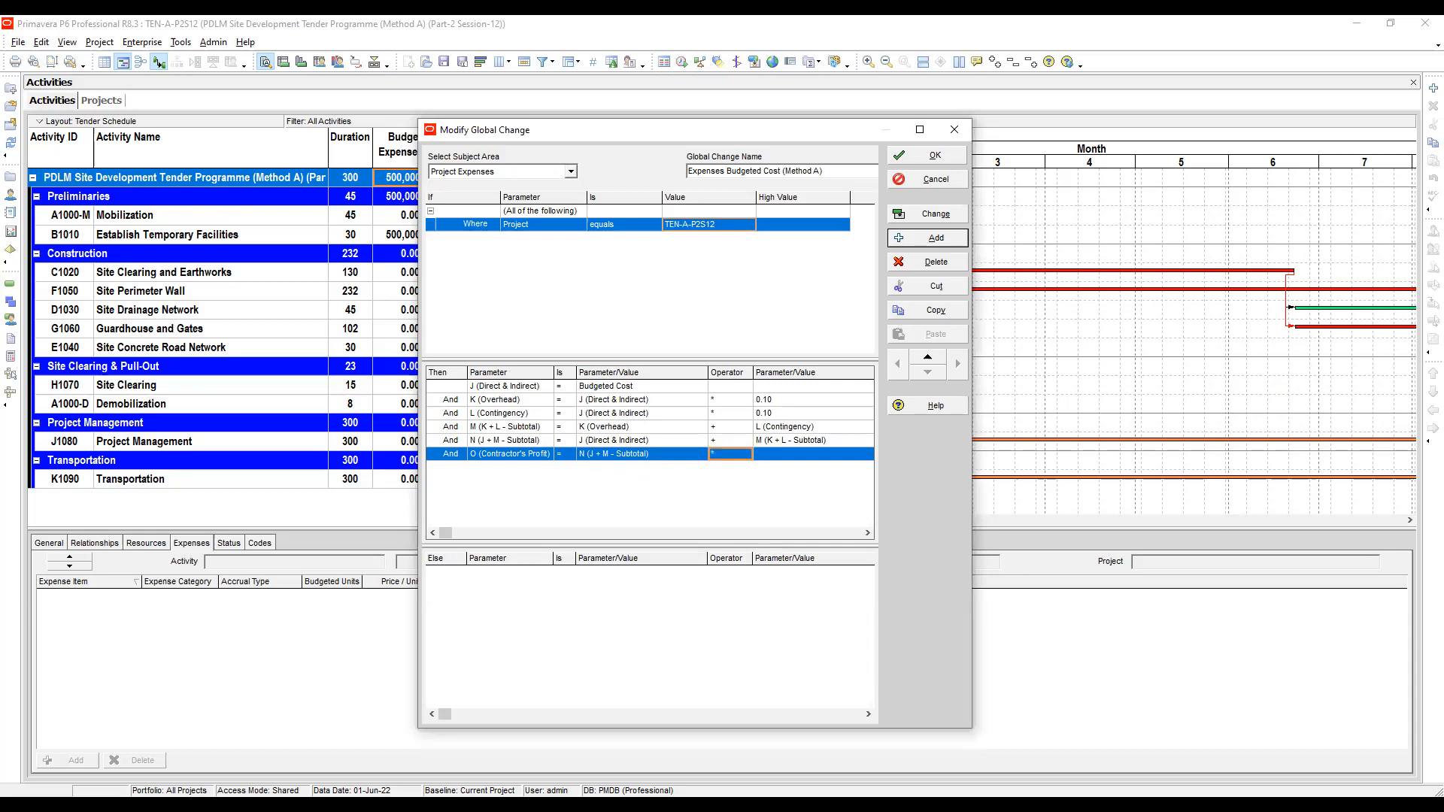
- Set the O (Contractor's Profit) row's multiplier value to 0.10
left_click(814, 454)
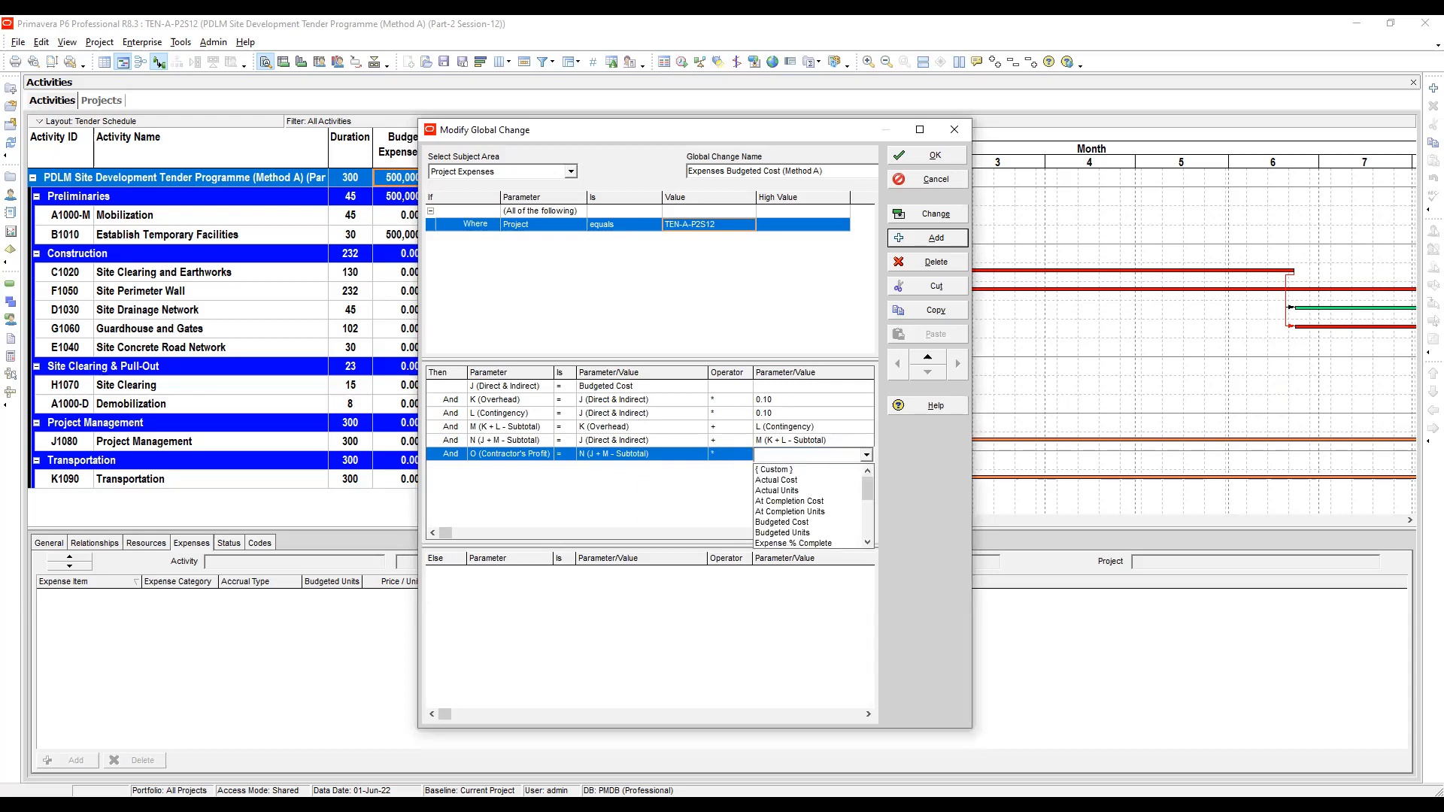
scroll(808, 470, "down", 5)
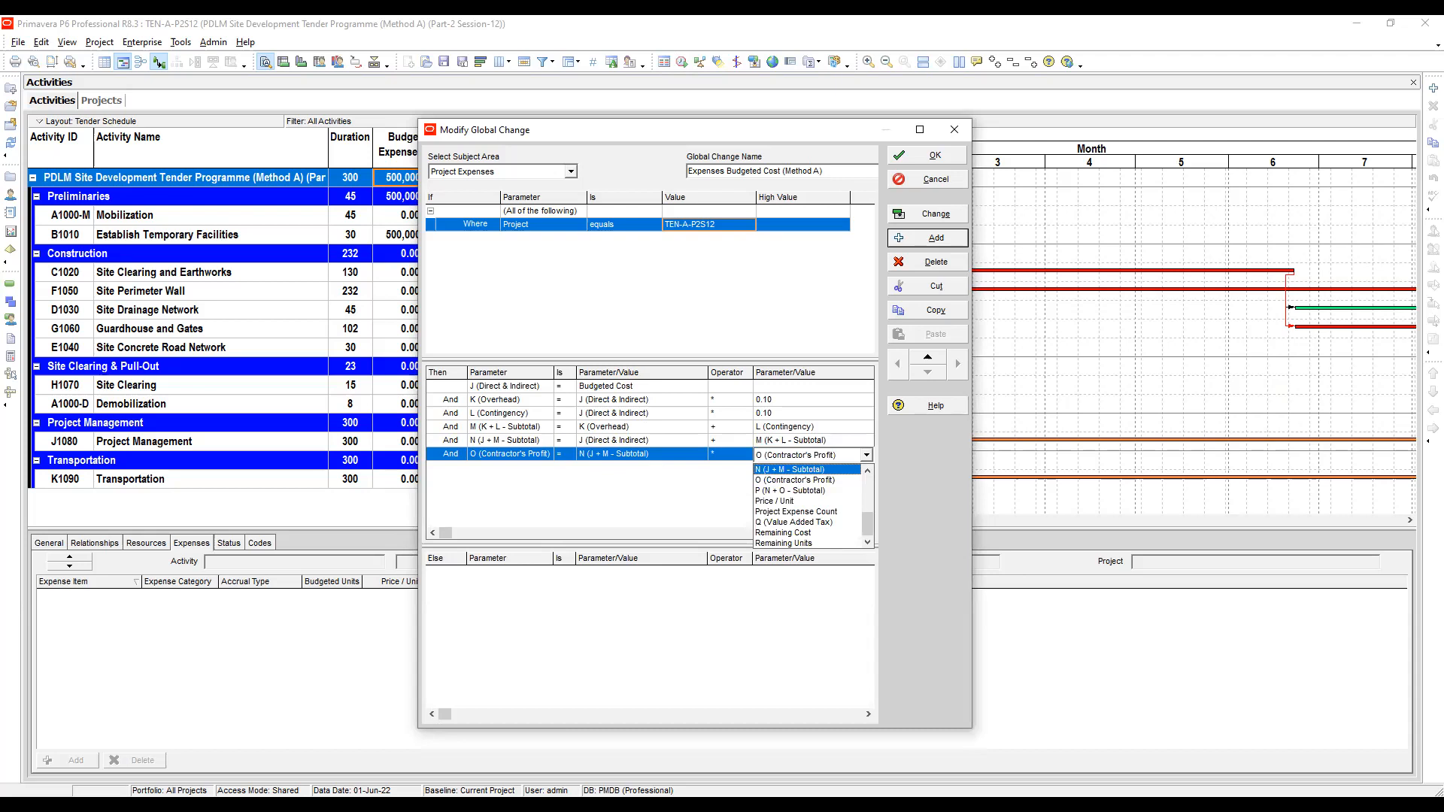
left_click(797, 480)
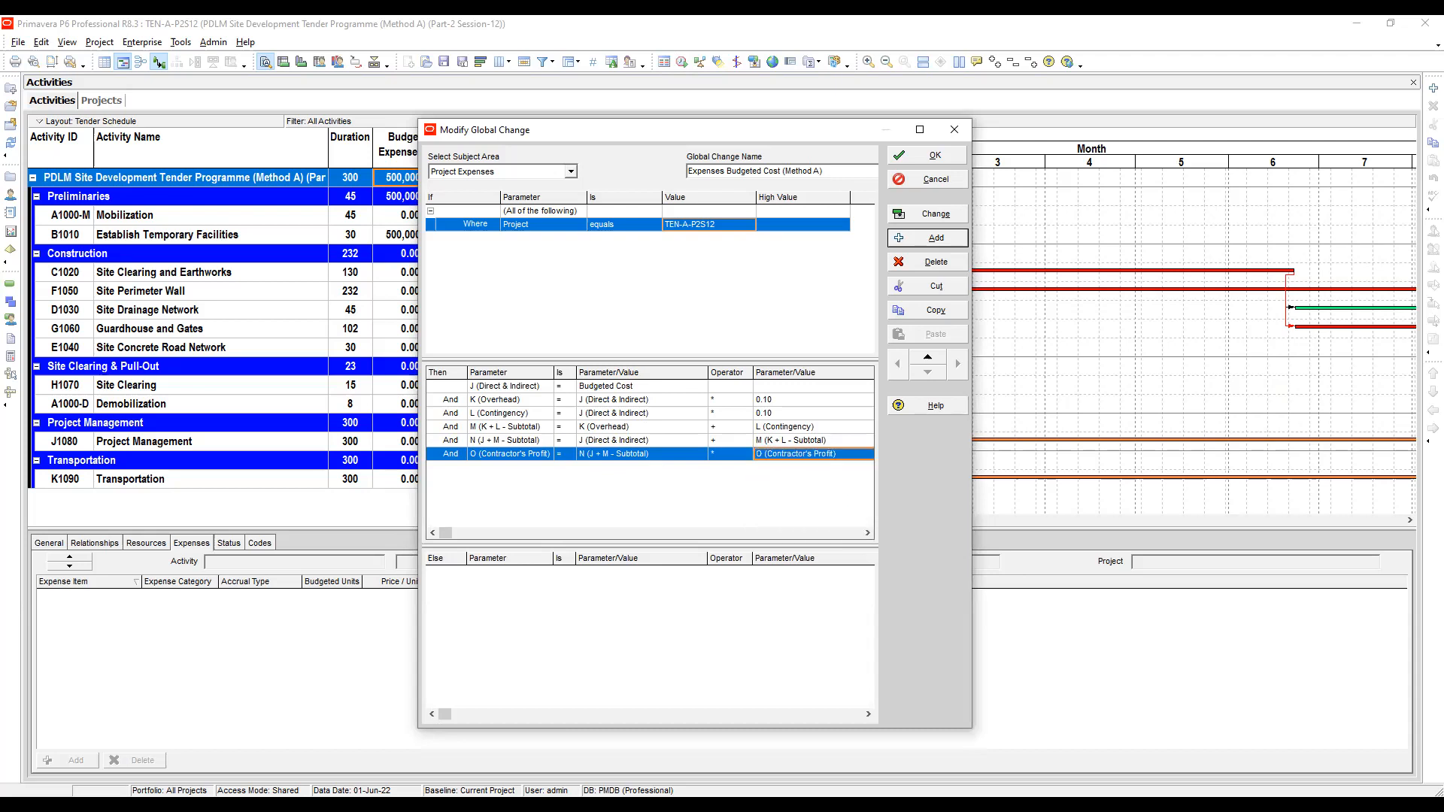
left_click(501, 441)
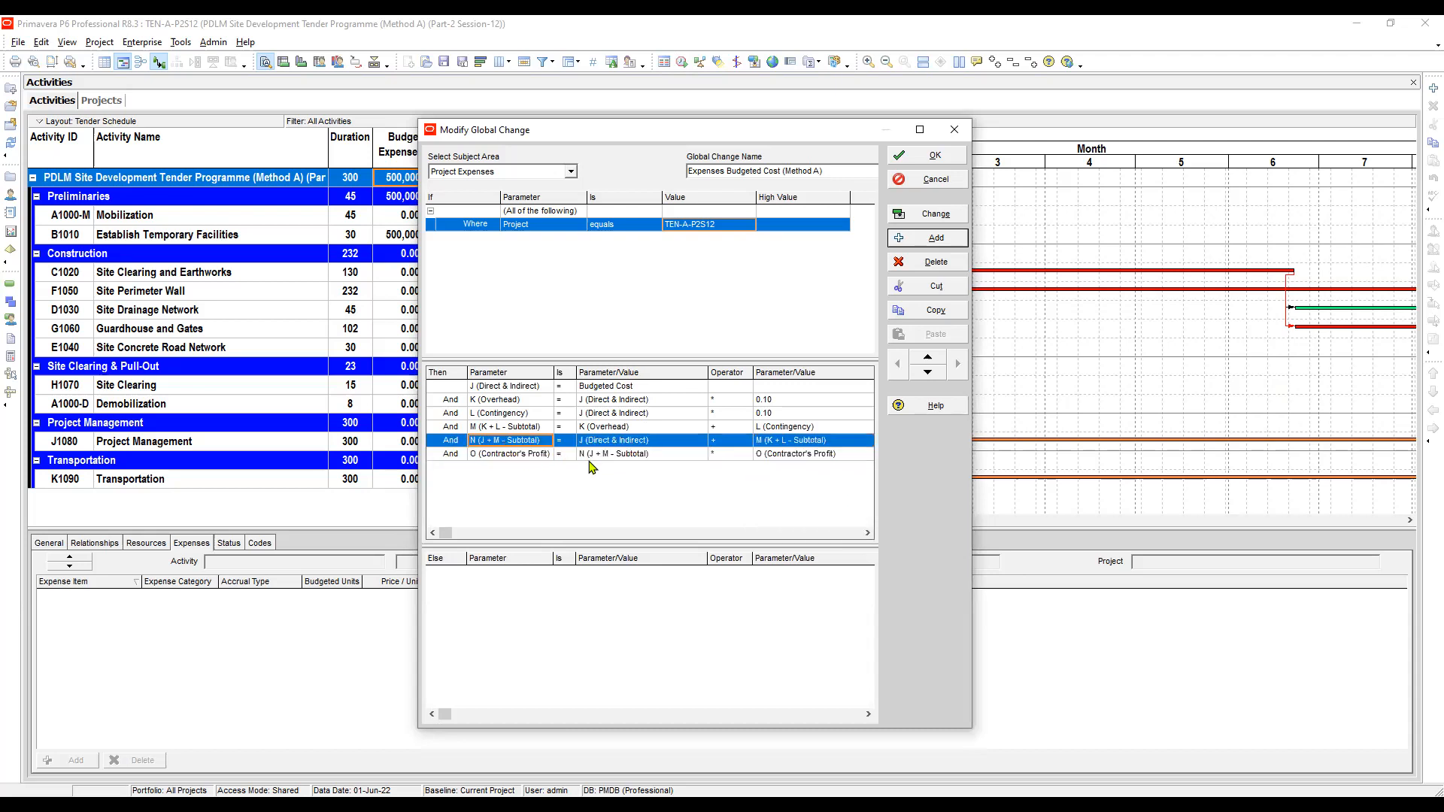
left_click(589, 459)
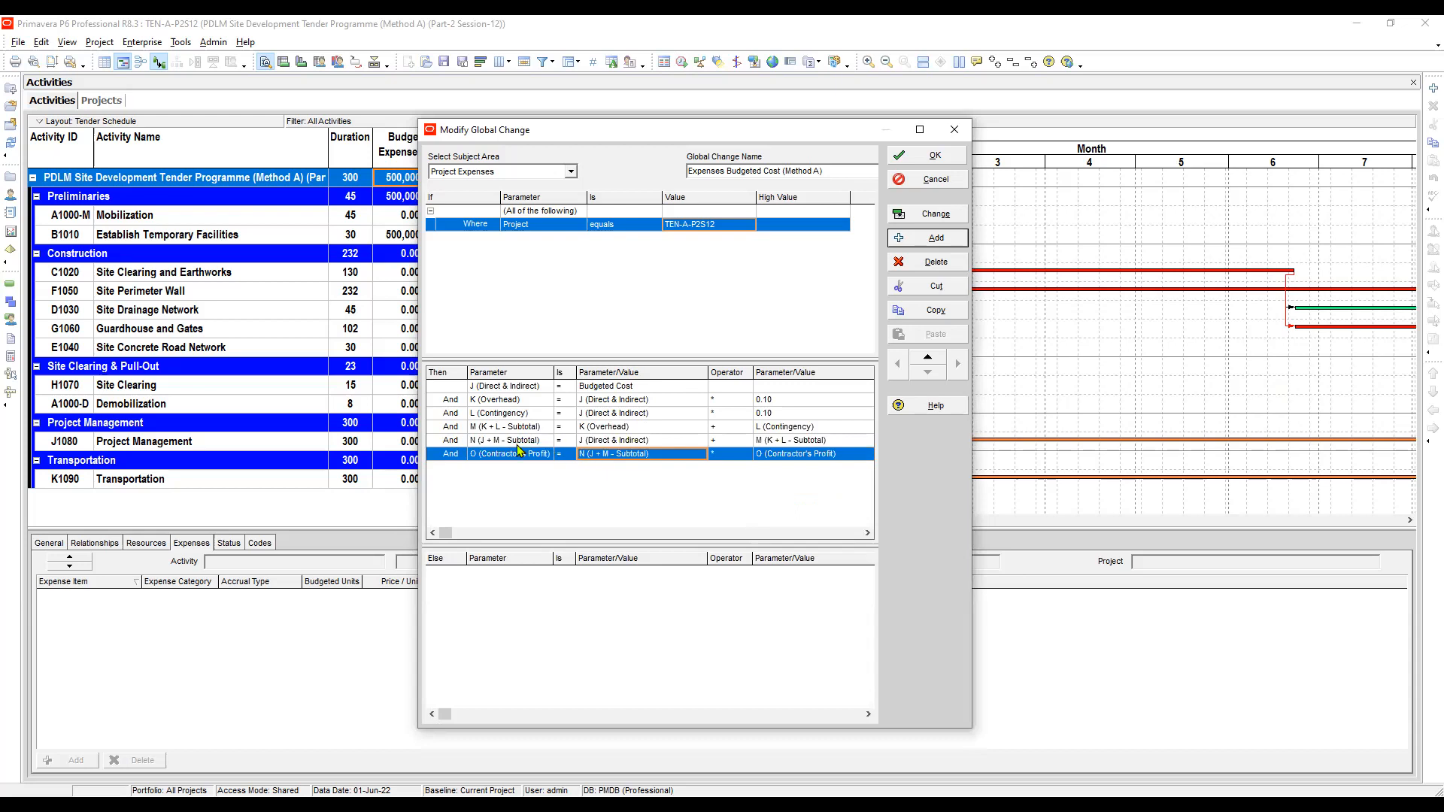
key("Tab")
key("Tab")
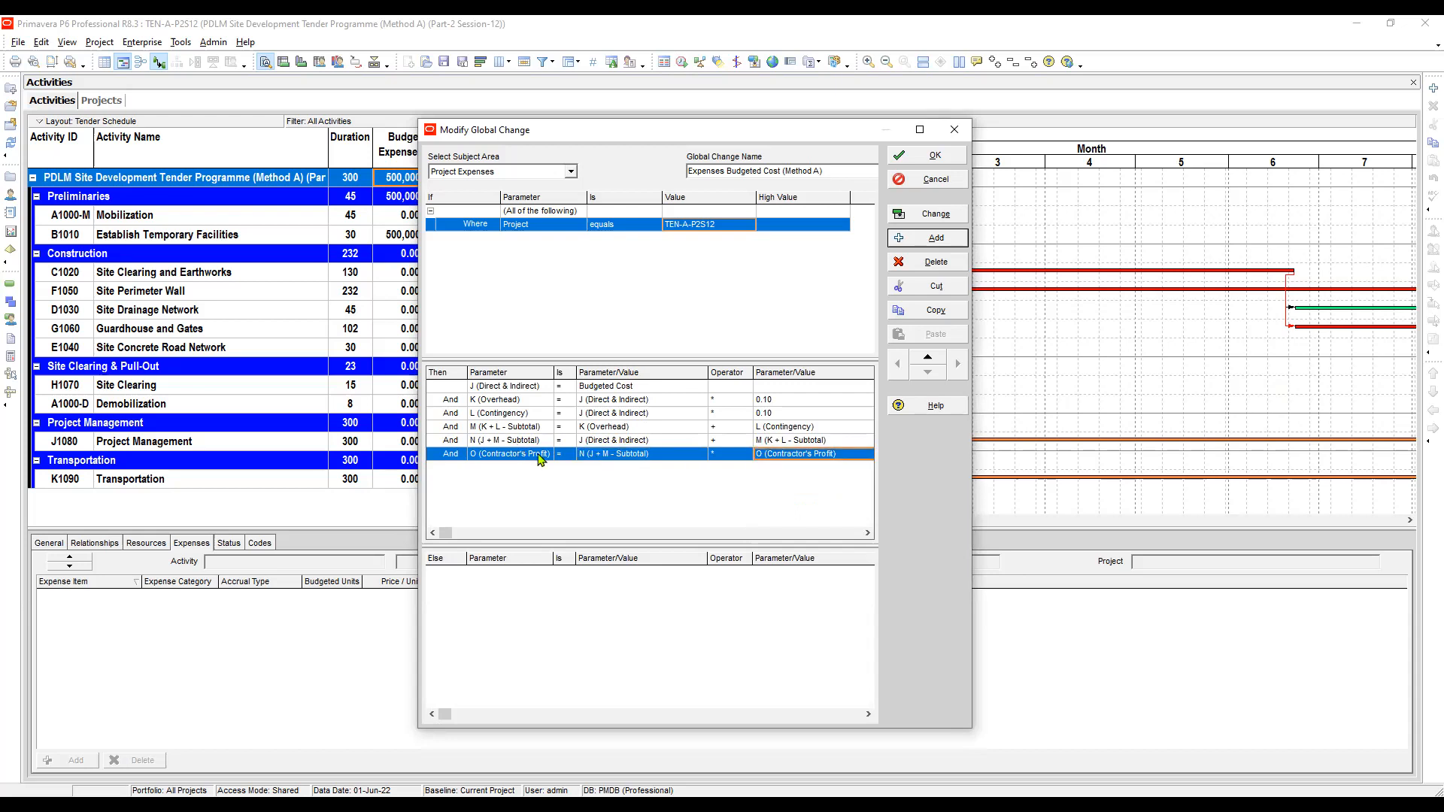
key("alt+Down")
key("Down")
key("Down")
key("Down")
key("Down")
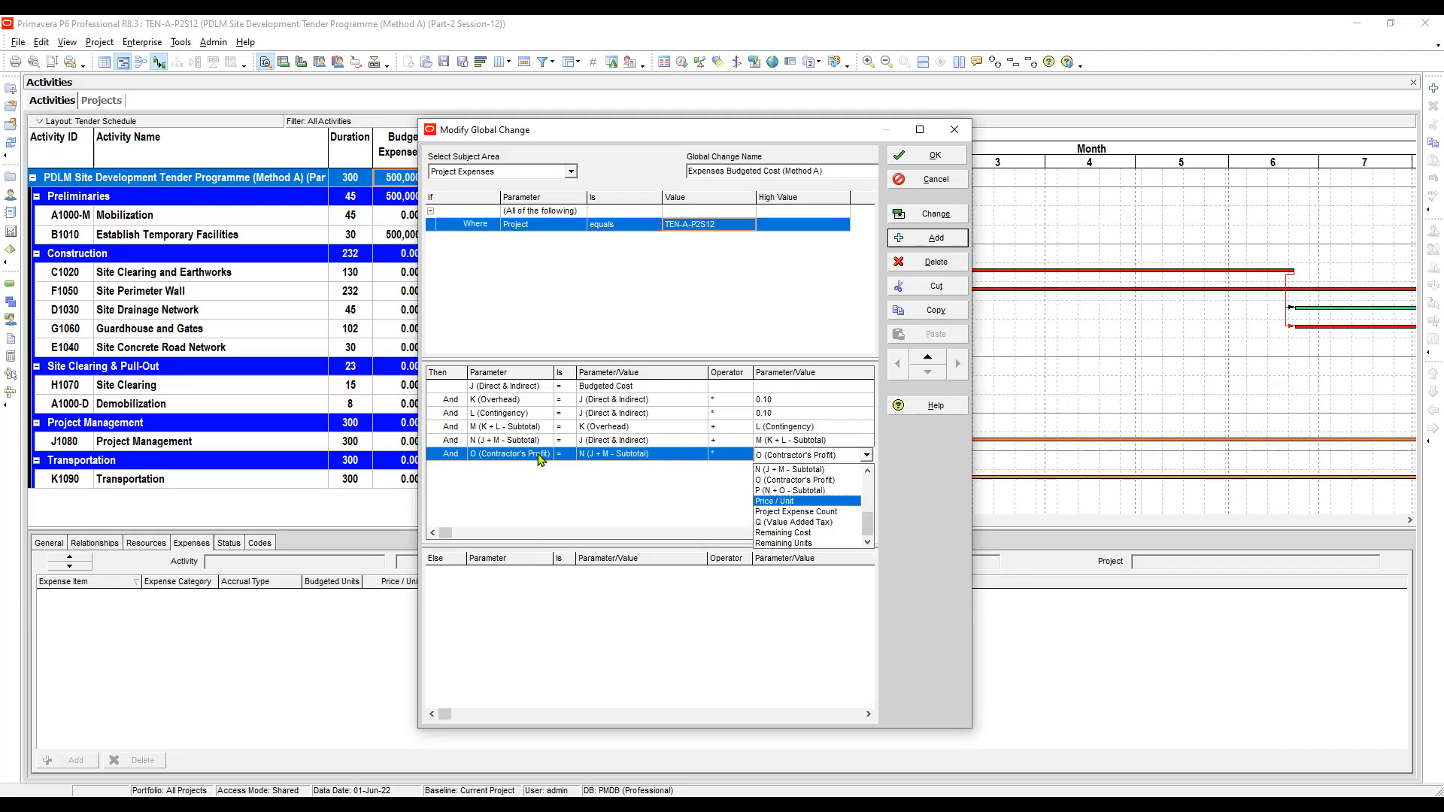
key("Up")
key("Up")
key("Up")
key("Up")
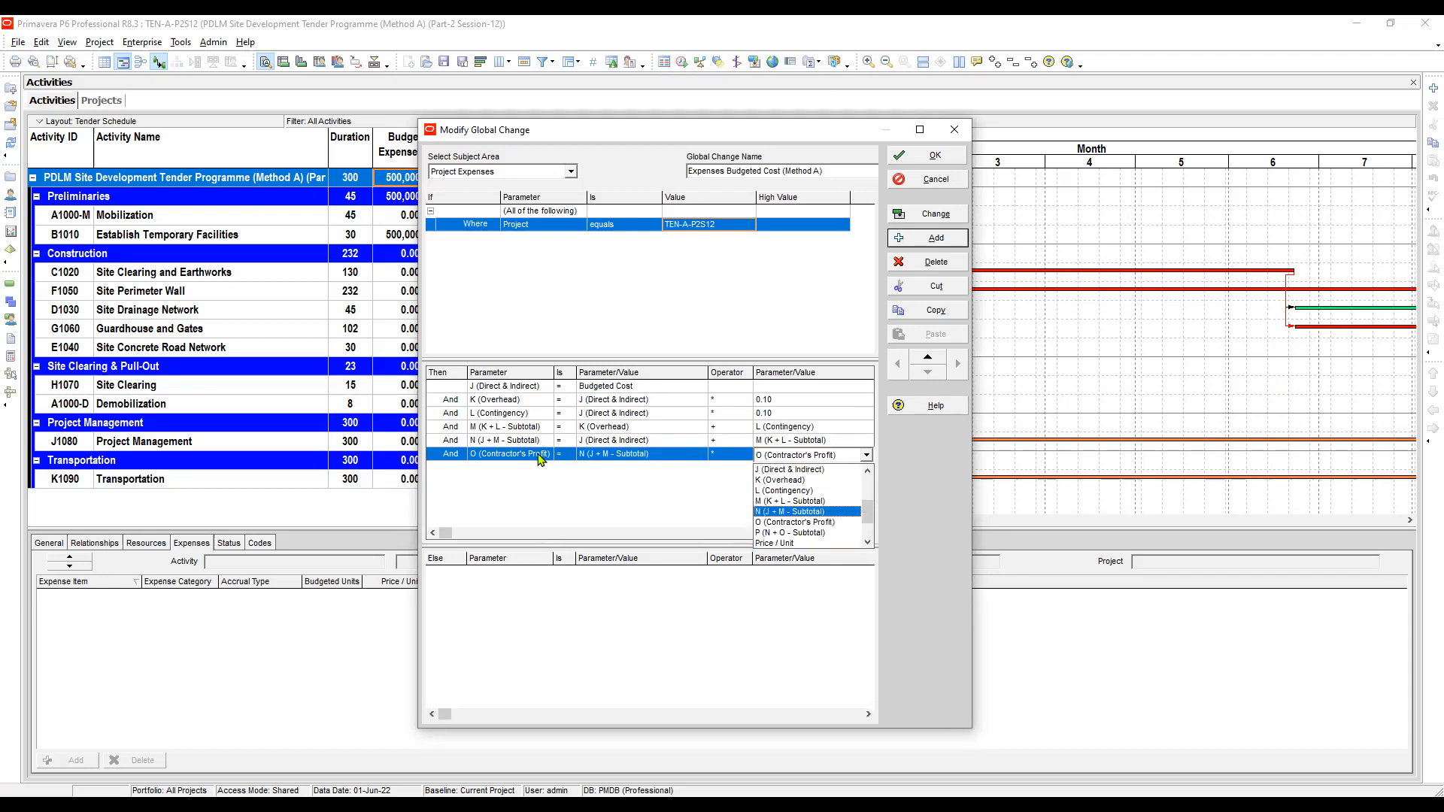
key("Up")
key("Up")
key("Up")
key("Up")
key("Up")
key("Up")
key("Up")
key("Up")
key("Up")
key("Up")
key("Up")
key("Up")
key("Up")
key("Return")
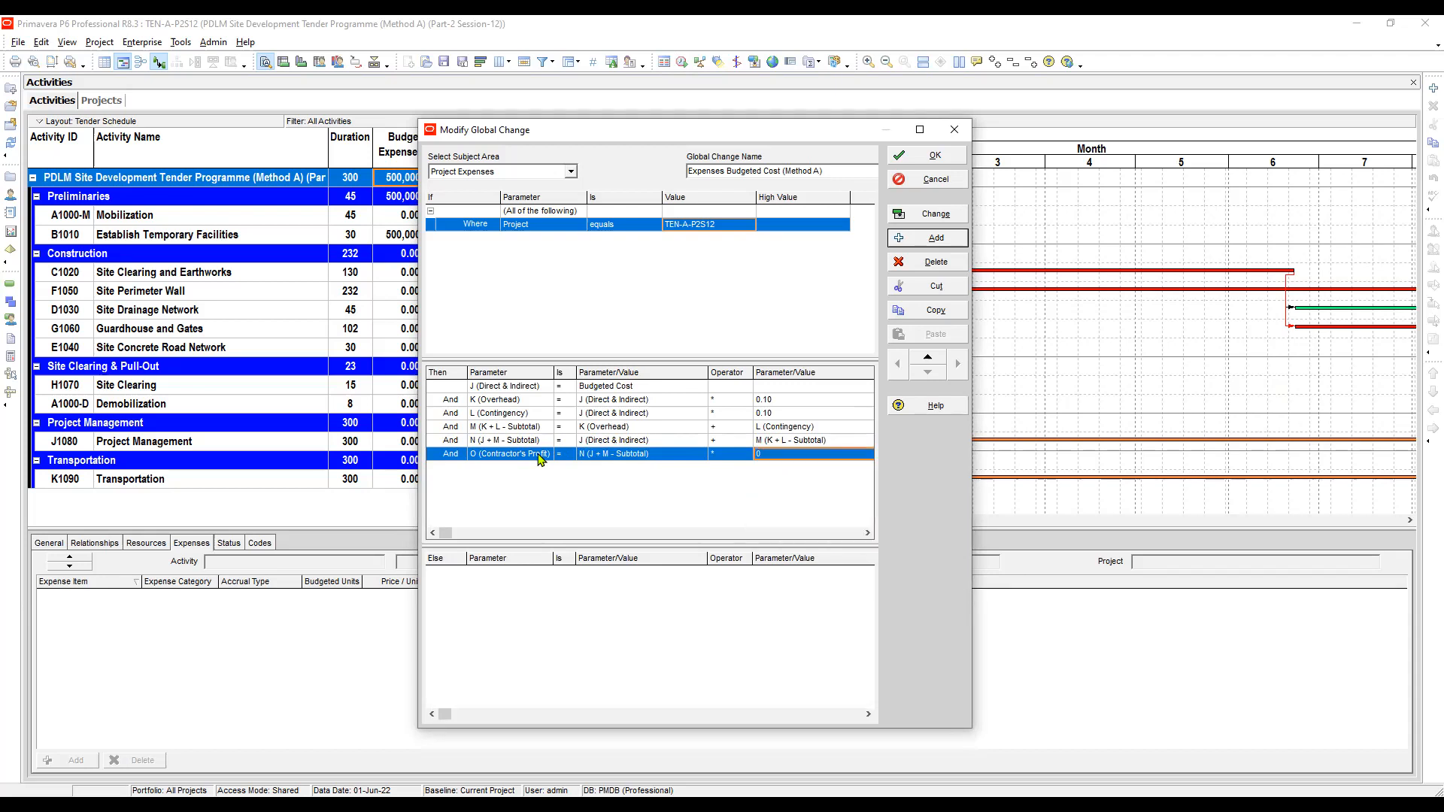
type("0.10")
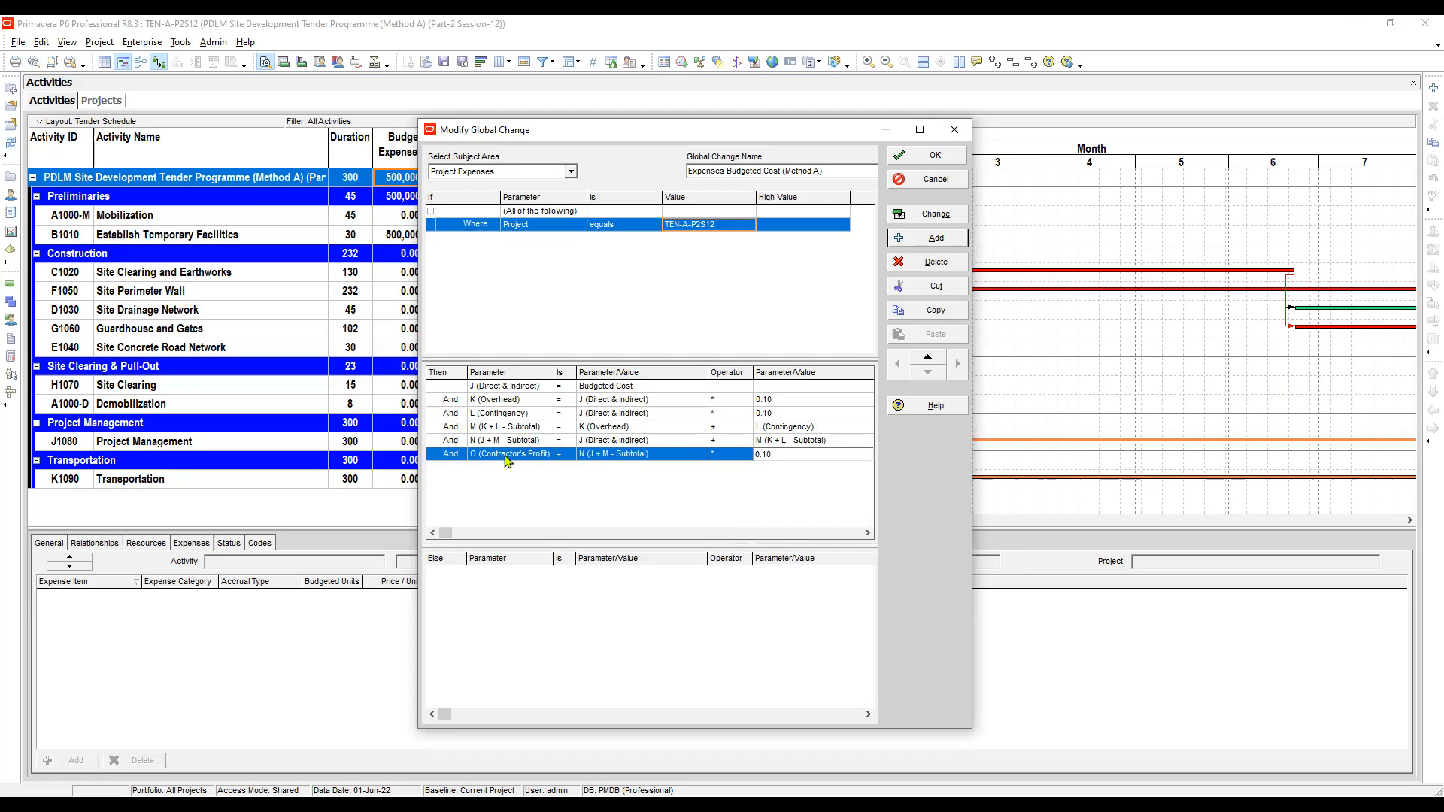
- Add a row setting P (N + O - Subtotal) equal to N (J + M - Subtotal) + O (Contractor's Profit)
left_click(935, 239)
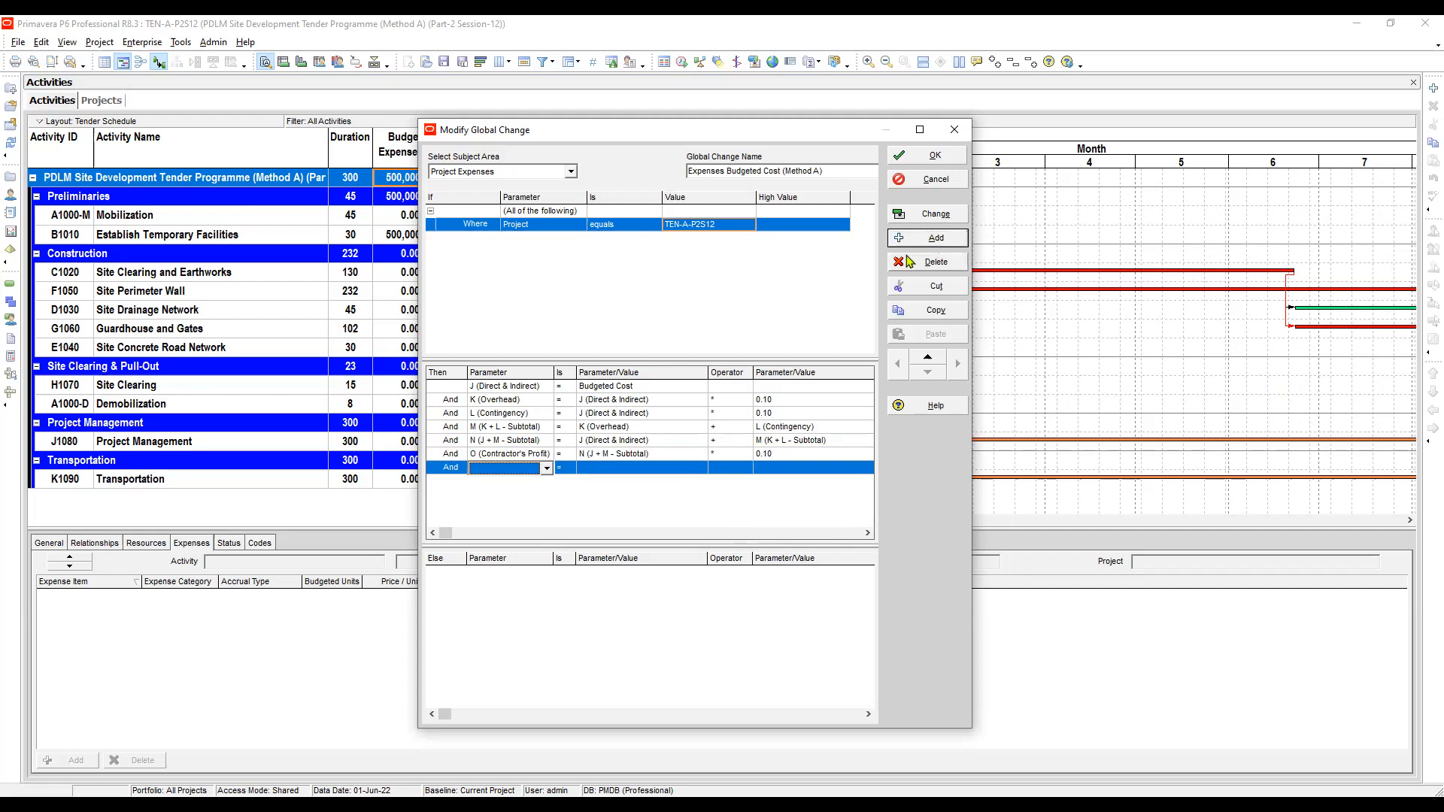
left_click(496, 465)
key("p")
key("Escape")
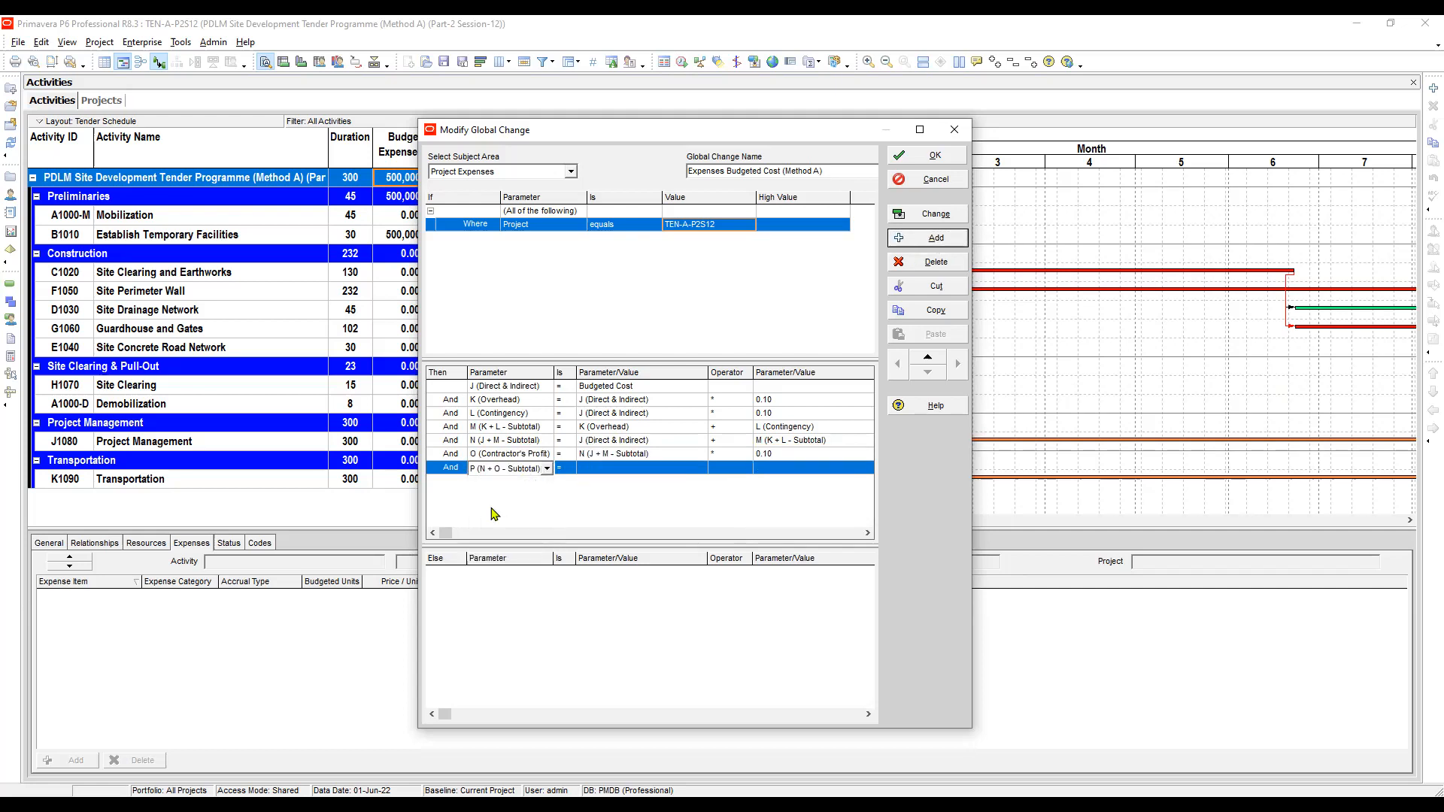
left_click(594, 471)
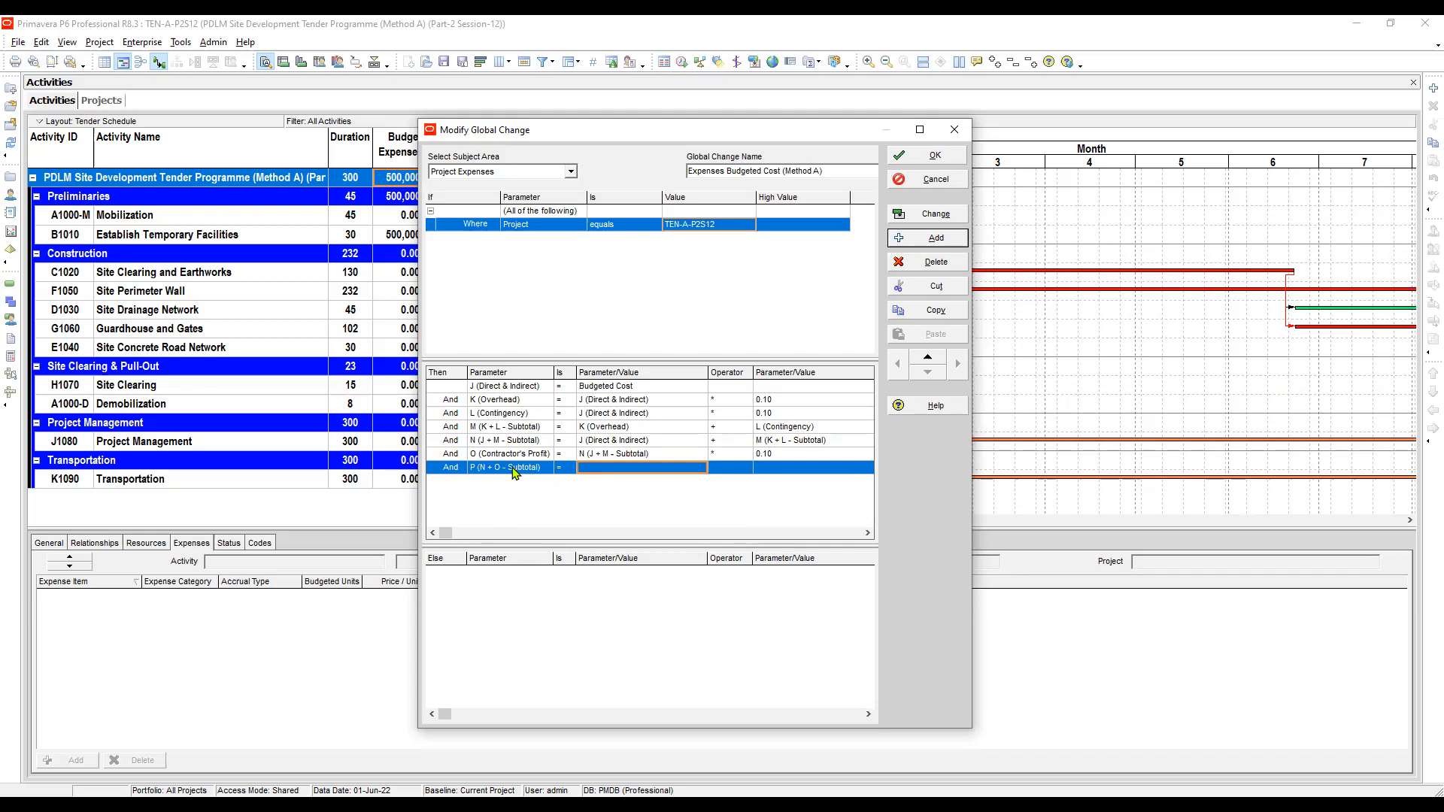
left_click(593, 469)
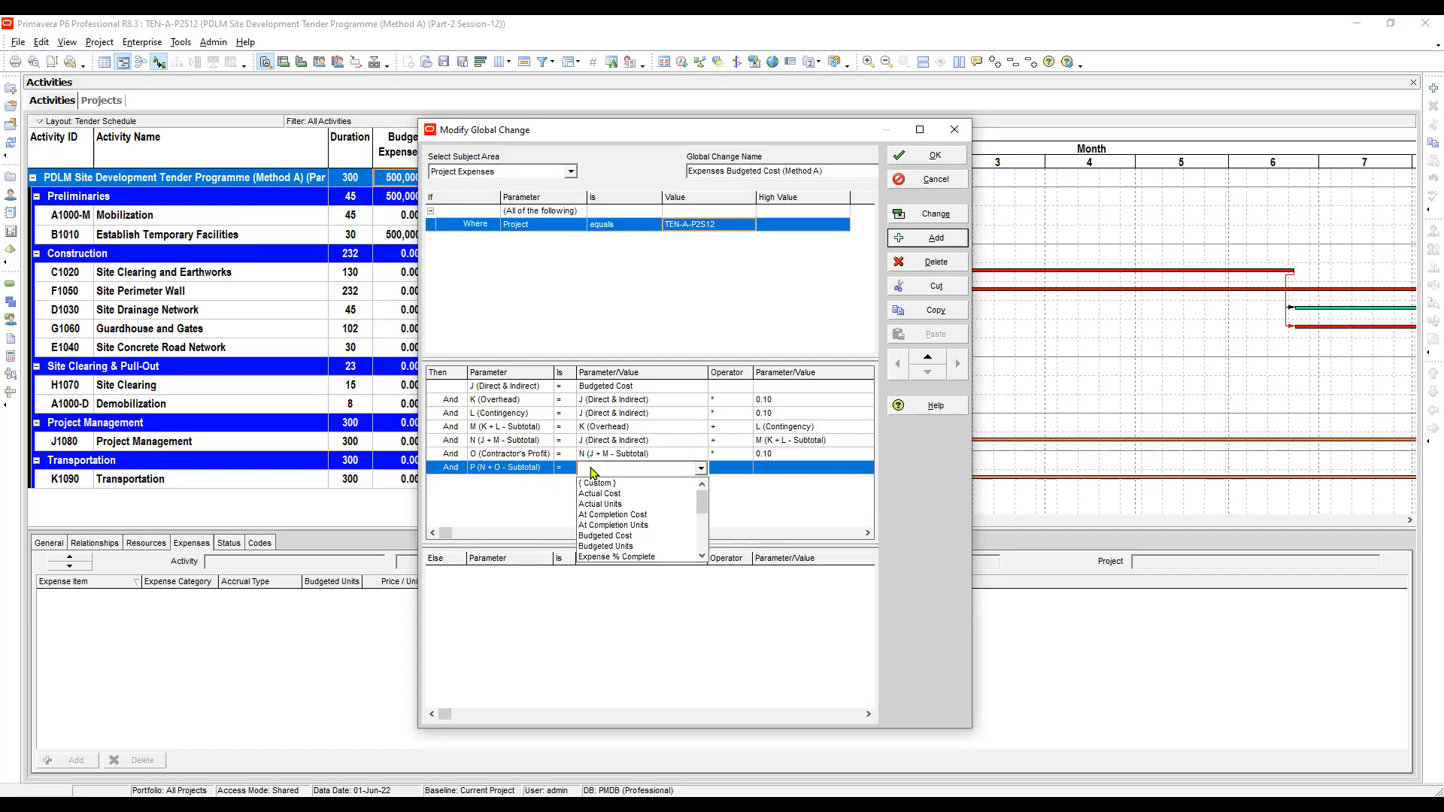
key("n")
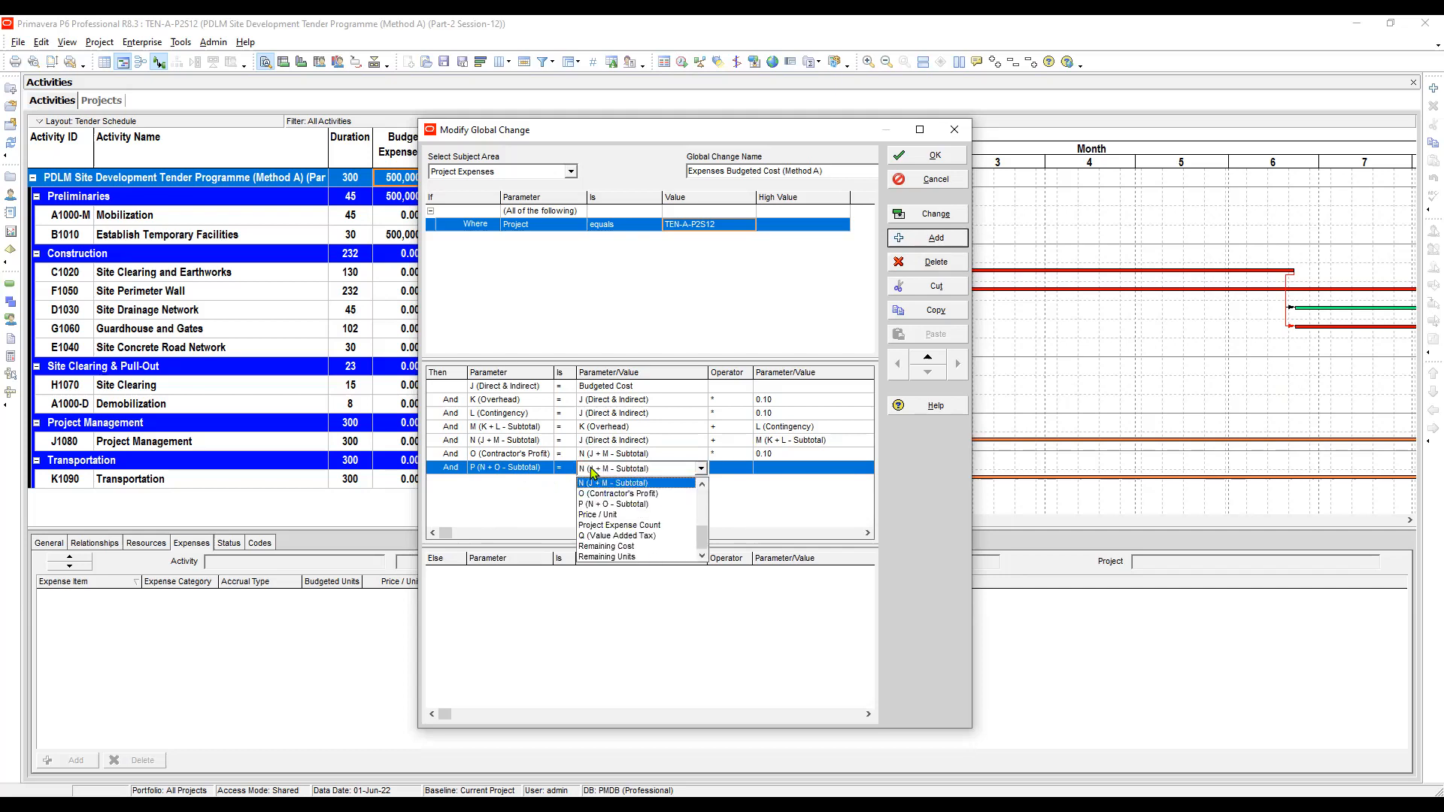
key("Return")
key("Tab")
type("+")
key("Return")
key("Tab")
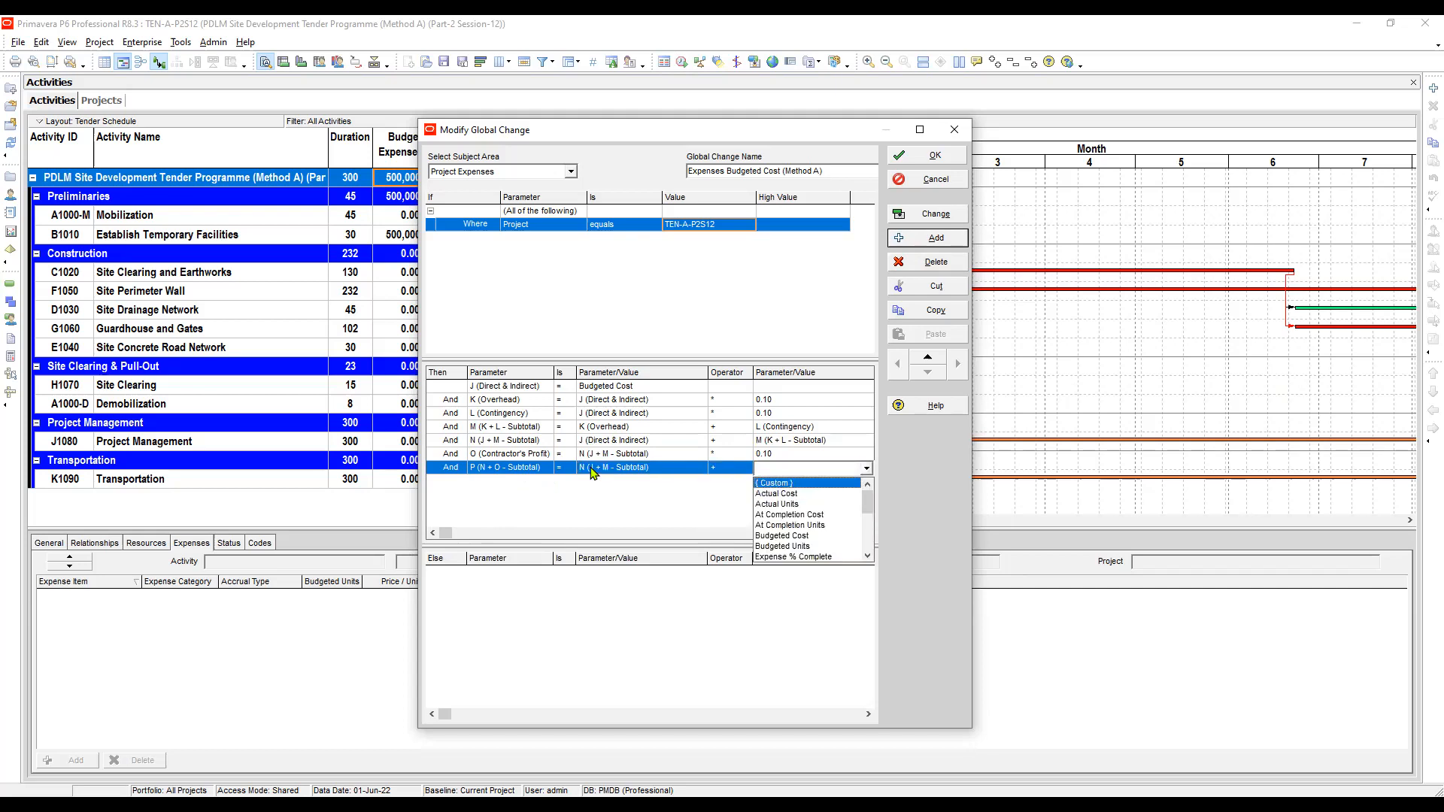
key("Return")
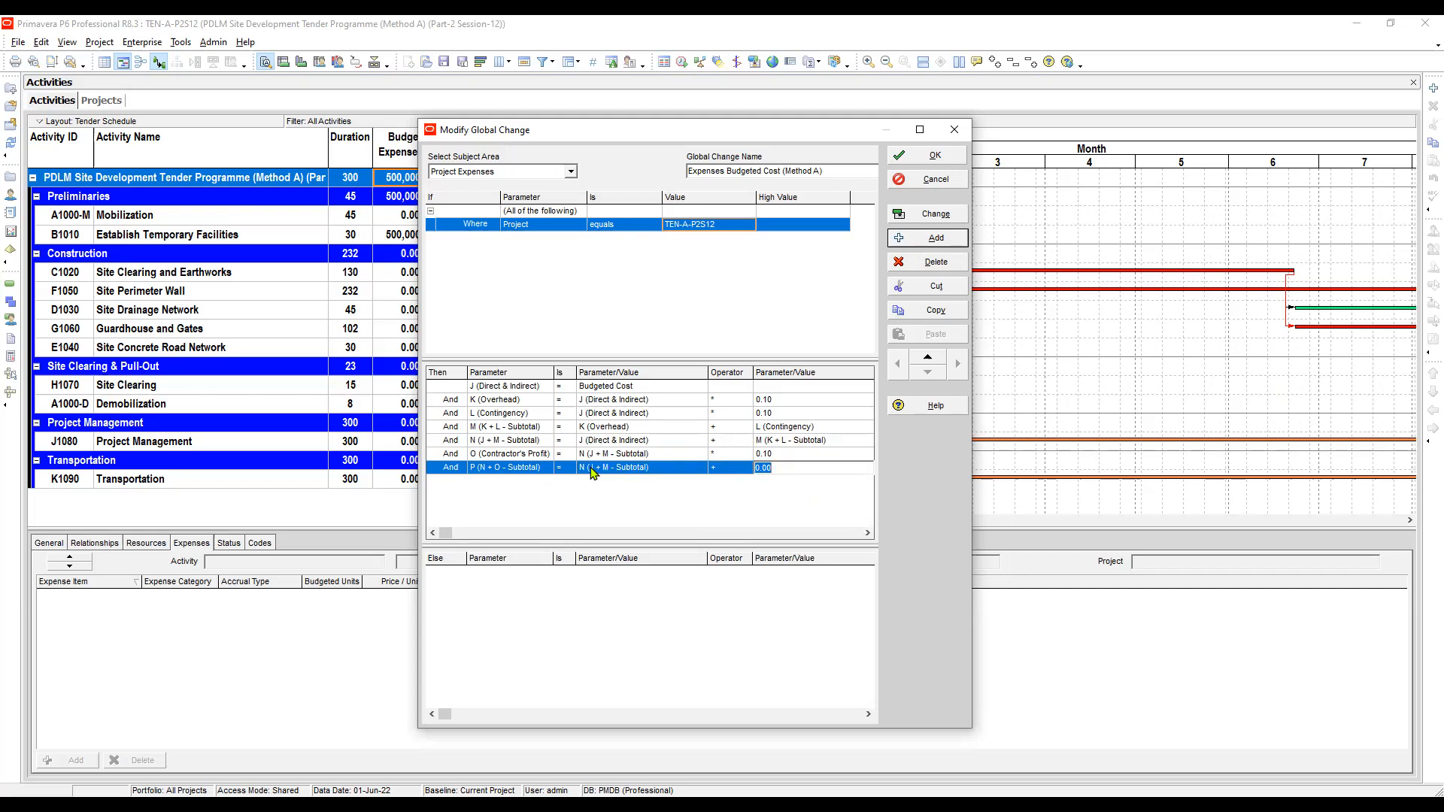
key("BackSpace")
key("Return")
key("Return")
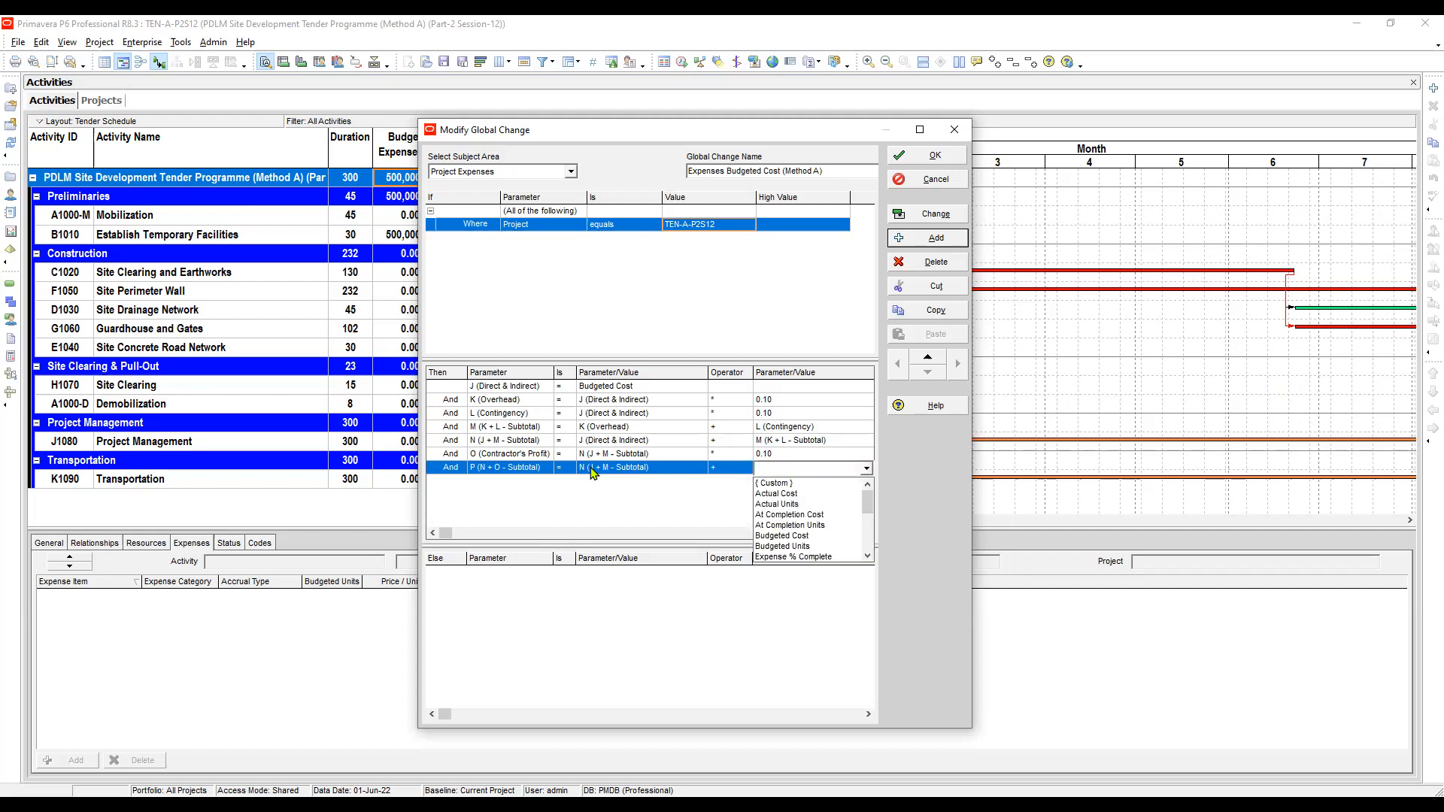
key("o")
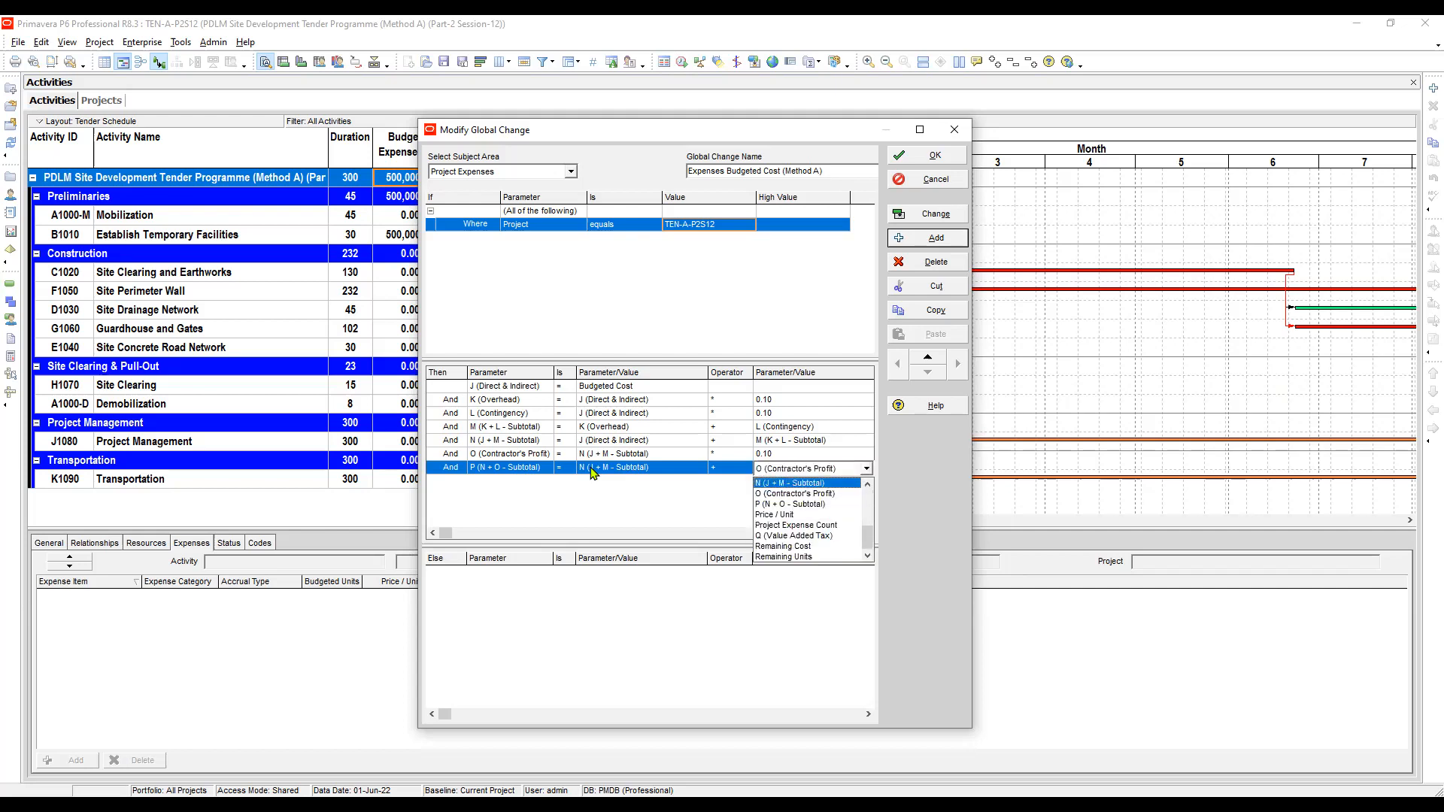
key("Return")
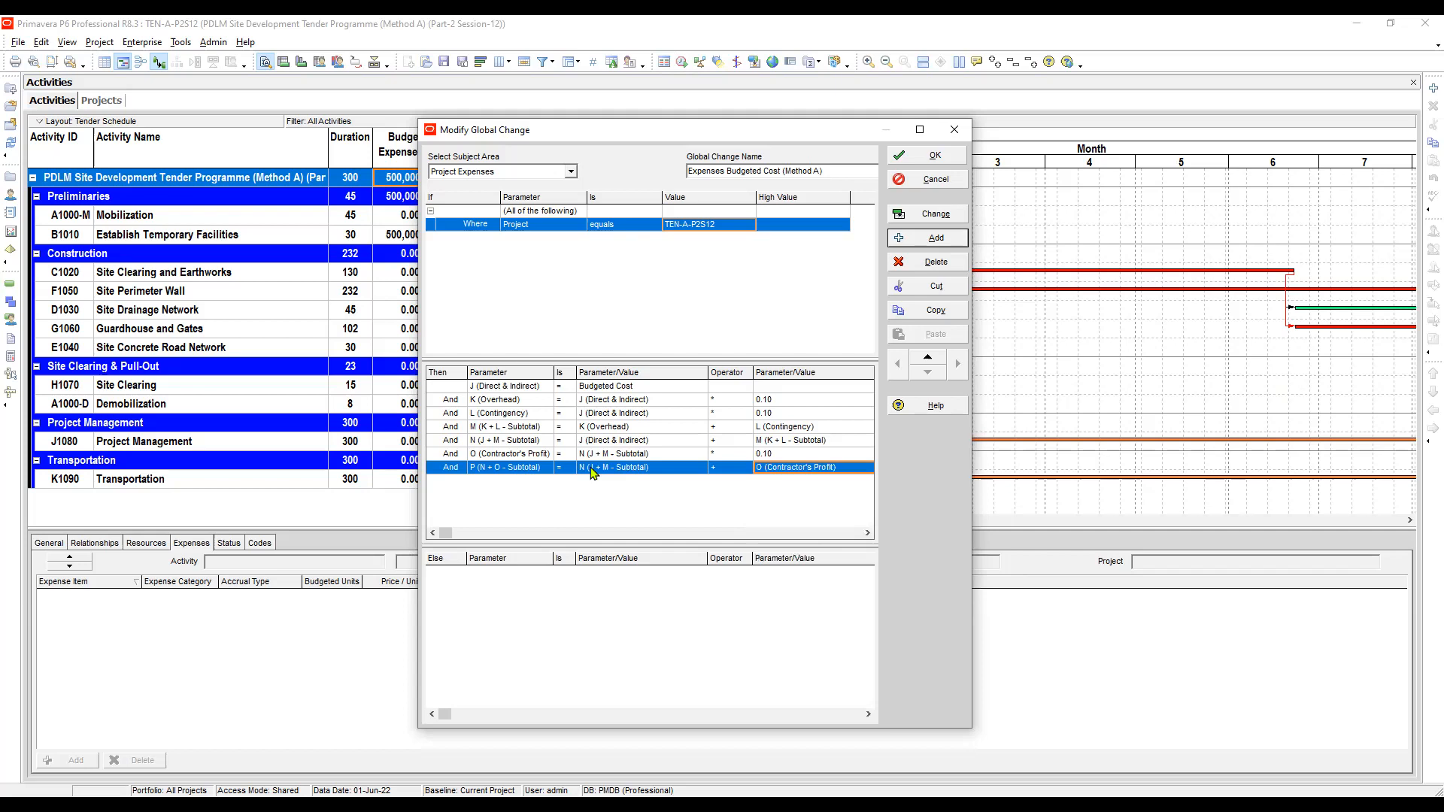
left_click(498, 467)
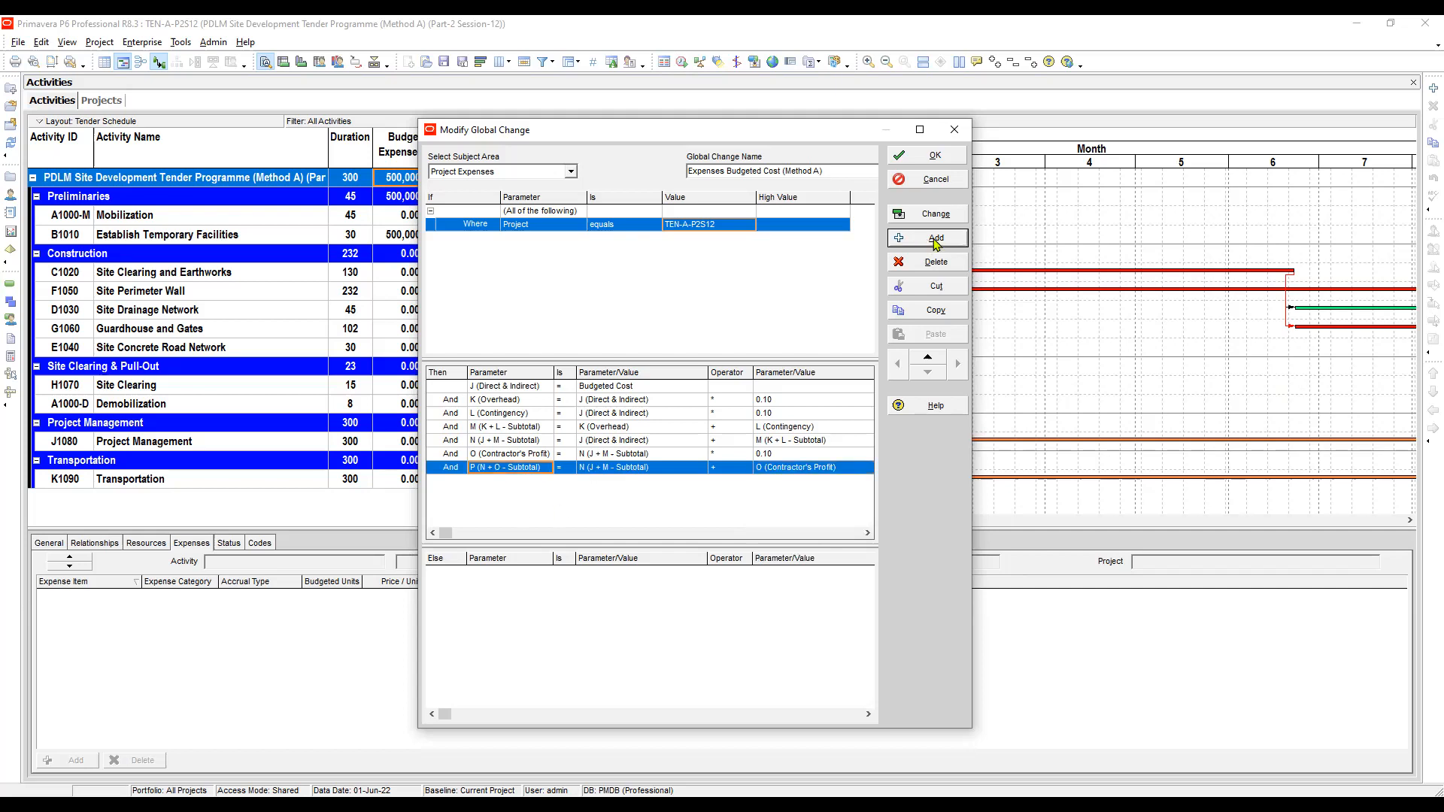
- Add a row setting Q (Value Added Tax) equal to P (N + O - Subtotal) multiplied by 0.15
left_click(937, 238)
left_click(516, 483)
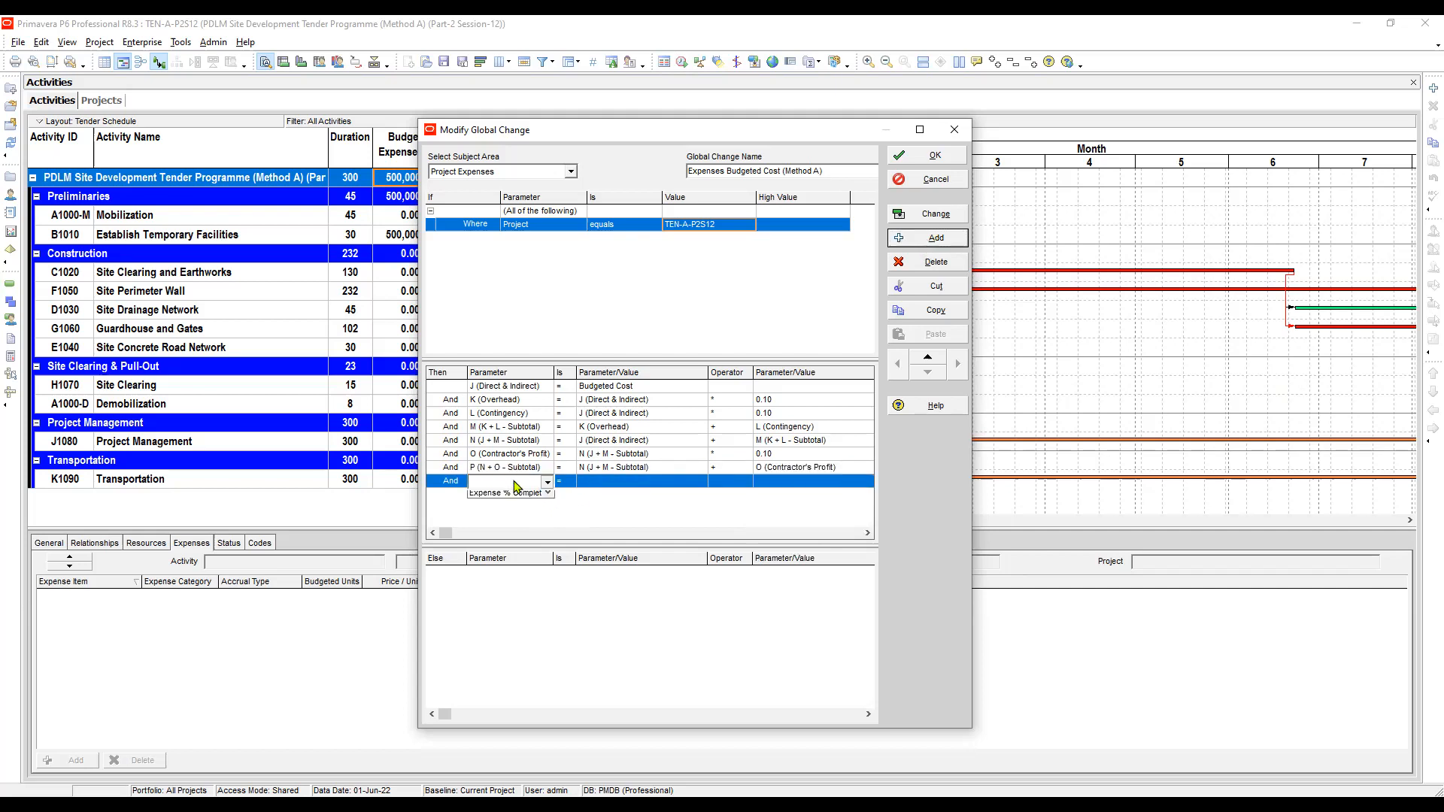
left_click(497, 543)
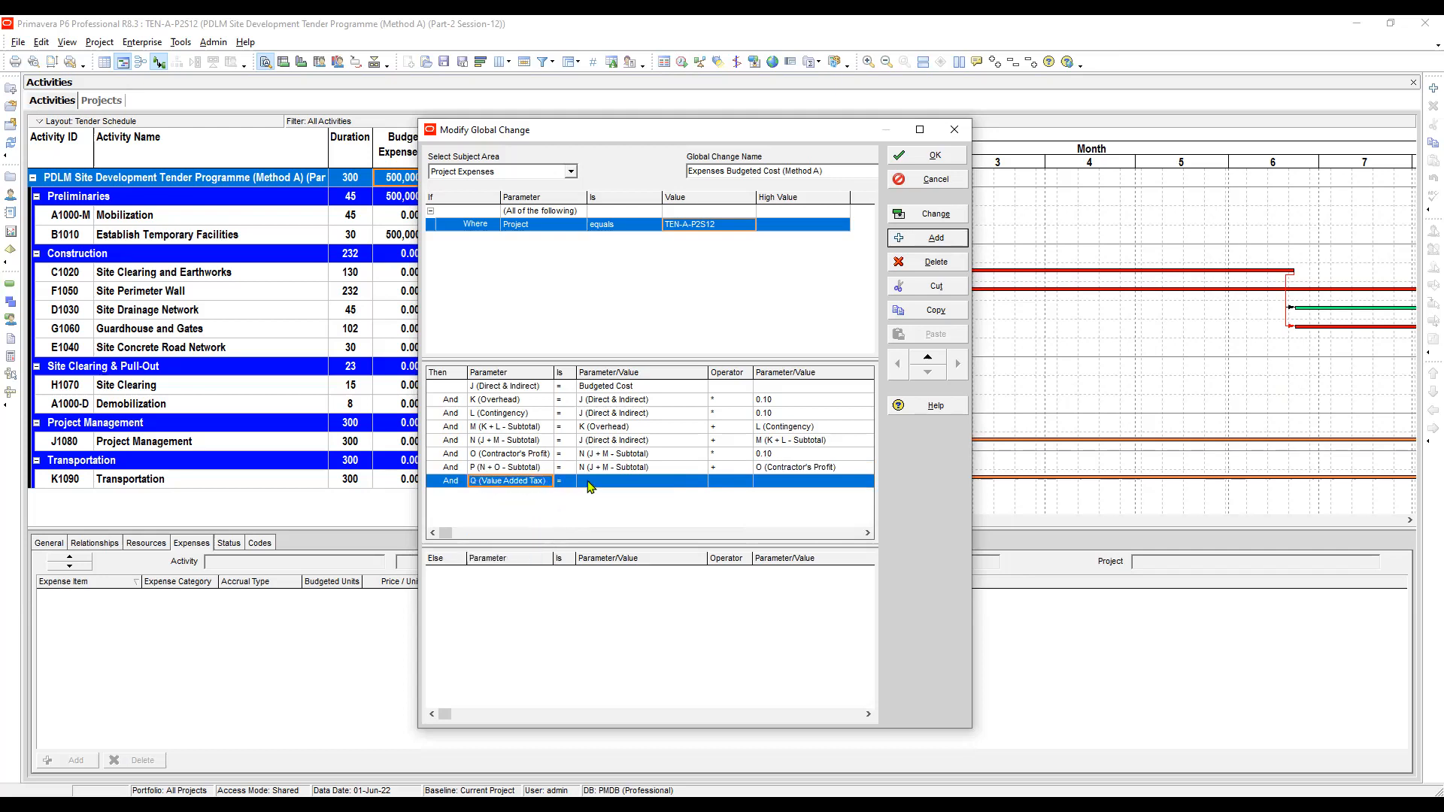
left_click(588, 481)
left_click(589, 481)
left_click(590, 484)
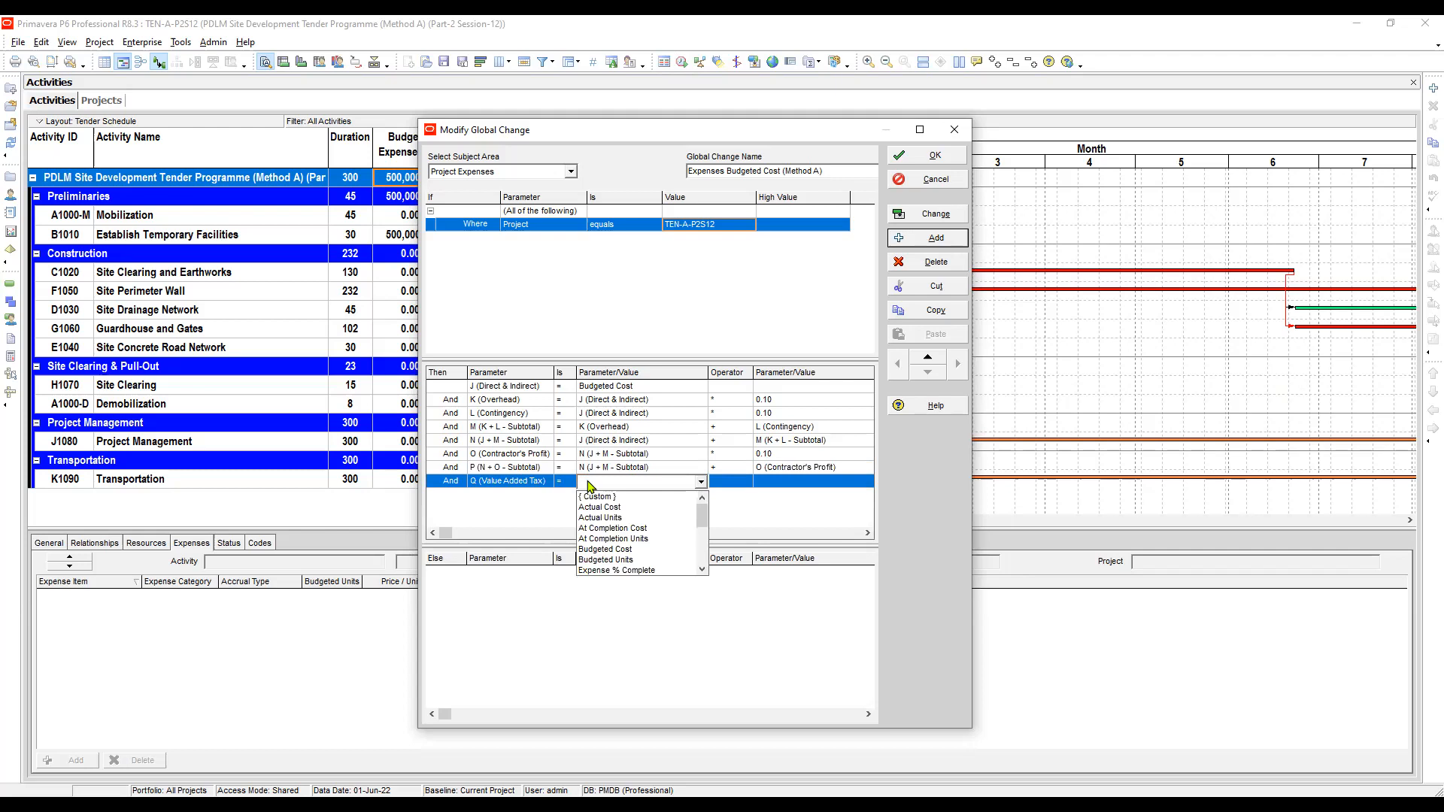
left_click(590, 486)
key("Escape")
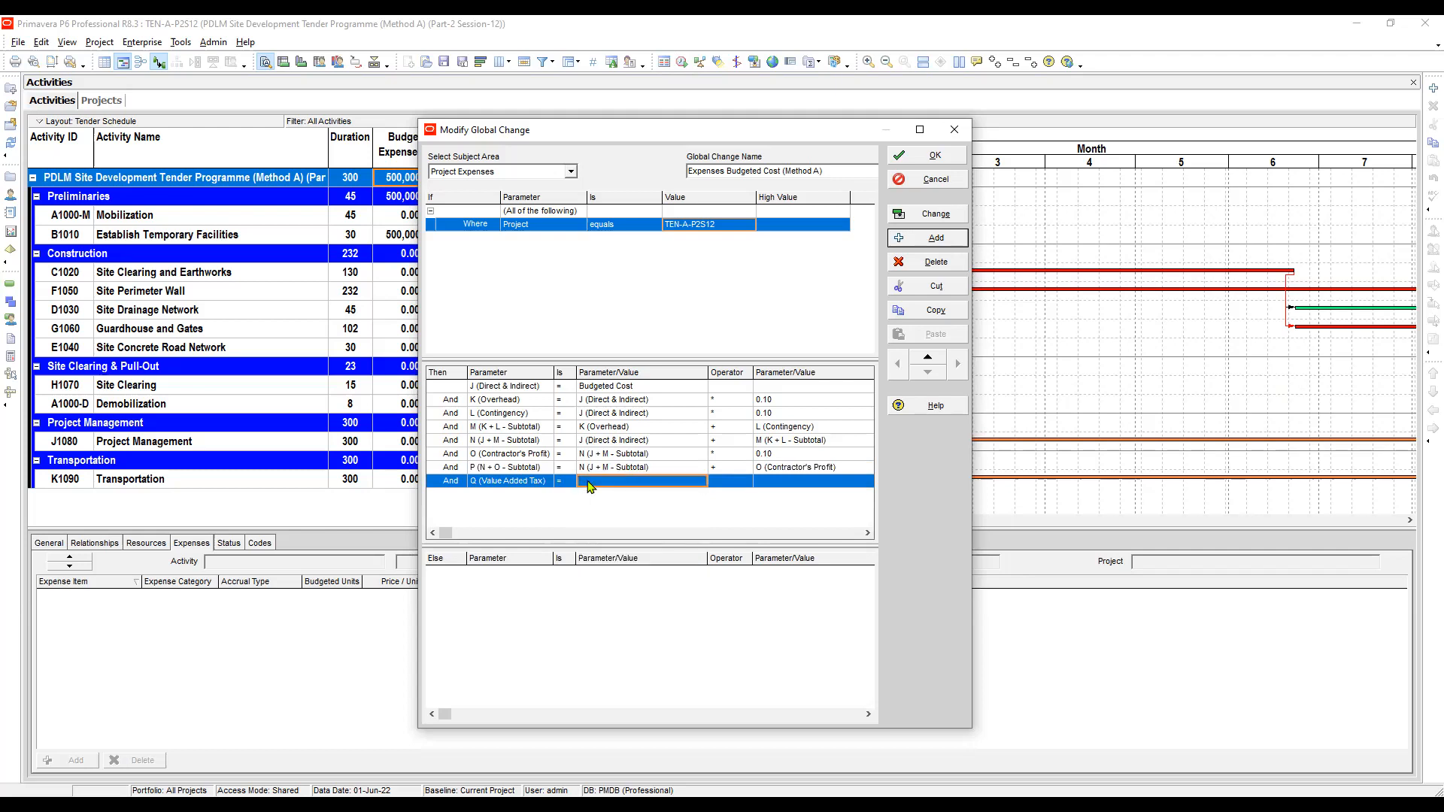
type("P")
key("Tab")
key("F2")
key("alt+Down")
key("Down")
key("Down")
key("Down")
key("Return")
key("Tab")
key("F2")
type("0")
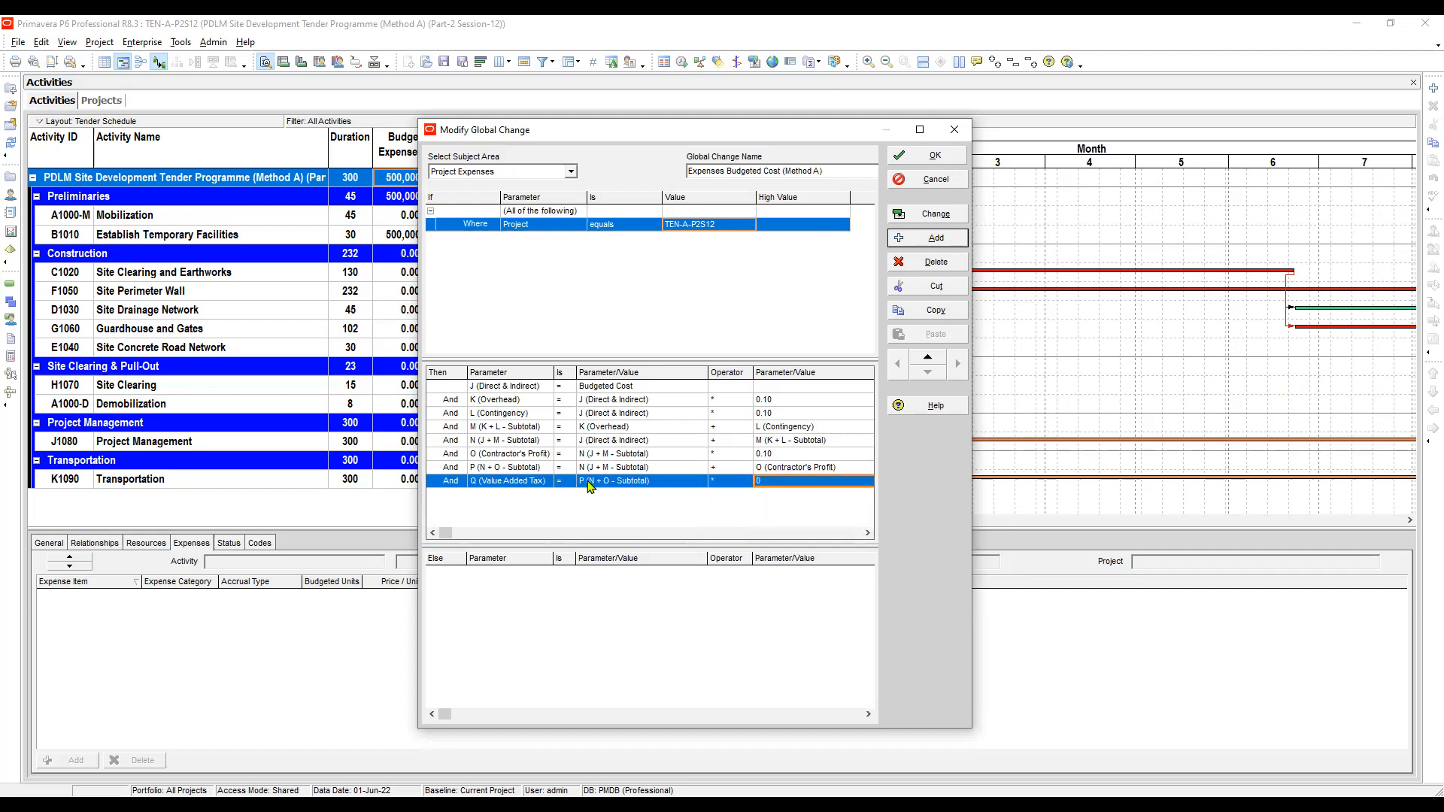
type("0.15")
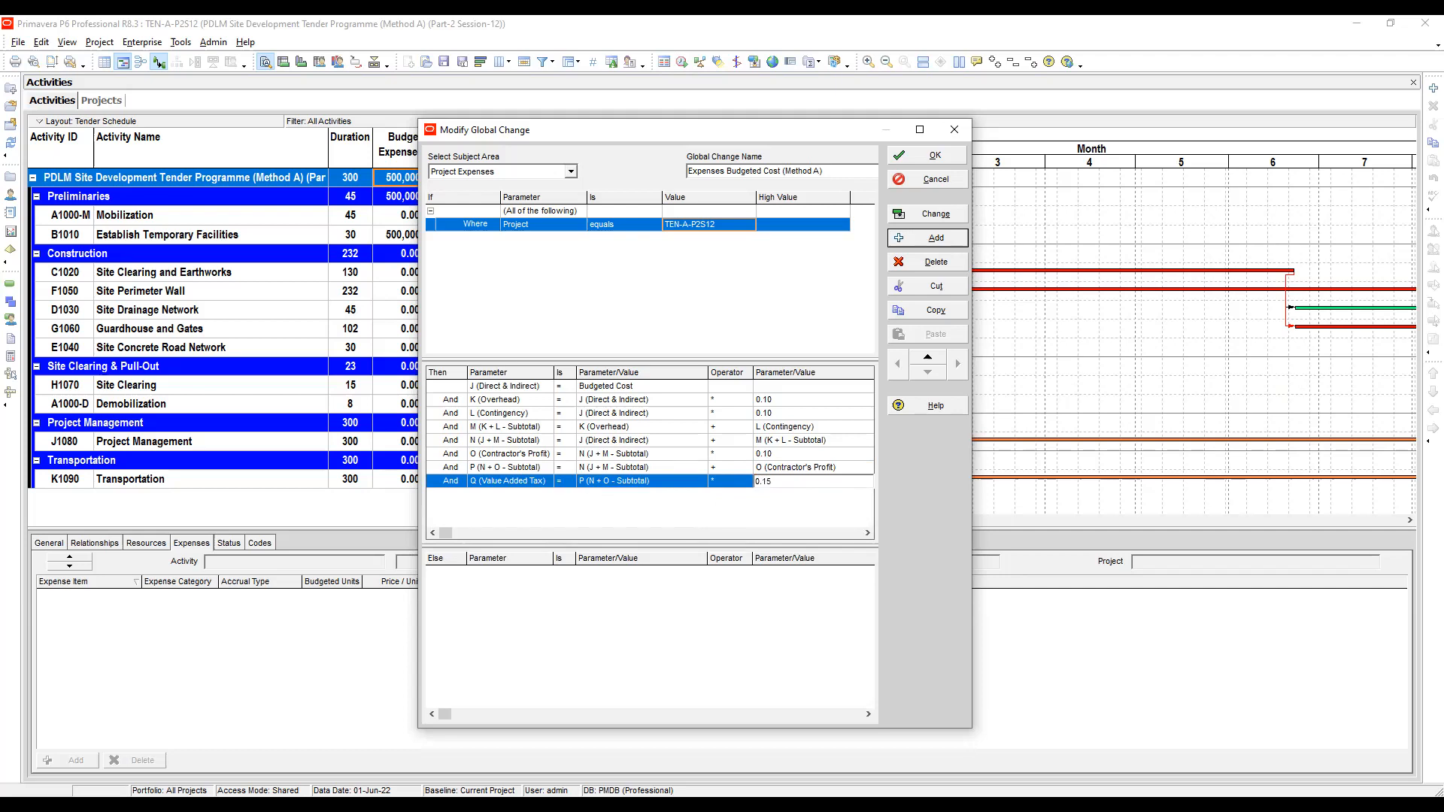
- Review each row of the Then conditions to check the parameters, operators and values
left_click(519, 471)
left_click(517, 481)
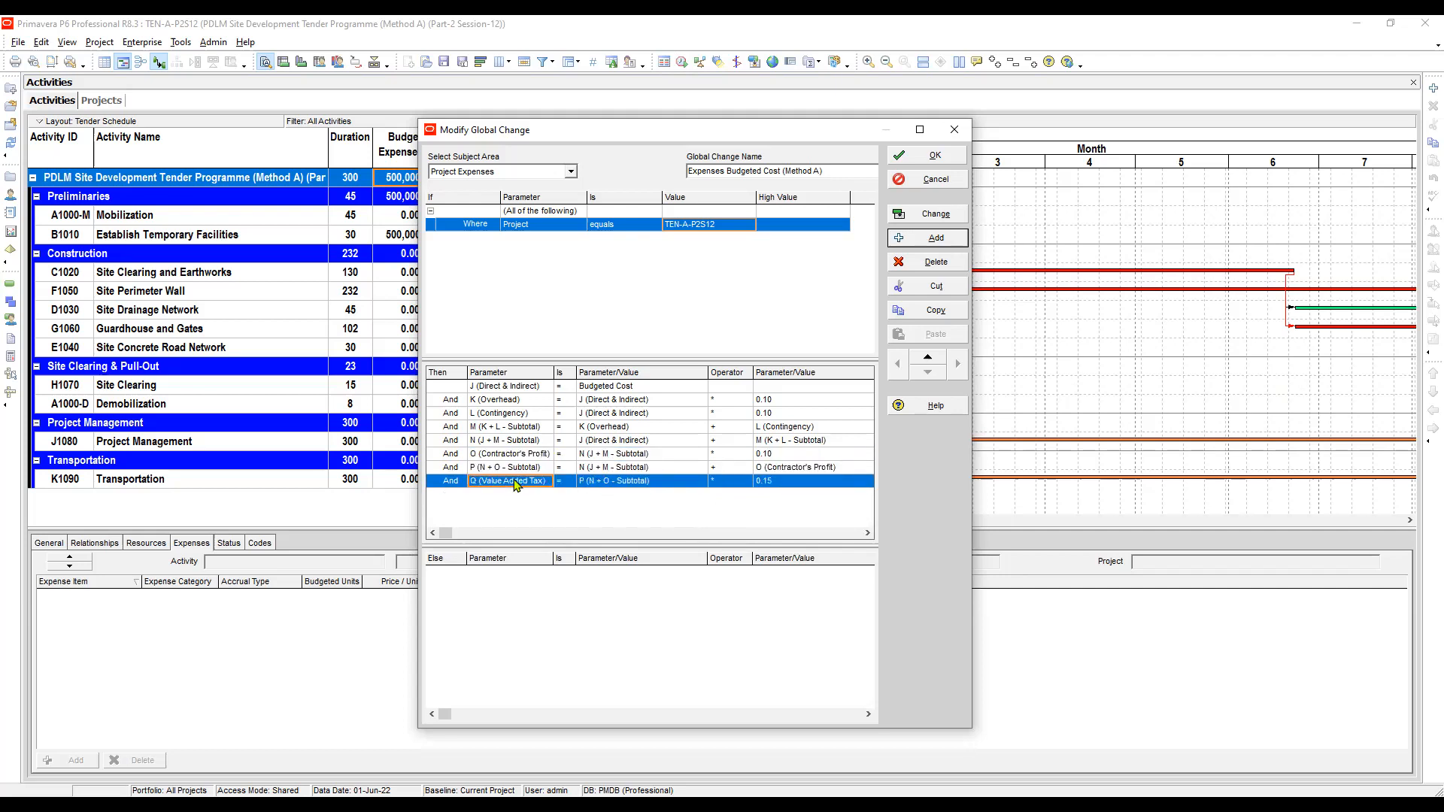
left_click(505, 387)
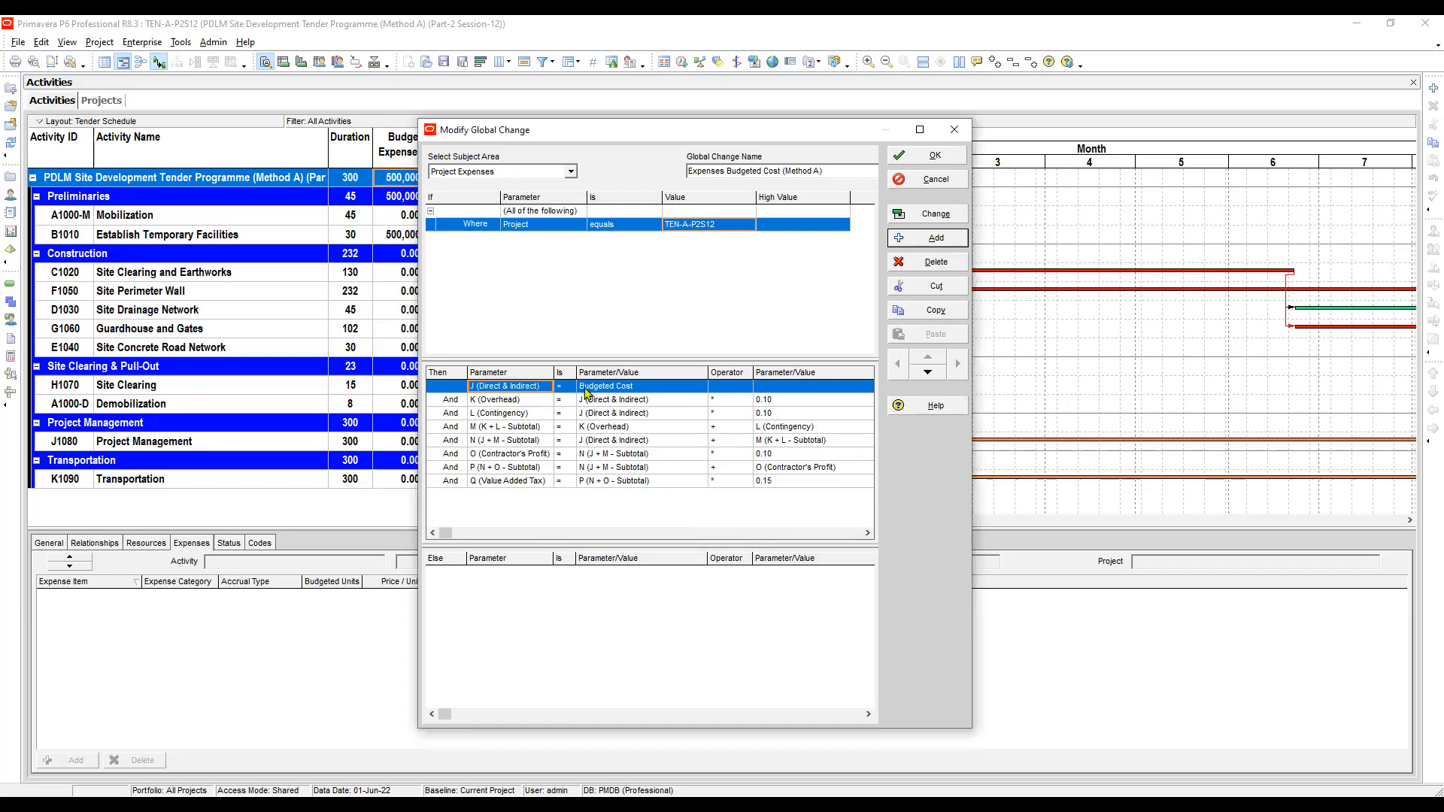
left_click(586, 393)
key("Down")
key("Right")
key("Right")
key("Up")
key("Down")
key("Left")
key("Left")
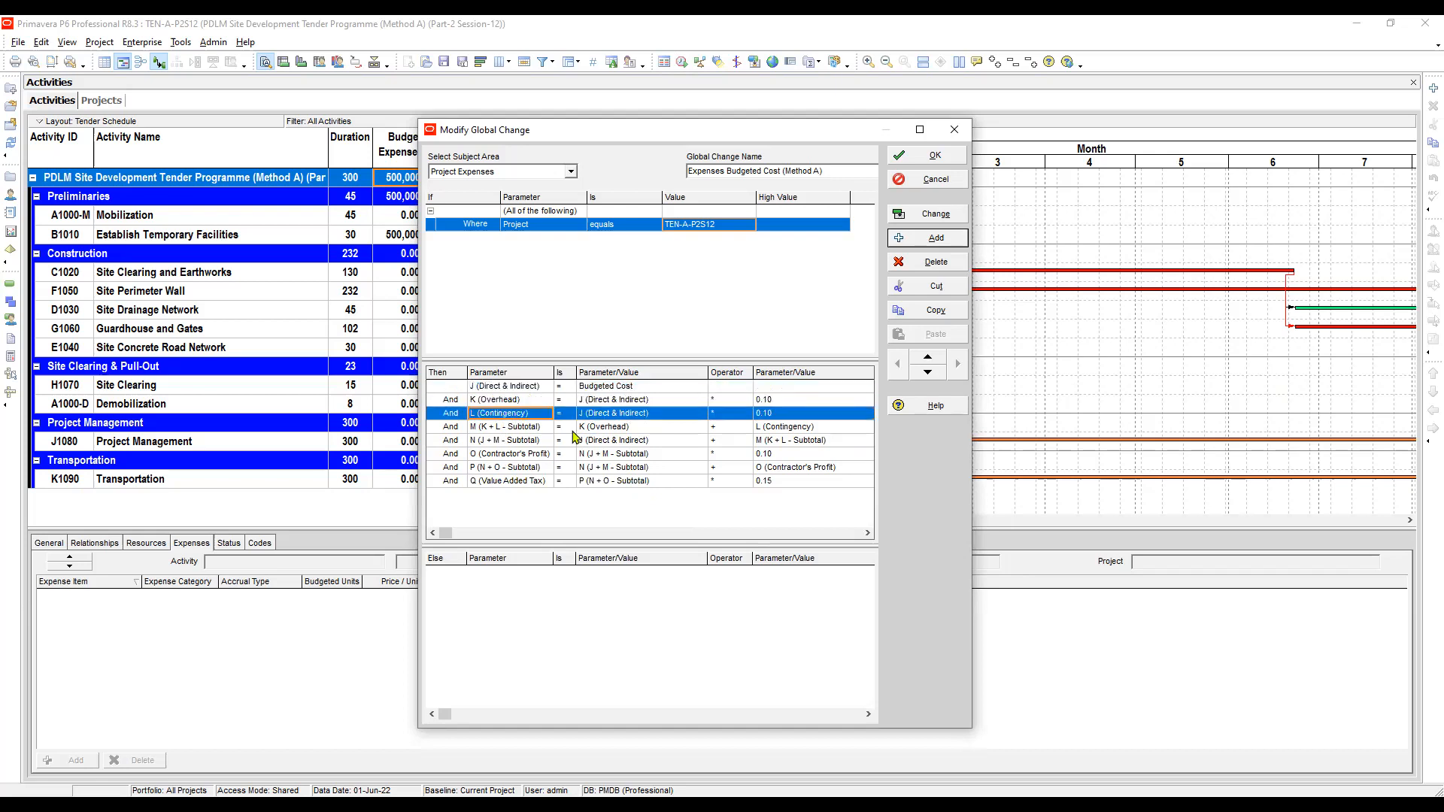
key("Down")
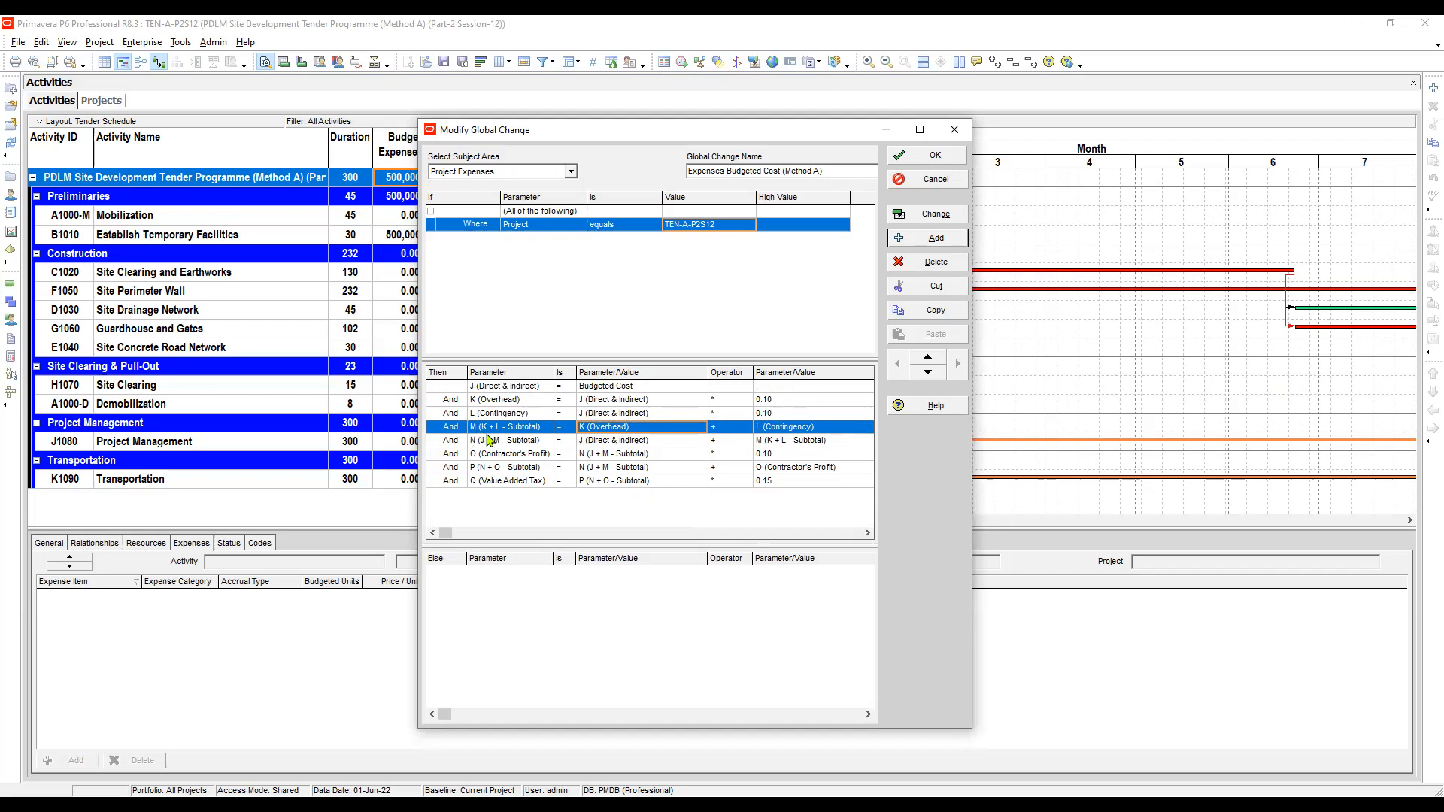
left_click(593, 443)
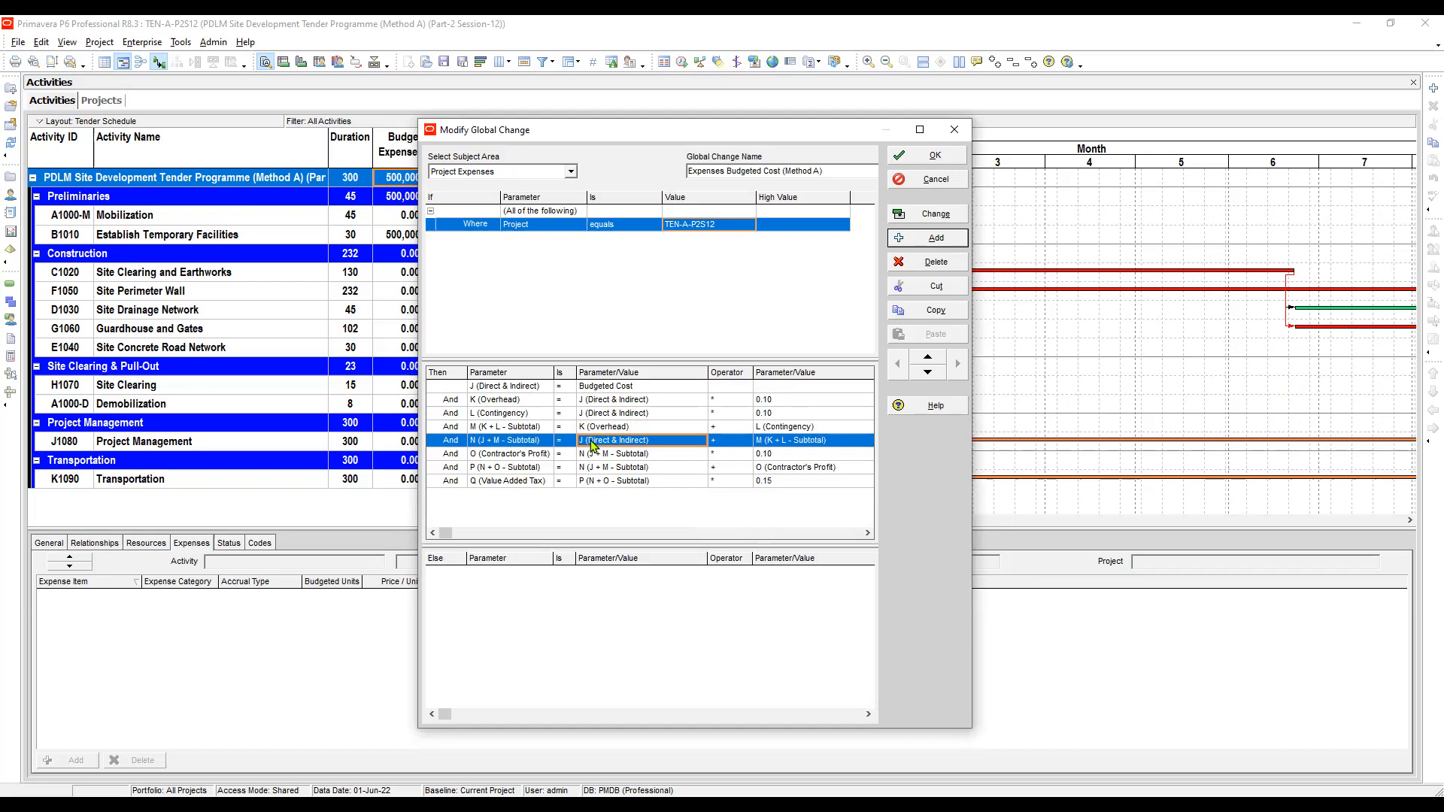
key("Down")
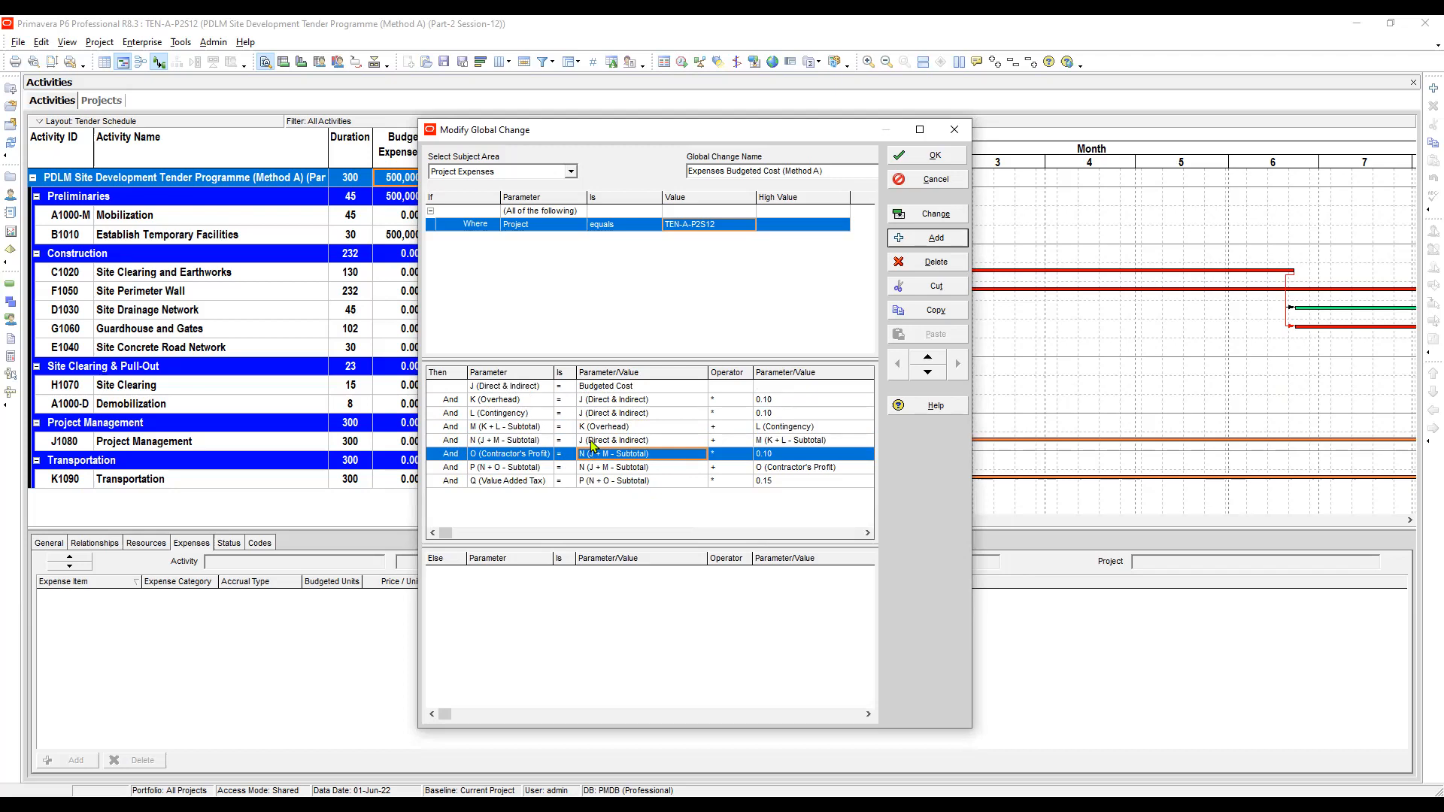
key("Right")
key("Right")
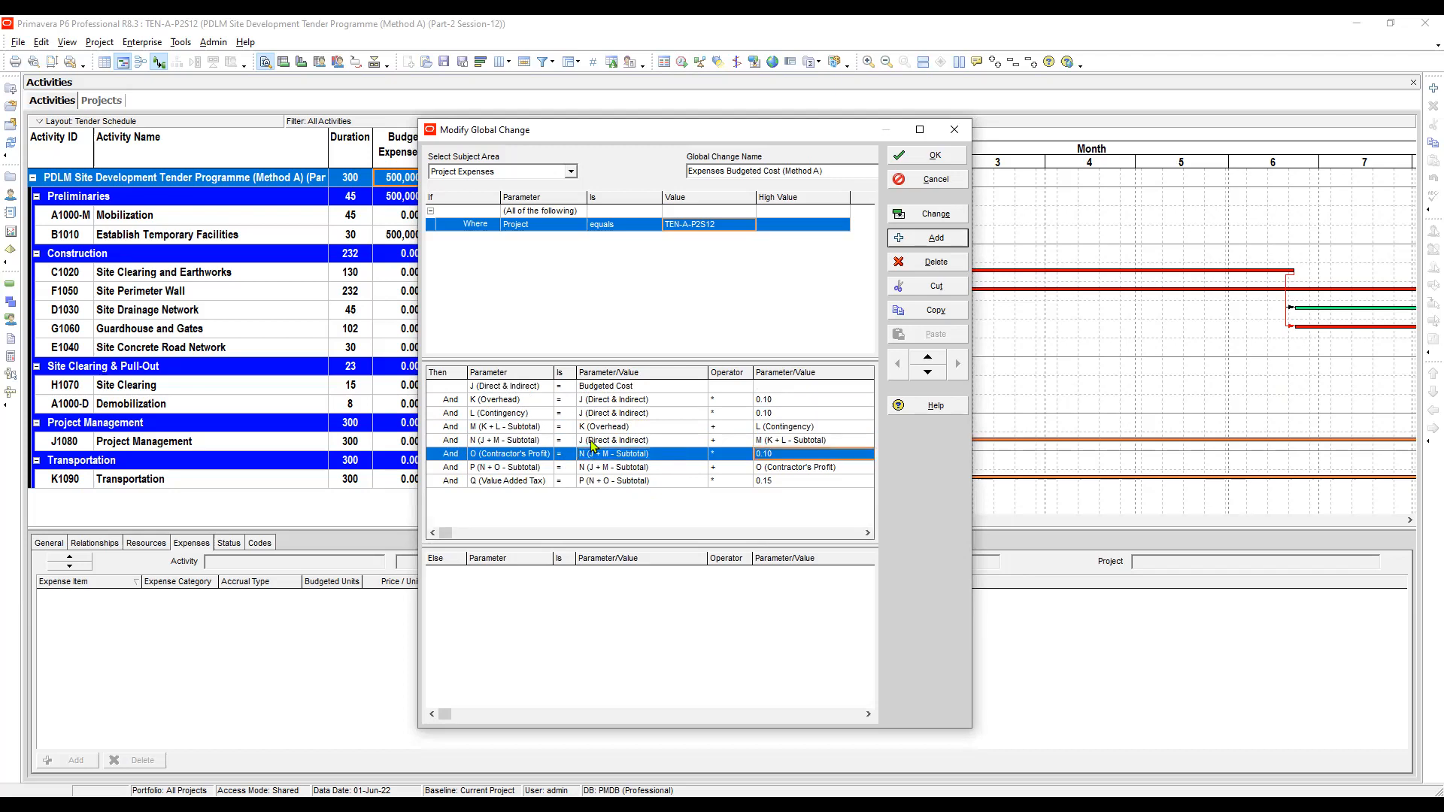
left_click(576, 467)
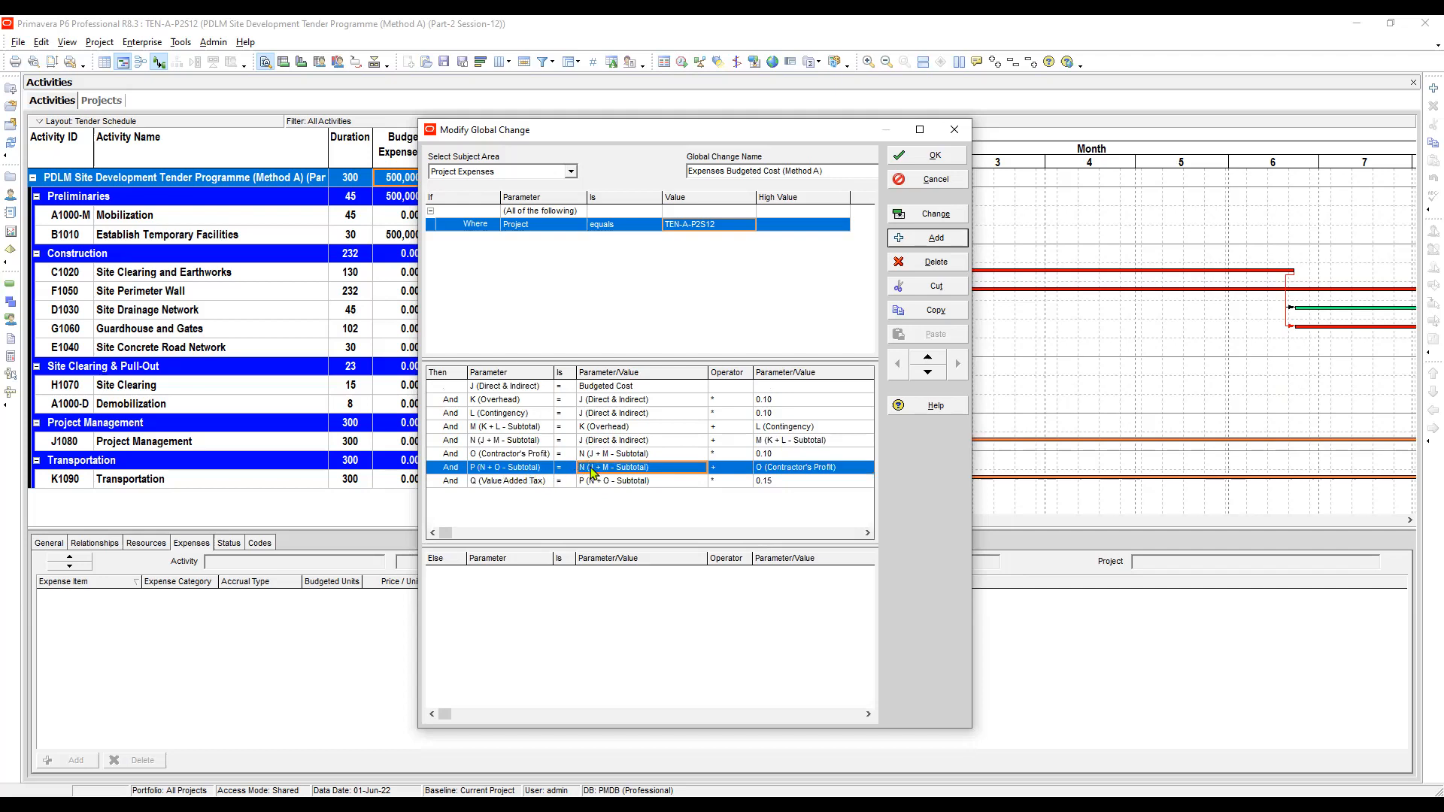
key("Right")
key("Right")
double_click(540, 475)
key("Escape")
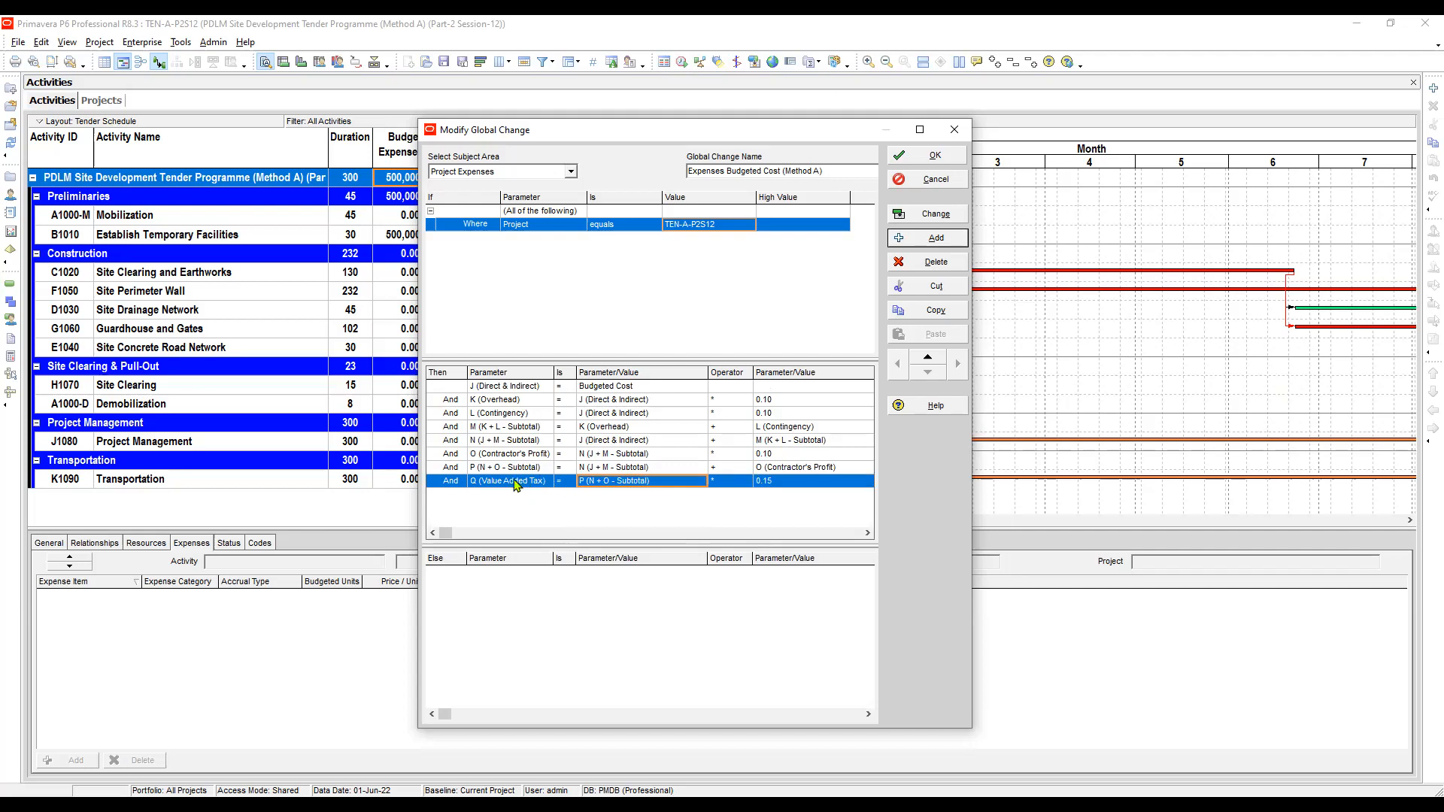
key("Tab")
key("Tab")
left_click(521, 481)
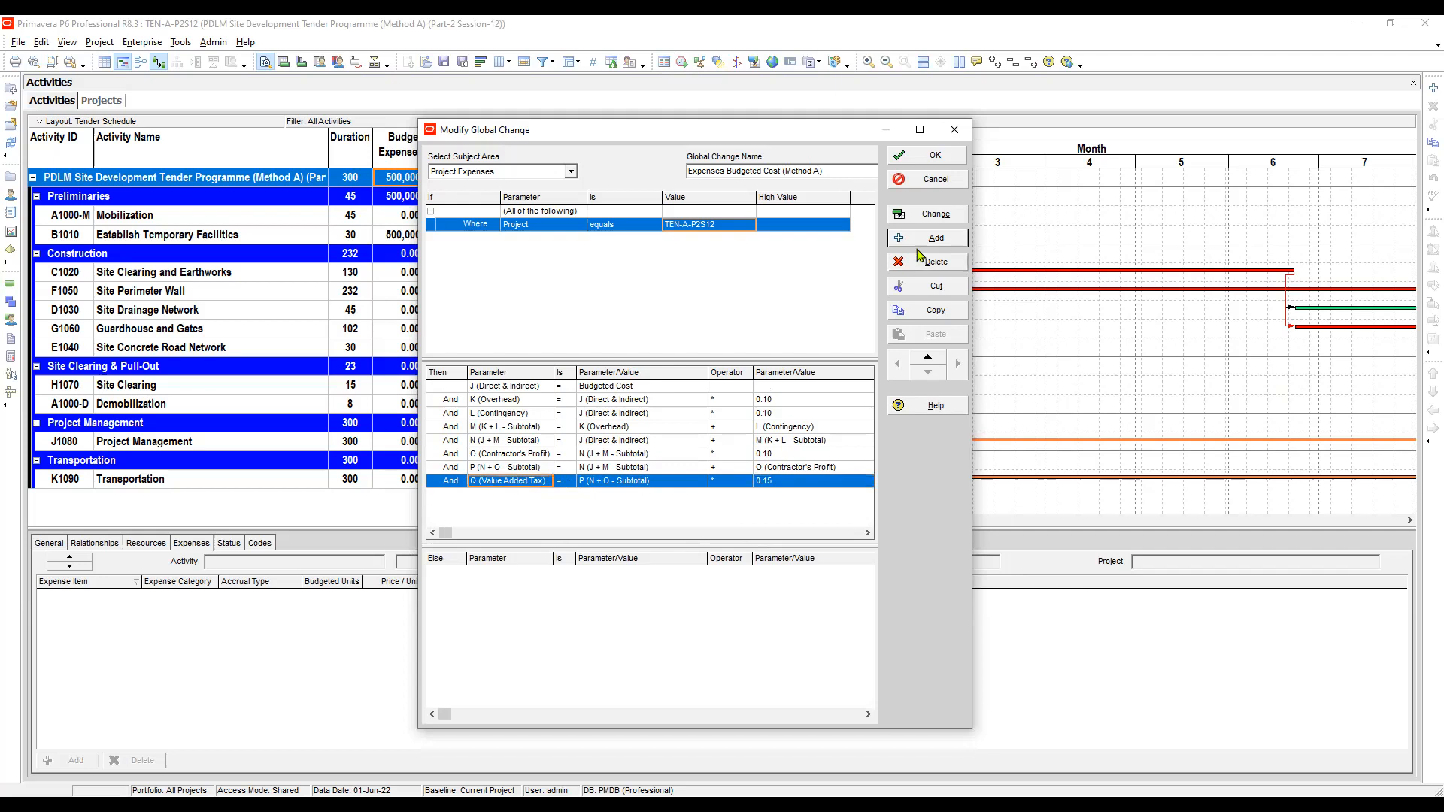
- Add a final row setting Budgeted Cost equal to P (N + O - Subtotal) plus Q (Value Added Tax)
left_click(936, 238)
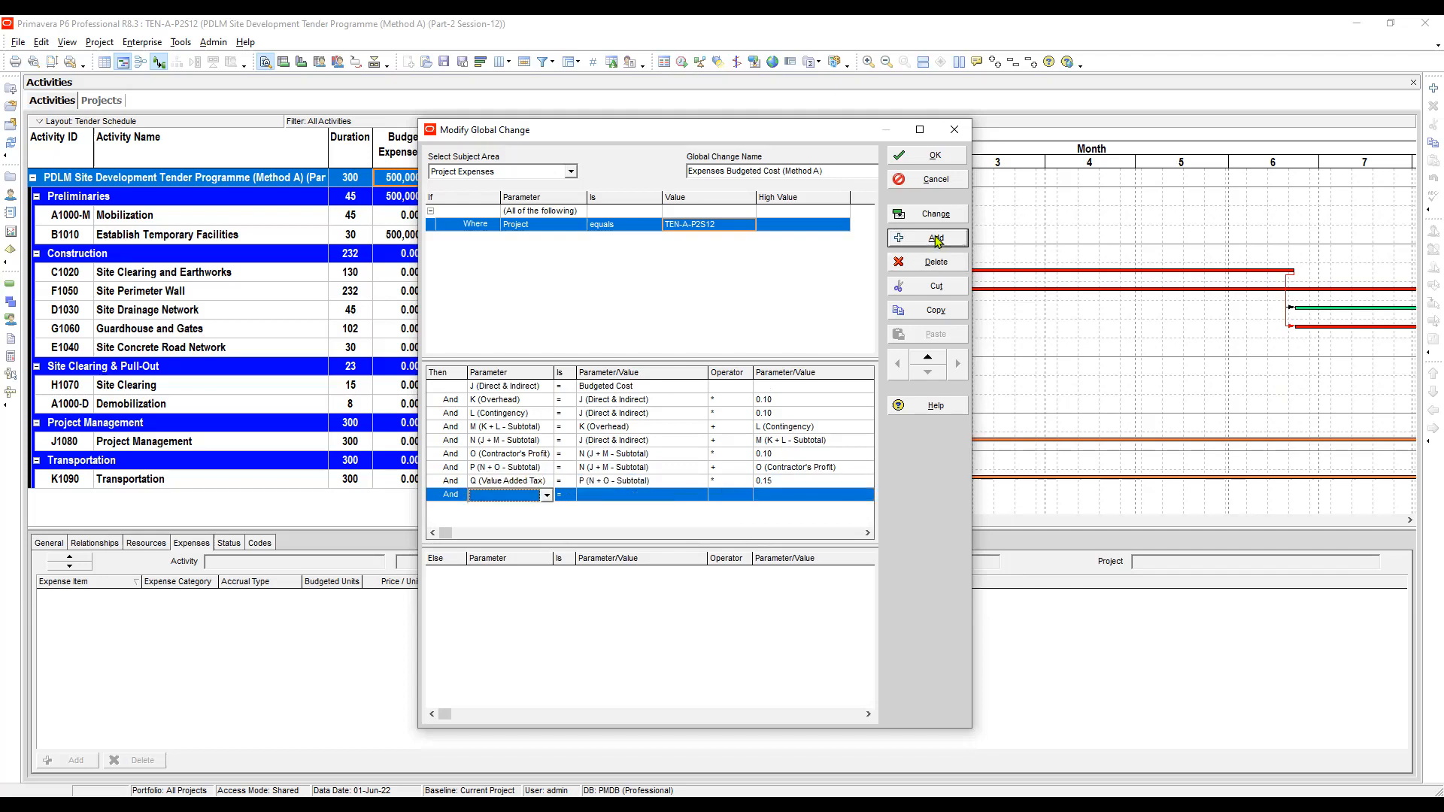
left_click(509, 498)
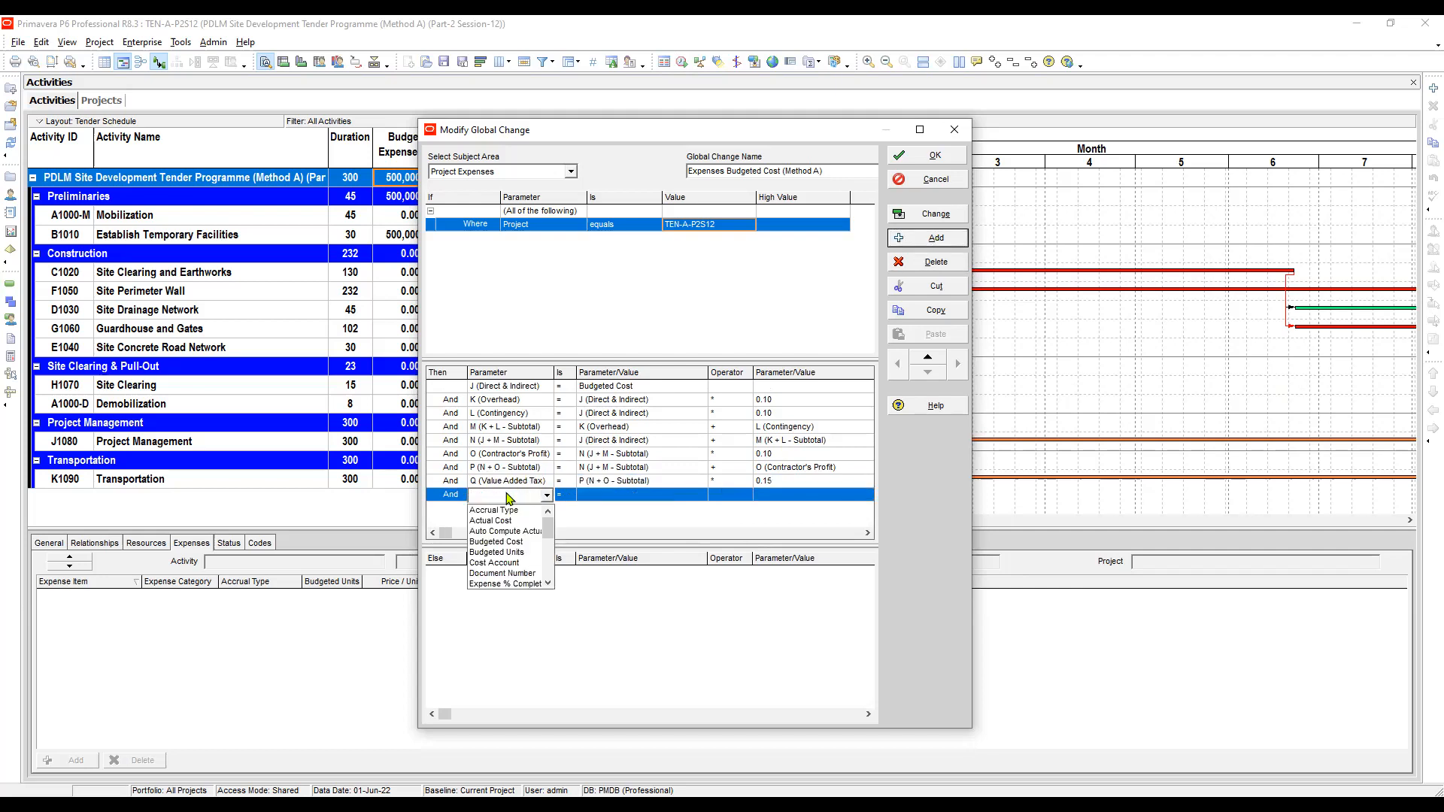
left_click(497, 542)
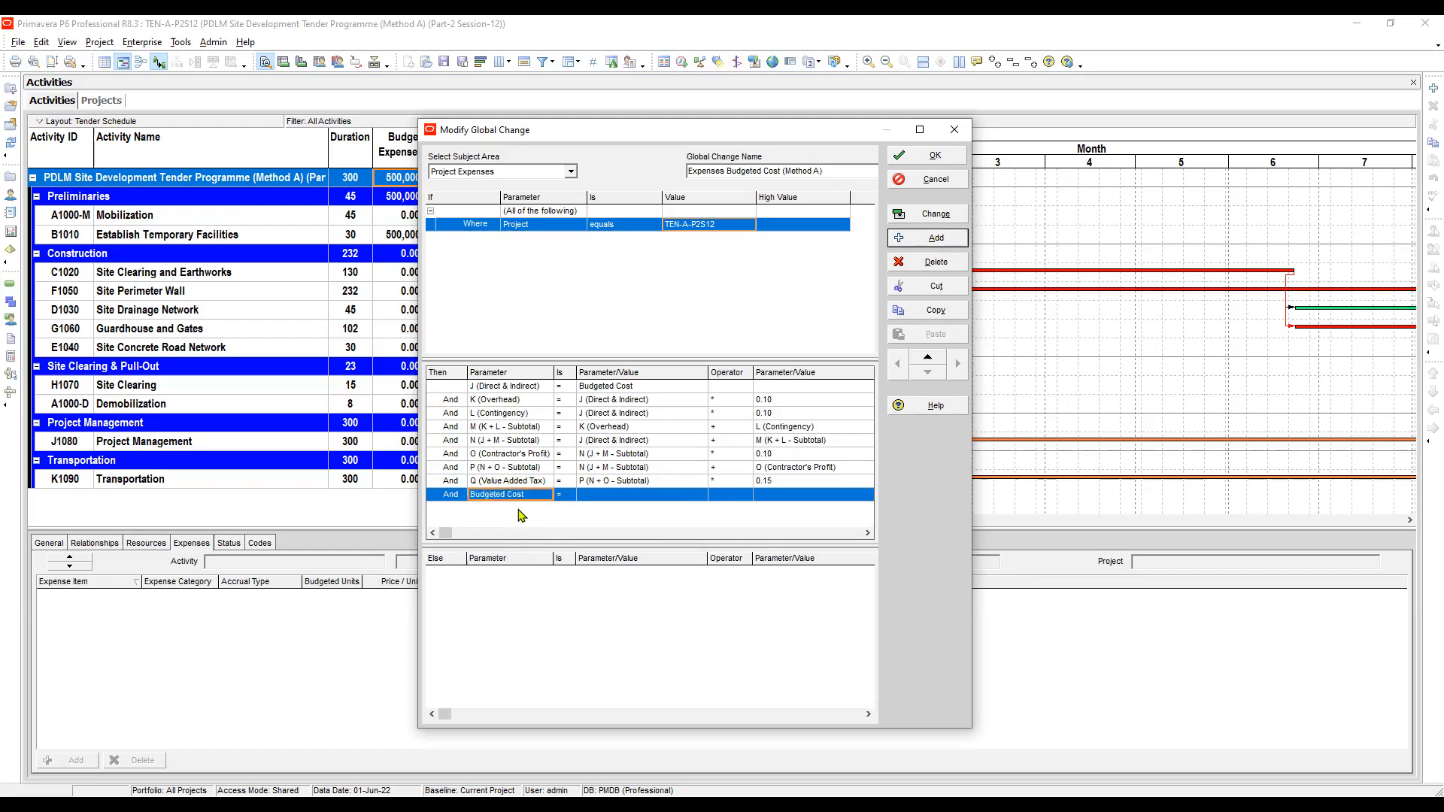
left_click(591, 496)
left_click(591, 498)
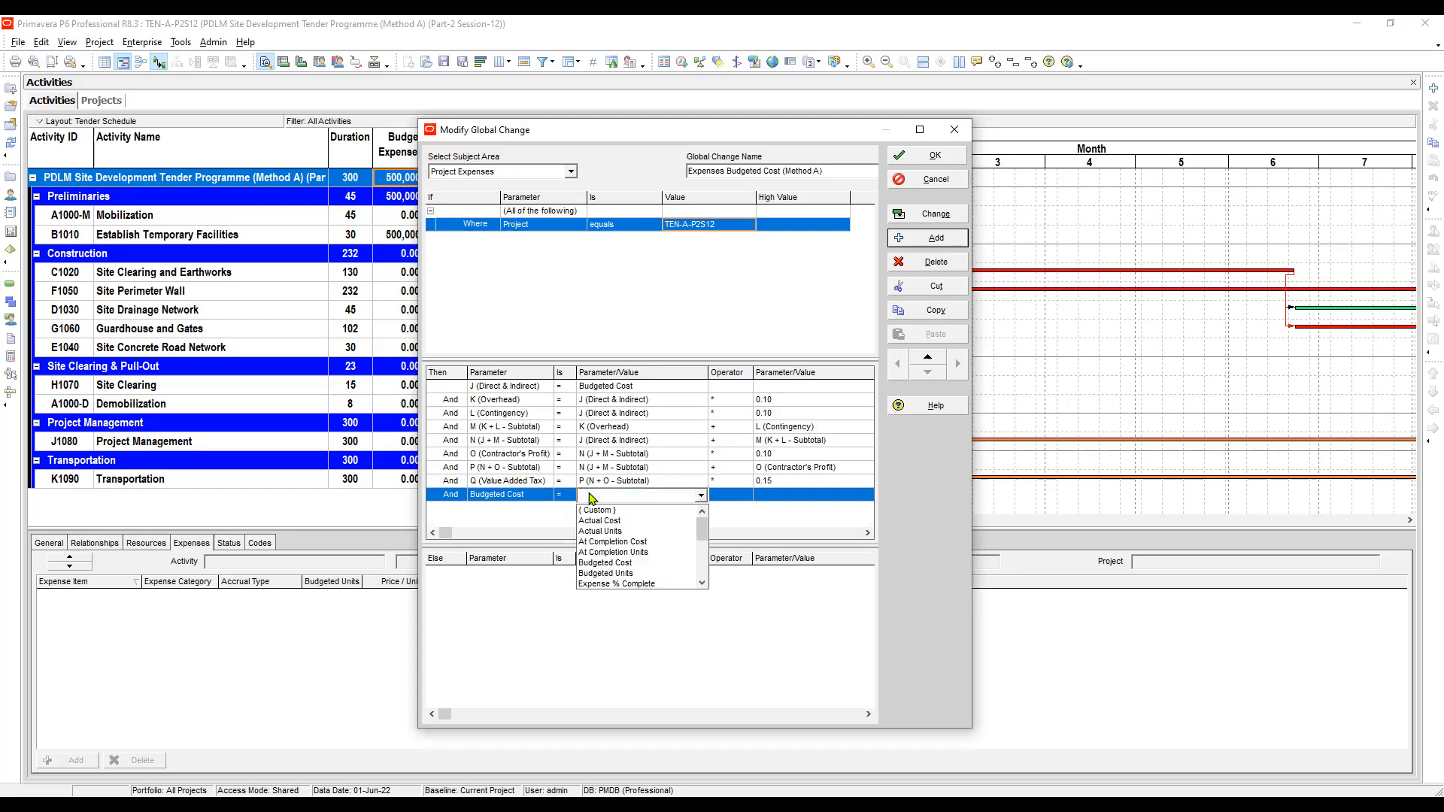
key("p")
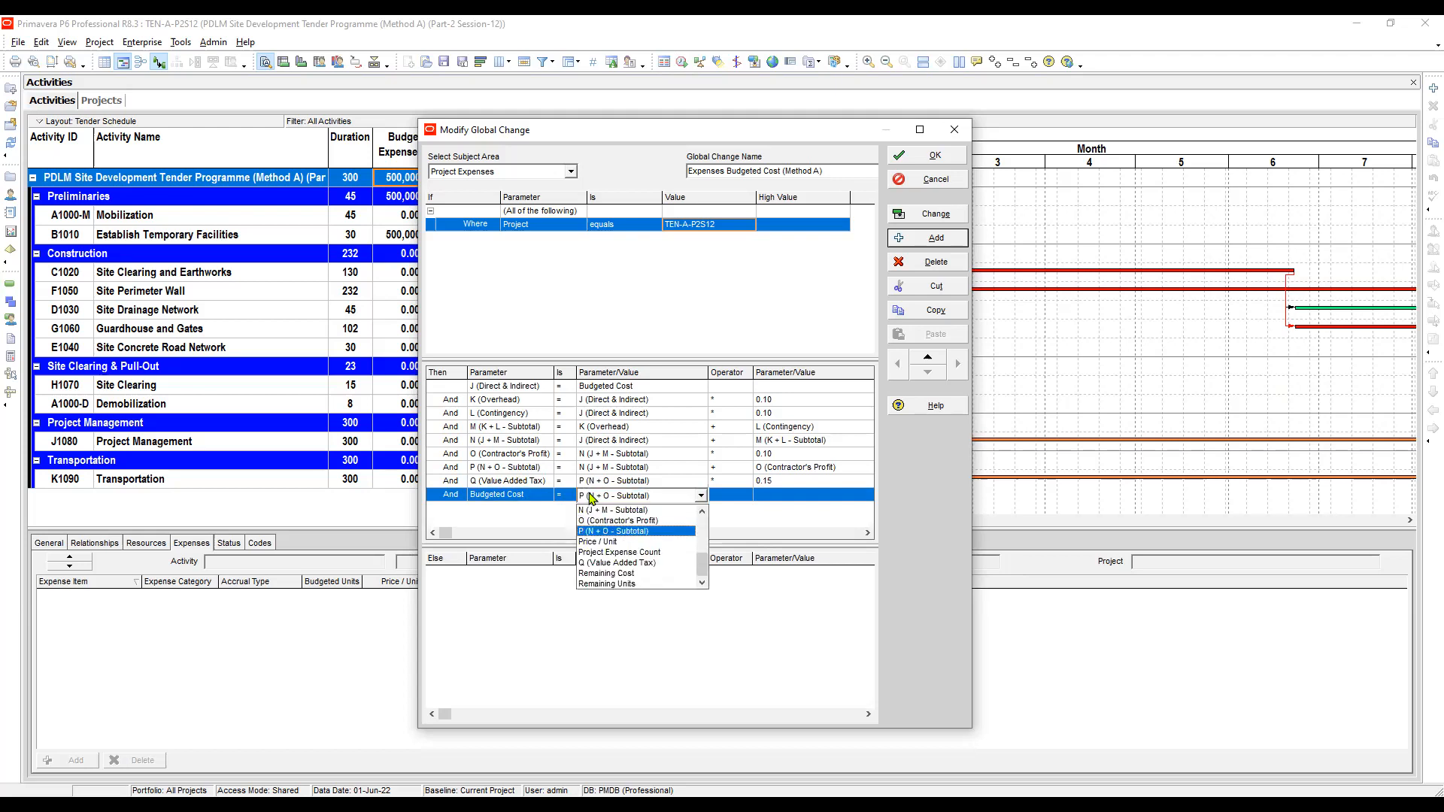
key("Return")
key("Tab")
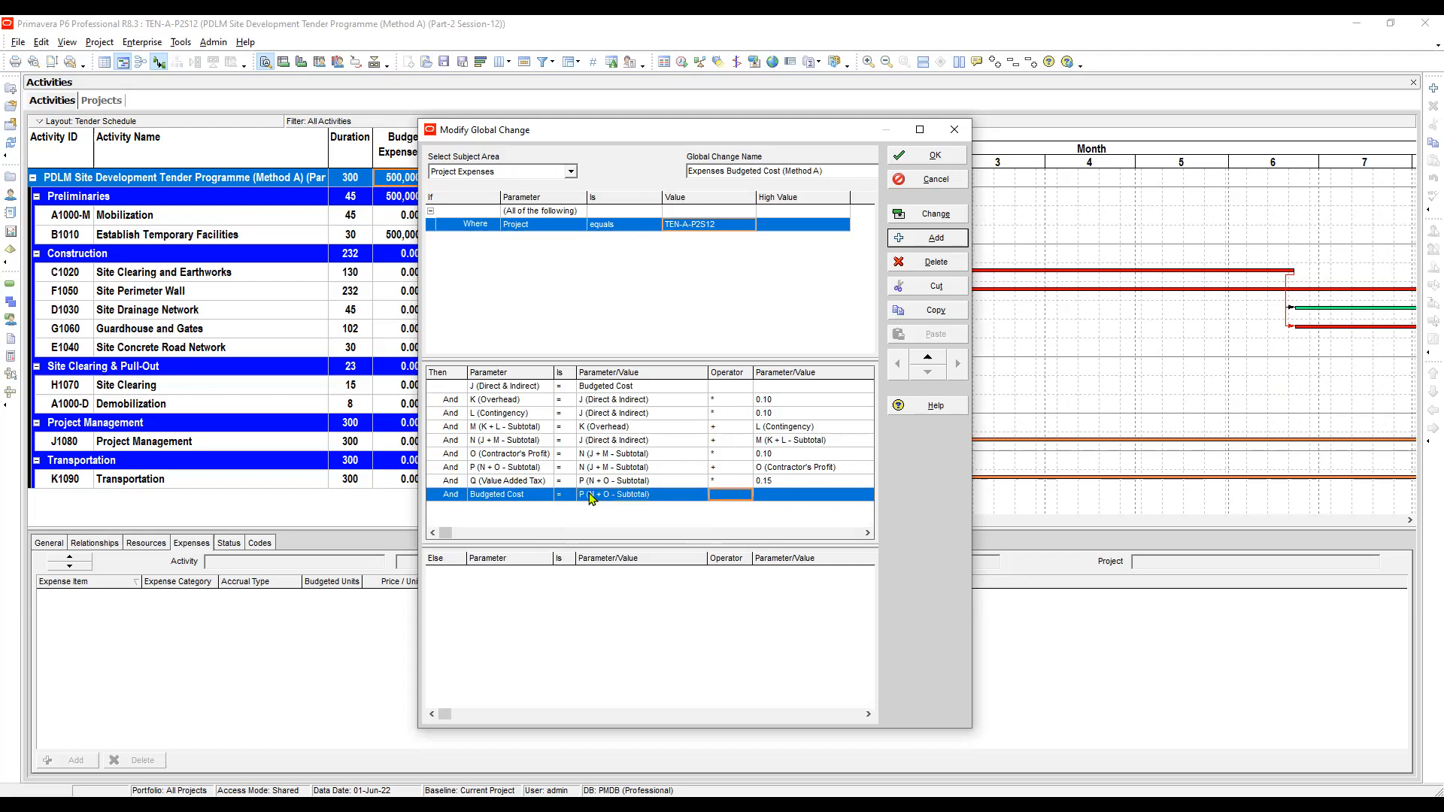
type("+")
key("Tab")
key("F2")
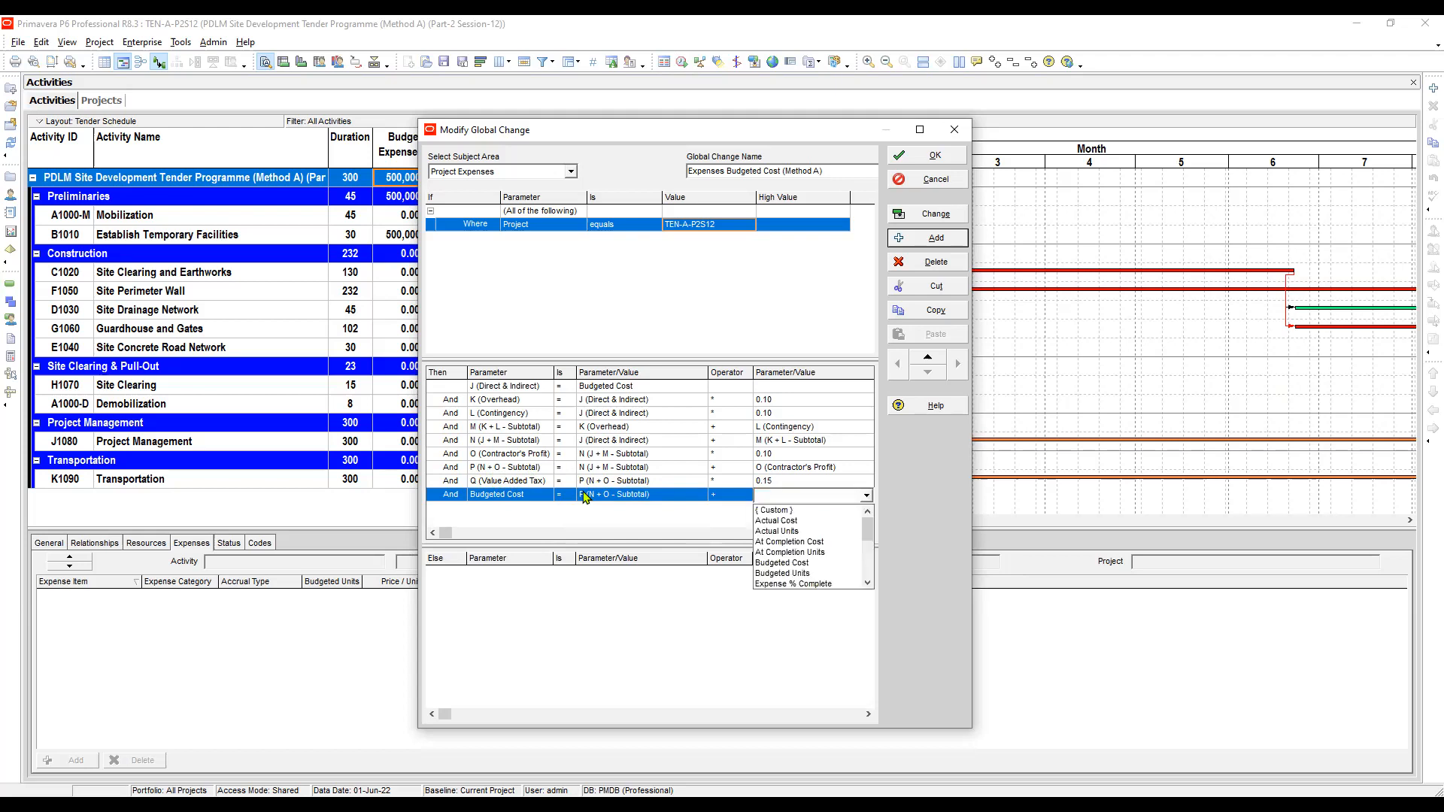
key("q")
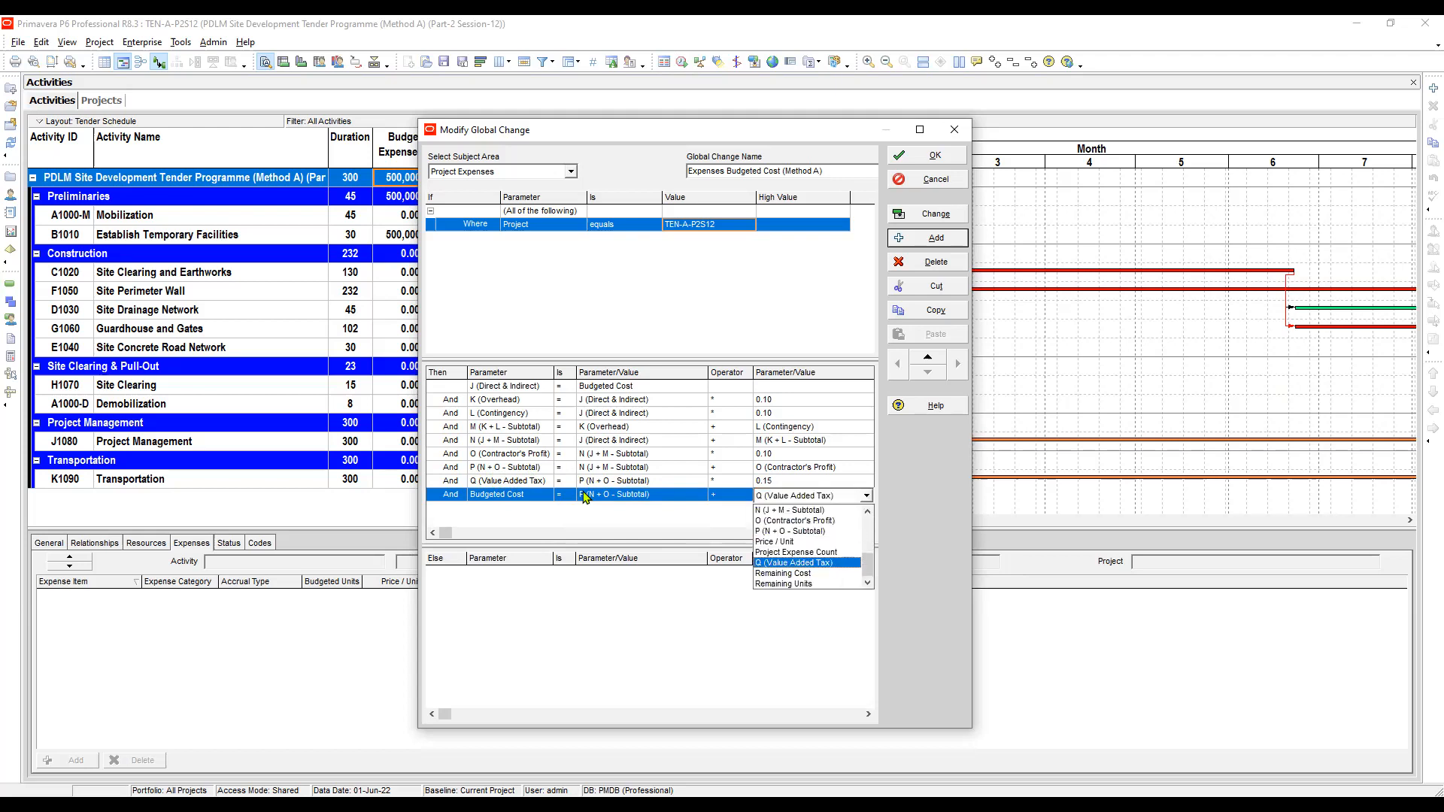
key("Return")
key("Left")
key("Left")
key("Left")
key("Left")
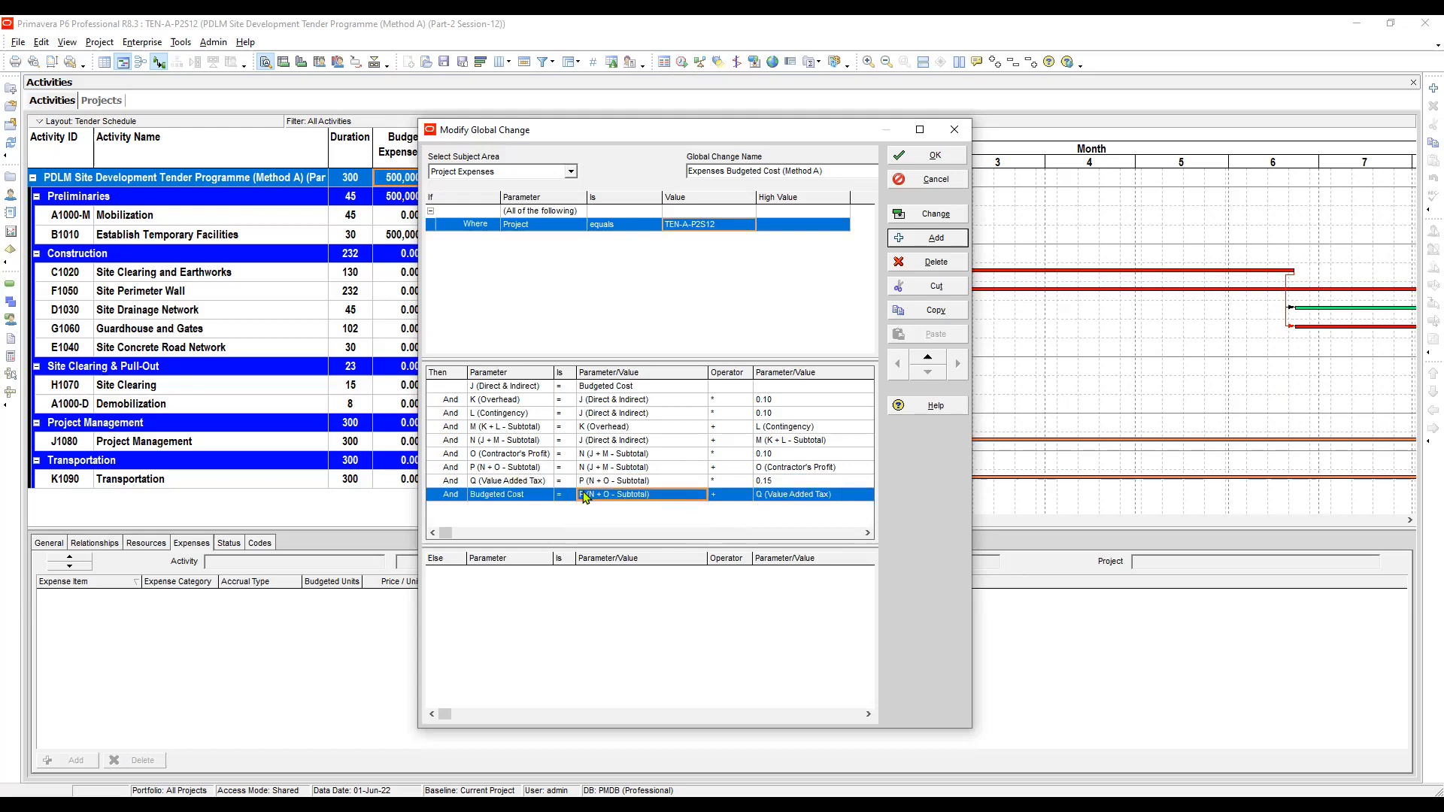
- Check the completed list of Then assignments row by row, from J (Direct & Indirect) to Budgeted Cost
key("ctrl+Home")
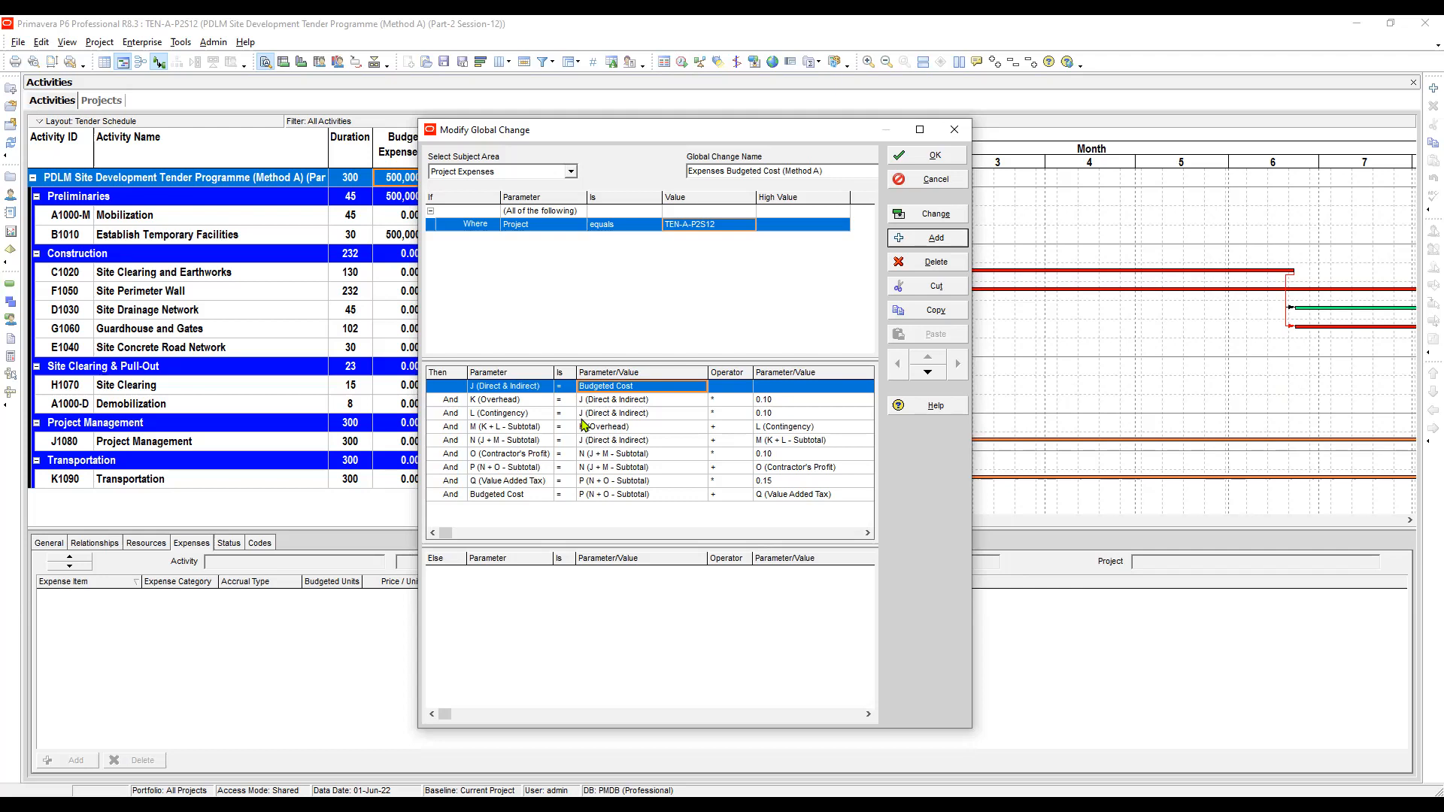
left_click(521, 409)
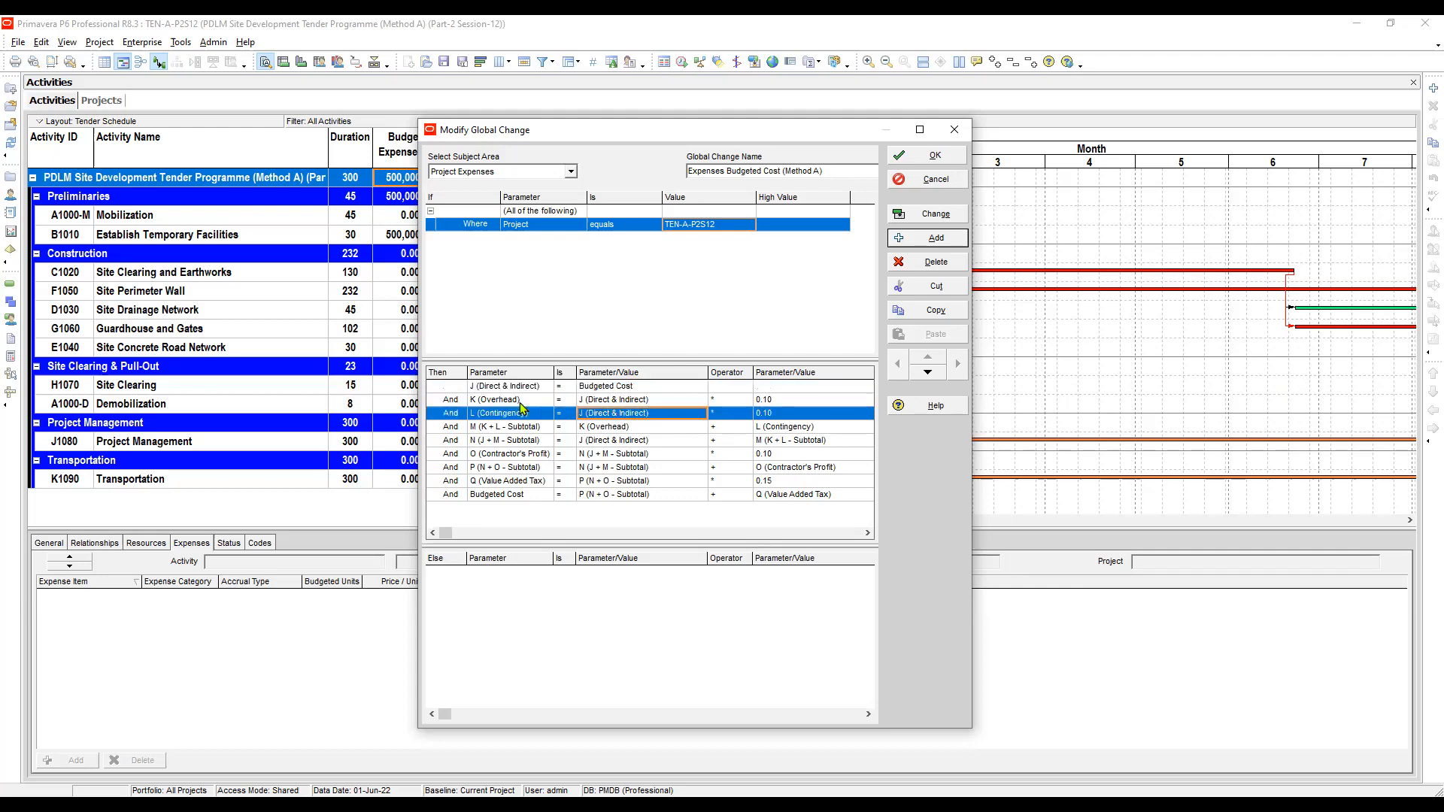
left_click(521, 401)
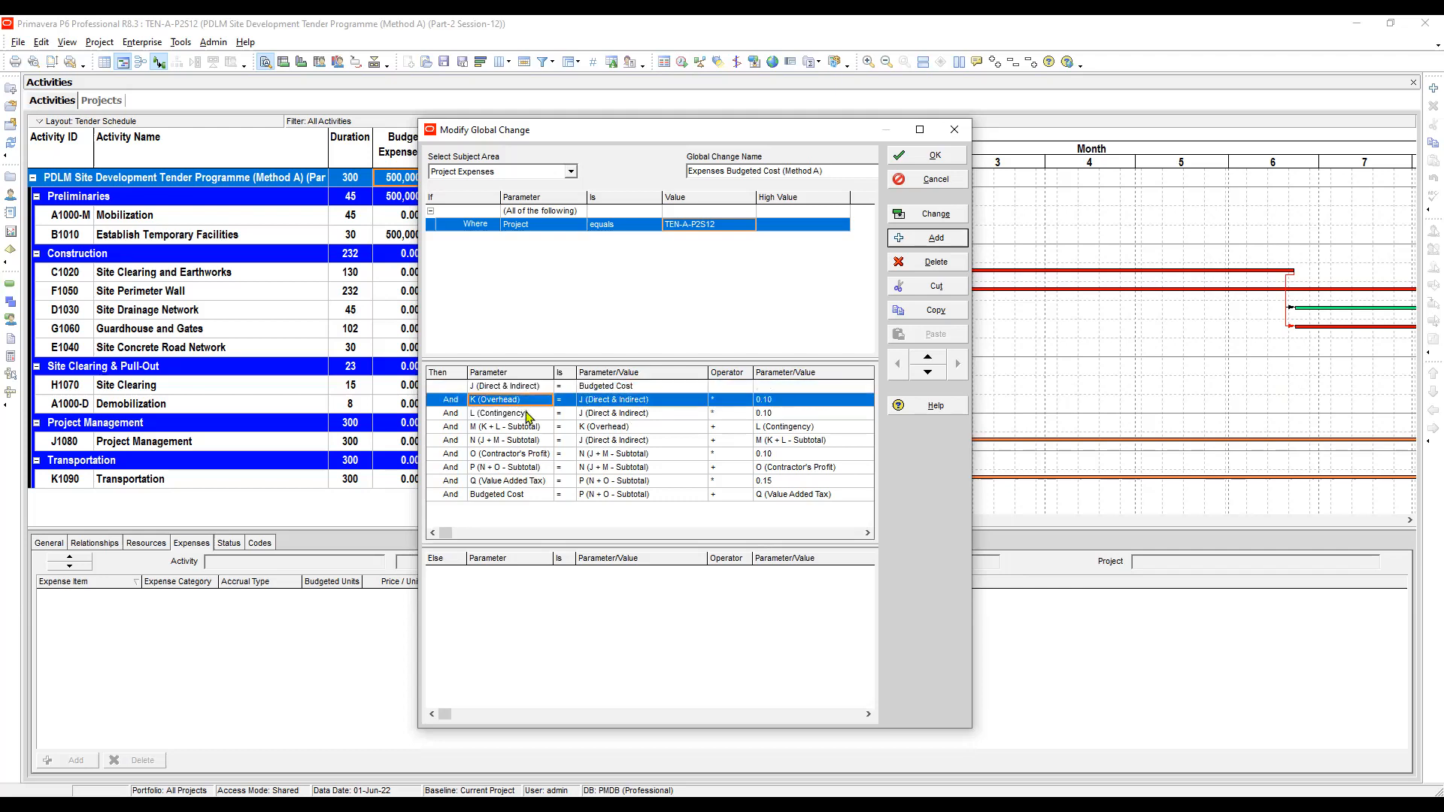
left_click(532, 482)
left_click(595, 387)
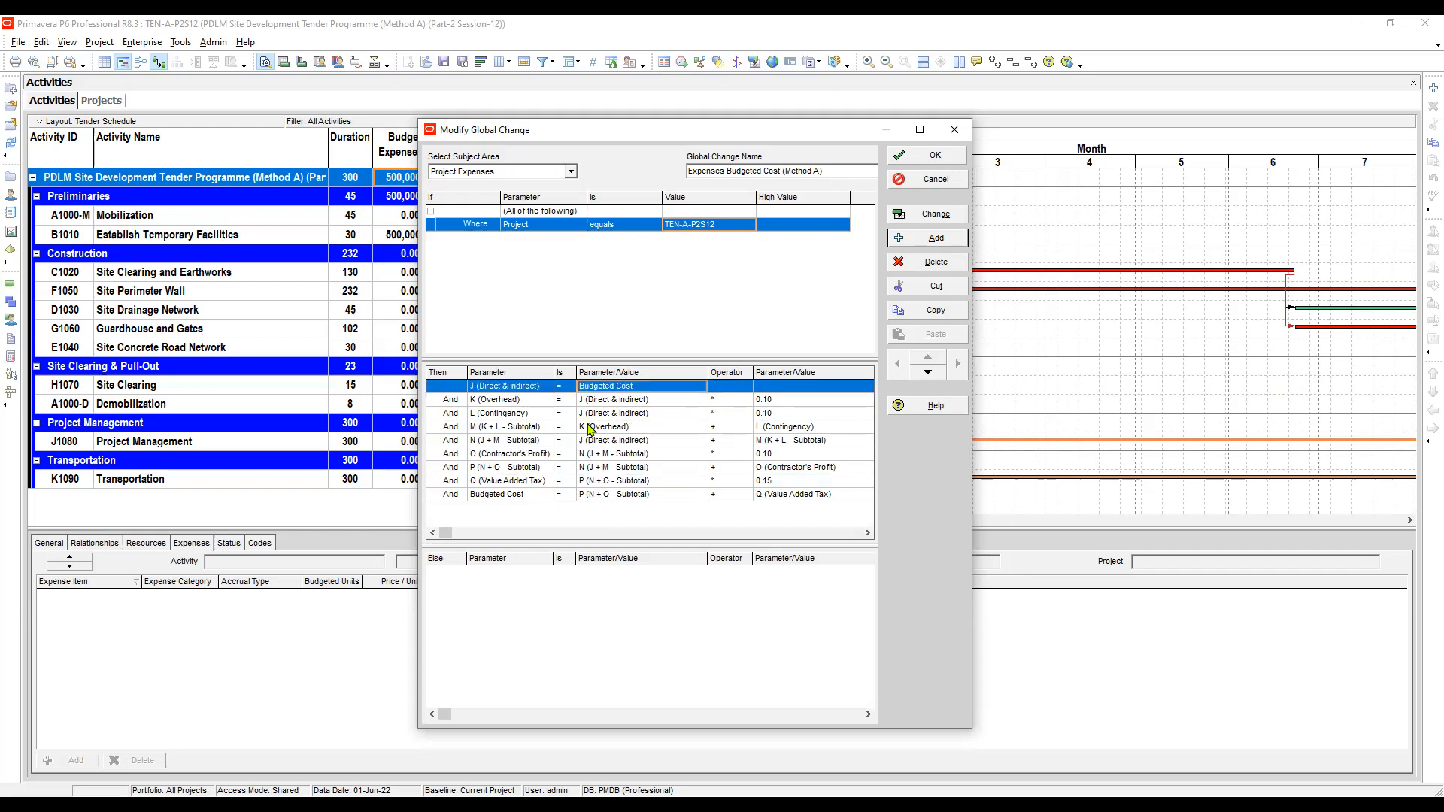
left_click(517, 496)
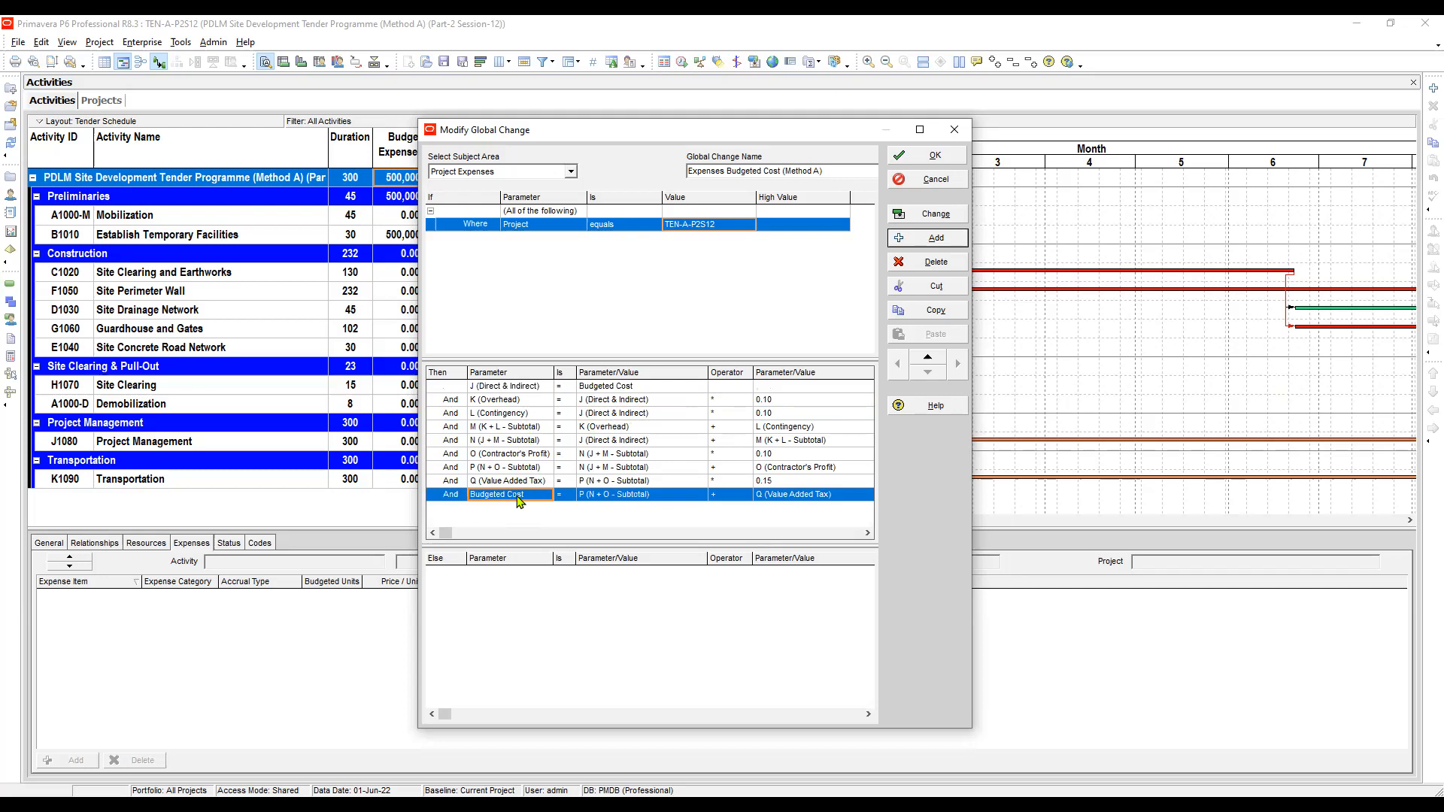
left_click(590, 494)
- Run the Expenses Budgeted Cost (Method A) global change and agree to proceed to its report
left_click(673, 226)
left_click(673, 226)
left_click(1005, 282)
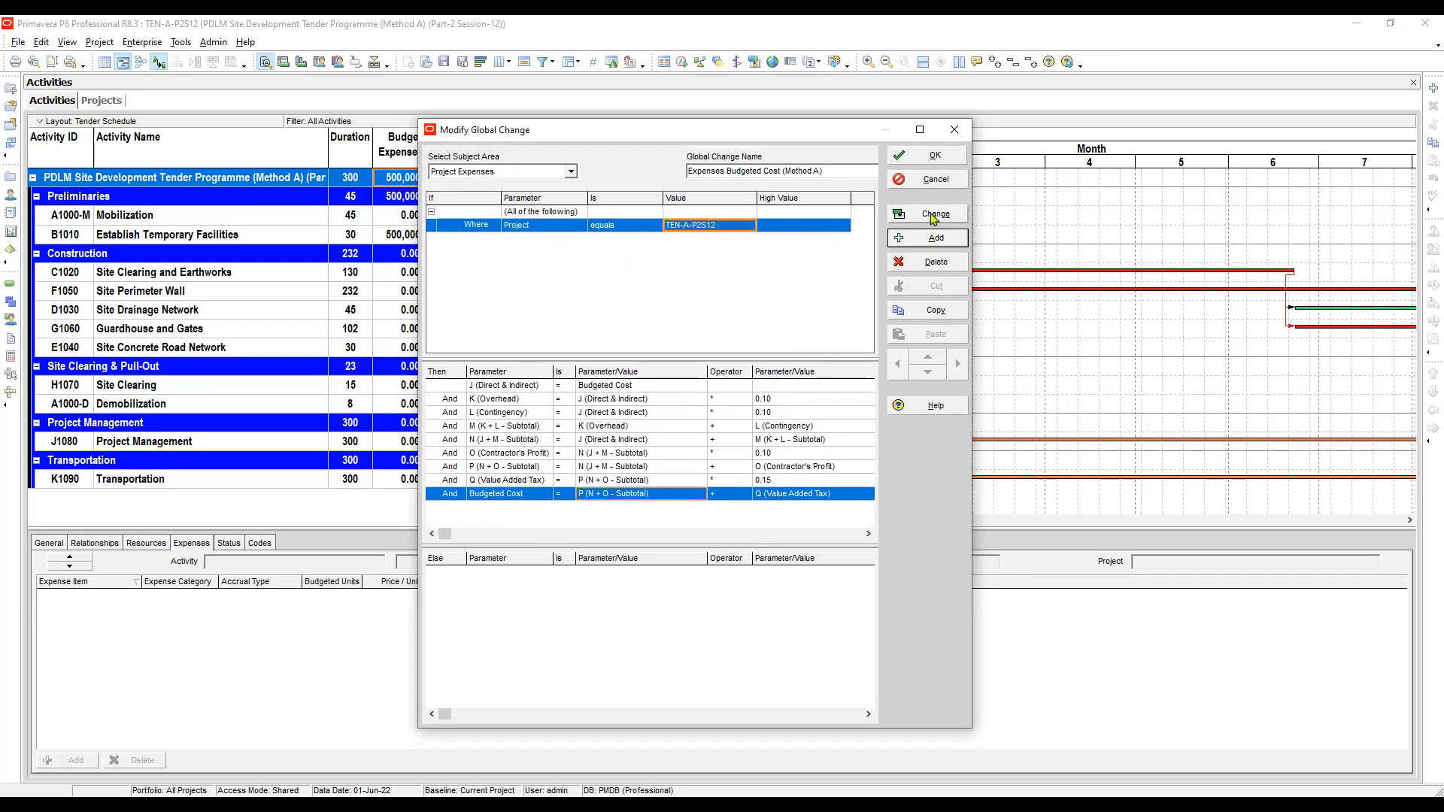
left_click(947, 217)
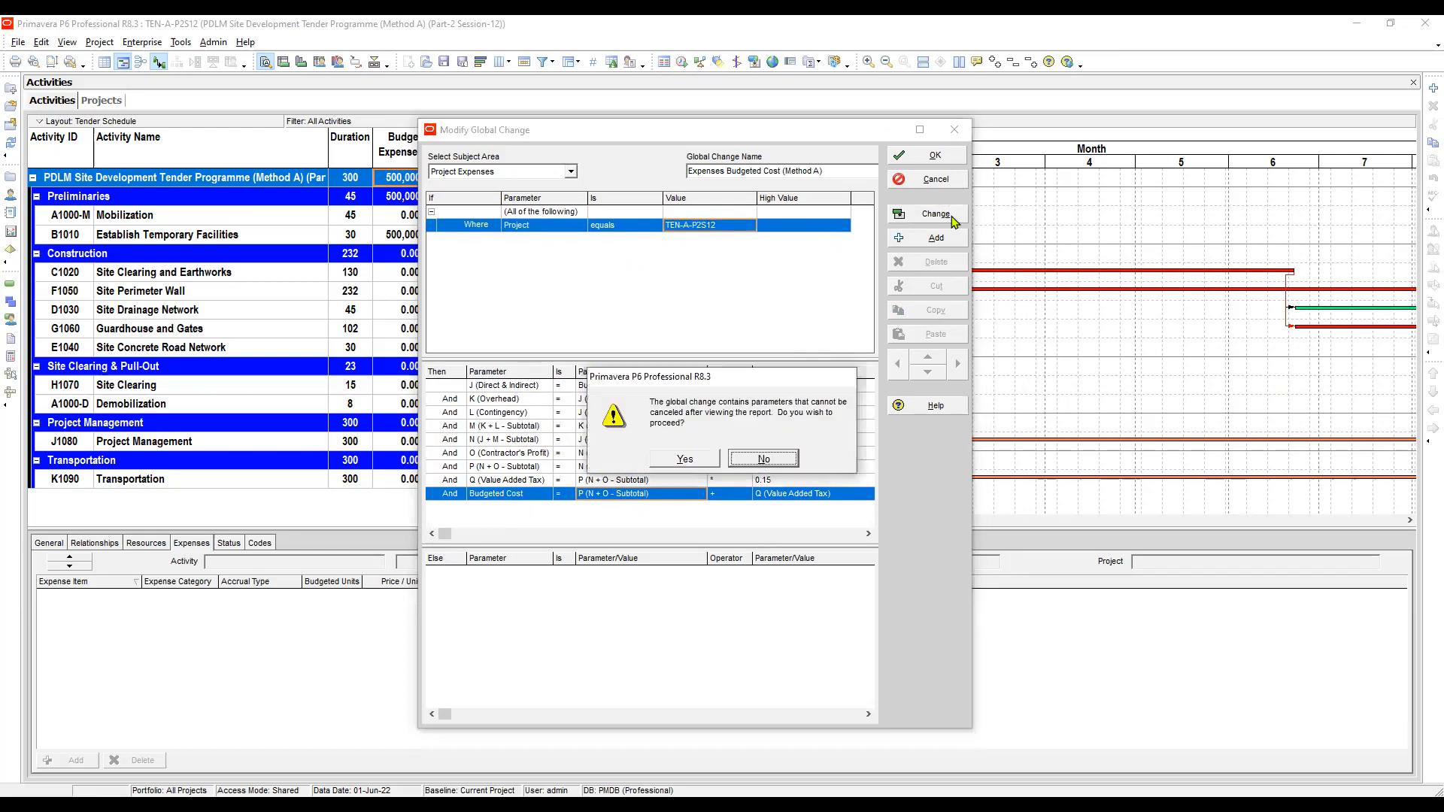
key("y")
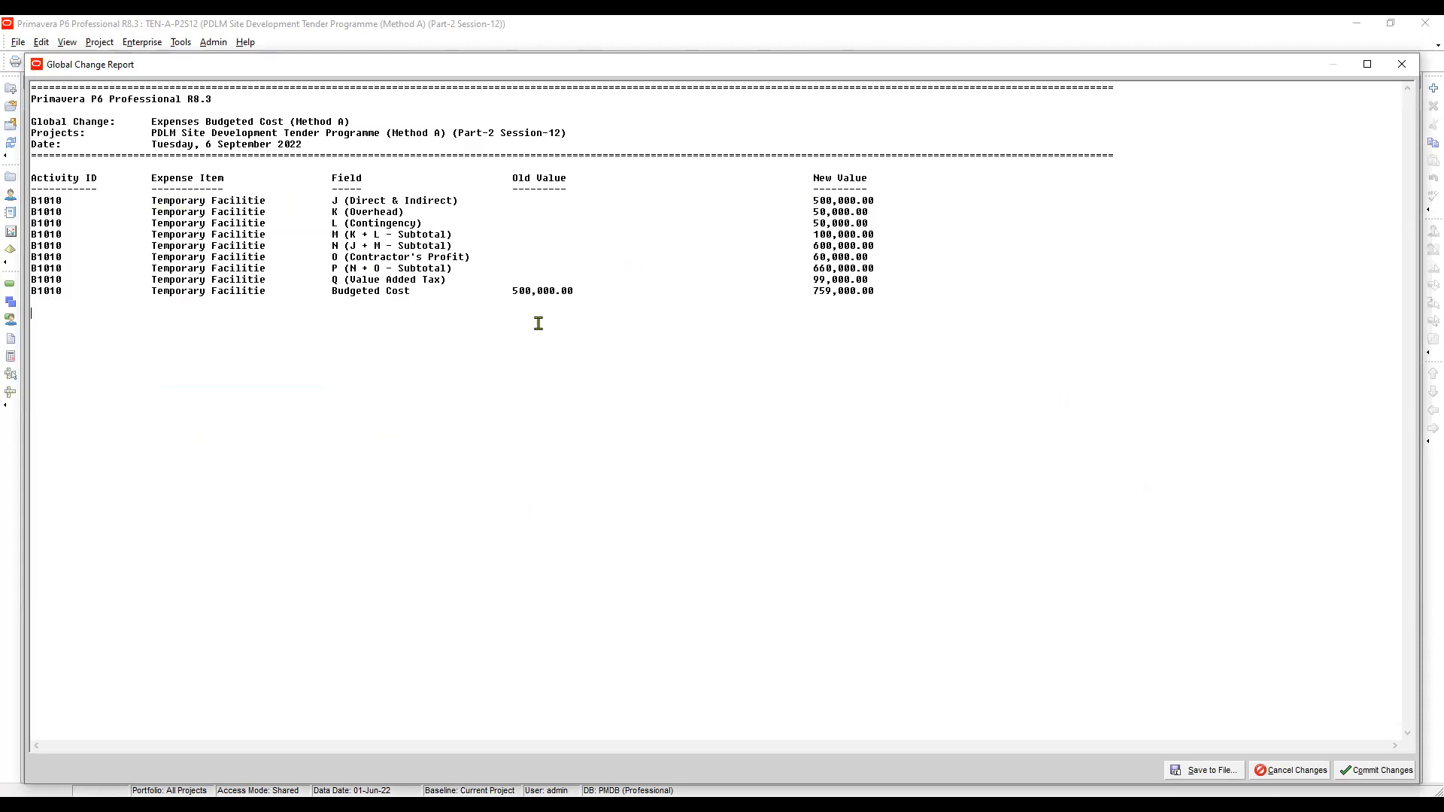
- Examine the global change report's field list with old and new values for the expense
left_click_drag(539, 324, 876, 165)
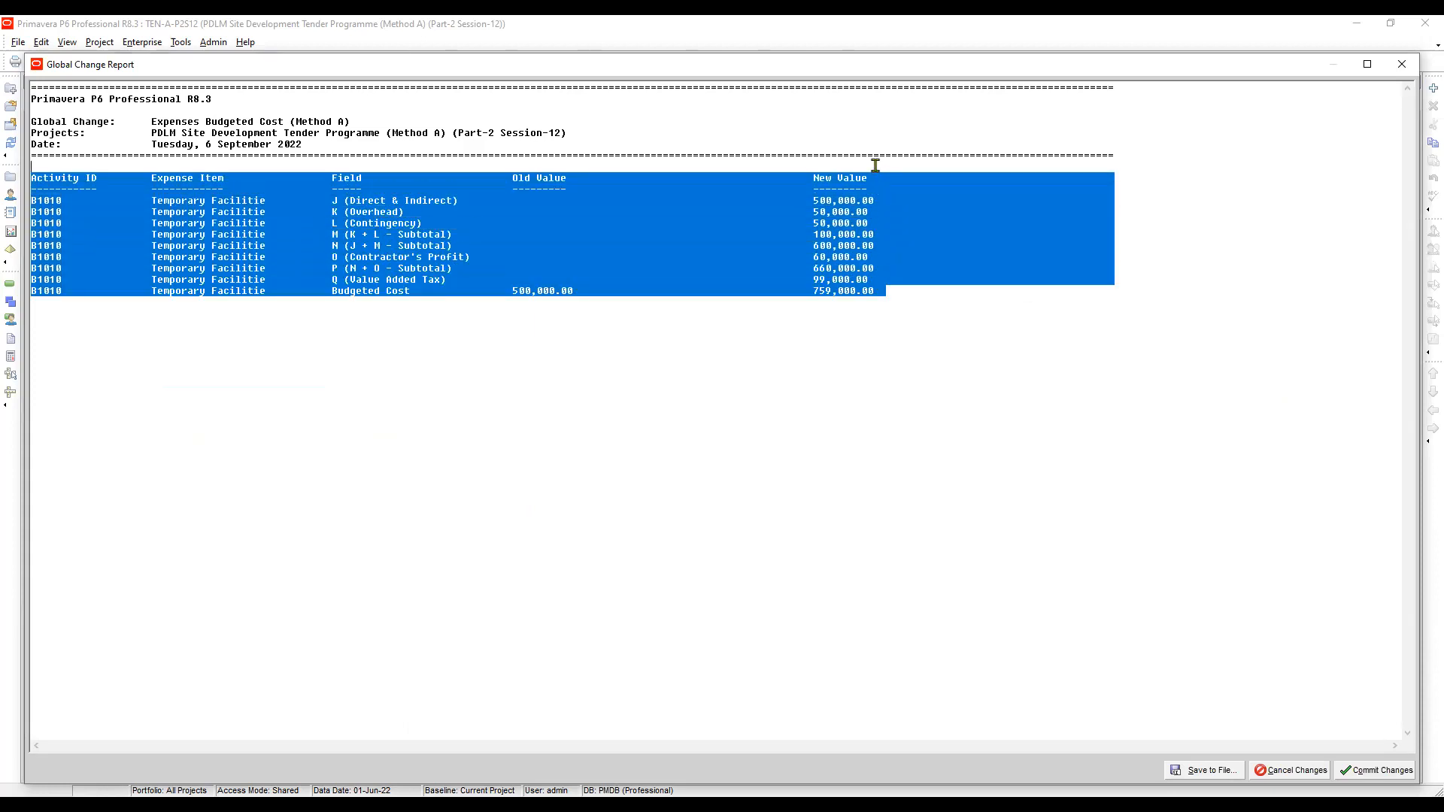
left_click(895, 254)
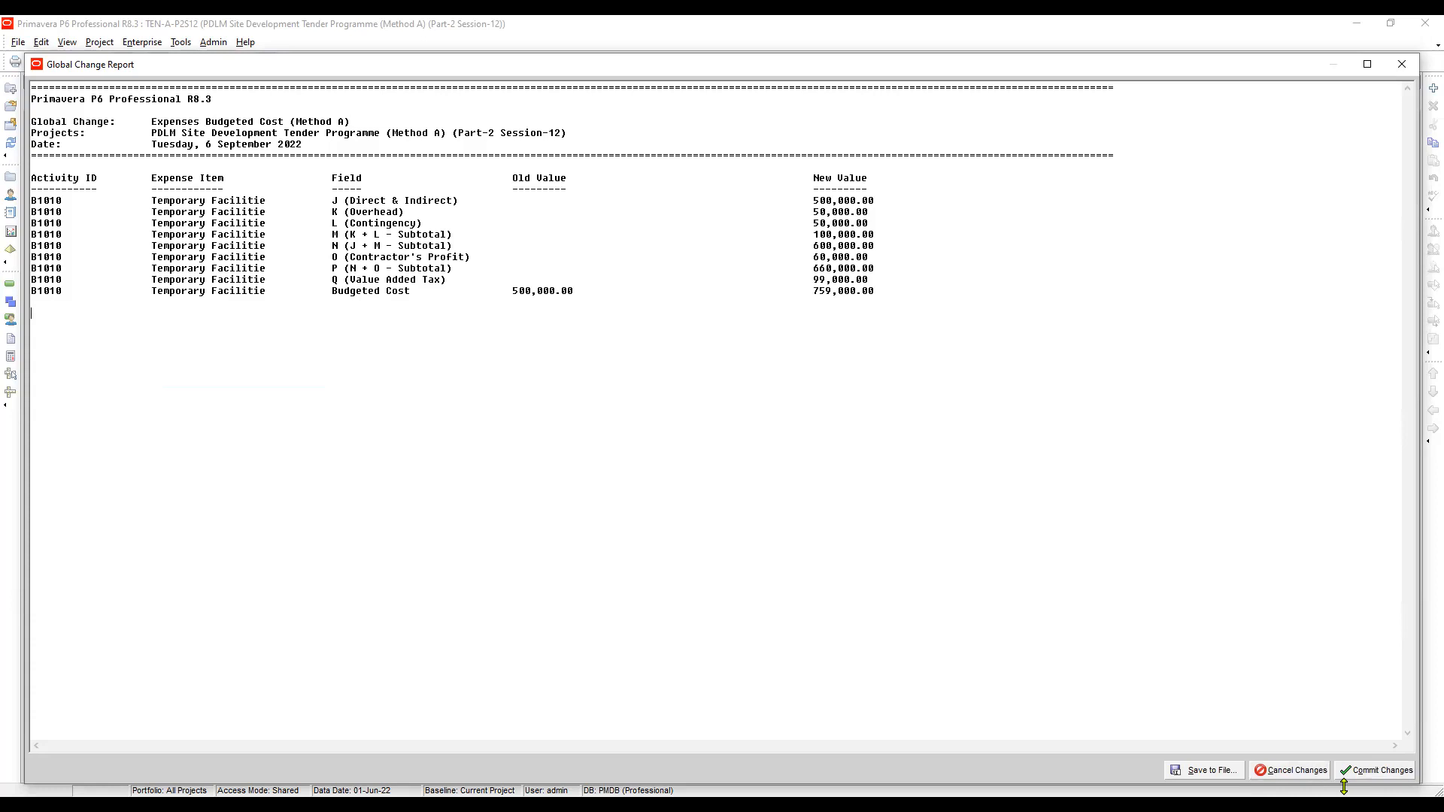
left_click_drag(790, 168, 937, 258)
left_click(937, 257)
- Commit the changes without saving the log file, then close the global change dialogs
key("alt+o")
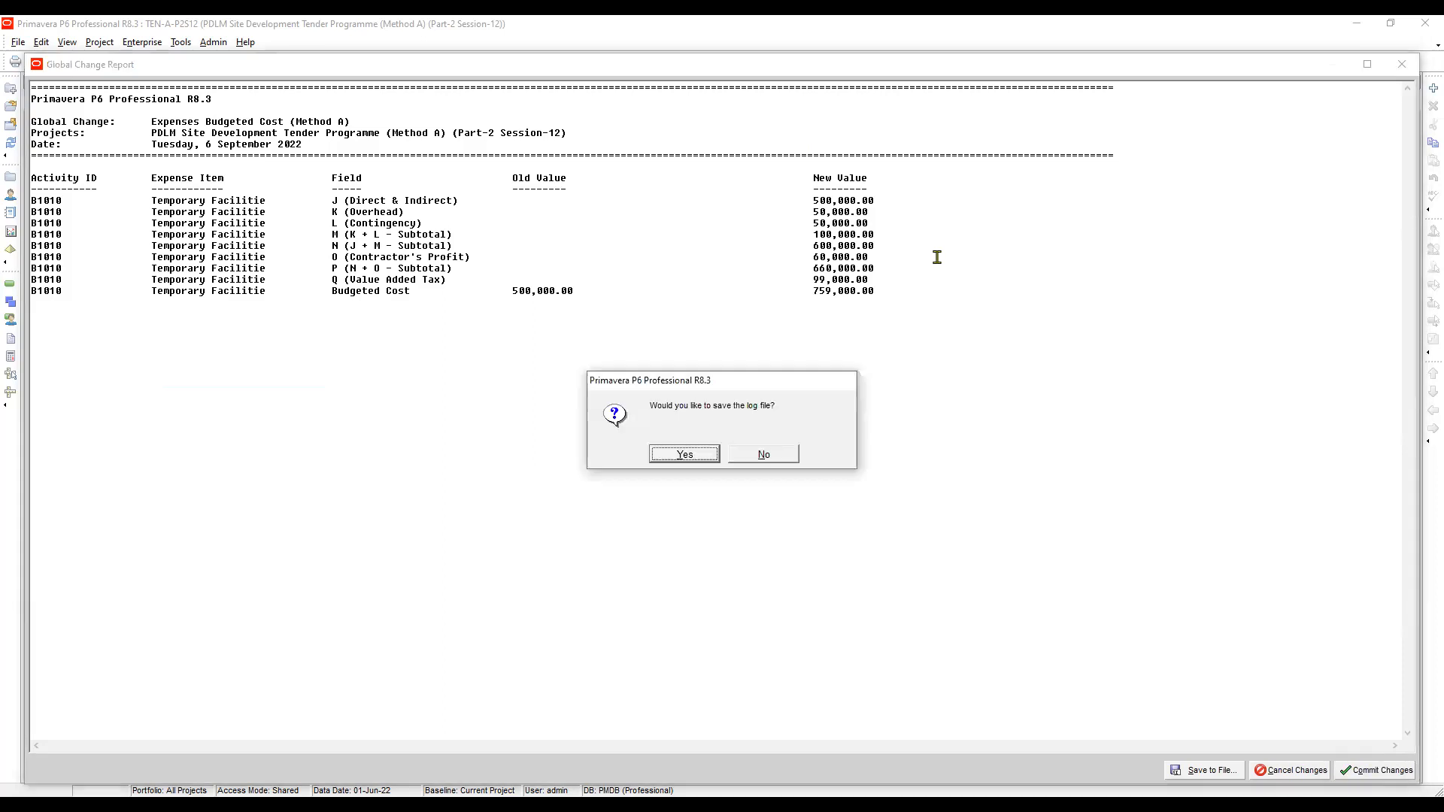
key("Tab")
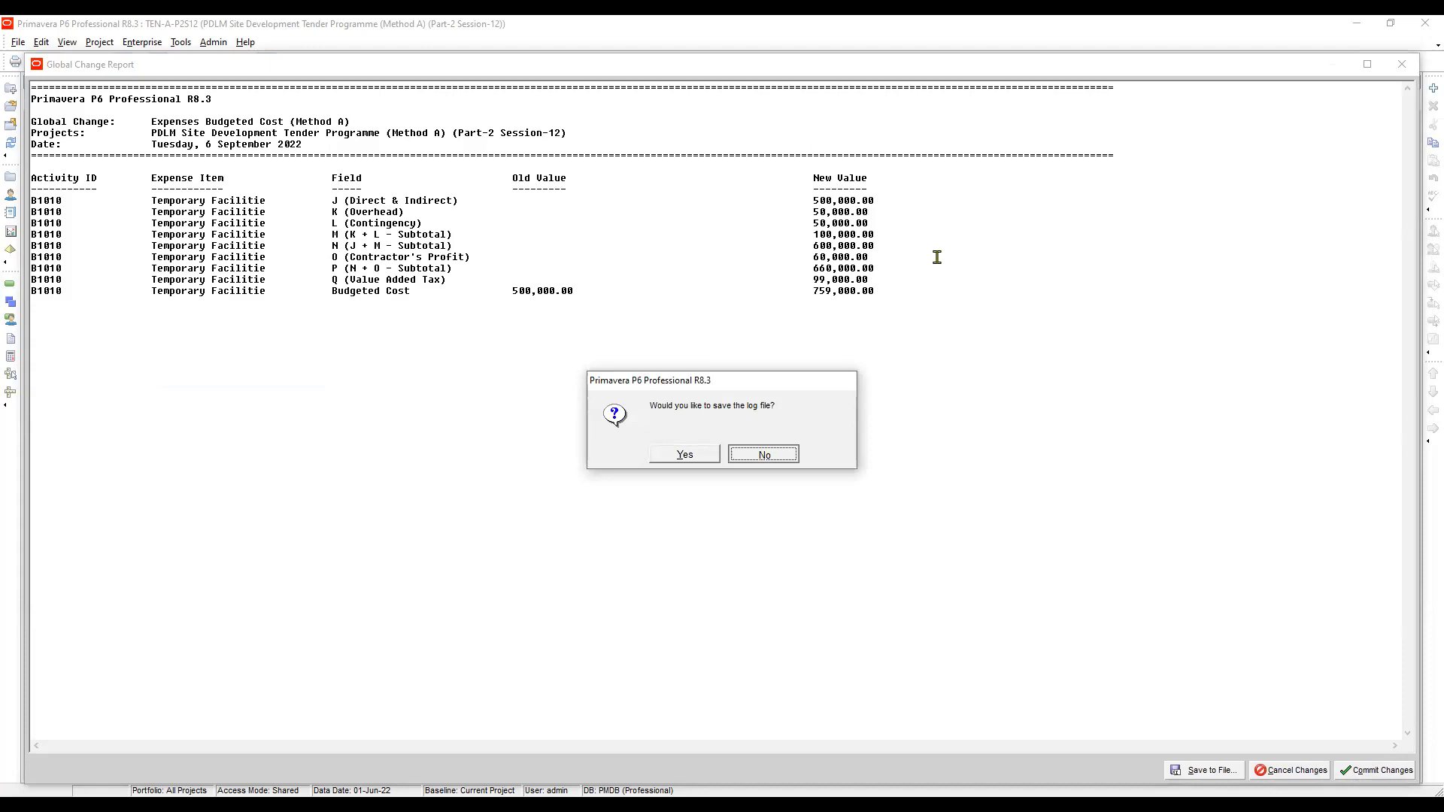
key("Return")
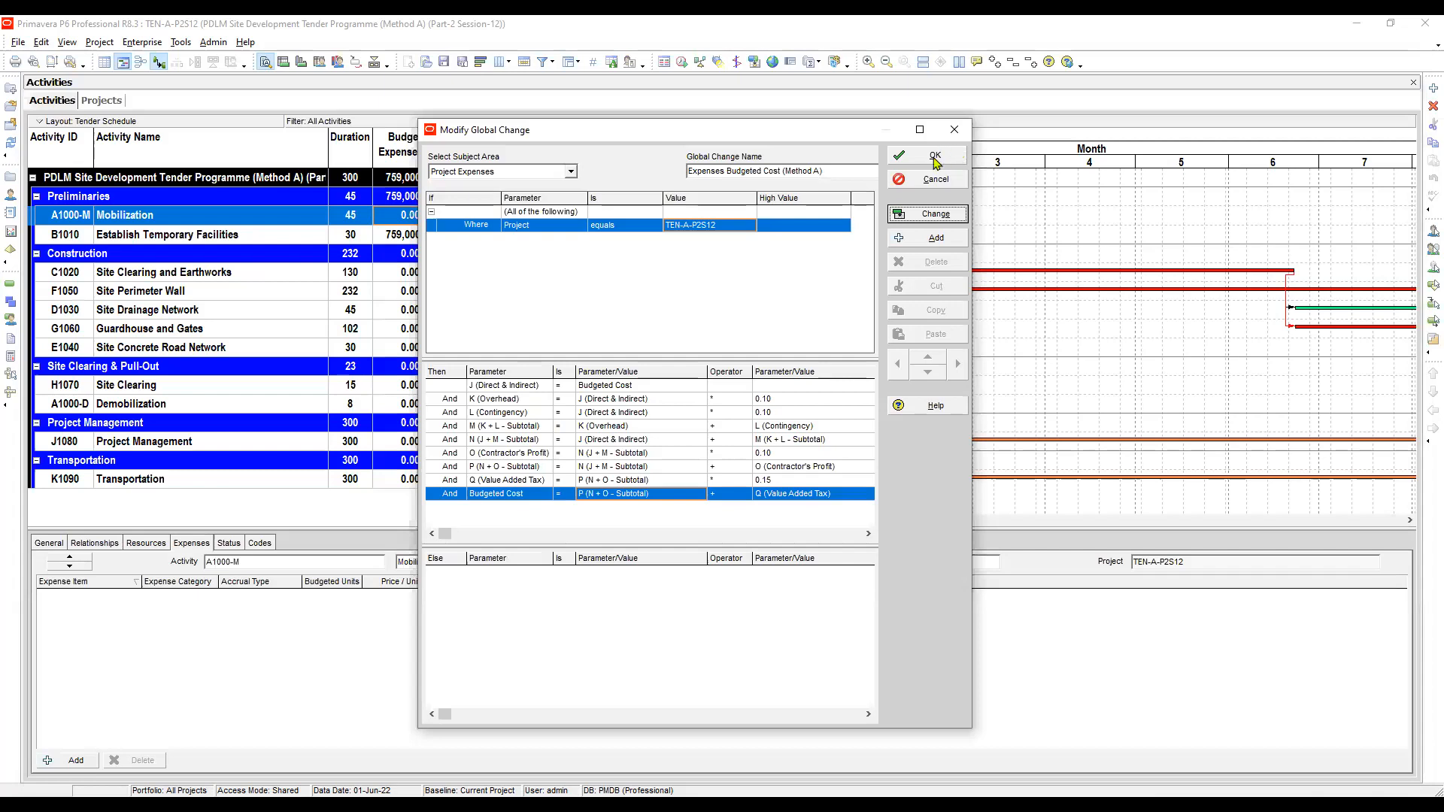
left_click(935, 157)
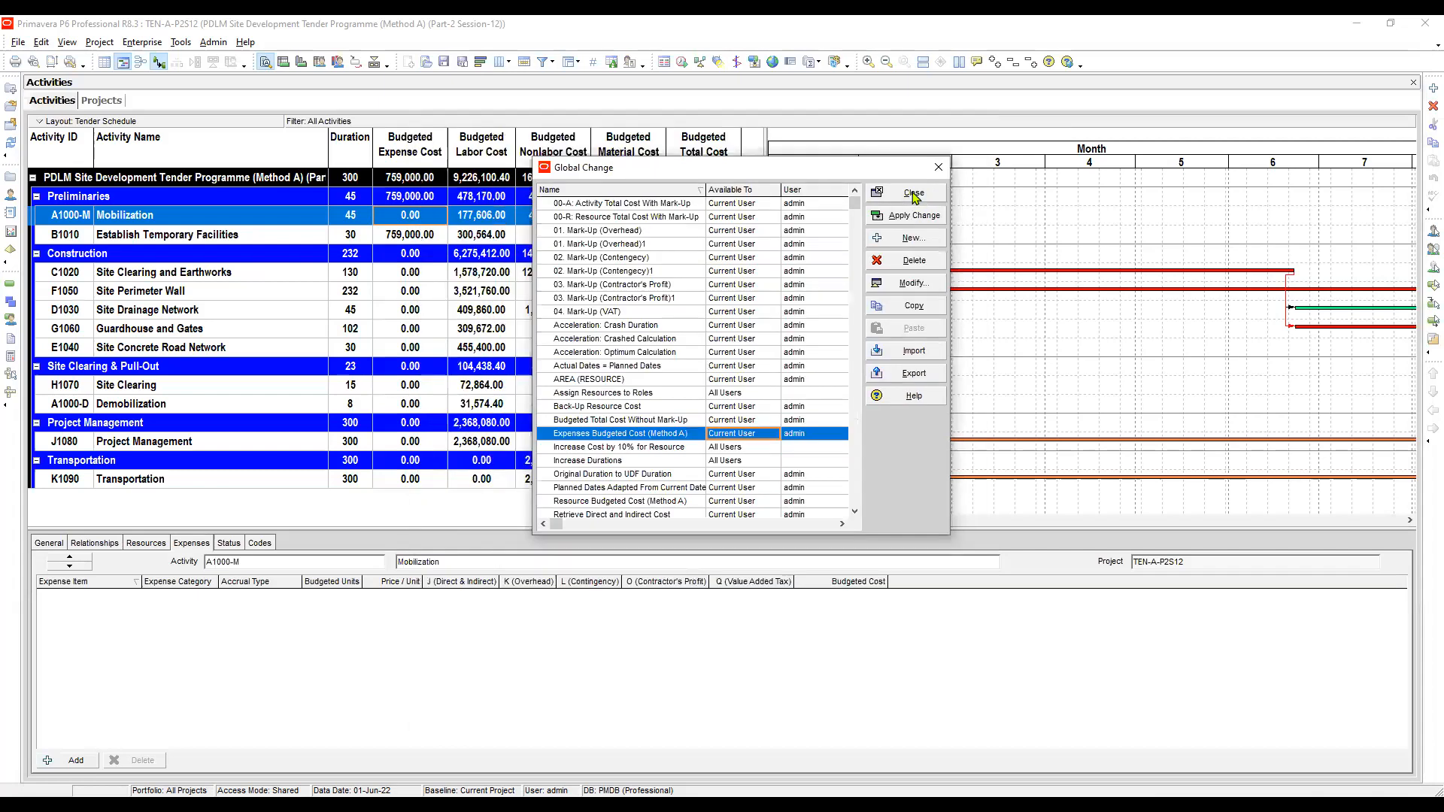
left_click(914, 194)
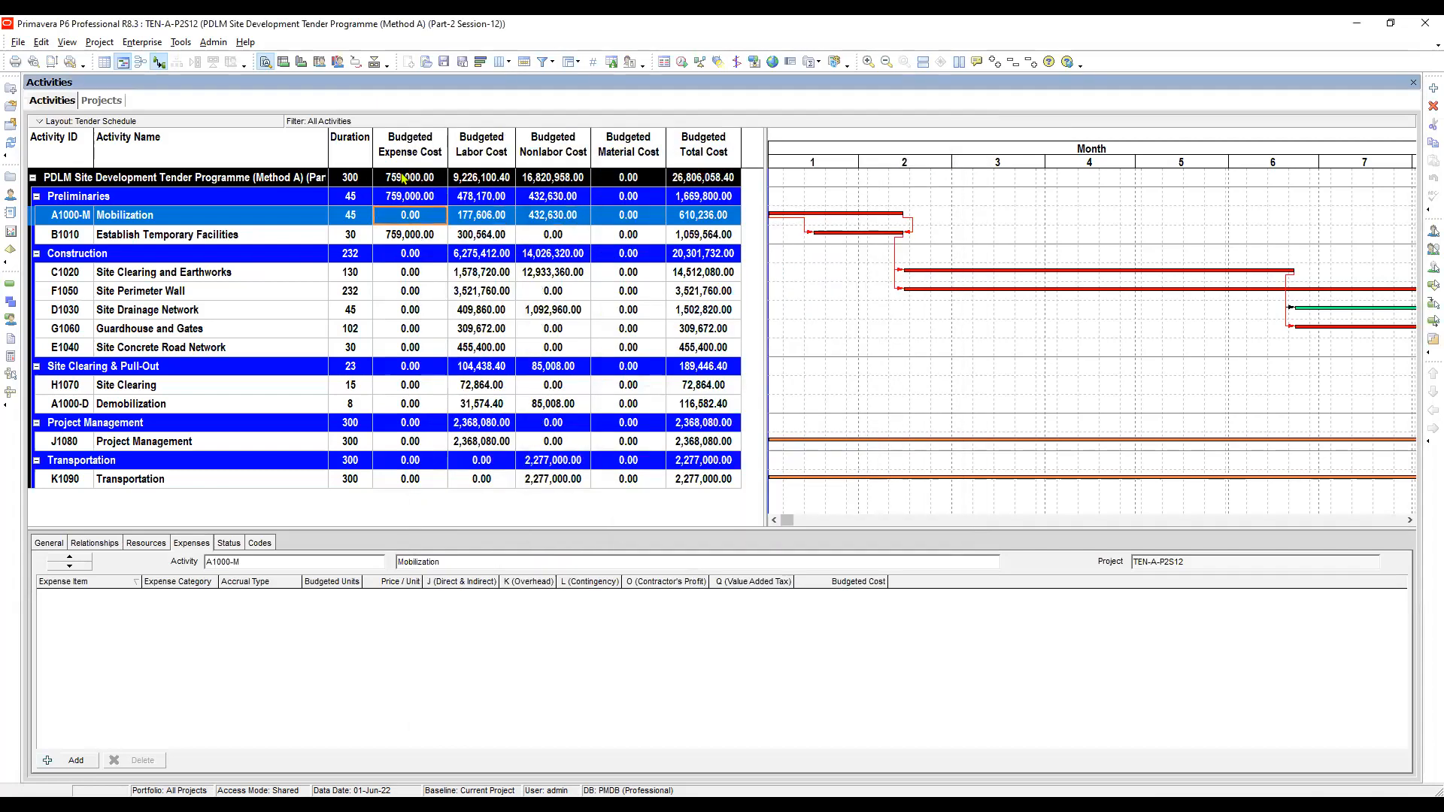
- Compare the Budgeted Expense Cost values of the project, WBS and activity rows
left_click(403, 177)
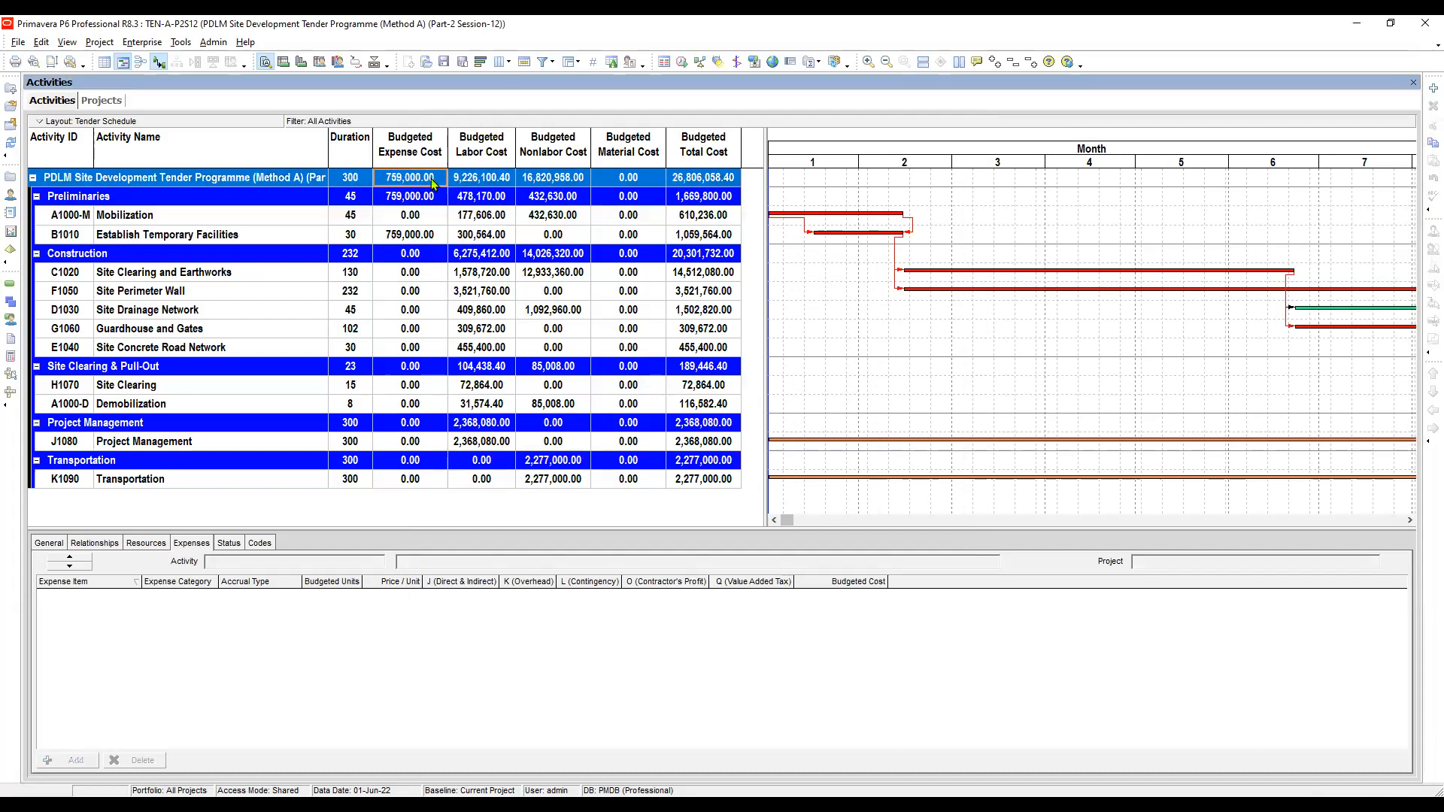
left_click(410, 238)
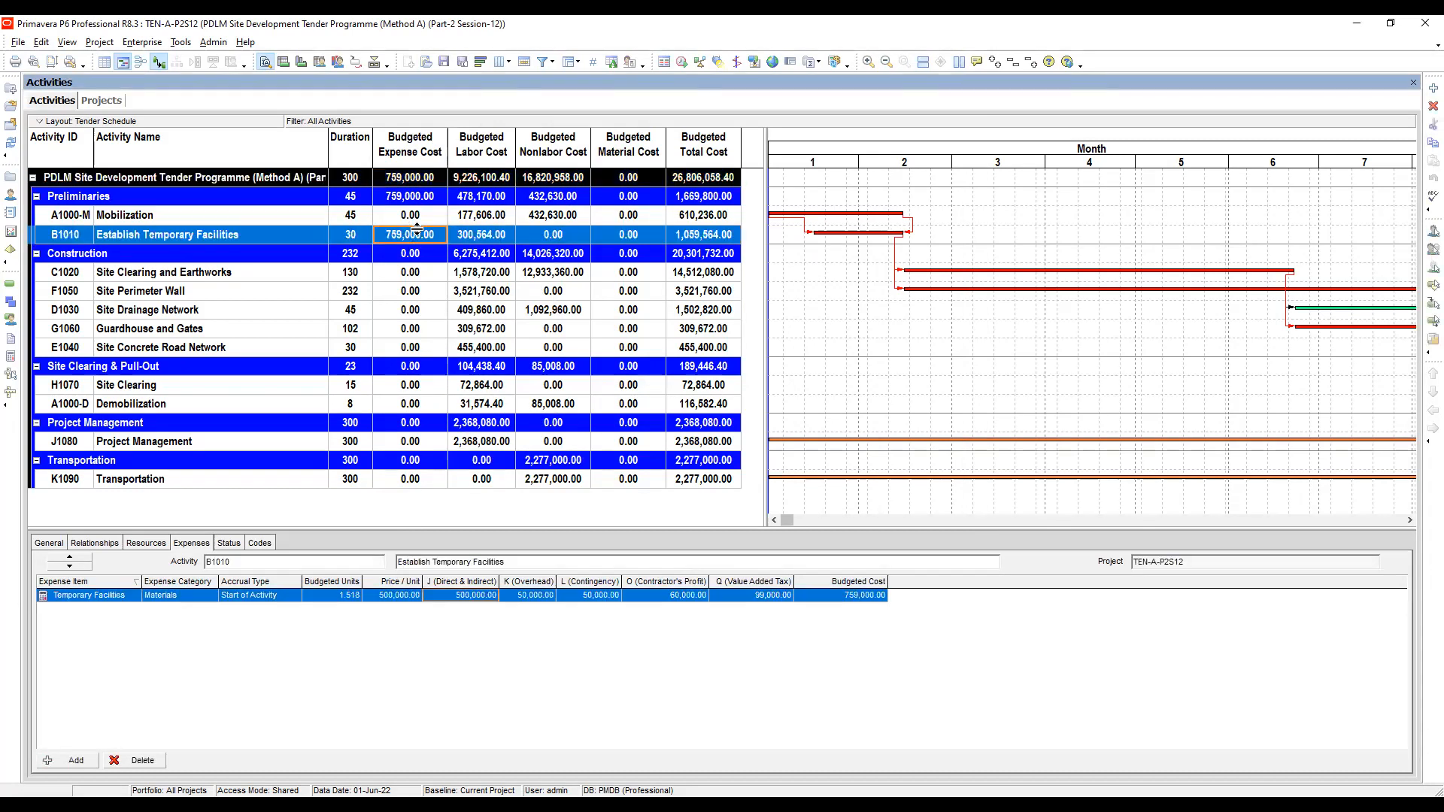
left_click(409, 178)
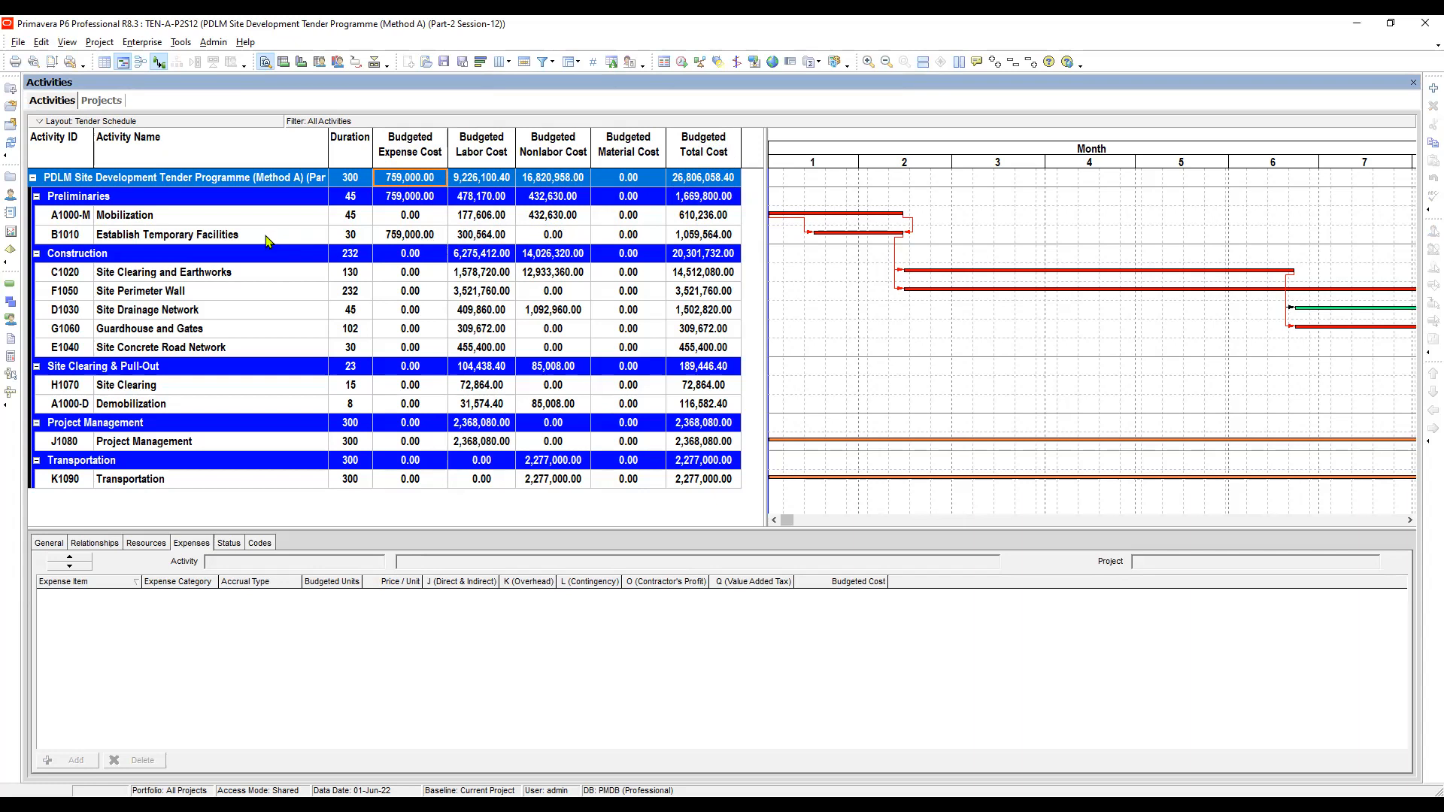
left_click(356, 238)
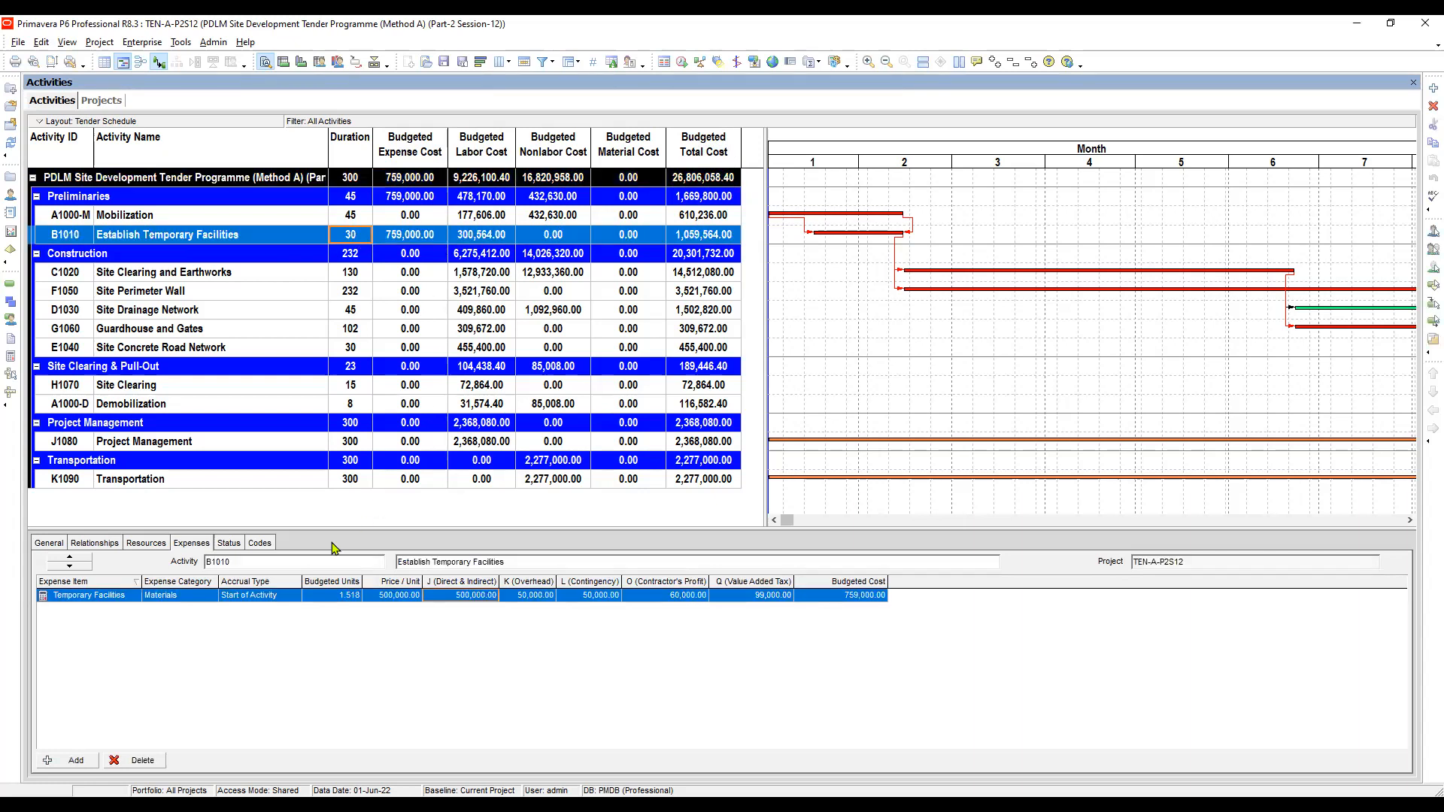
- Inspect the Establish Temporary Facilities expense's user defined cost columns and Budgeted Cost in the Expenses details
left_click(187, 545)
left_click(533, 598)
left_click(593, 600)
key("Tab")
key("Tab")
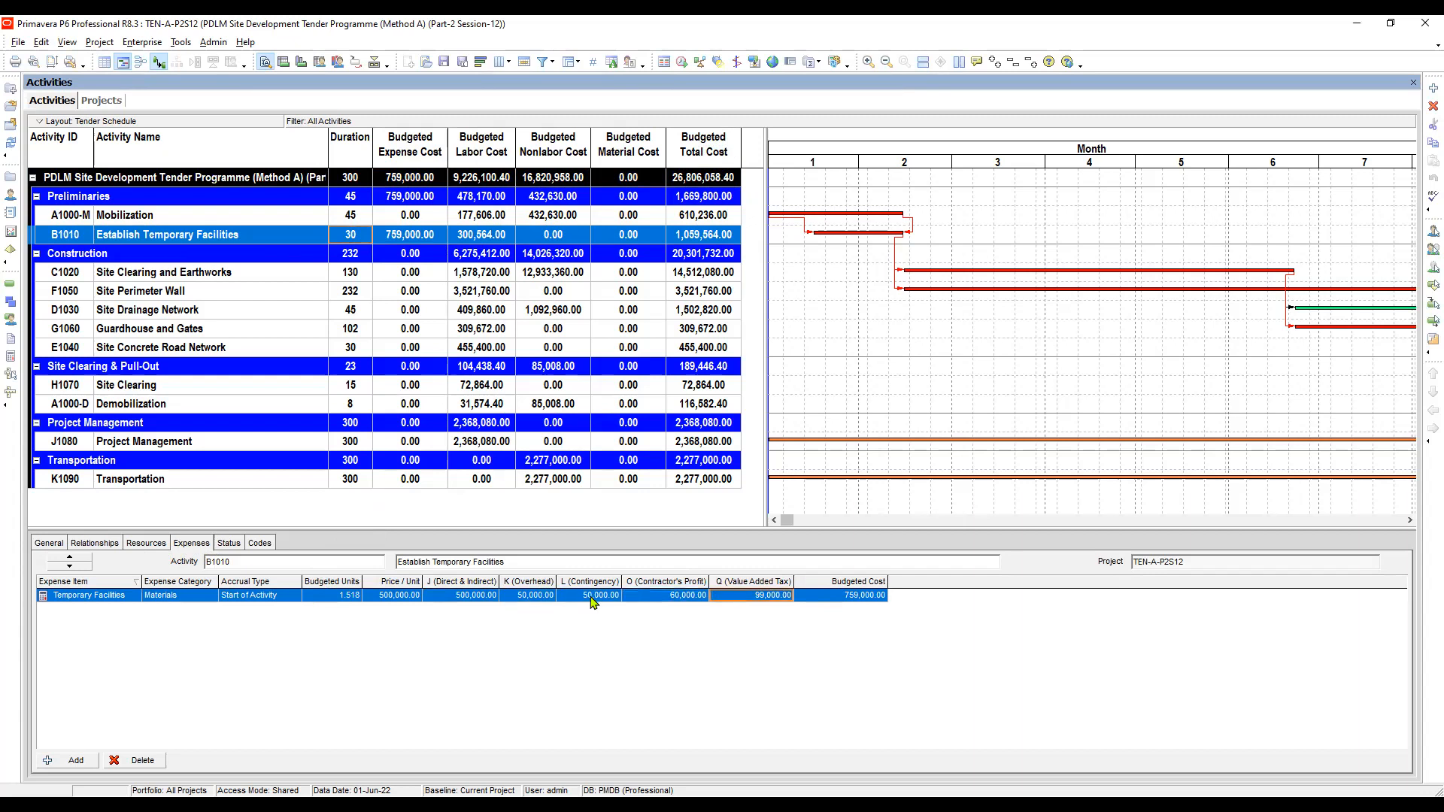
key("Tab")
left_click(551, 600)
left_click(589, 600)
key("Tab")
left_click(524, 596)
left_click(592, 598)
key("Tab")
key("Tab")
key("Tab")
- Review the project's budgeted cost totals across the activity table columns
left_click(409, 178)
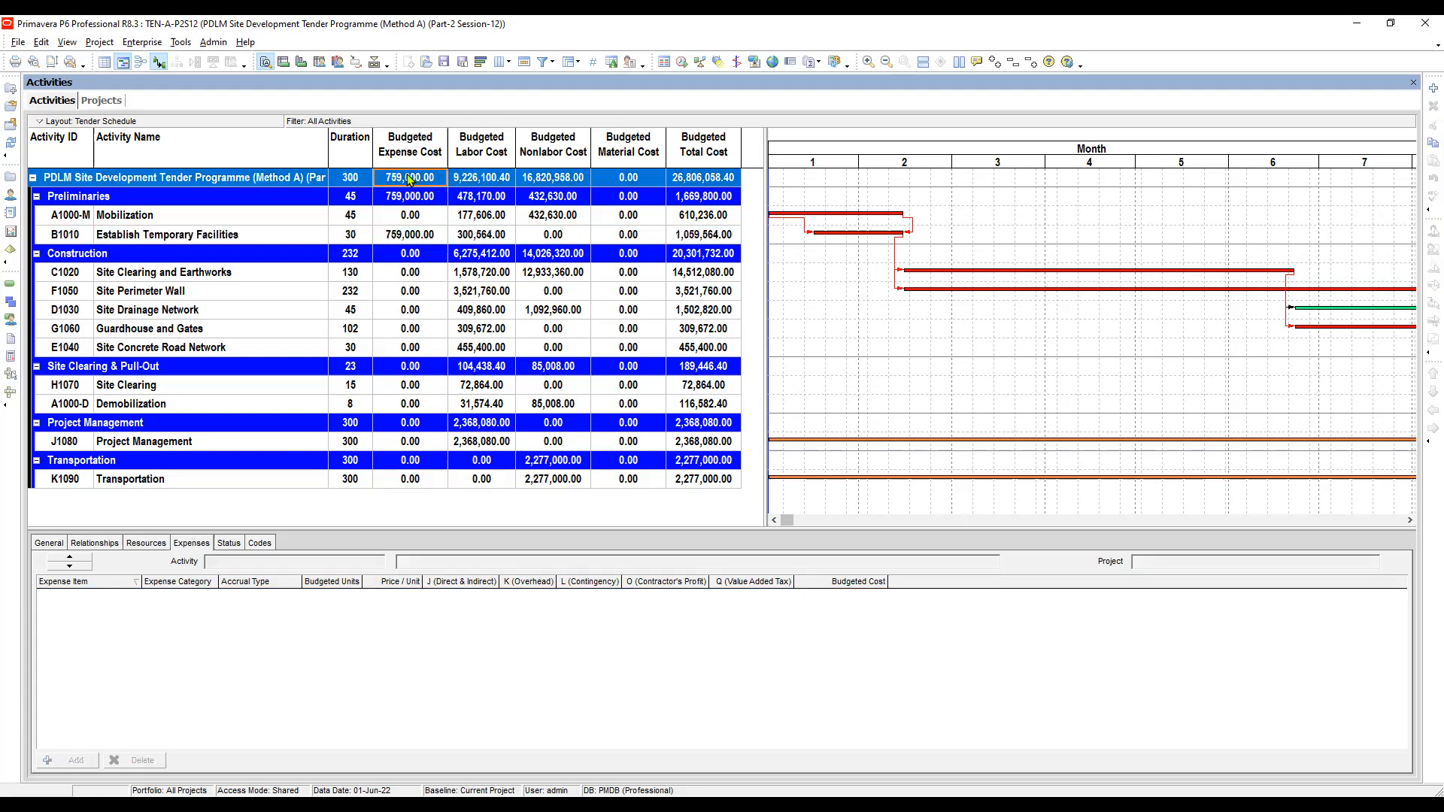
left_click(705, 183)
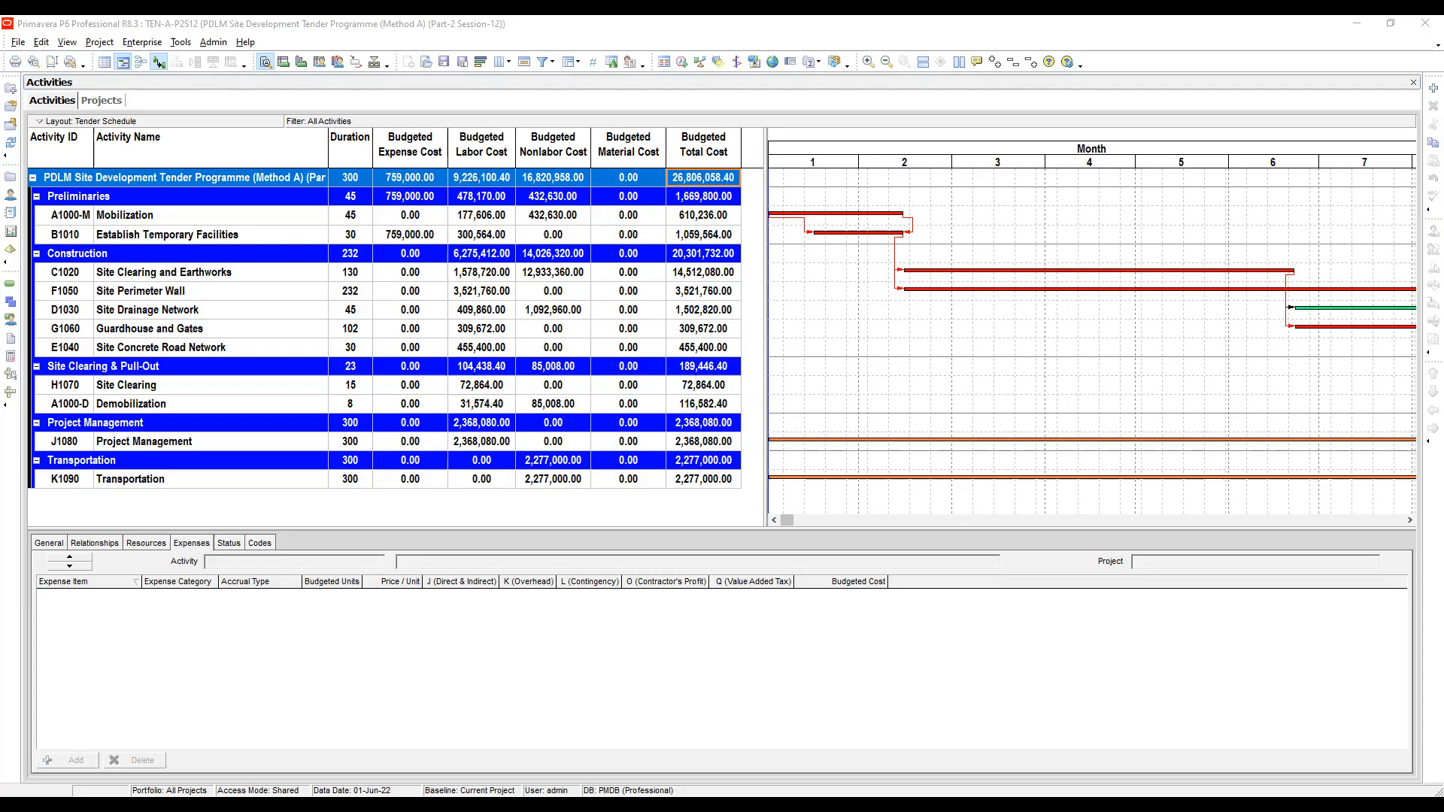
left_click(656, 181)
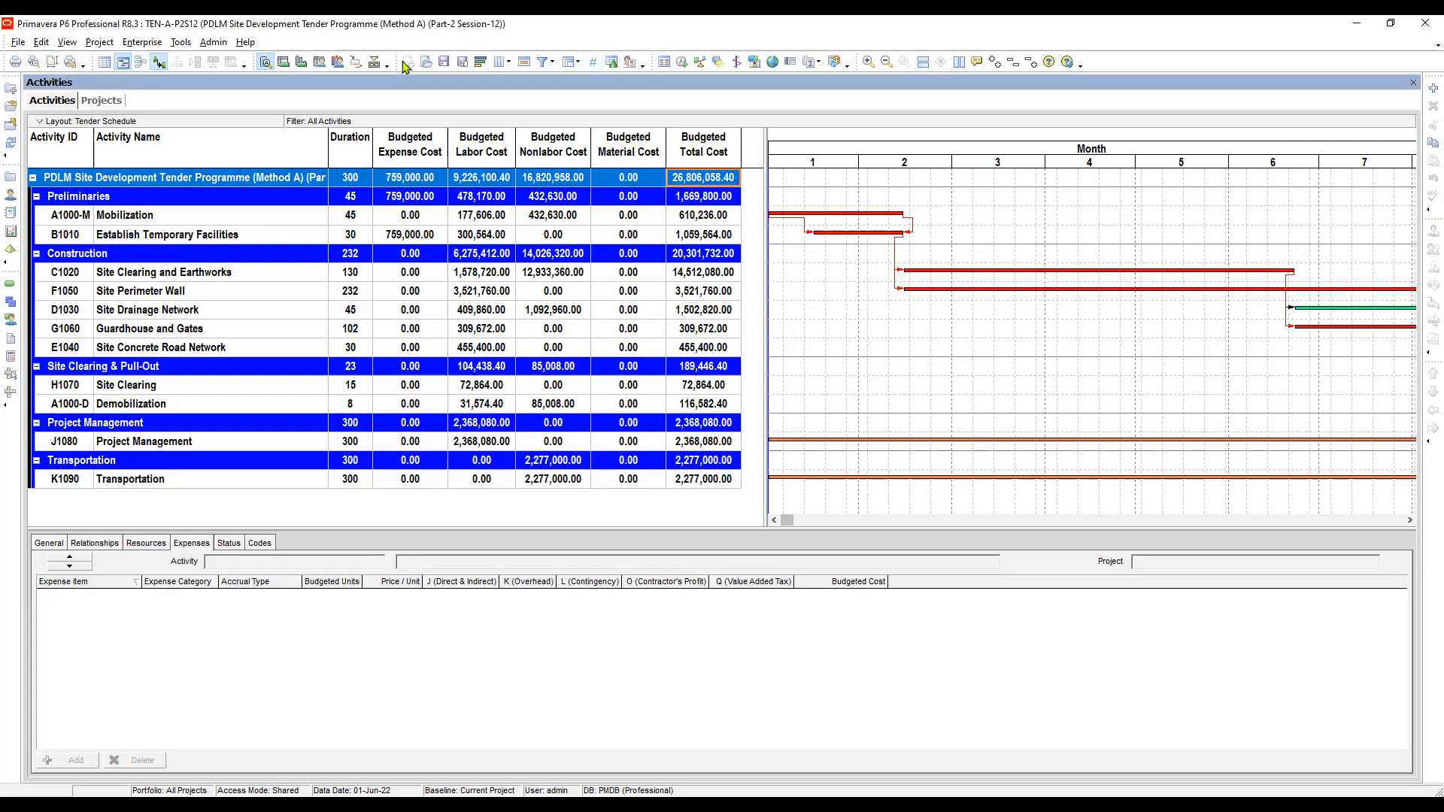
left_click(179, 44)
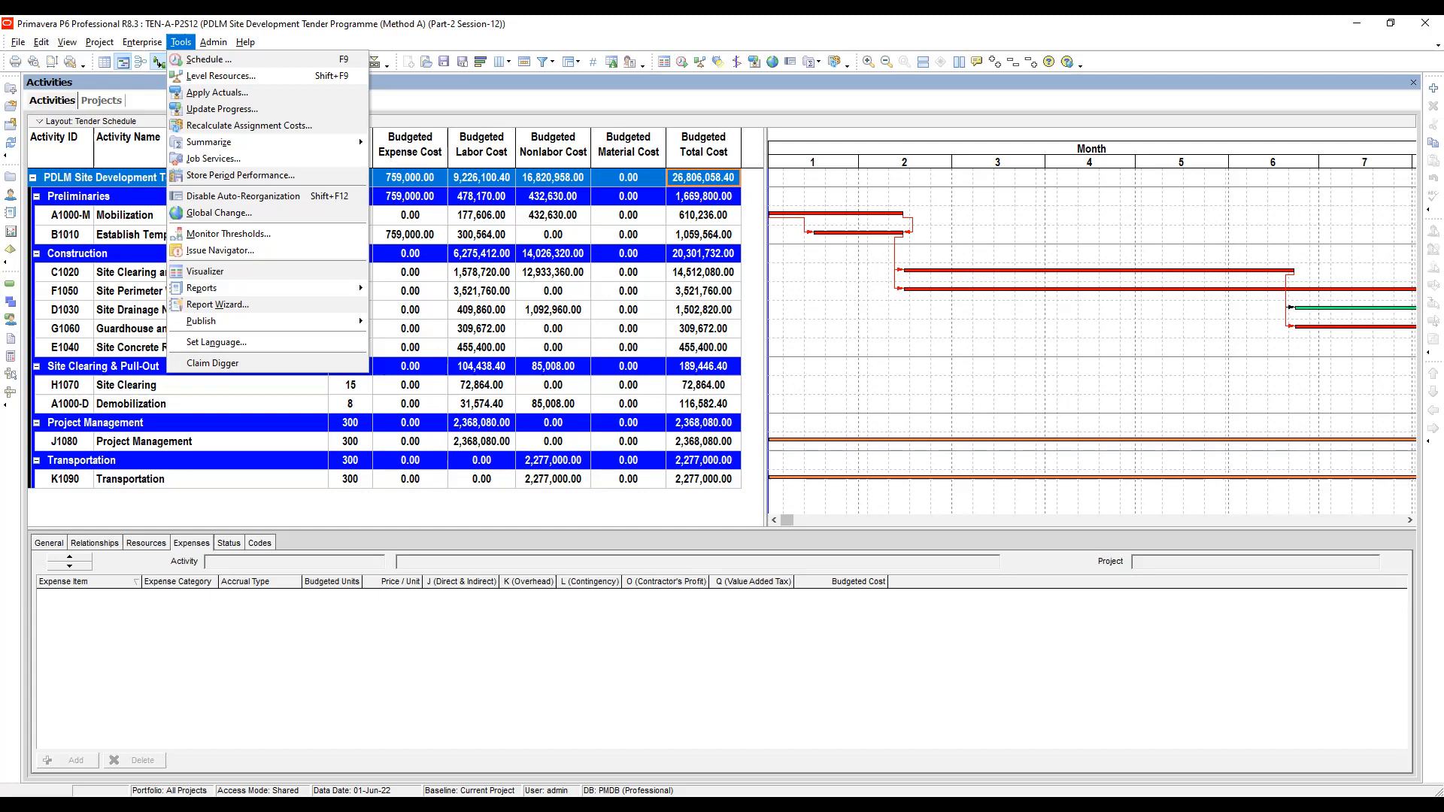
left_click(554, 178)
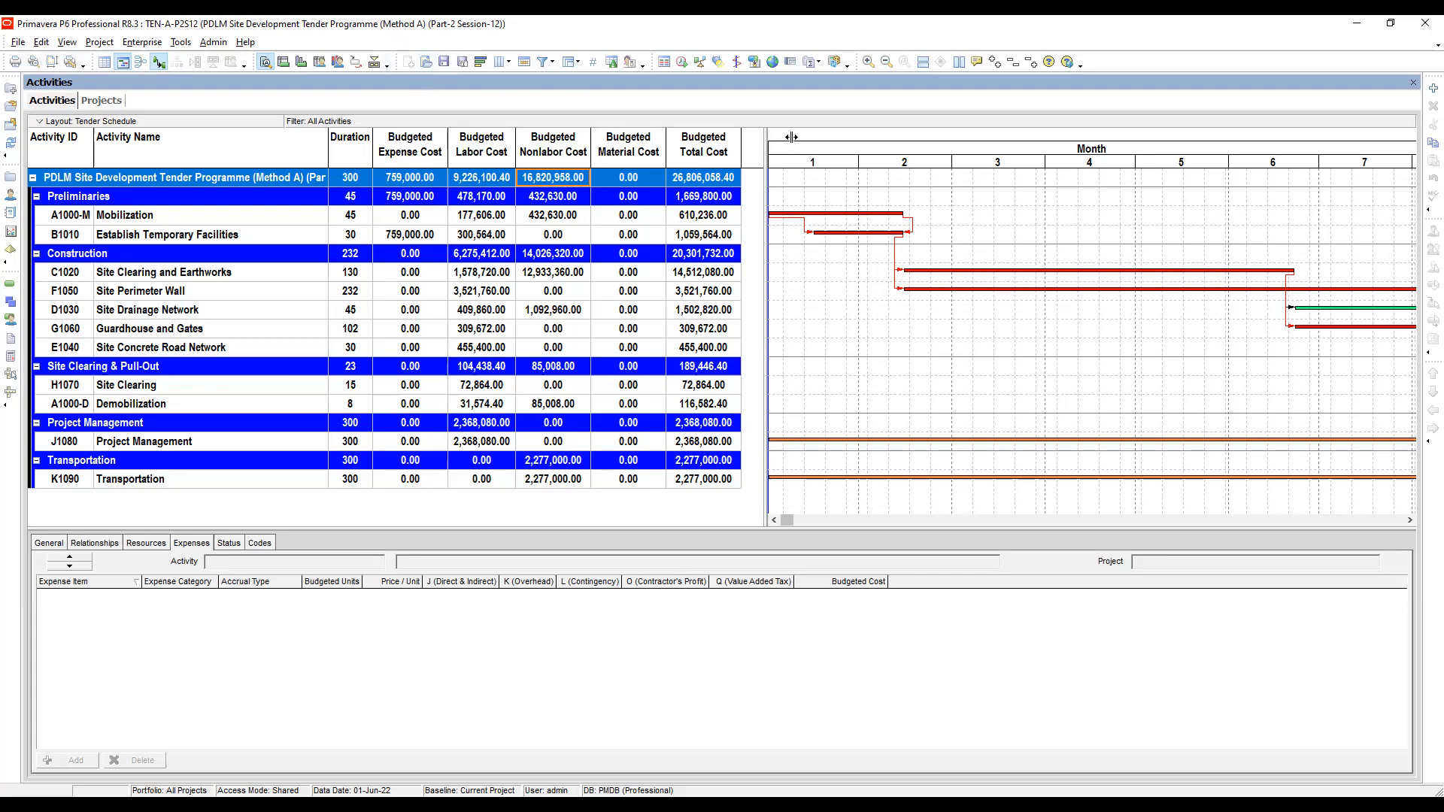
- Narrow the Activity Name and Duration columns and move the table-chart divider to fit the cost columns
left_click_drag(791, 137, 849, 137)
left_click_drag(447, 143, 434, 140)
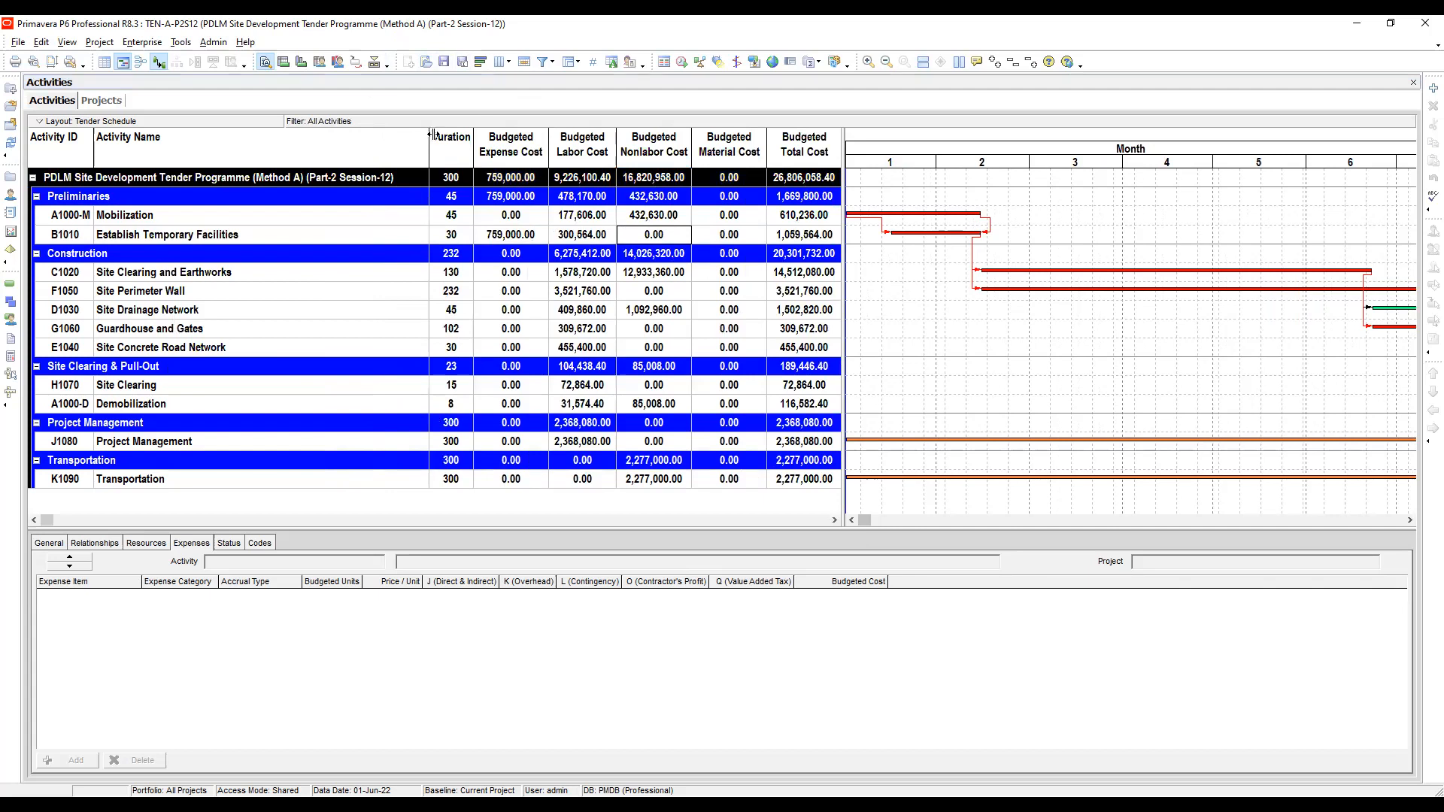
left_click_drag(429, 137, 403, 137)
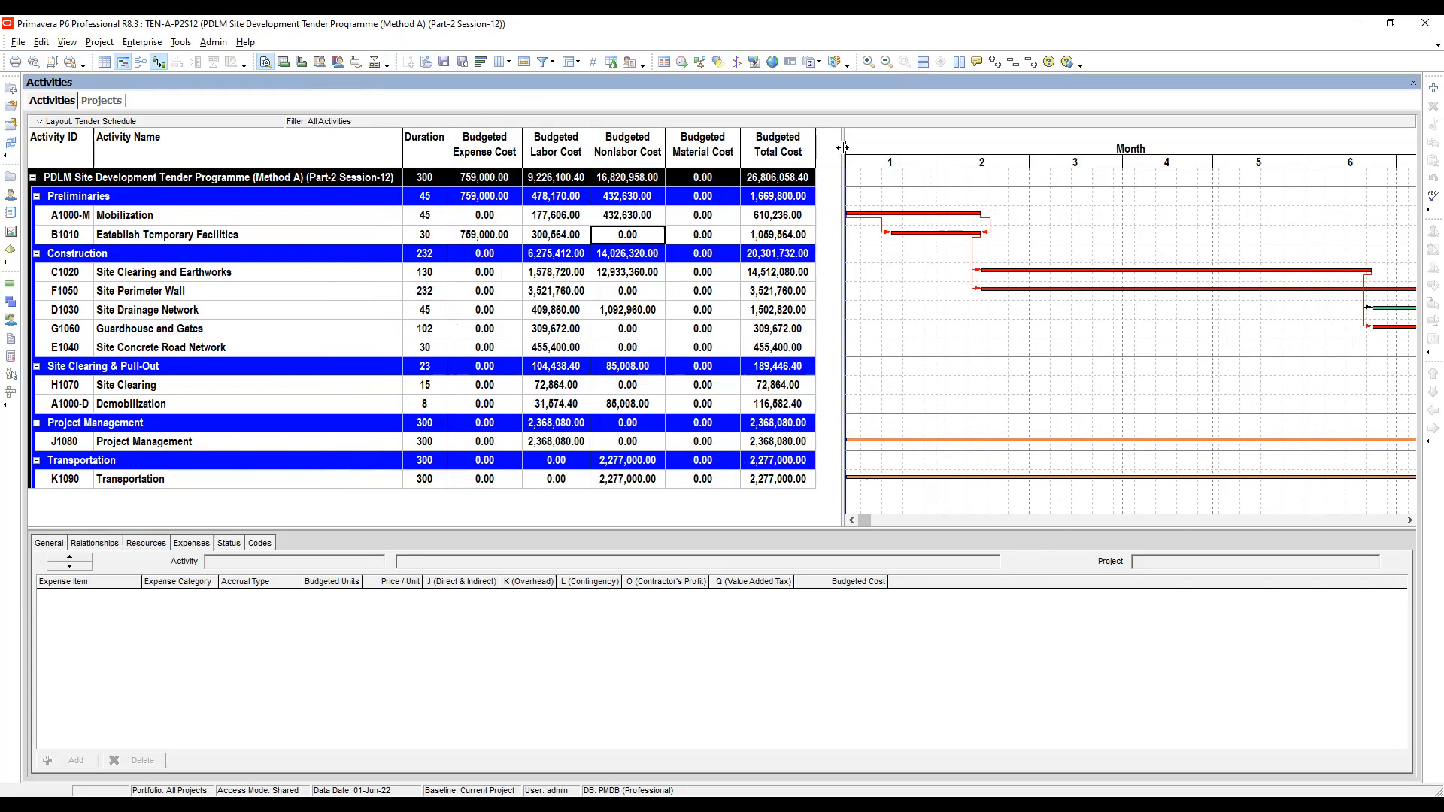
left_click_drag(843, 144, 825, 144)
left_click_drag(402, 145, 307, 156)
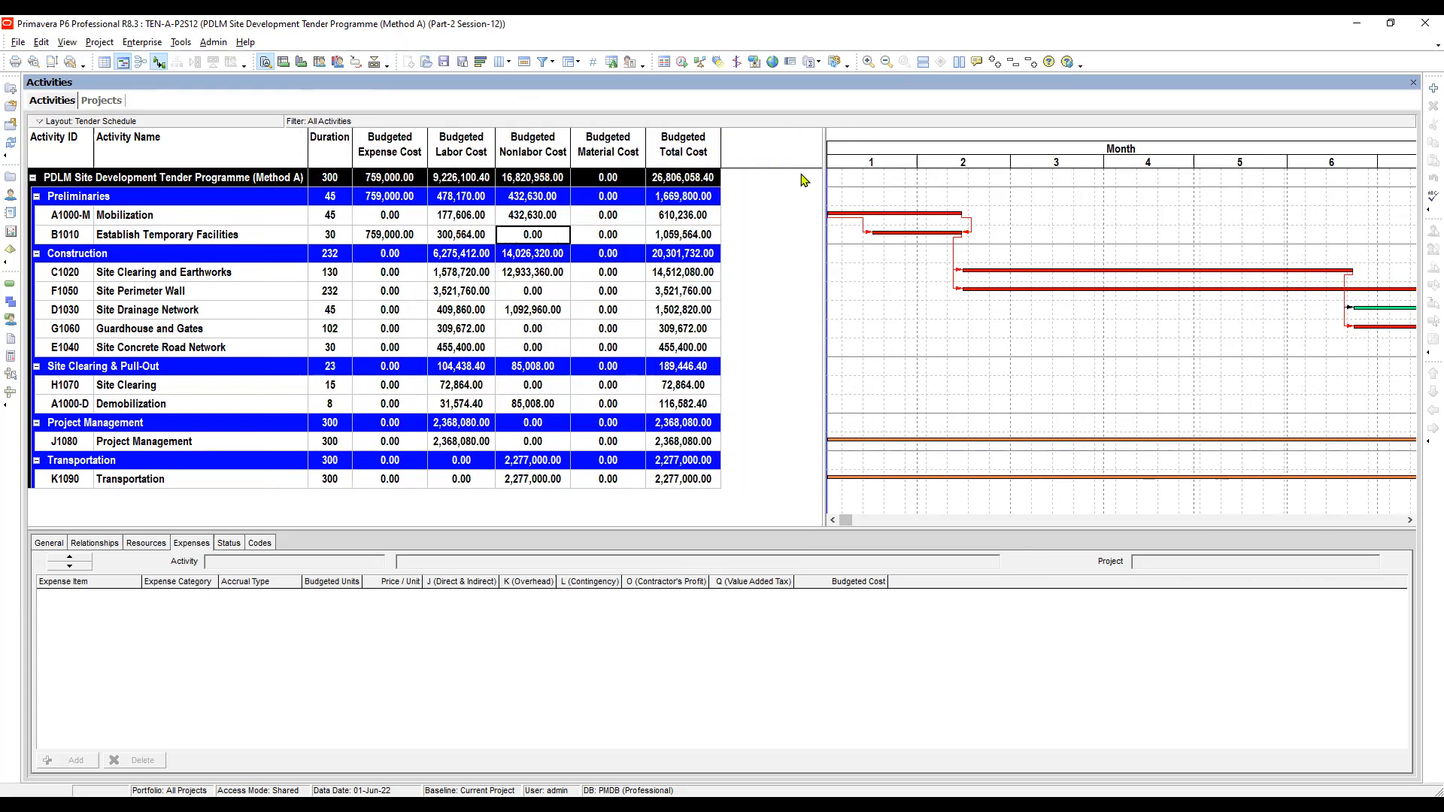
left_click_drag(823, 166, 731, 173)
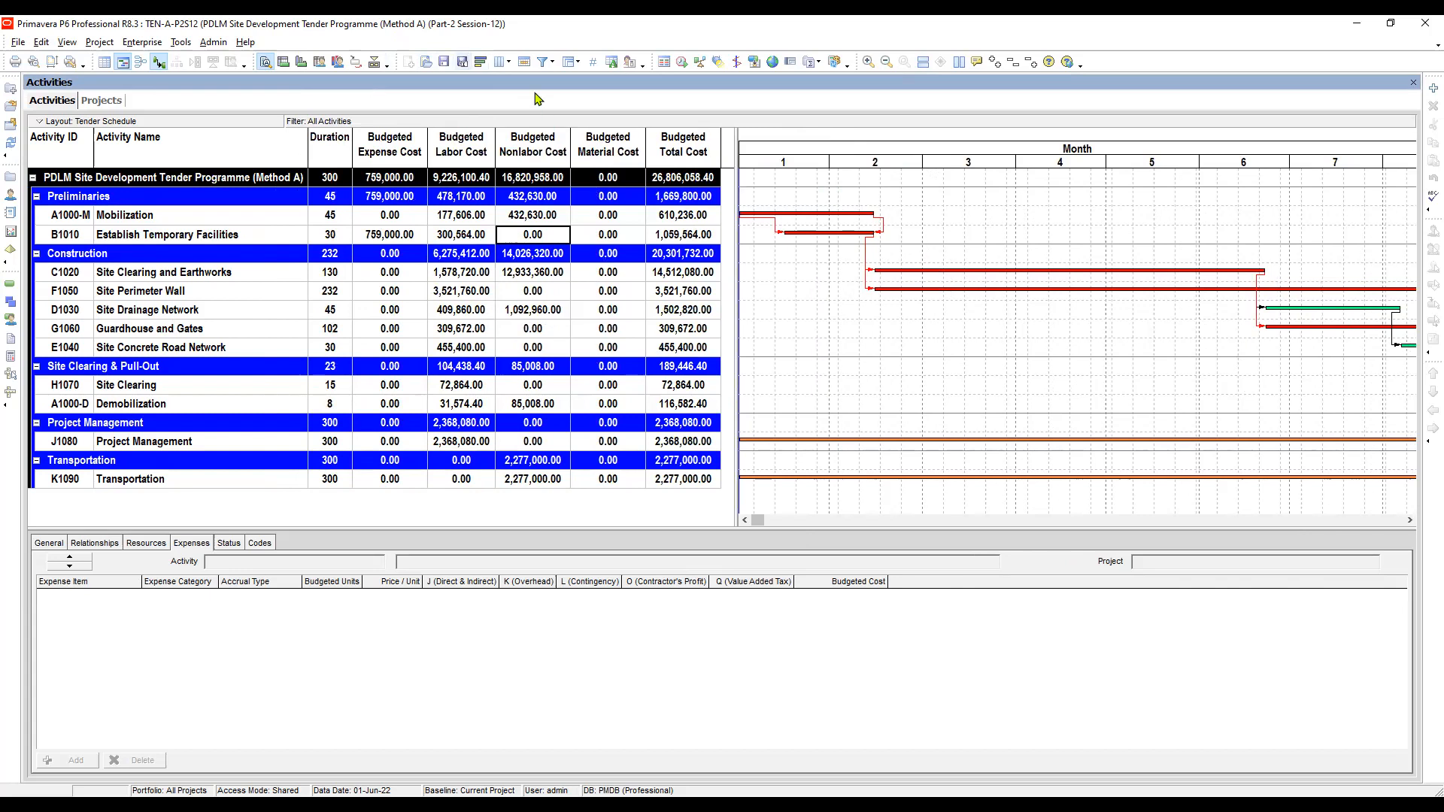
- Save the layout as Proposed Project Programme (Method A), available to the Project
left_click(463, 62)
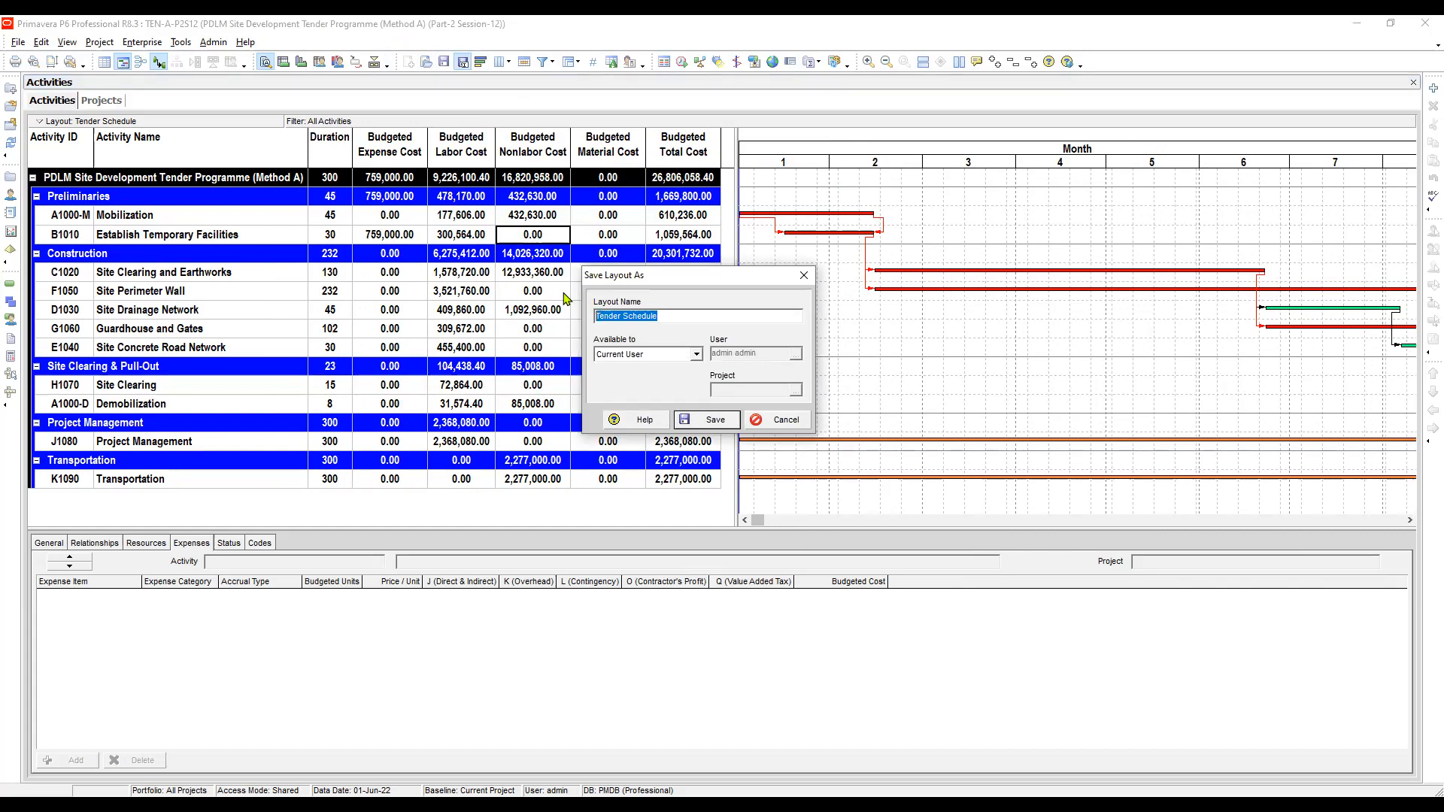
type("Proposed Prog")
key("BackSpace")
type("ject Programme (Method a)")
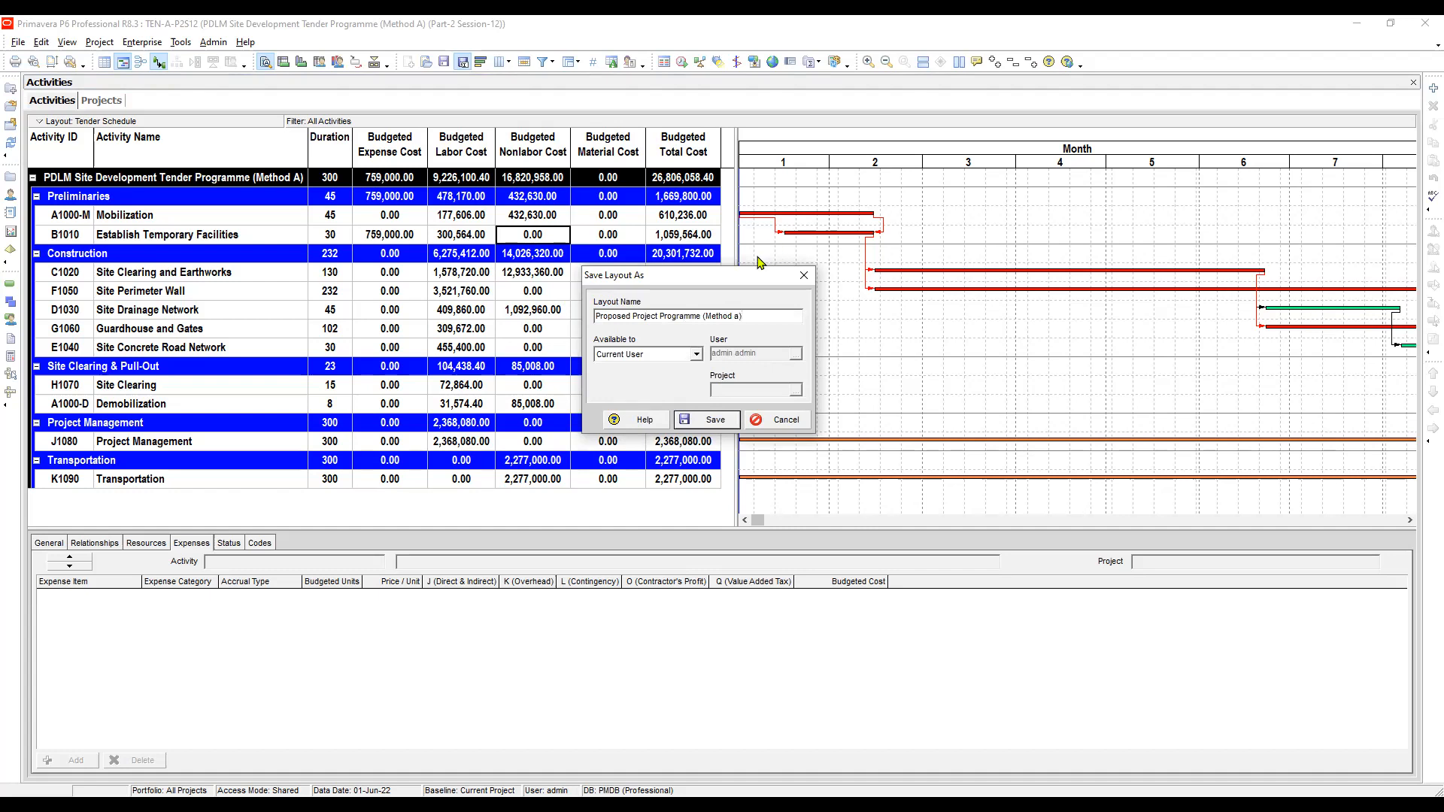
key("BackSpace")
key("BackSpace")
type("A")
left_click(697, 354)
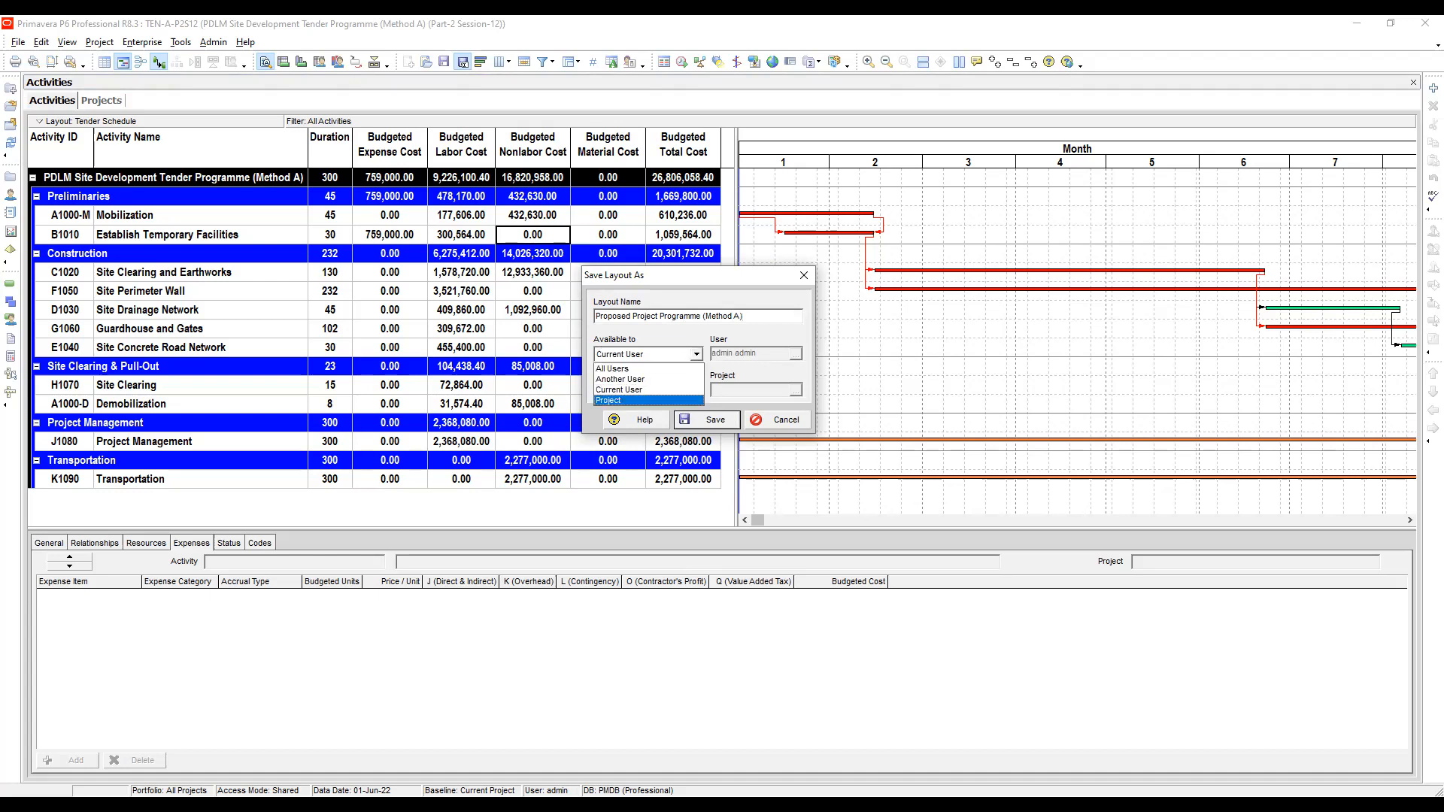
left_click(649, 400)
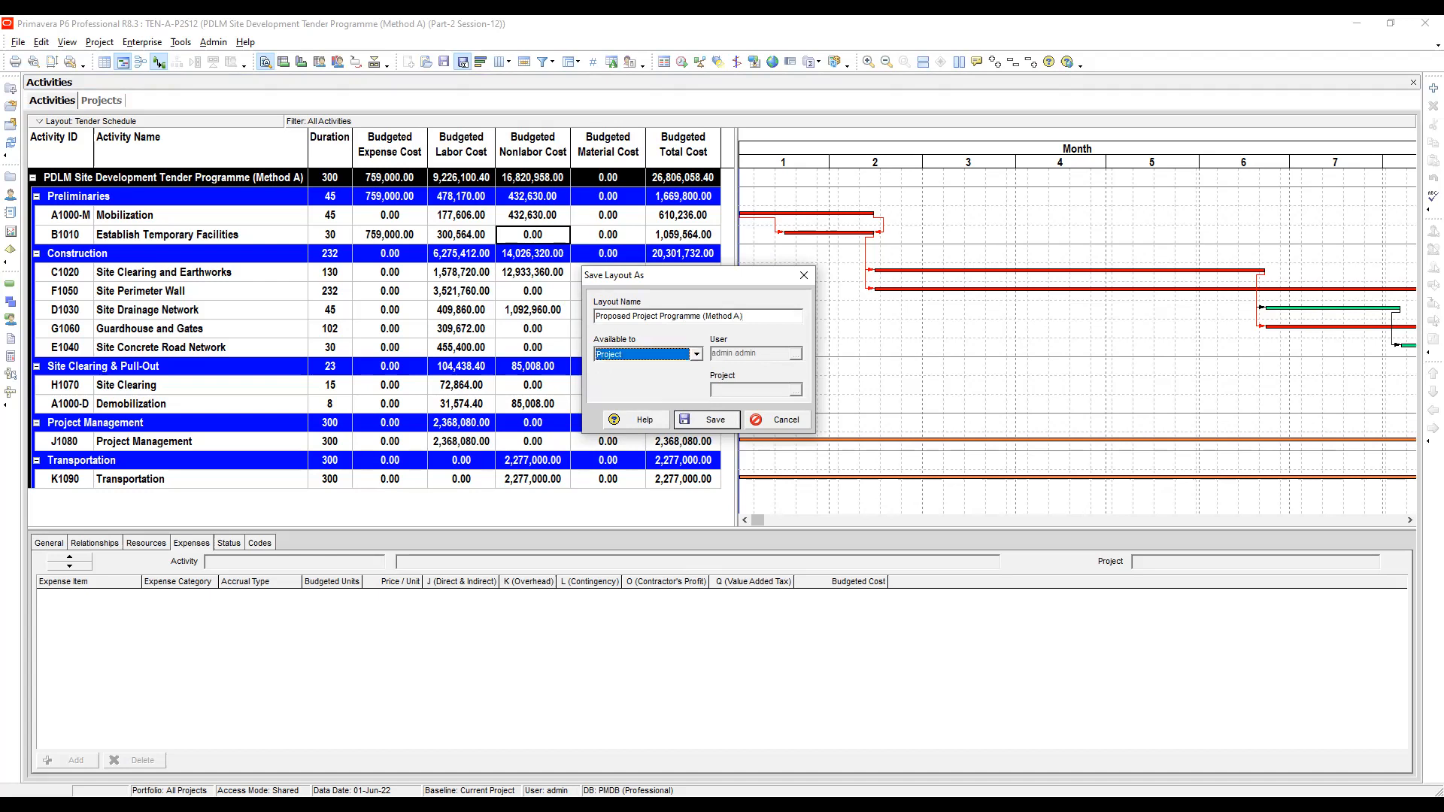
left_click(707, 421)
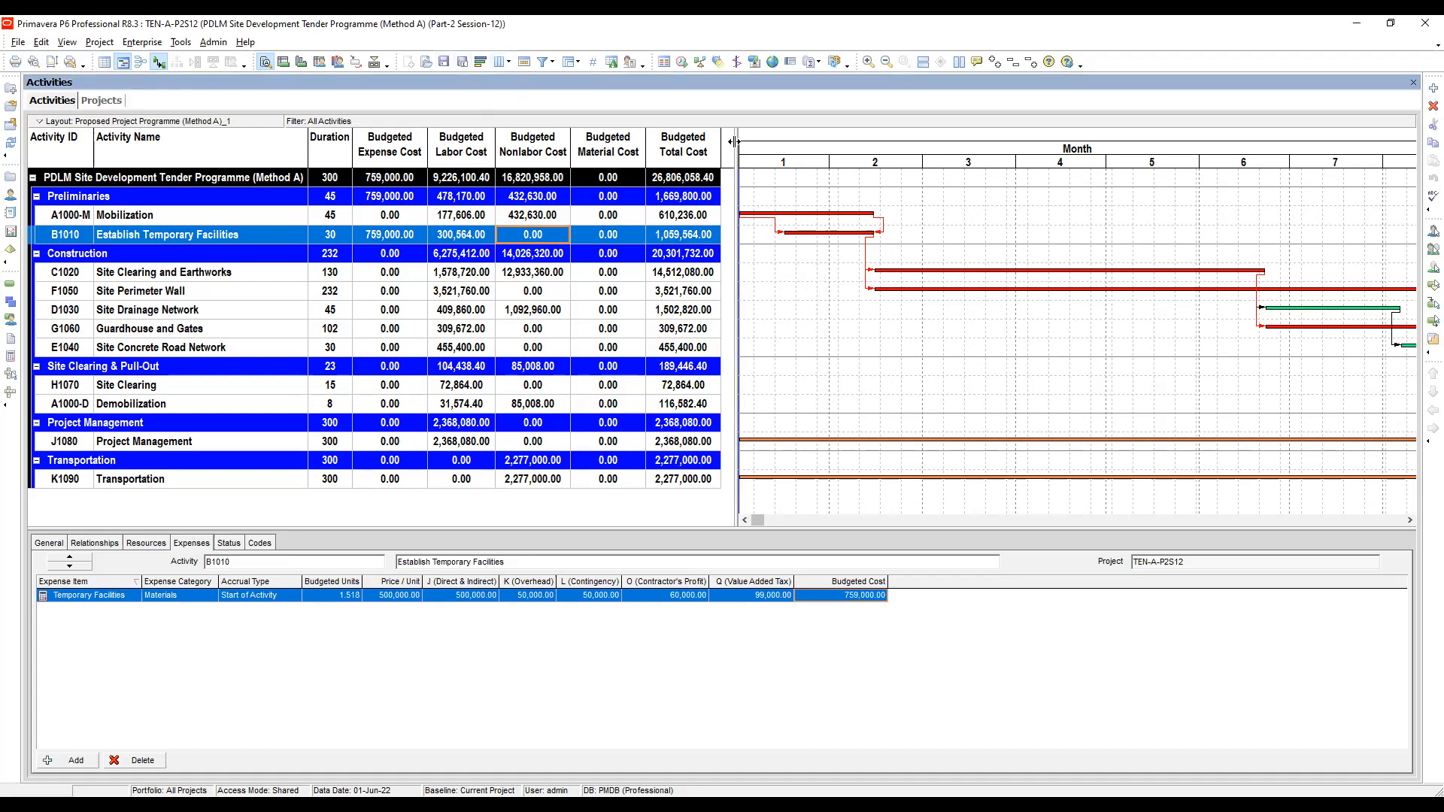
- Open the print preview's page setup header and delete the word DIRECT from the centre section text
left_click_drag(735, 141, 728, 141)
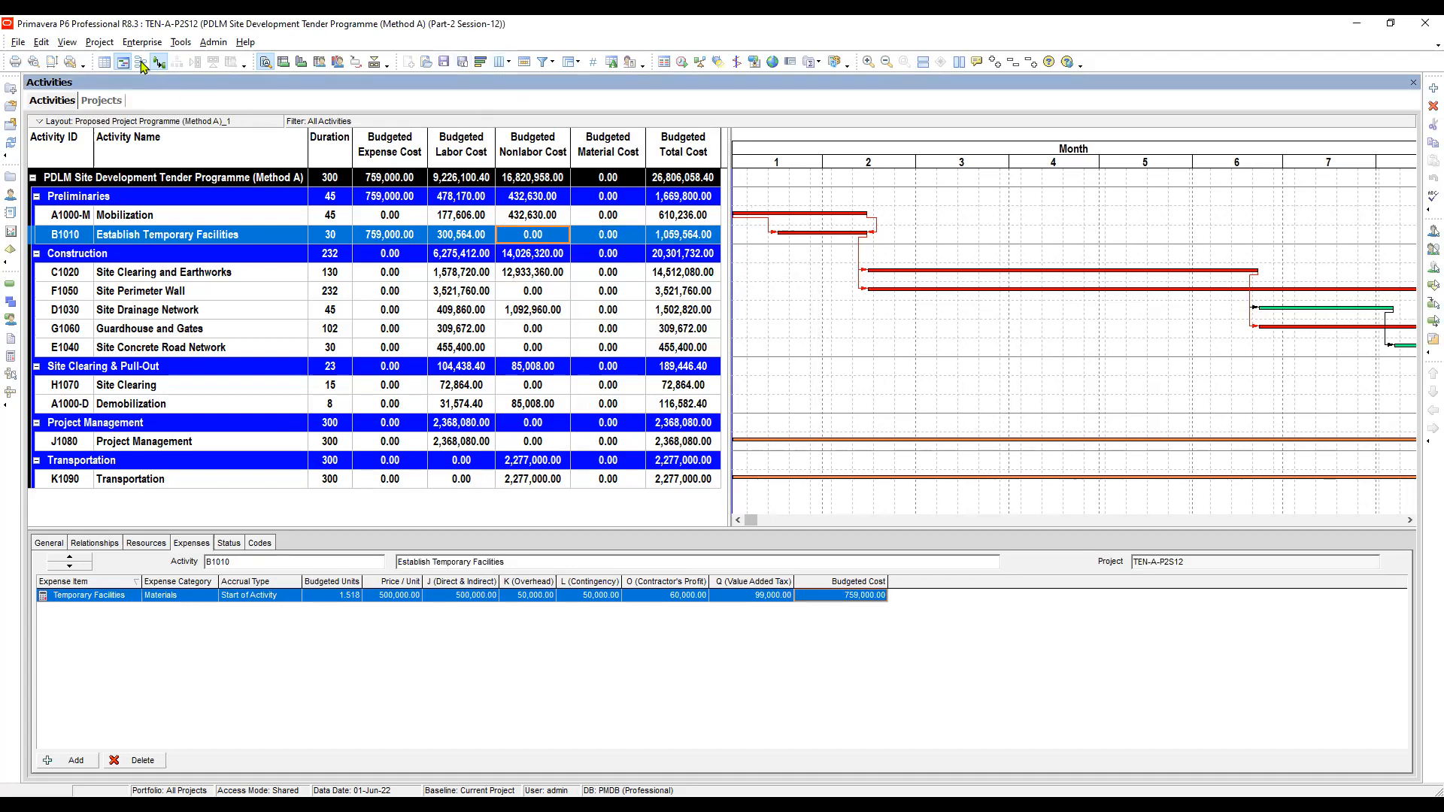
left_click(33, 64)
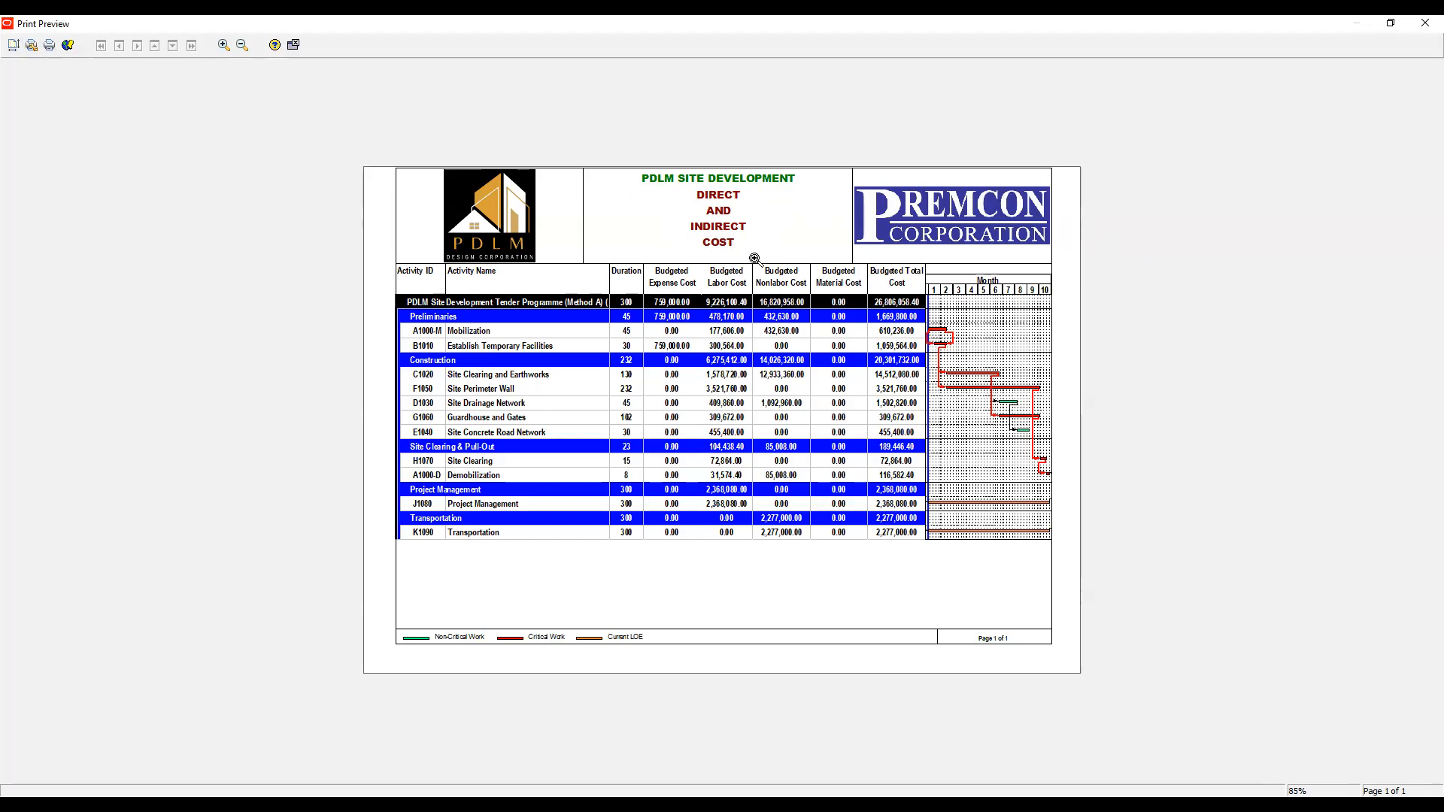
left_click(816, 261)
left_click_drag(816, 262, 1167, 138)
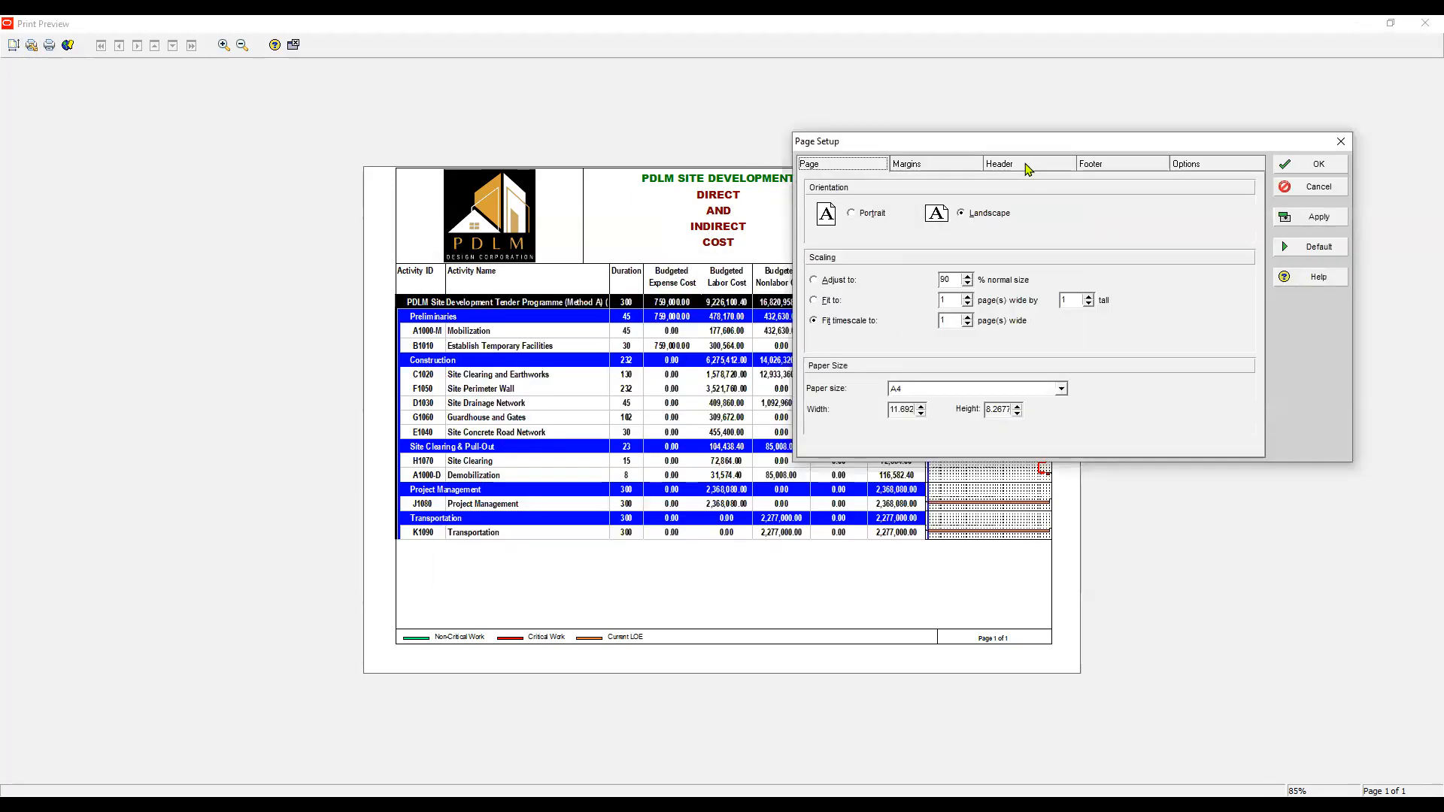
left_click(1029, 163)
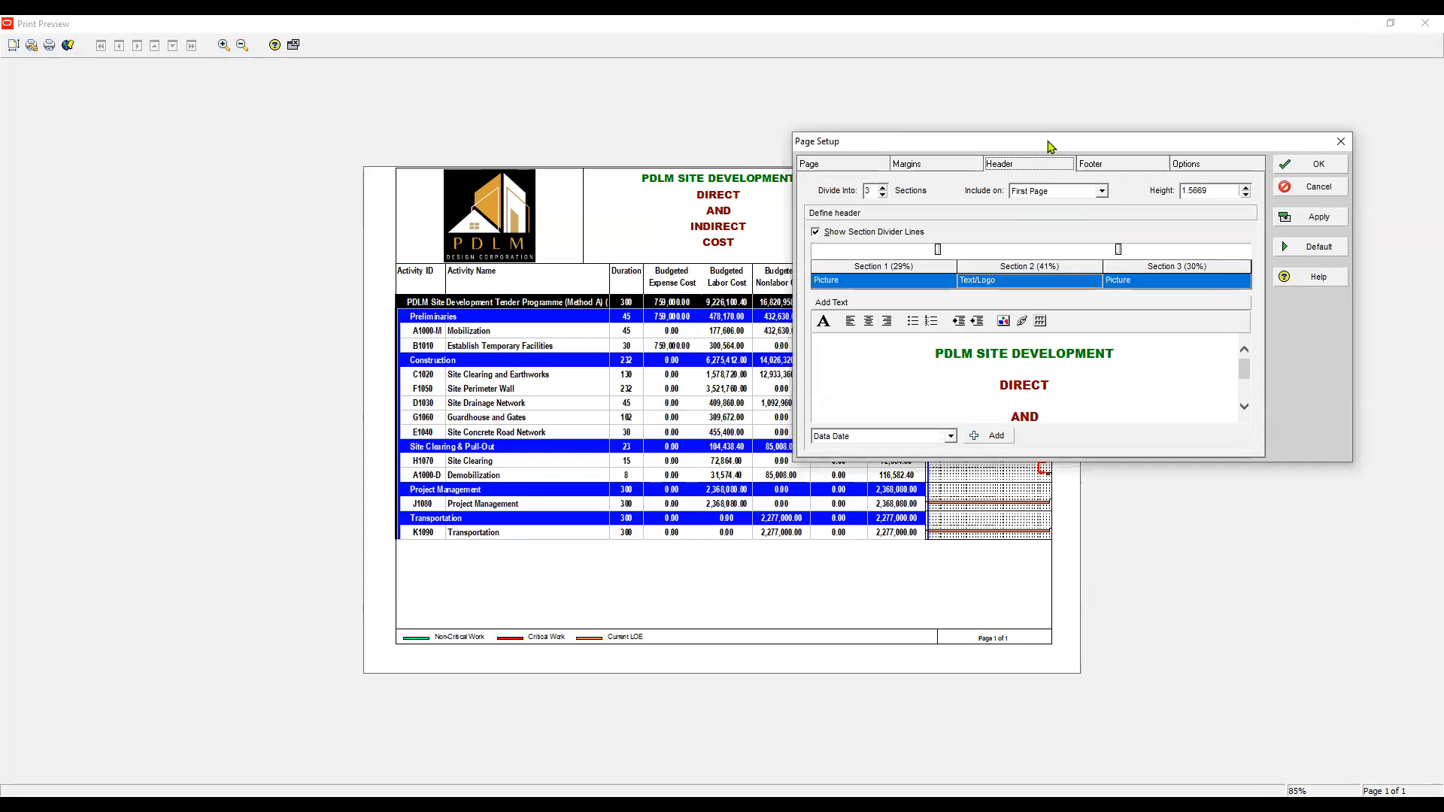
left_click_drag(1048, 142, 687, 312)
left_click_drag(637, 555, 691, 555)
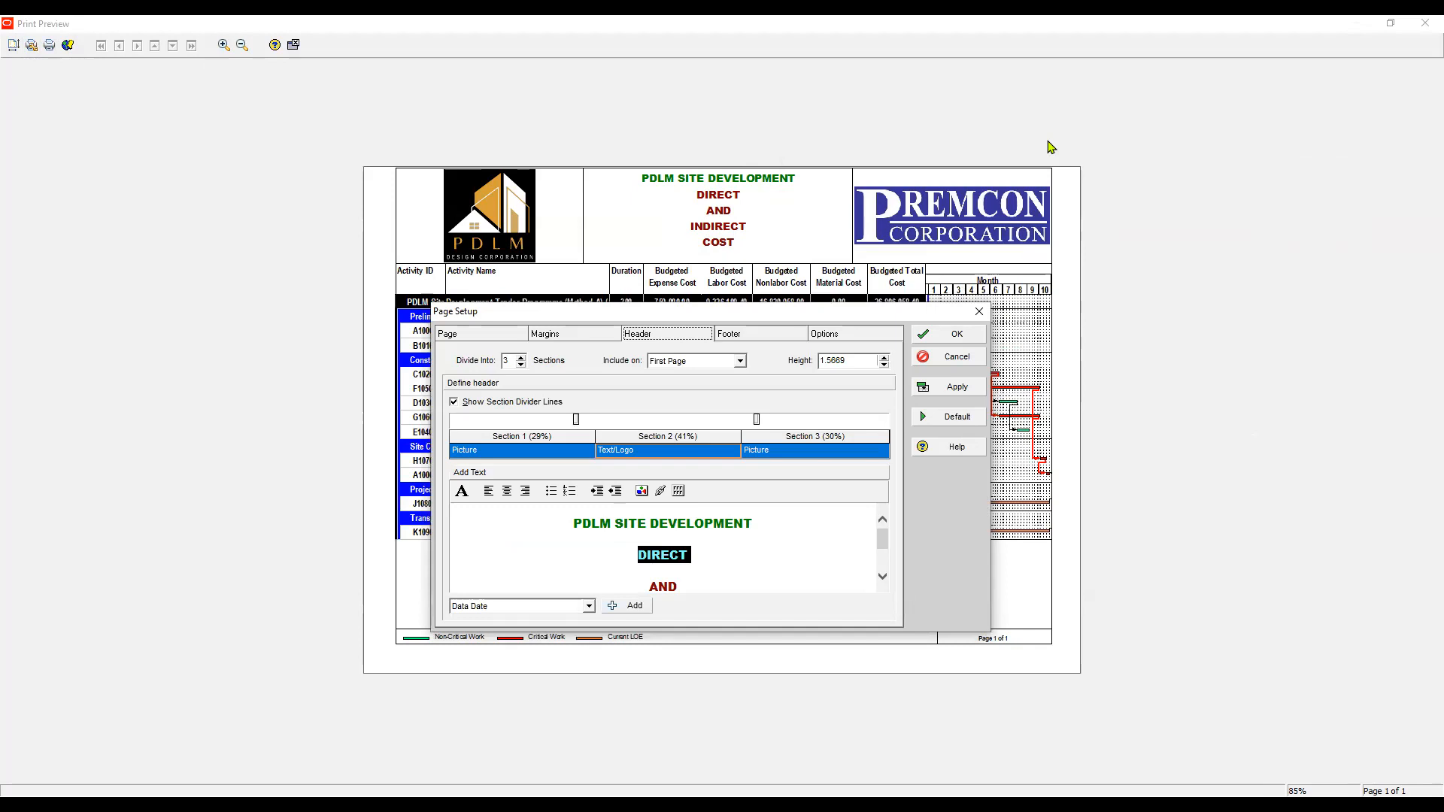
key("Delete")
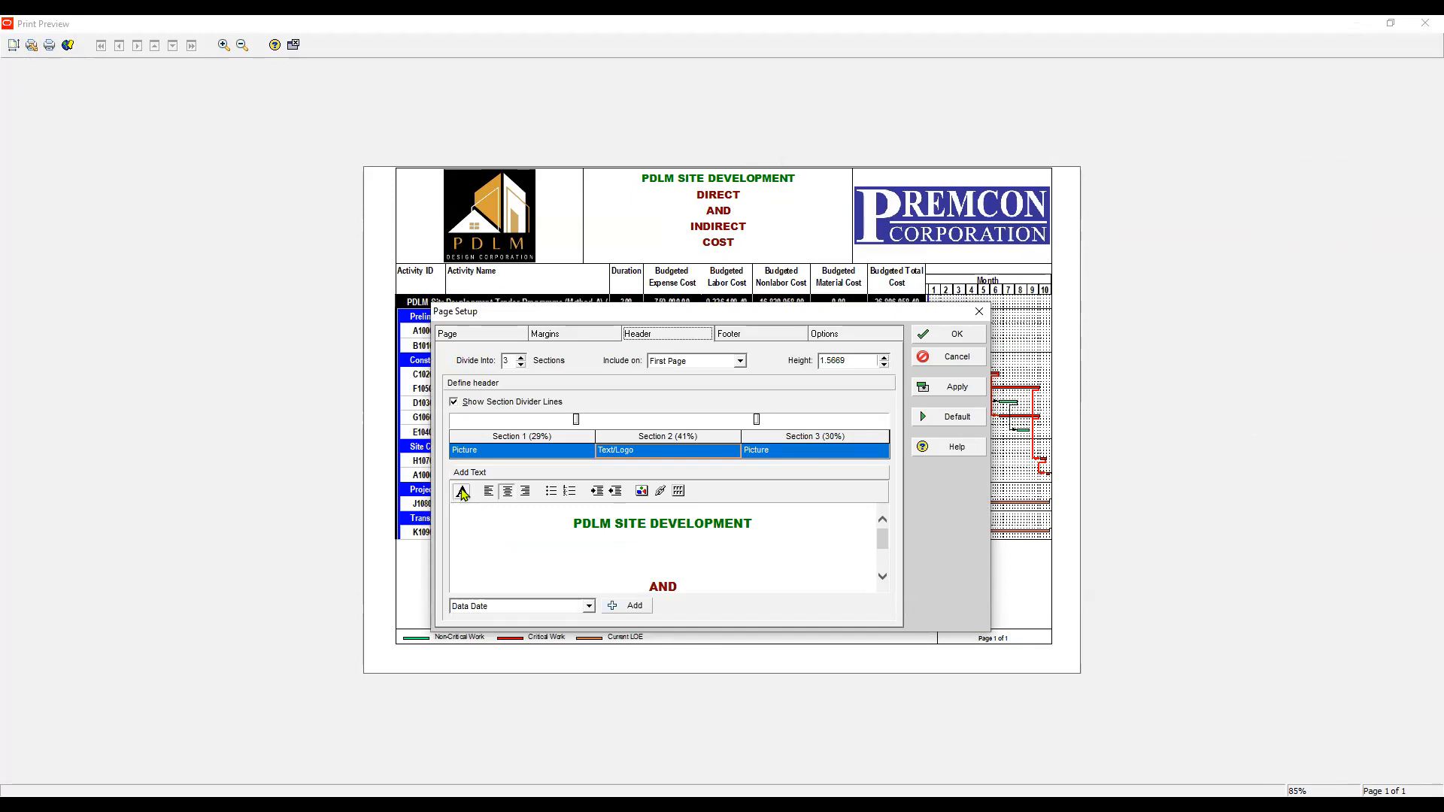
left_click(462, 491)
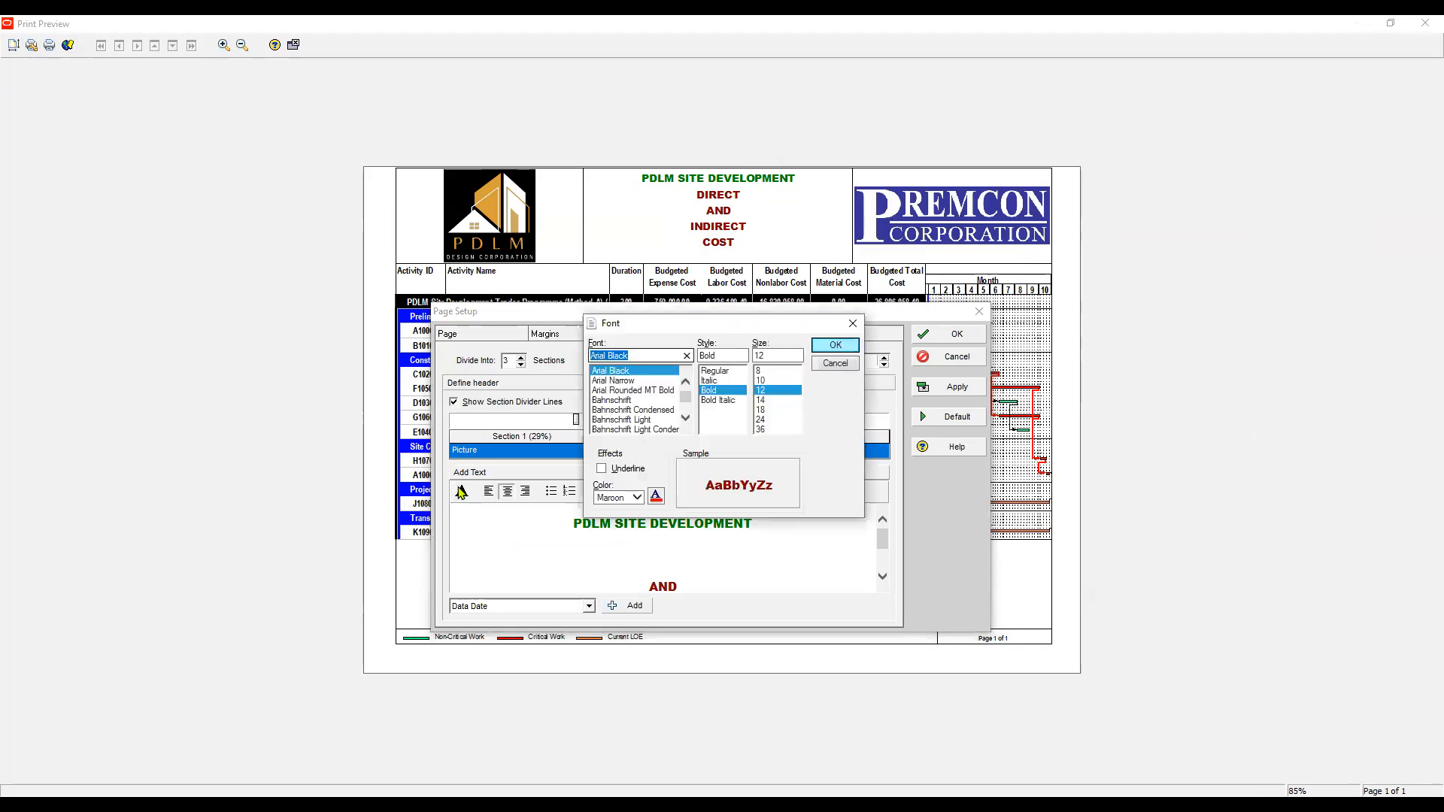
key("Return")
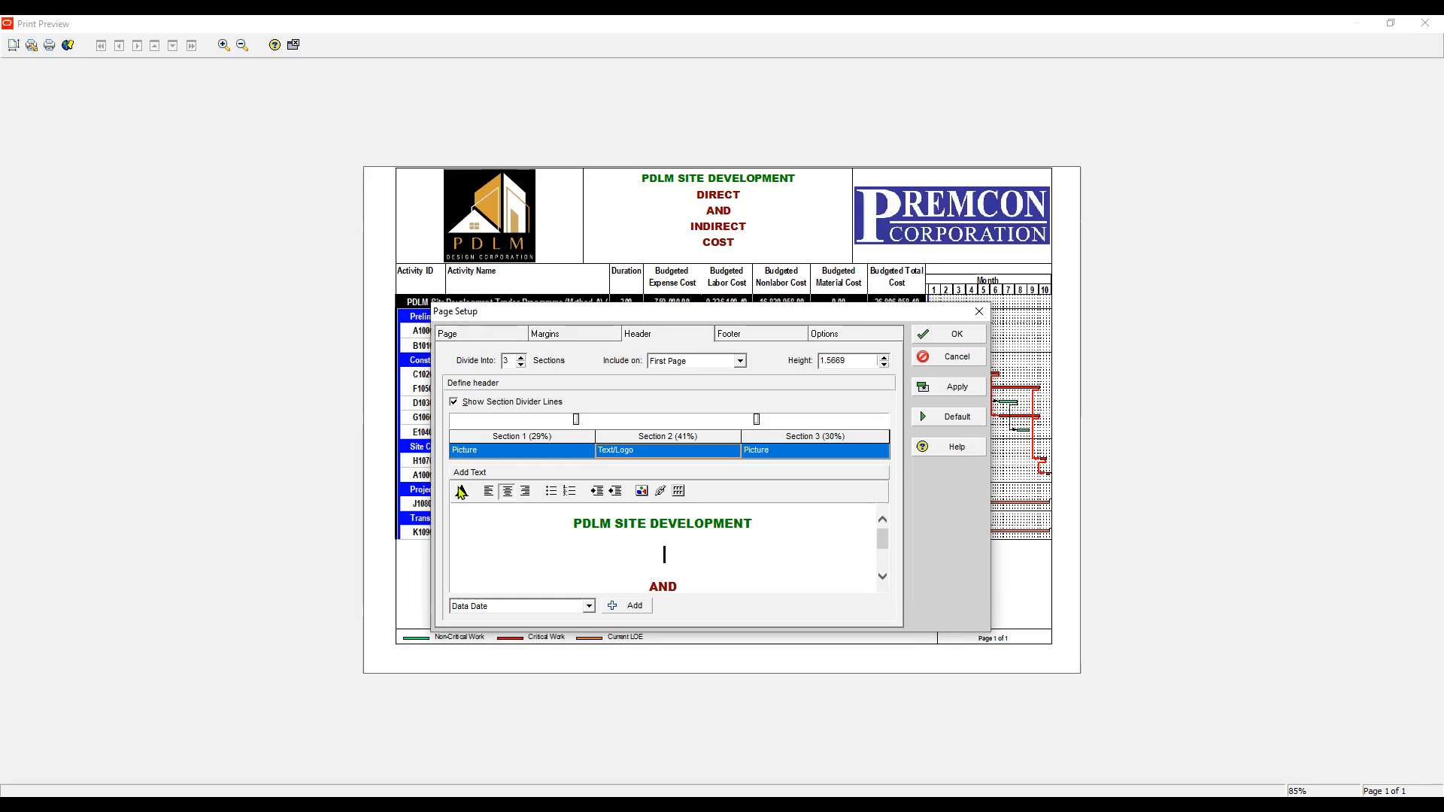
- Replace the header lines with PROPOSED, PROJECT, PROGRAMME and (METHOD A)
type("PROPOSED")
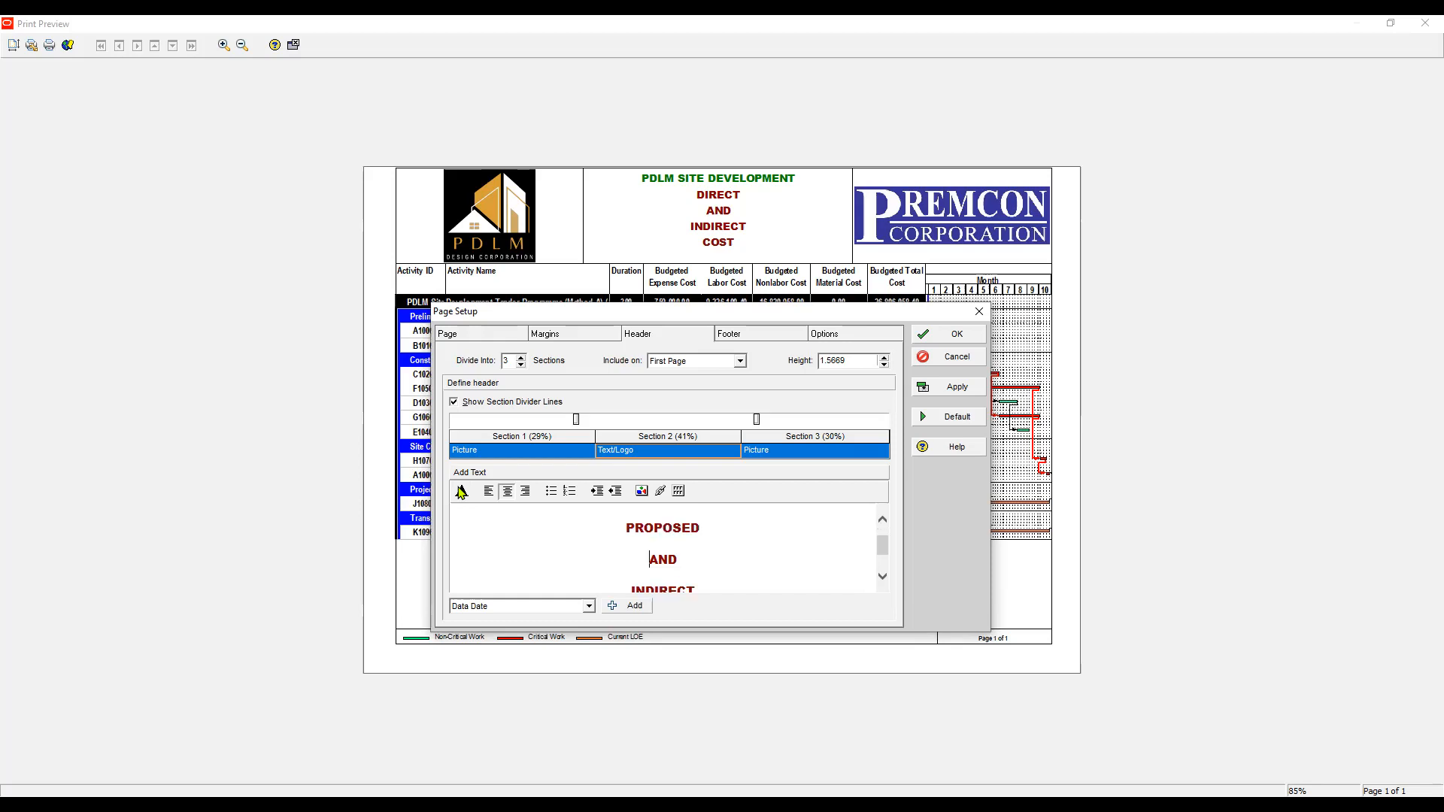
key("shift+End")
type("PROJECT")
key("shift+Right")
key("shift+Right")
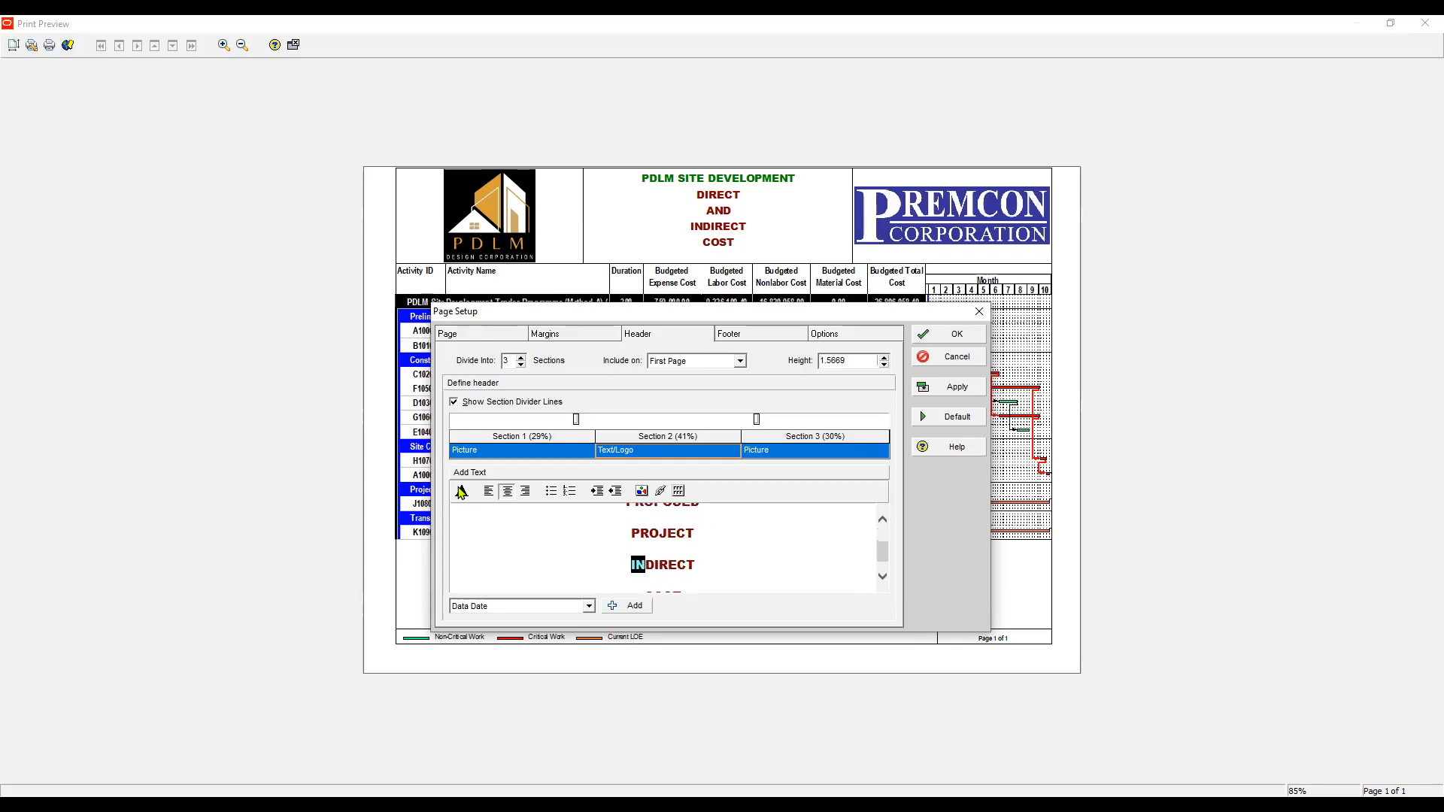
key("shift+Right")
key("shift+Right")
key("shift+Right")
key("shift+Right")
key("shift+Right")
key("shift+Right")
type("PROGRAMME")
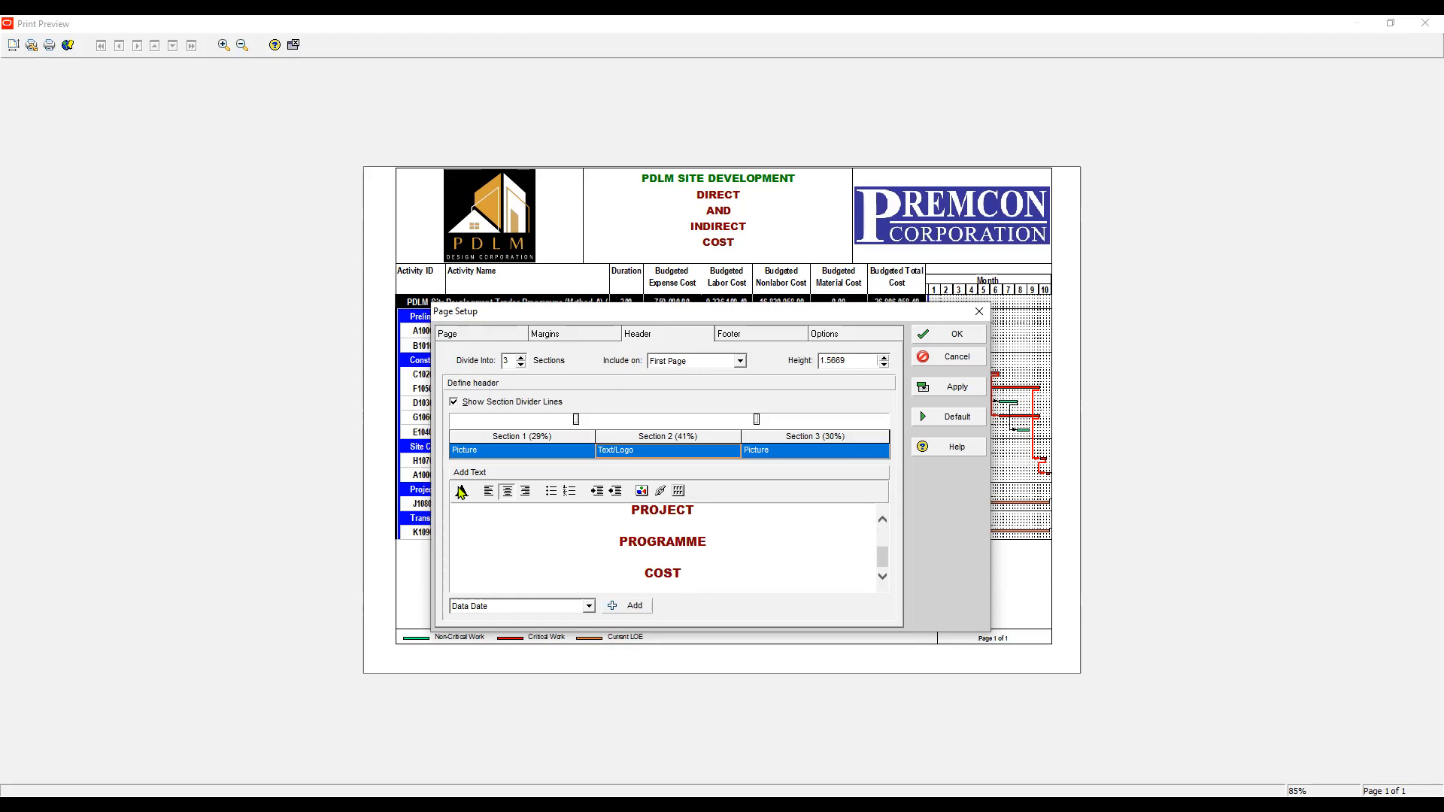
type("(METHOD A)")
- Colour the (METHOD A) header line blue, then apply and confirm the page setup
key("ctrl+shift+Right")
key("ctrl+shift+Right")
key("ctrl+shift+Right")
key("Right")
key("ctrl+shift+Left")
key("ctrl+shift+Left")
key("ctrl+shift+Left")
key("ctrl+shift+Left")
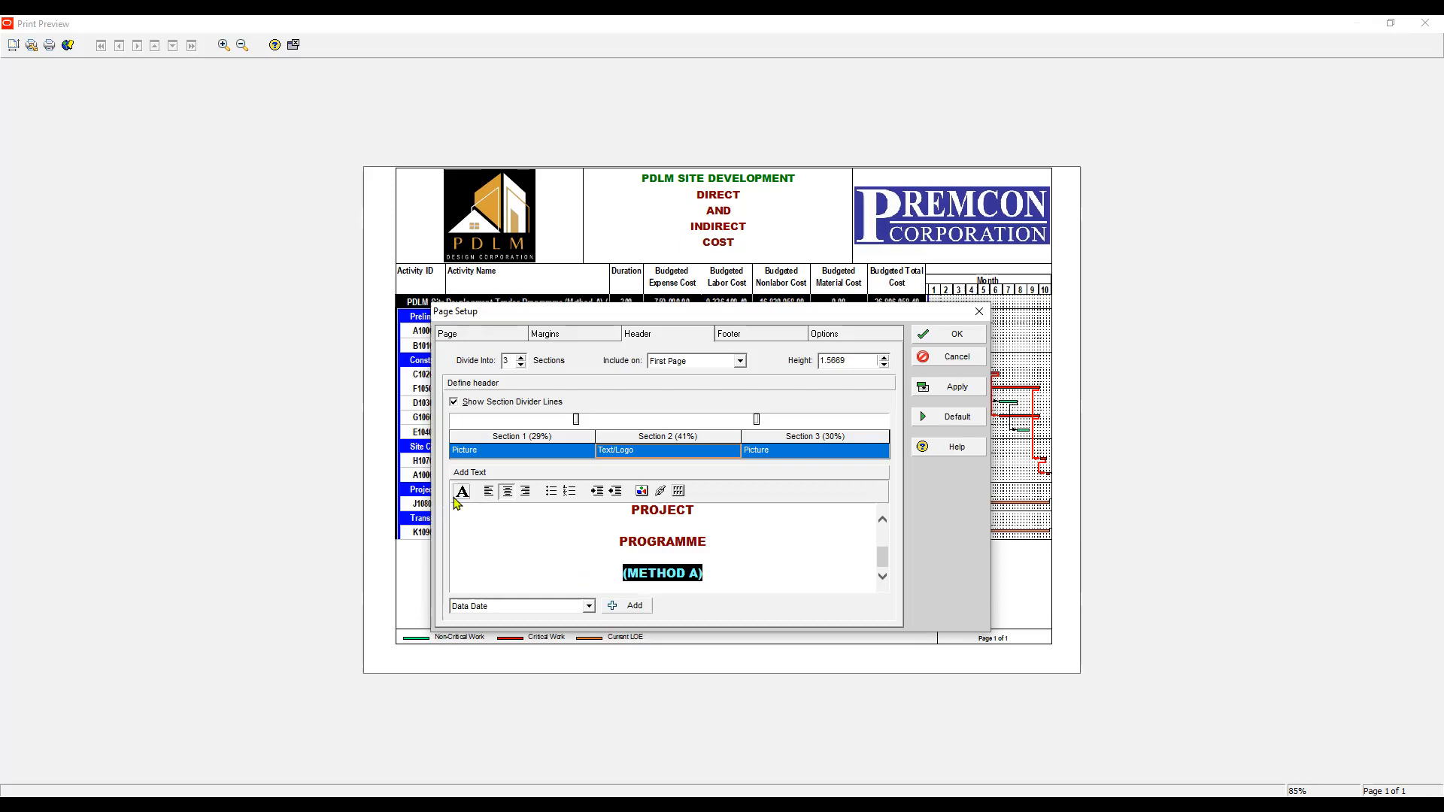
left_click(456, 496)
left_click(637, 498)
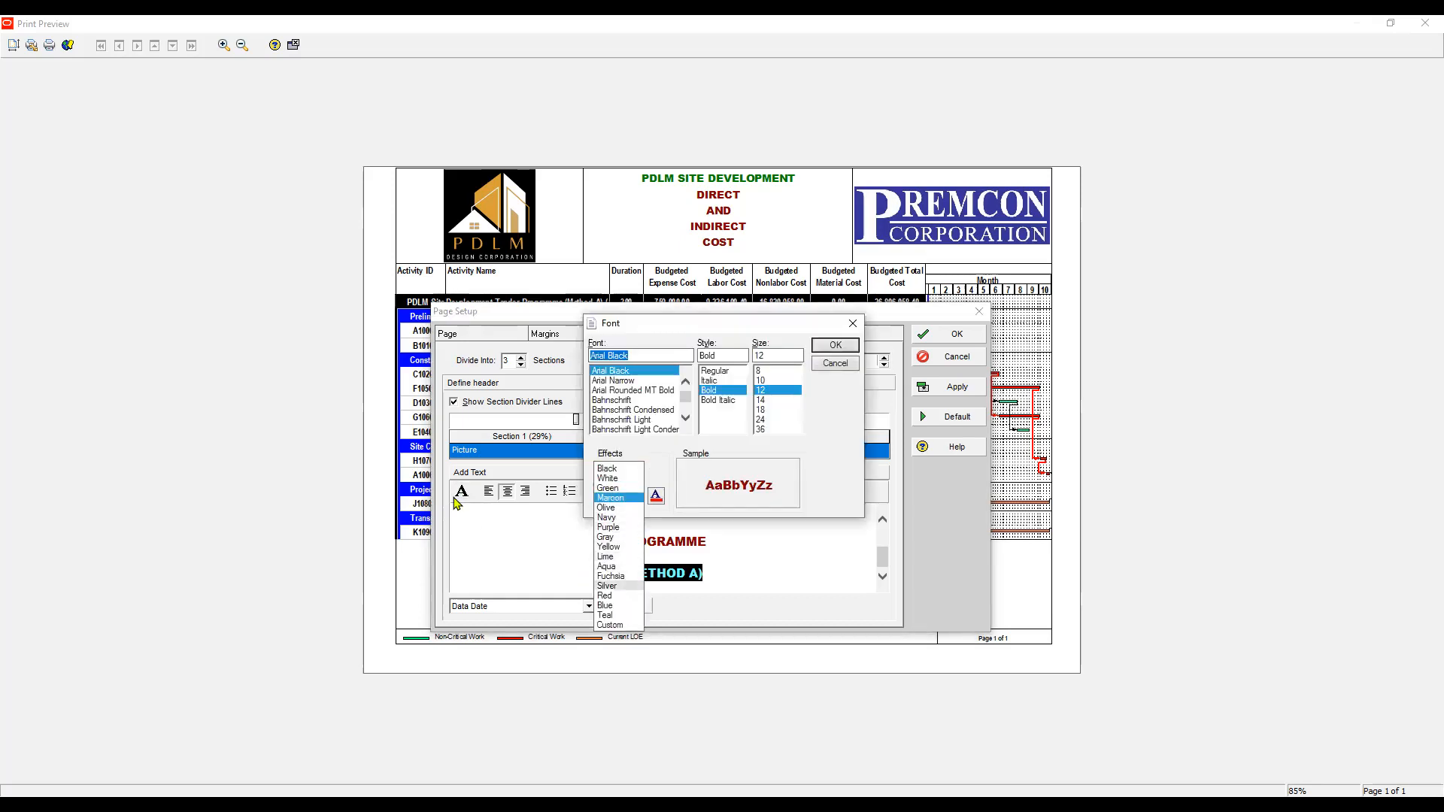
left_click(605, 605)
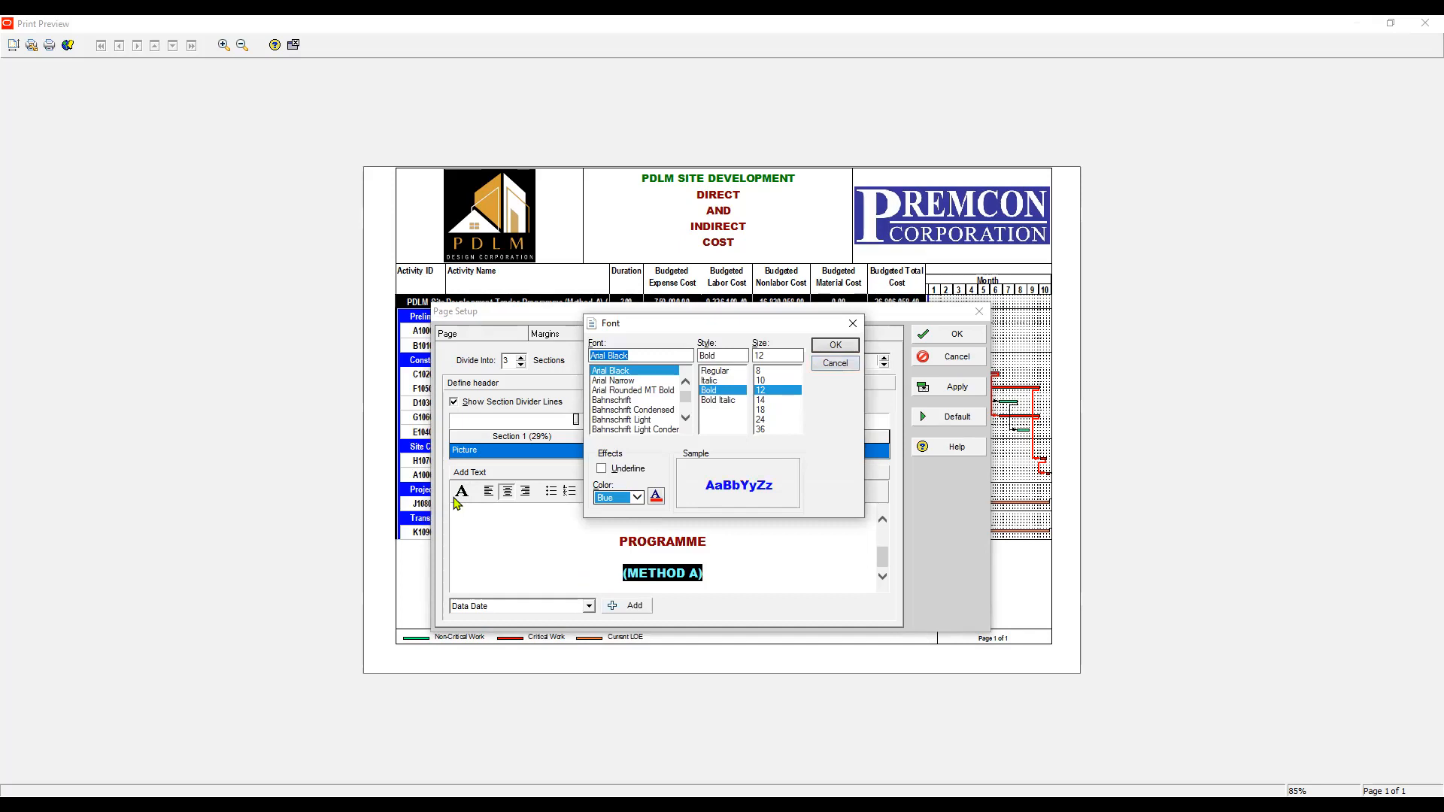
key("Return")
key("alt+a")
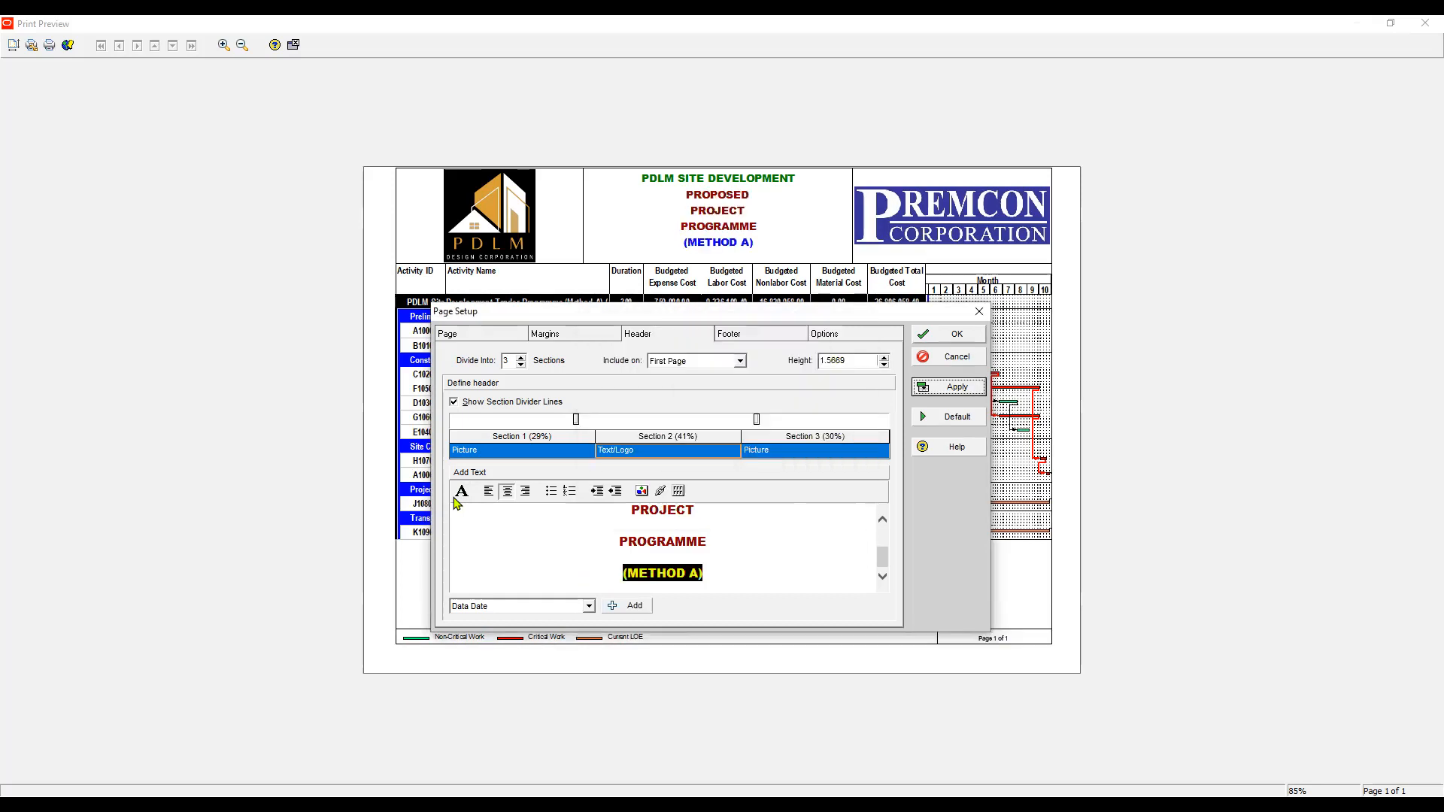
key("Return")
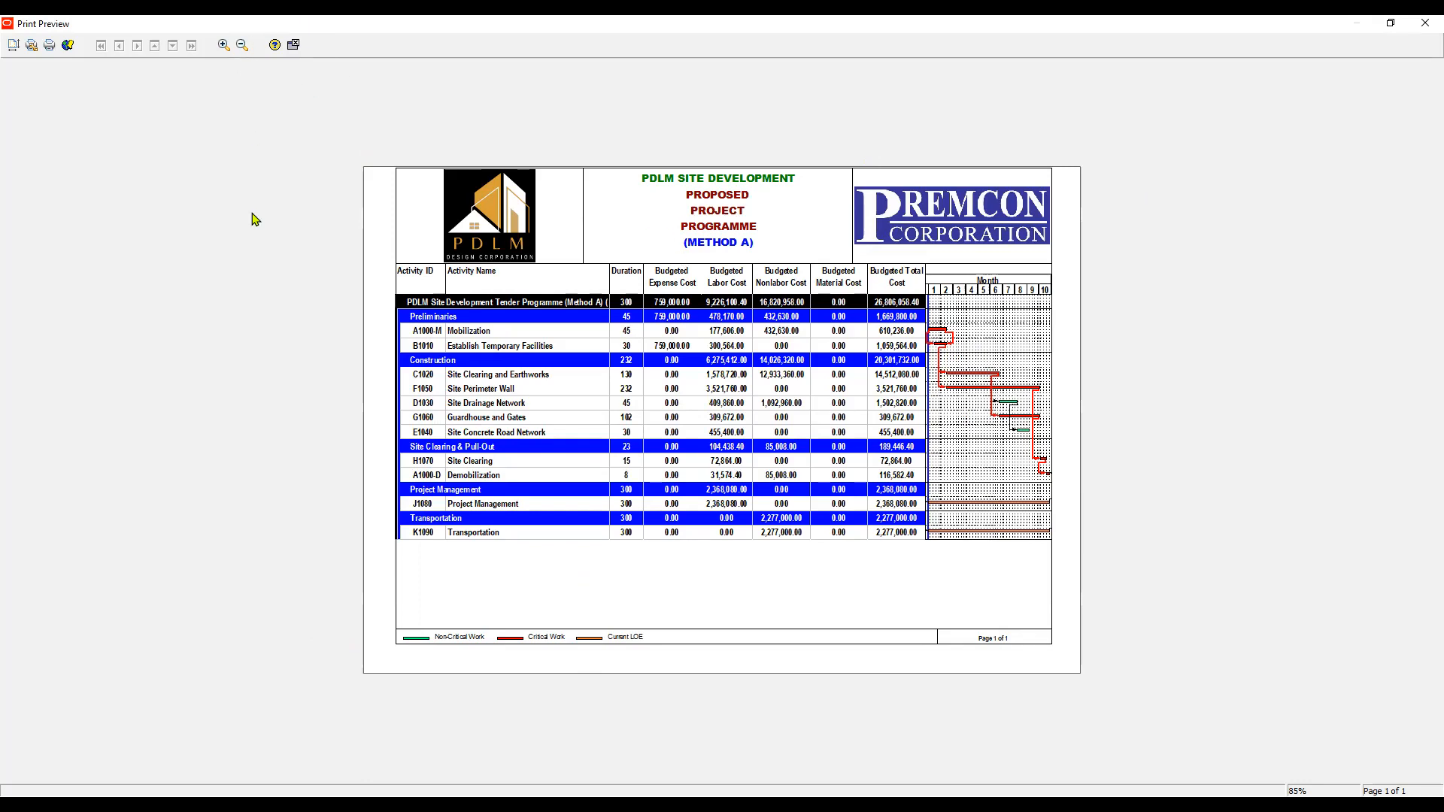
- Print the report using the Microsoft Print to PDF printer
left_click(50, 45)
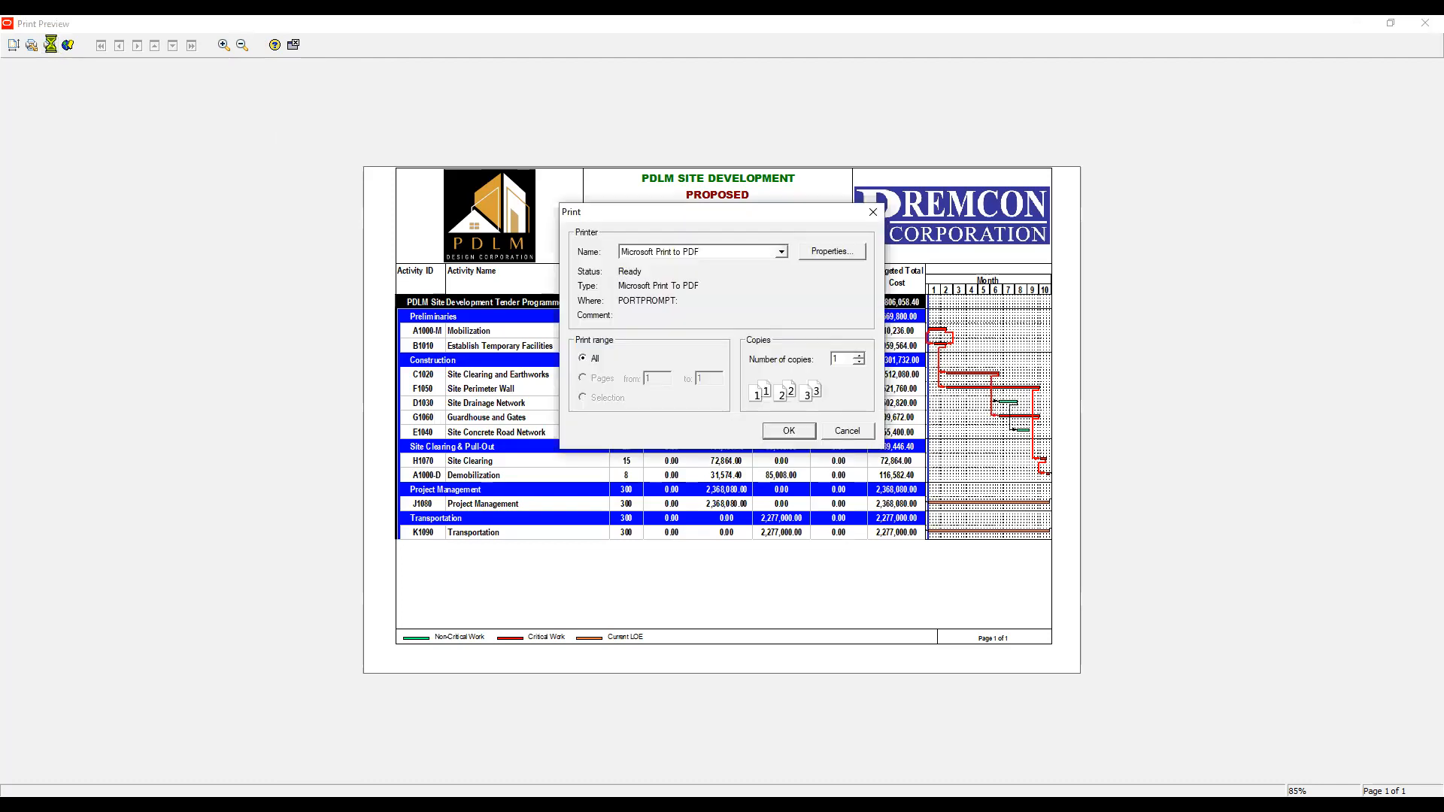
left_click(735, 252)
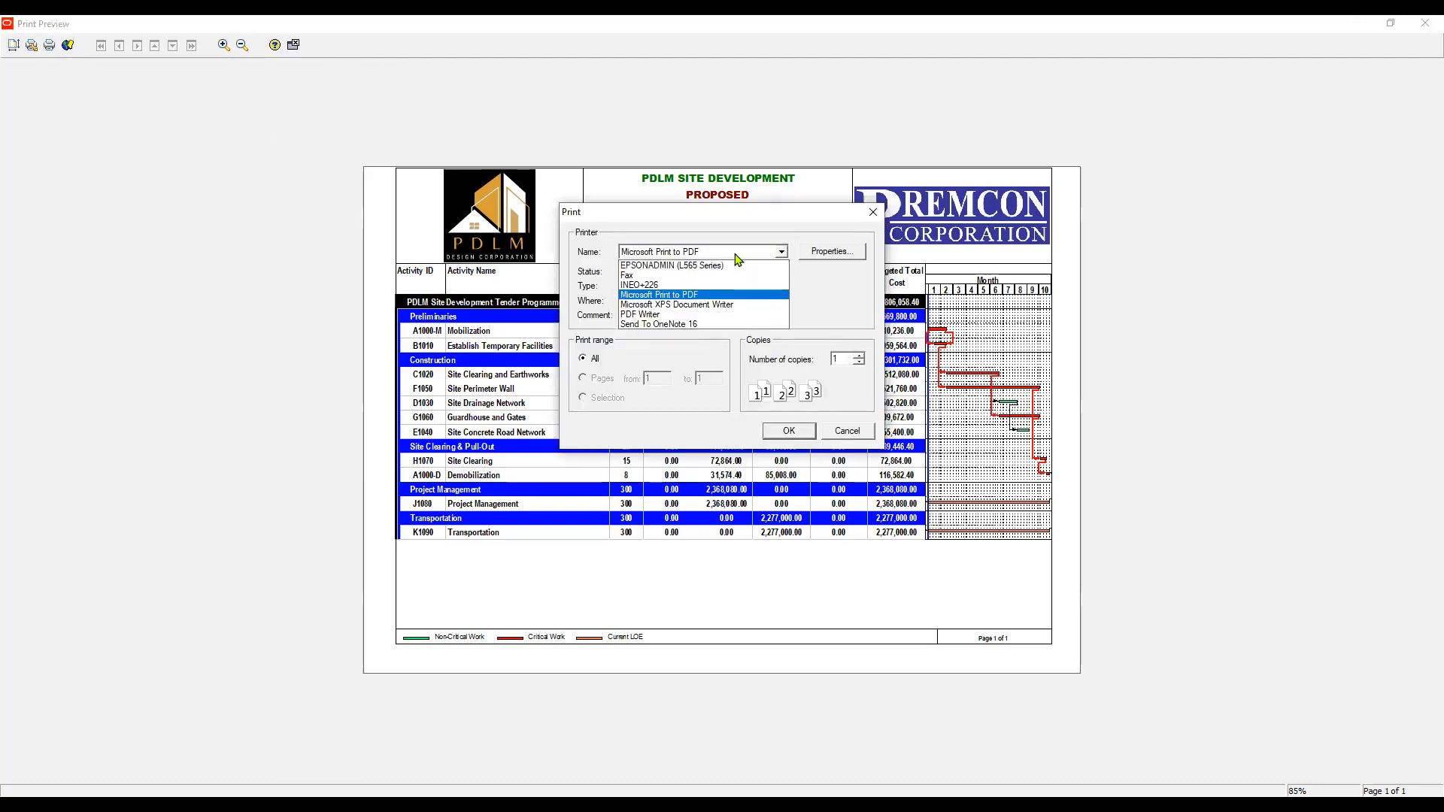
left_click(735, 254)
key("Return")
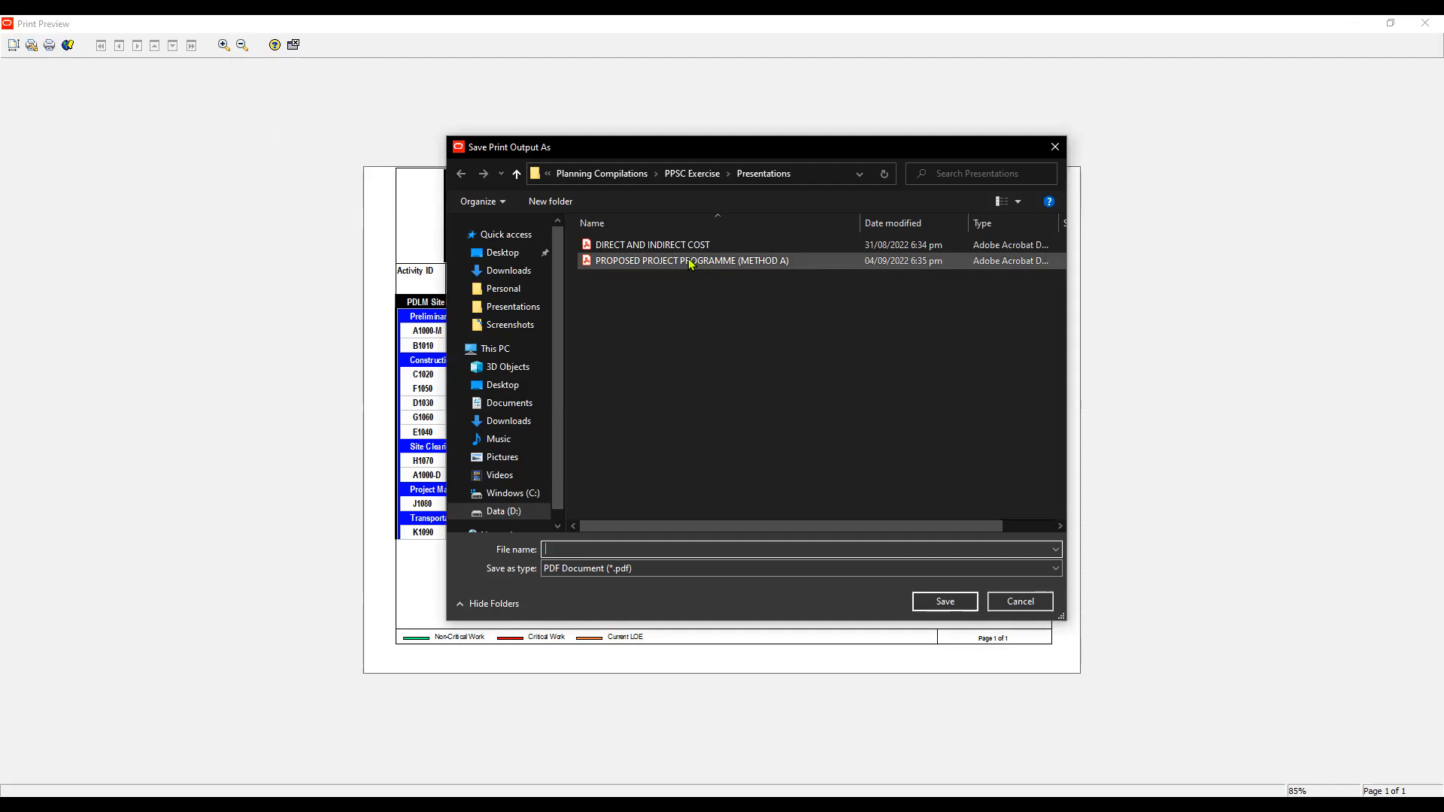
- Save the PDF print output as PROPOSED PROJECT PROGRAMME (METHOD A) in the Presentations folder, replacing the existing file, and close the preview
left_click(700, 264)
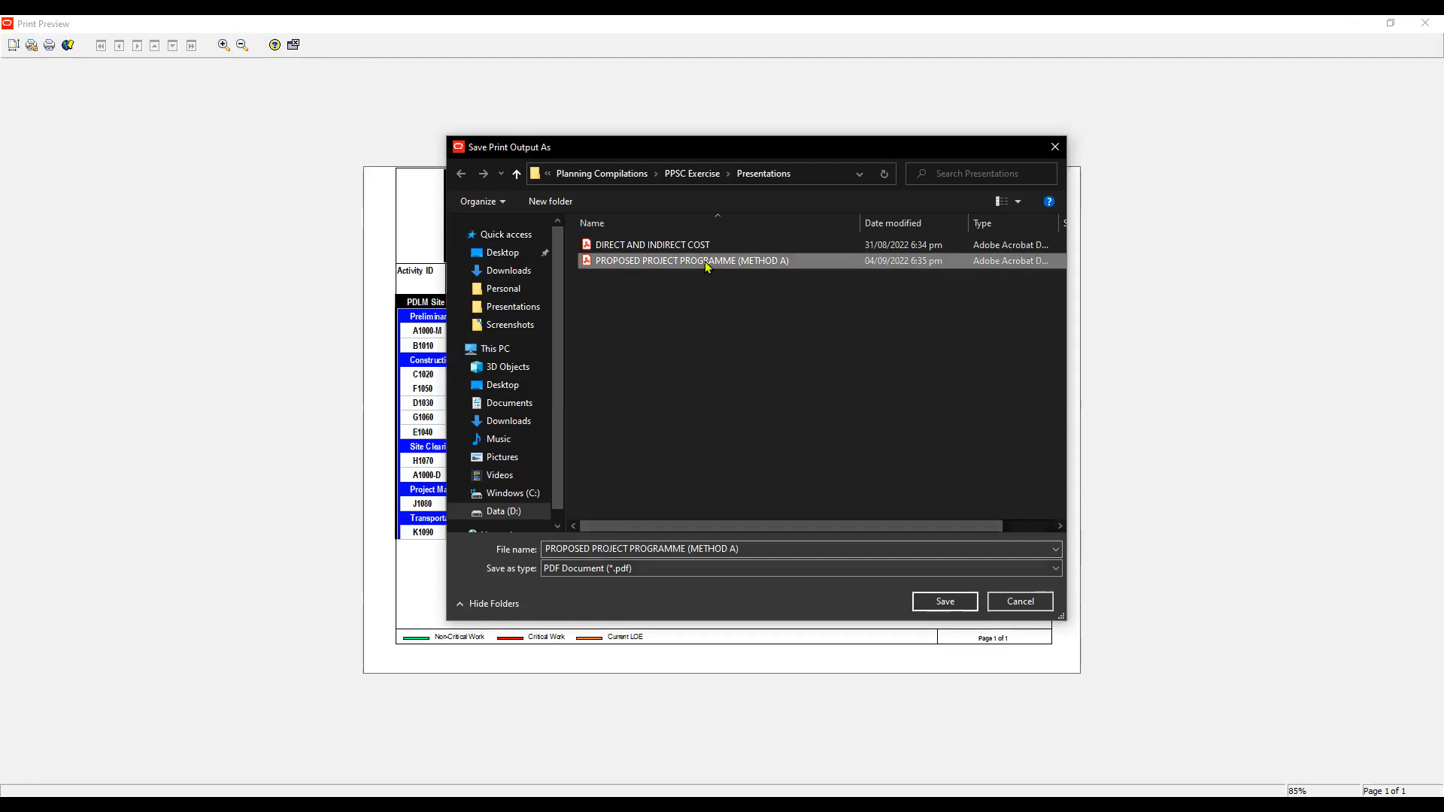
left_click(688, 243)
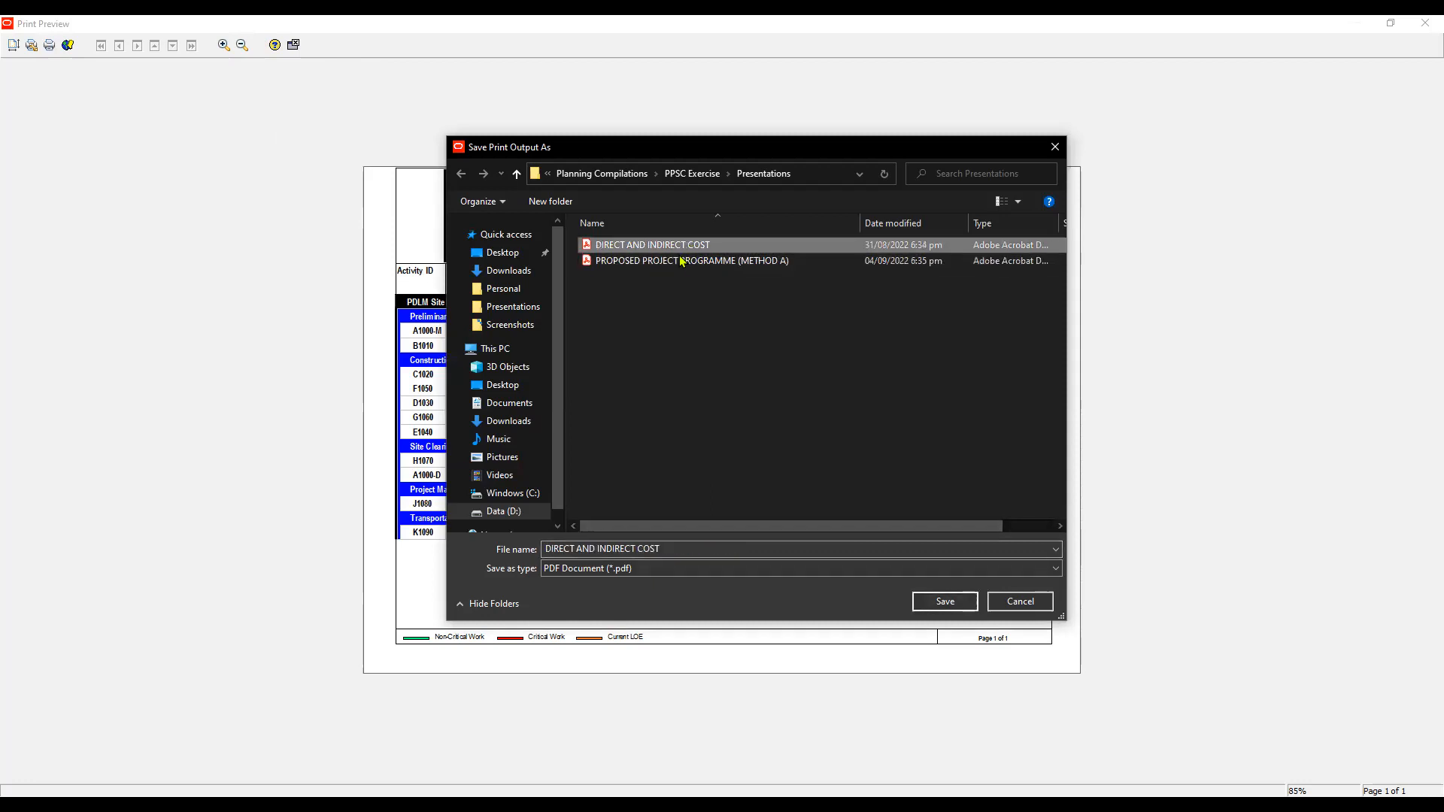
left_click(681, 261)
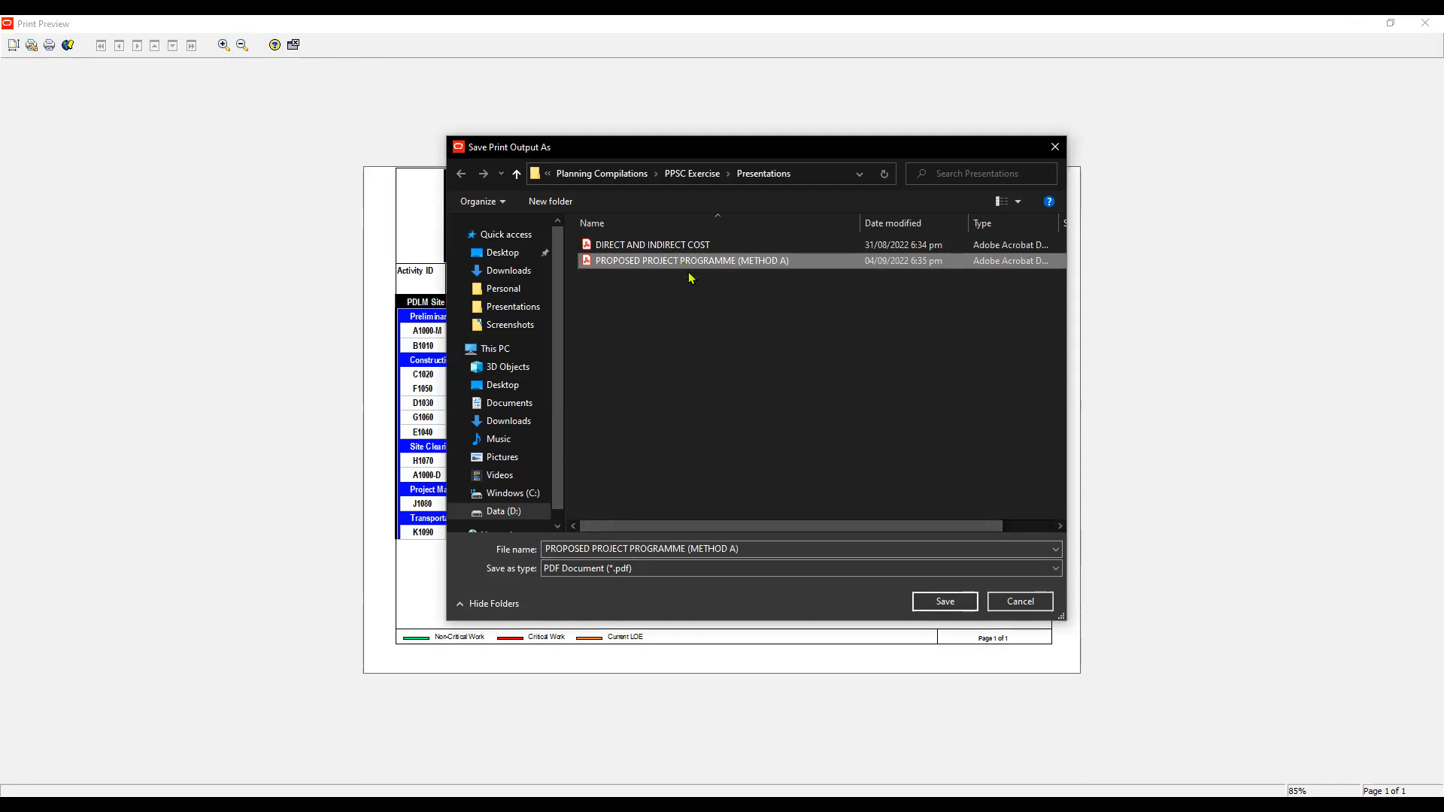
right_click(680, 260)
left_click(645, 261)
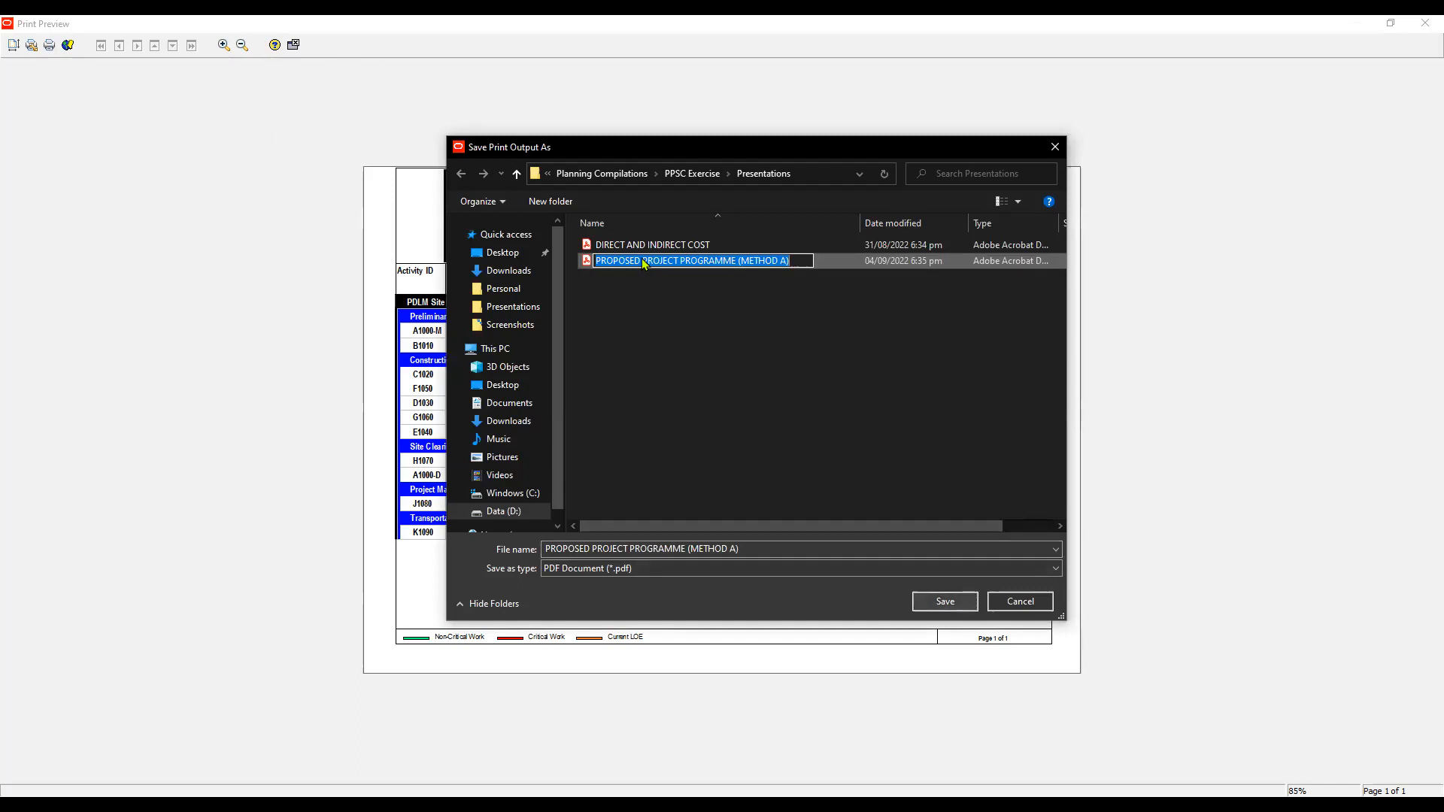
key("Escape")
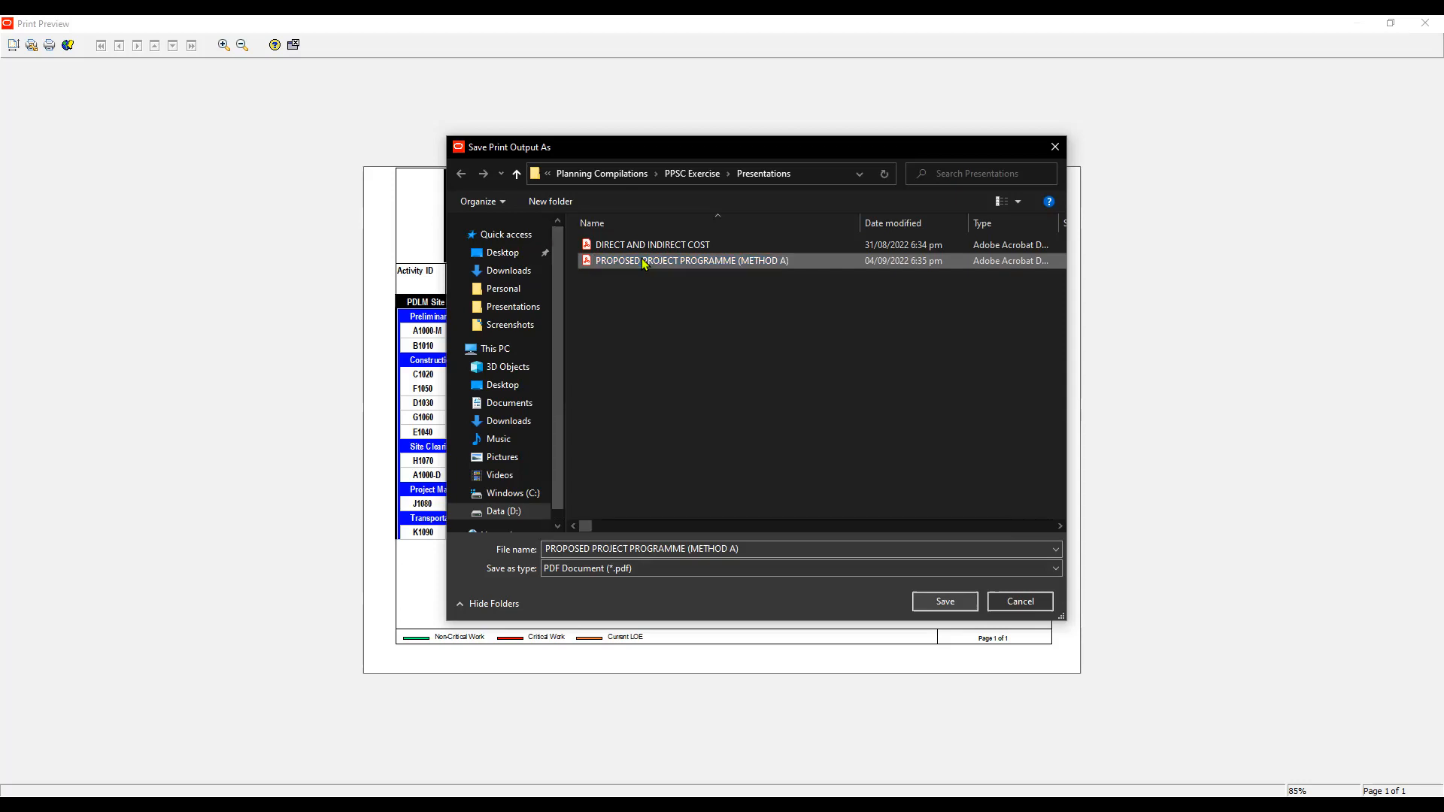
double_click(642, 260)
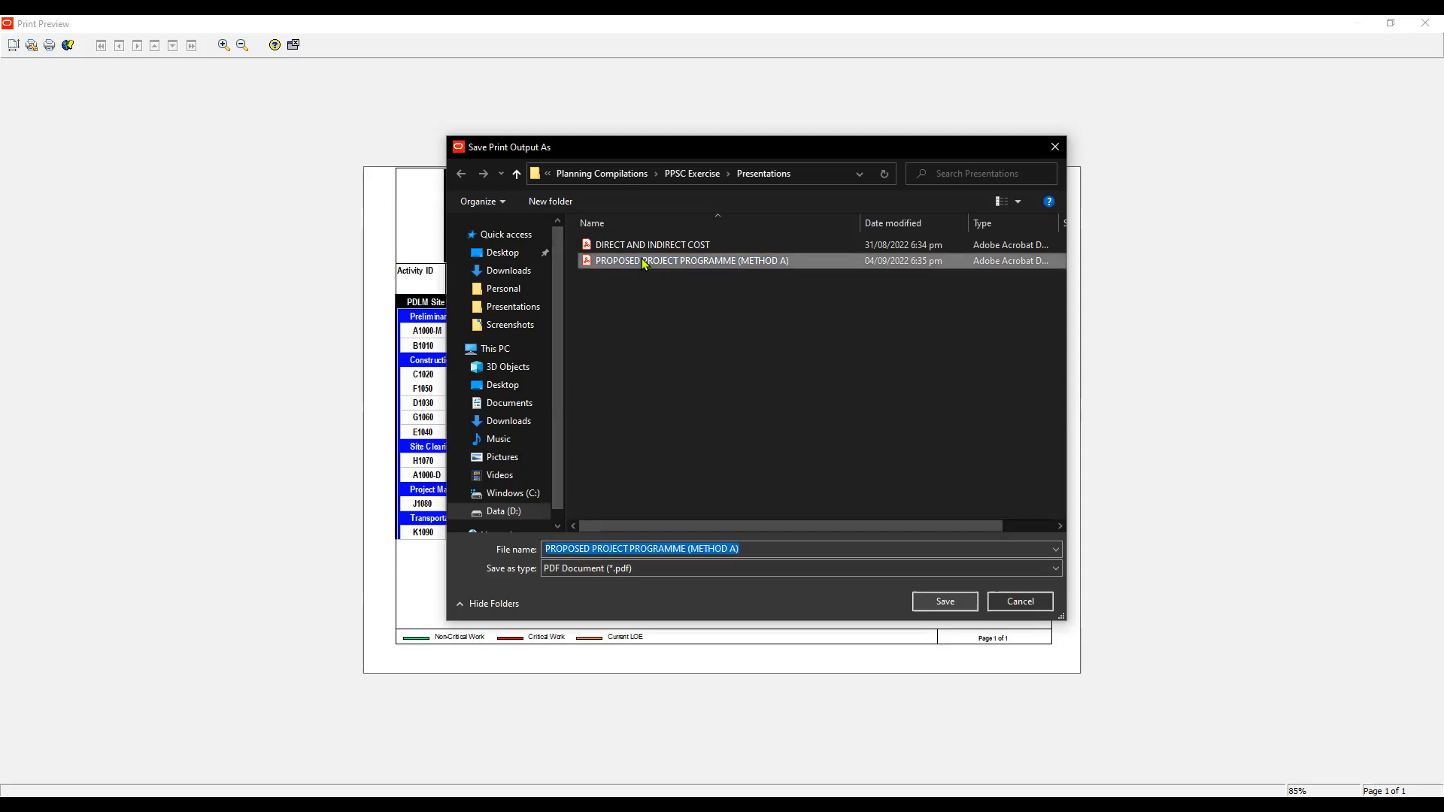
key("Return")
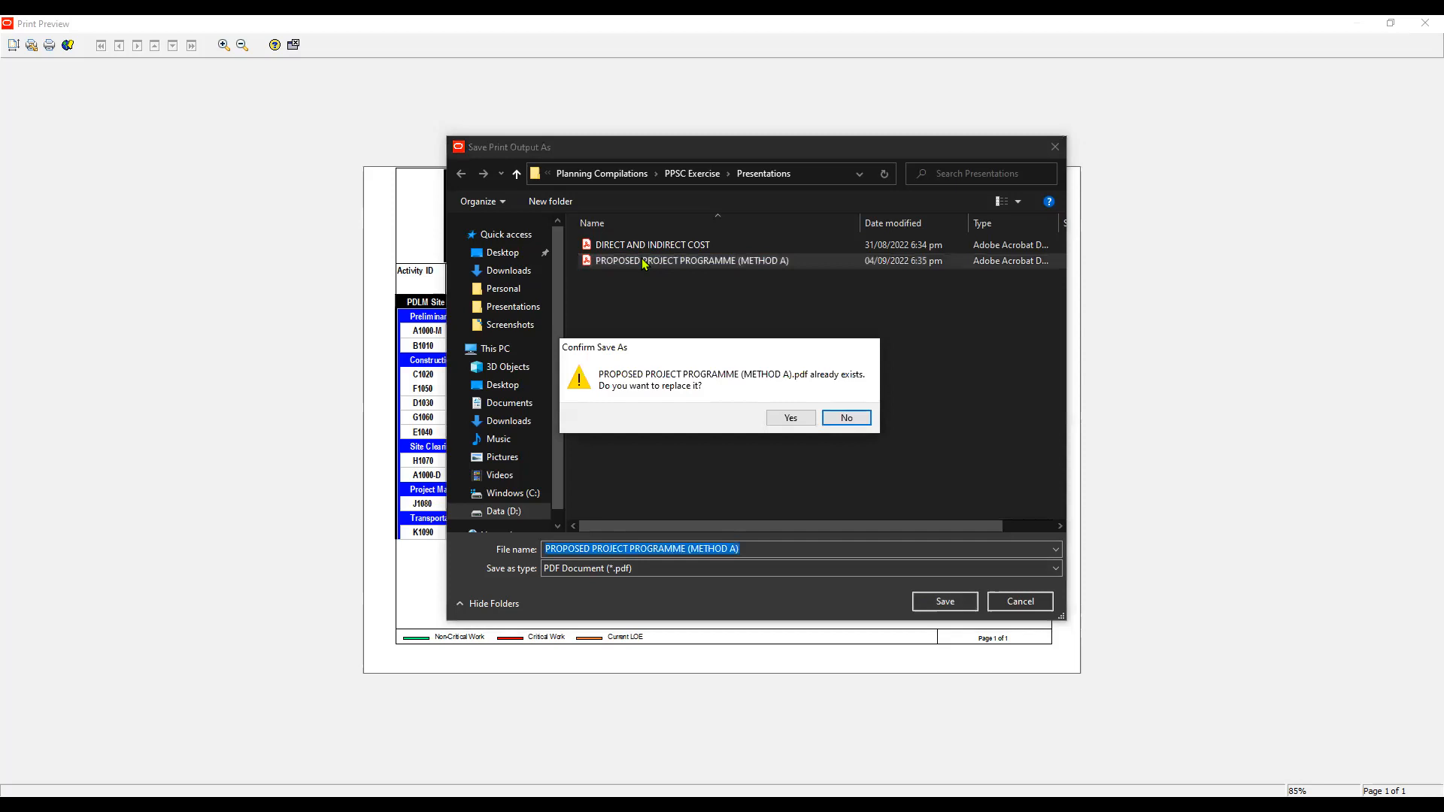
key("Left")
key("Return")
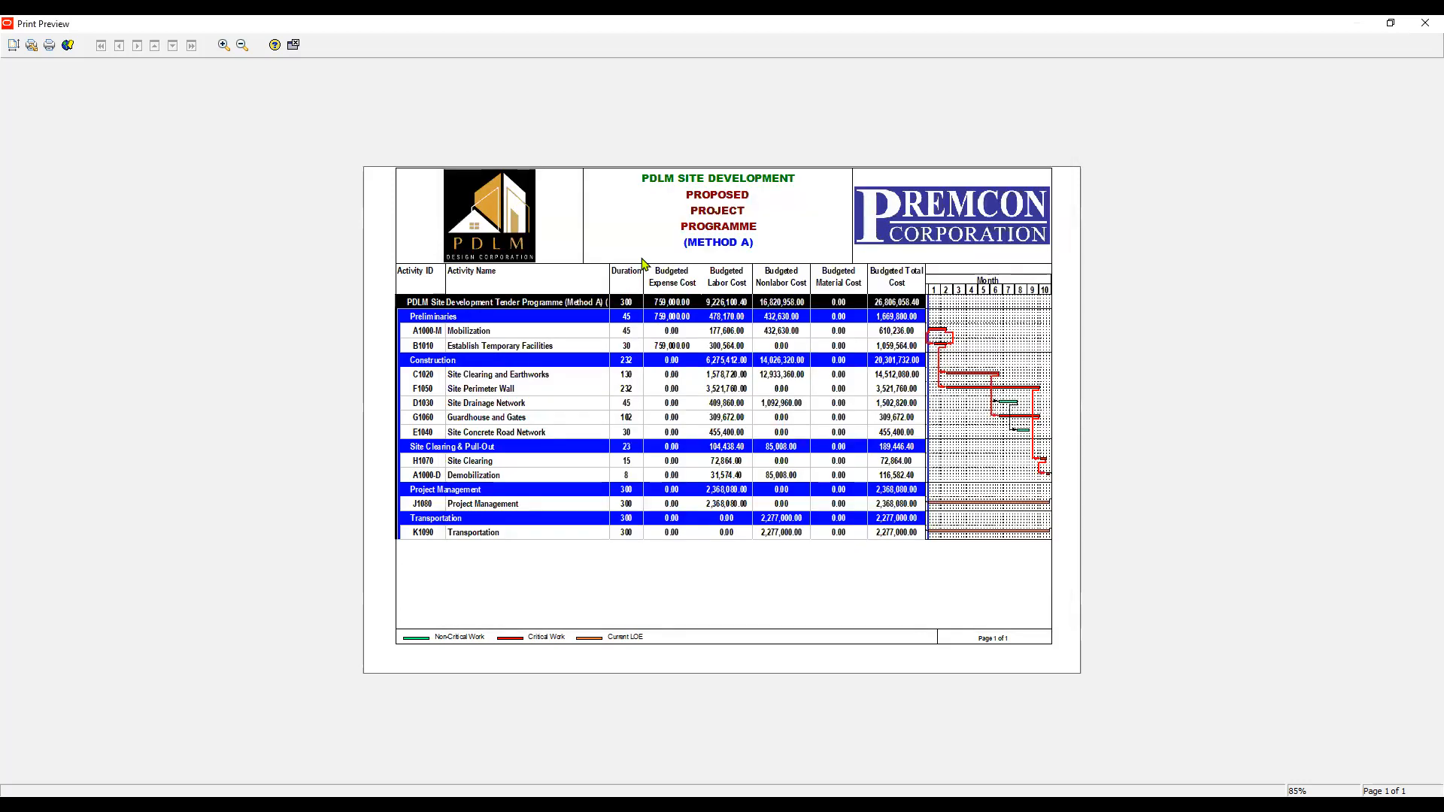
key("Return")
left_click(295, 47)
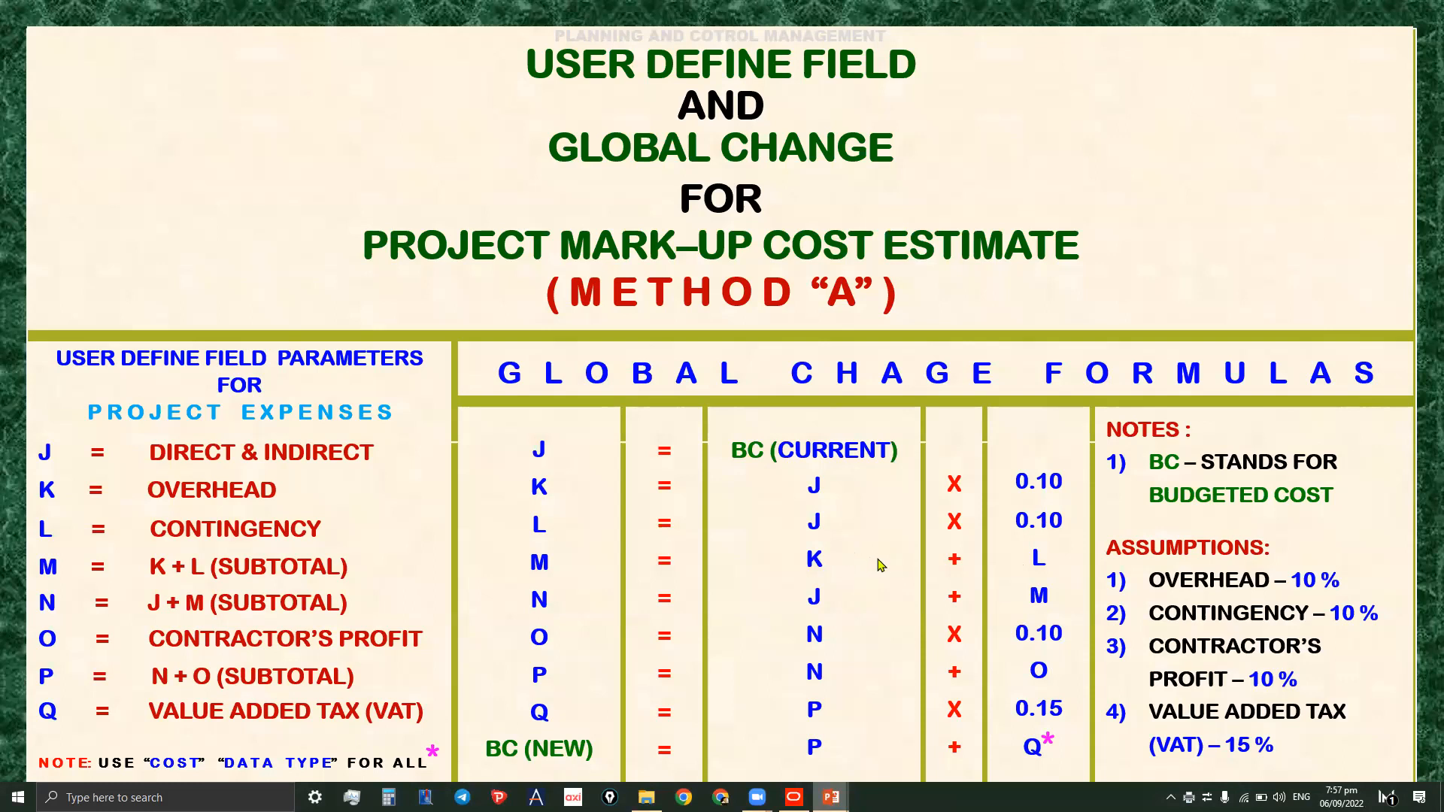
- Page through the presentation slides comparing the Proposed Project Programme (Method A) and Direct and Indirect Project Cost layouts
scroll(882, 566, "up", 1)
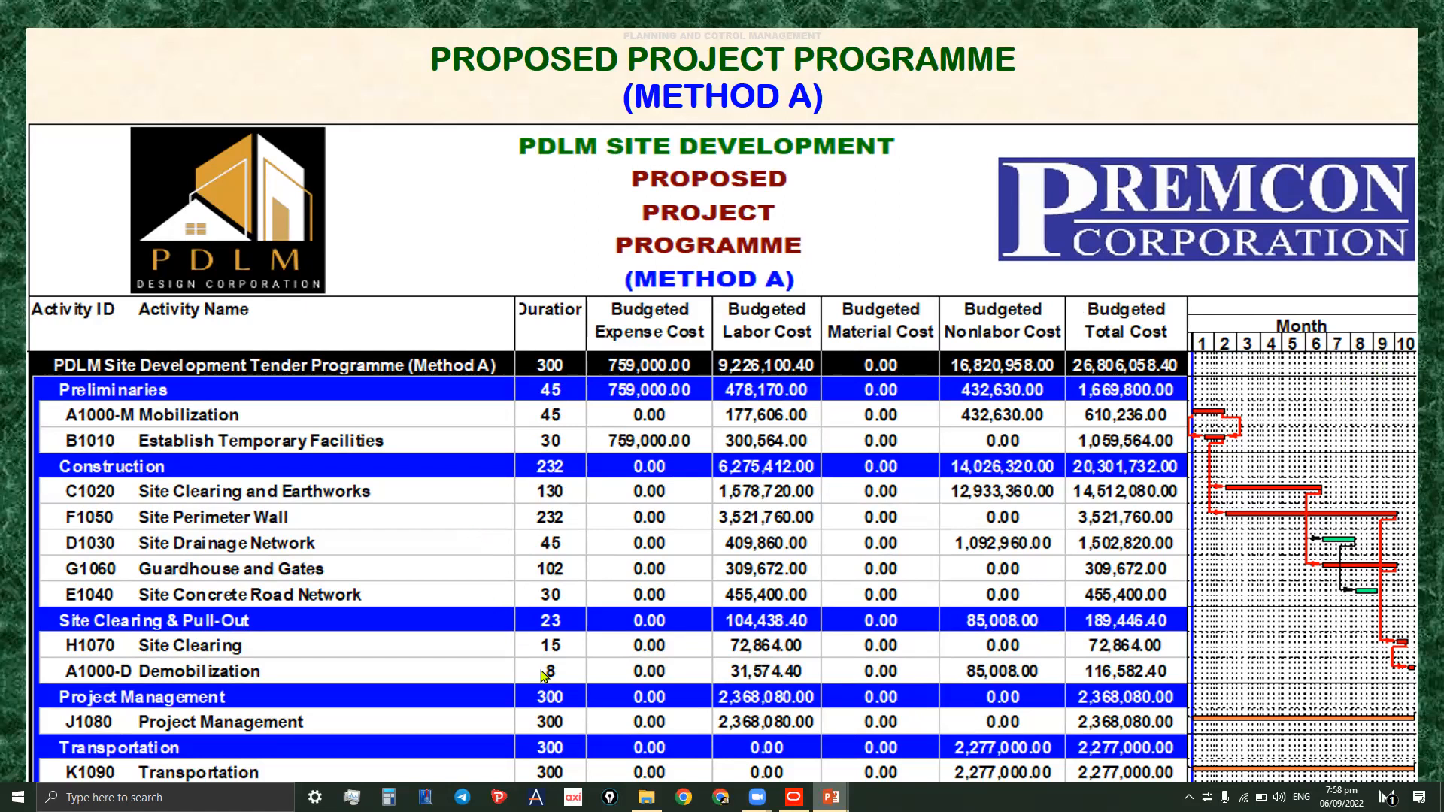
left_click(975, 498)
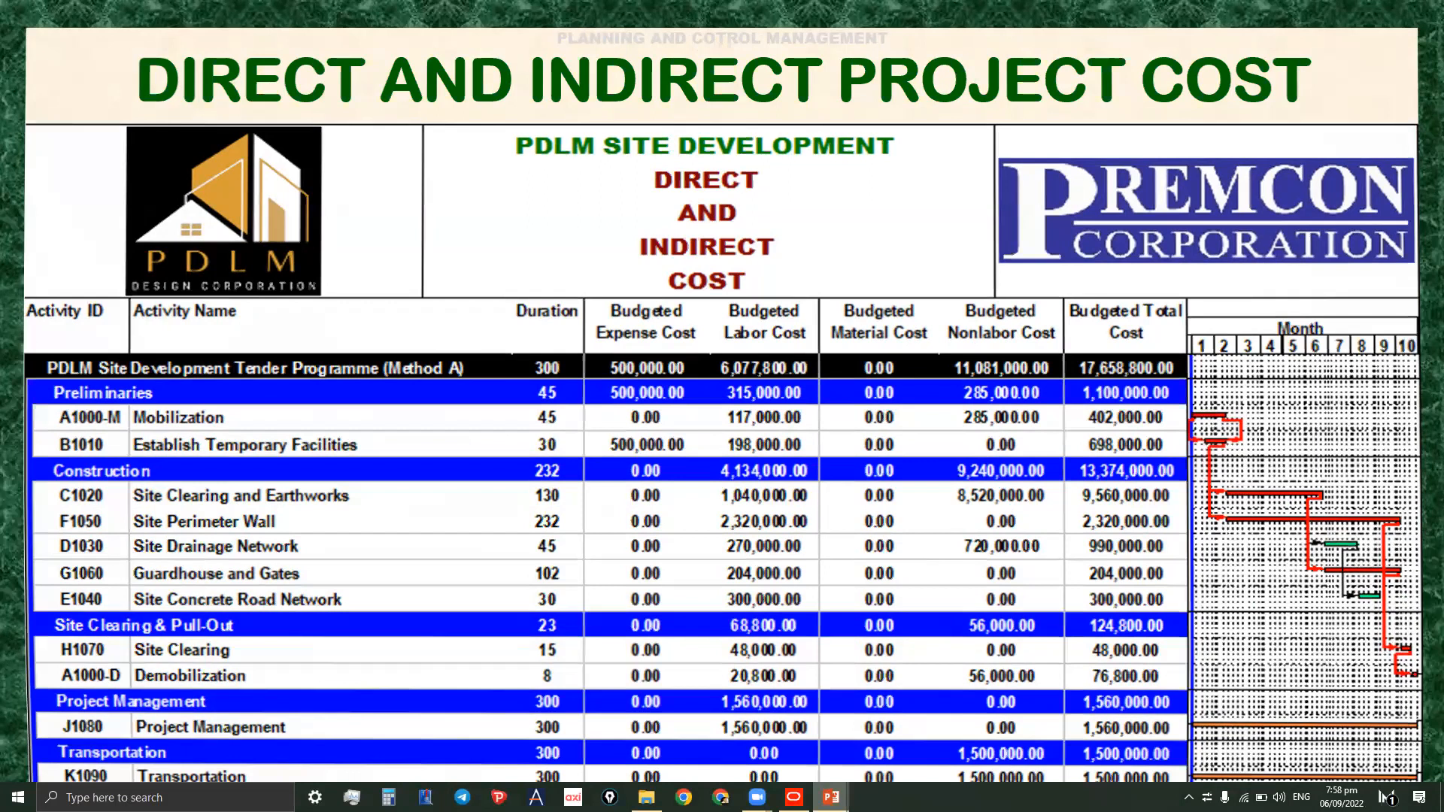
key("Right")
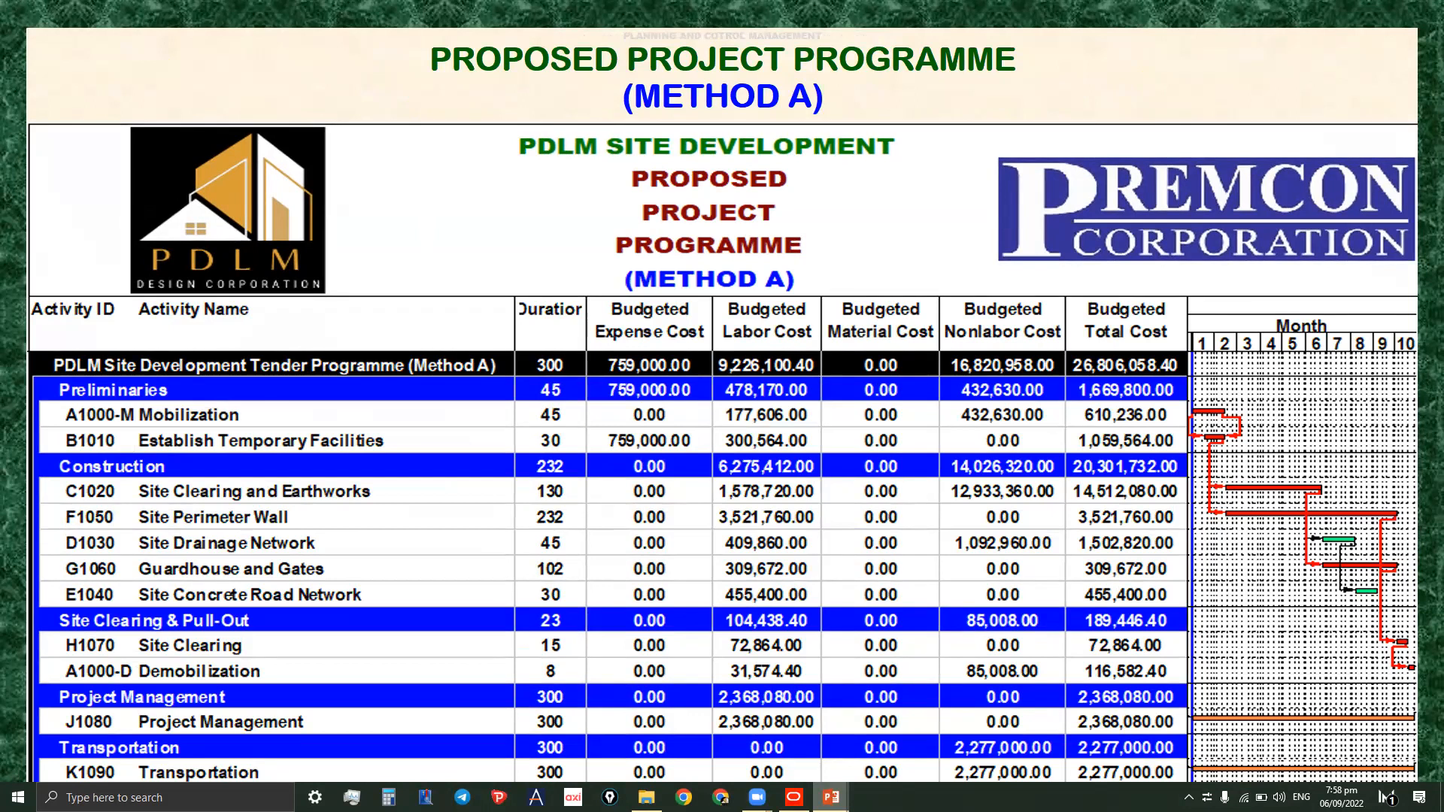
key("Left")
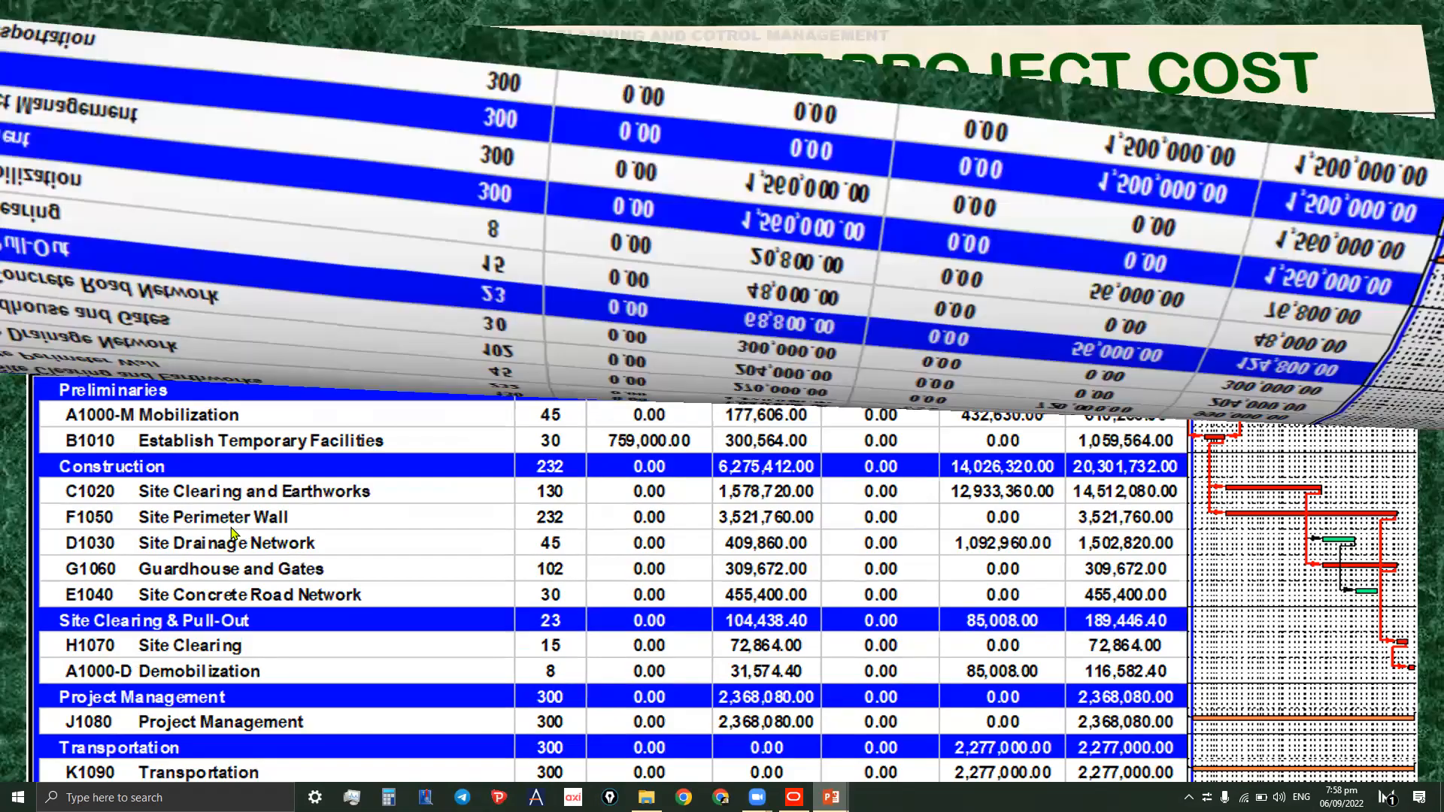
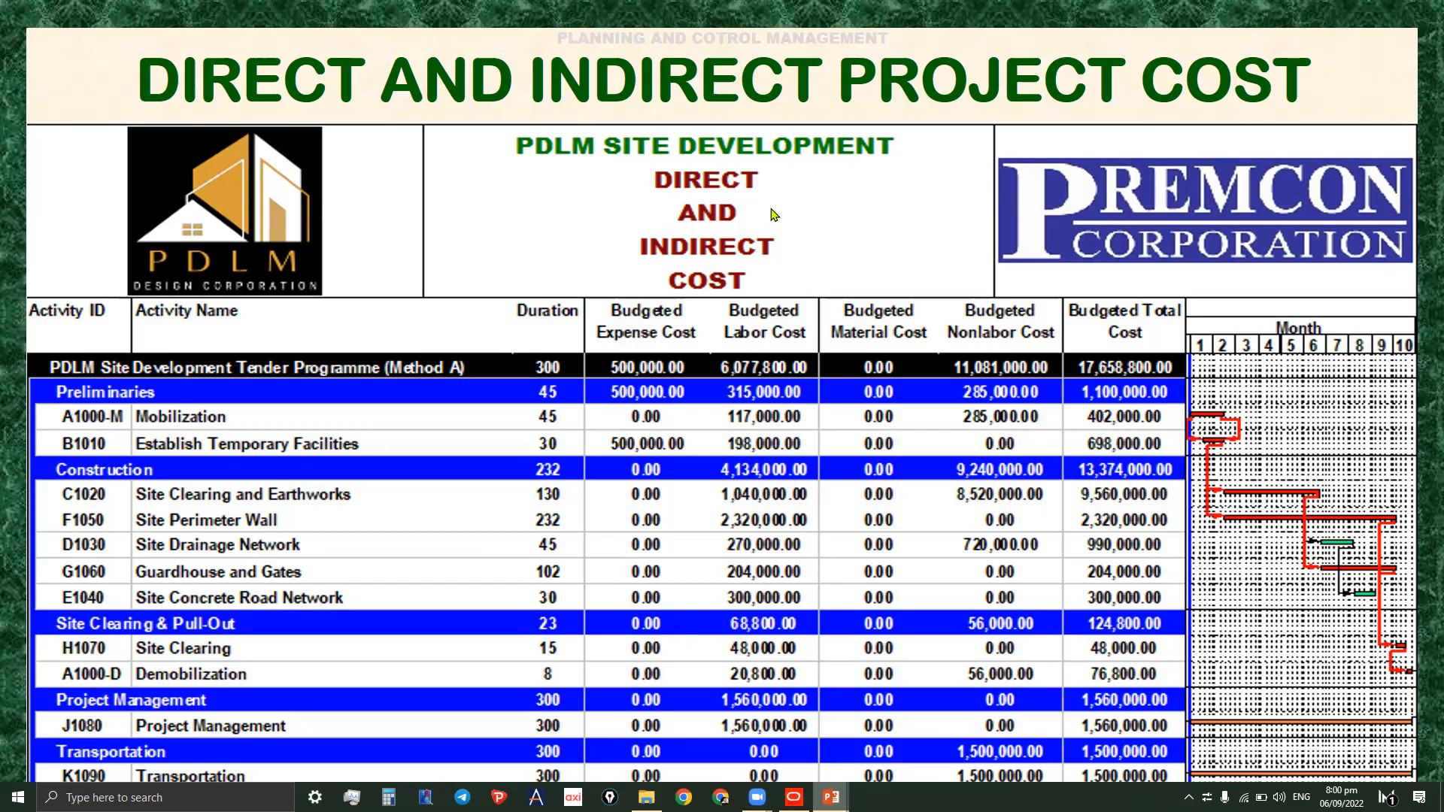
- Copy the TEN-A-DI project and paste a duplicate of it, accepting the default copy options
left_click(794, 797)
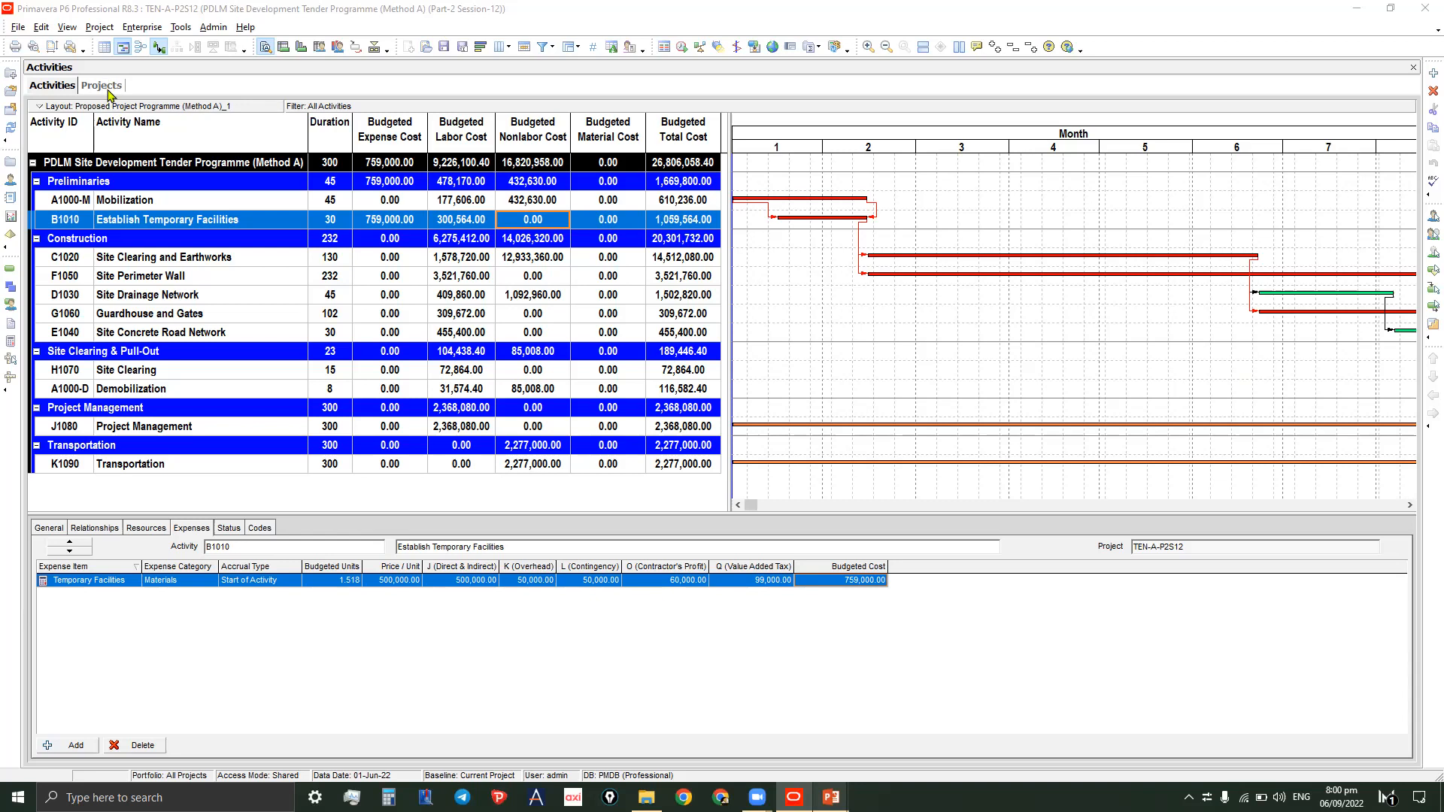
left_click(105, 86)
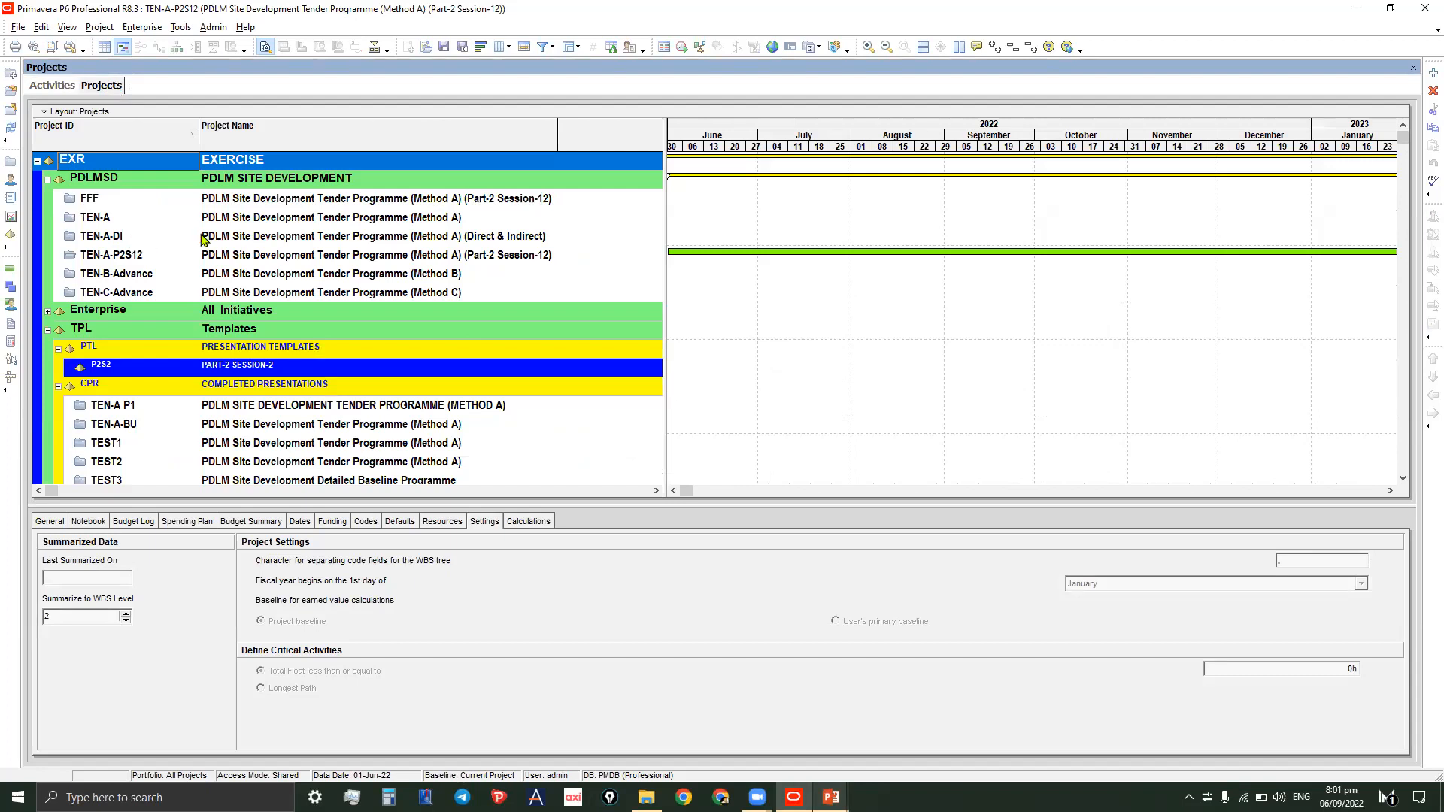
left_click(136, 239)
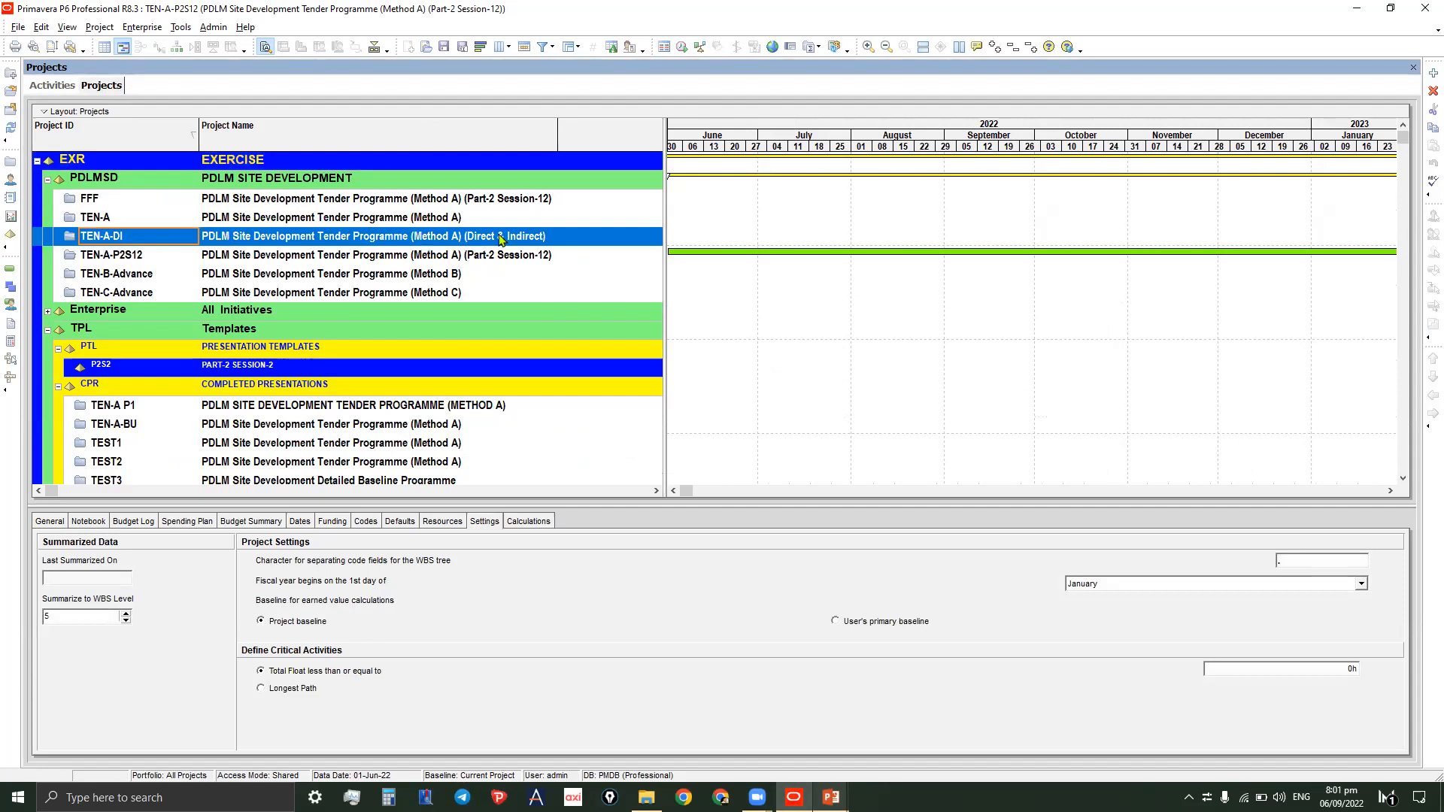
right_click(224, 232)
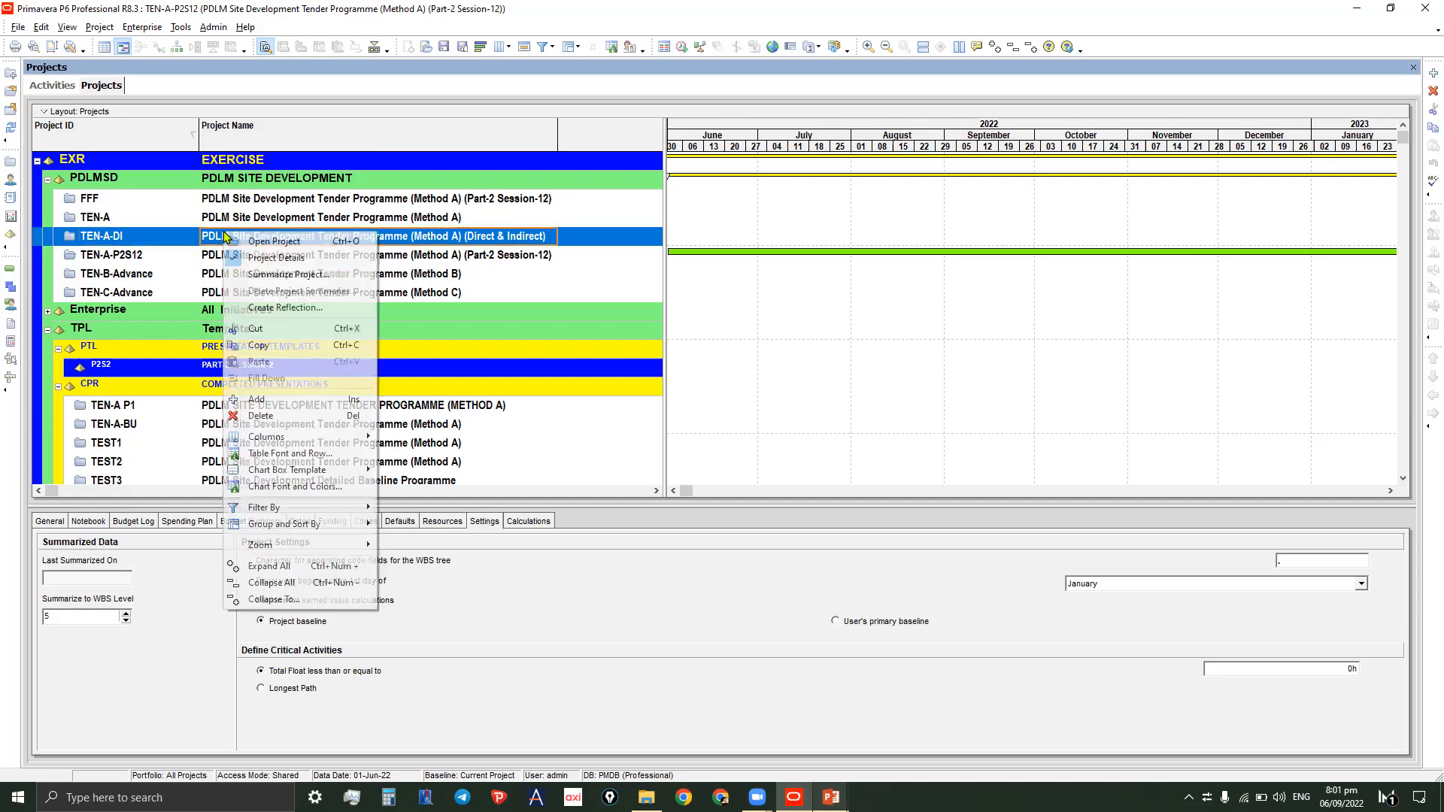
left_click(277, 347)
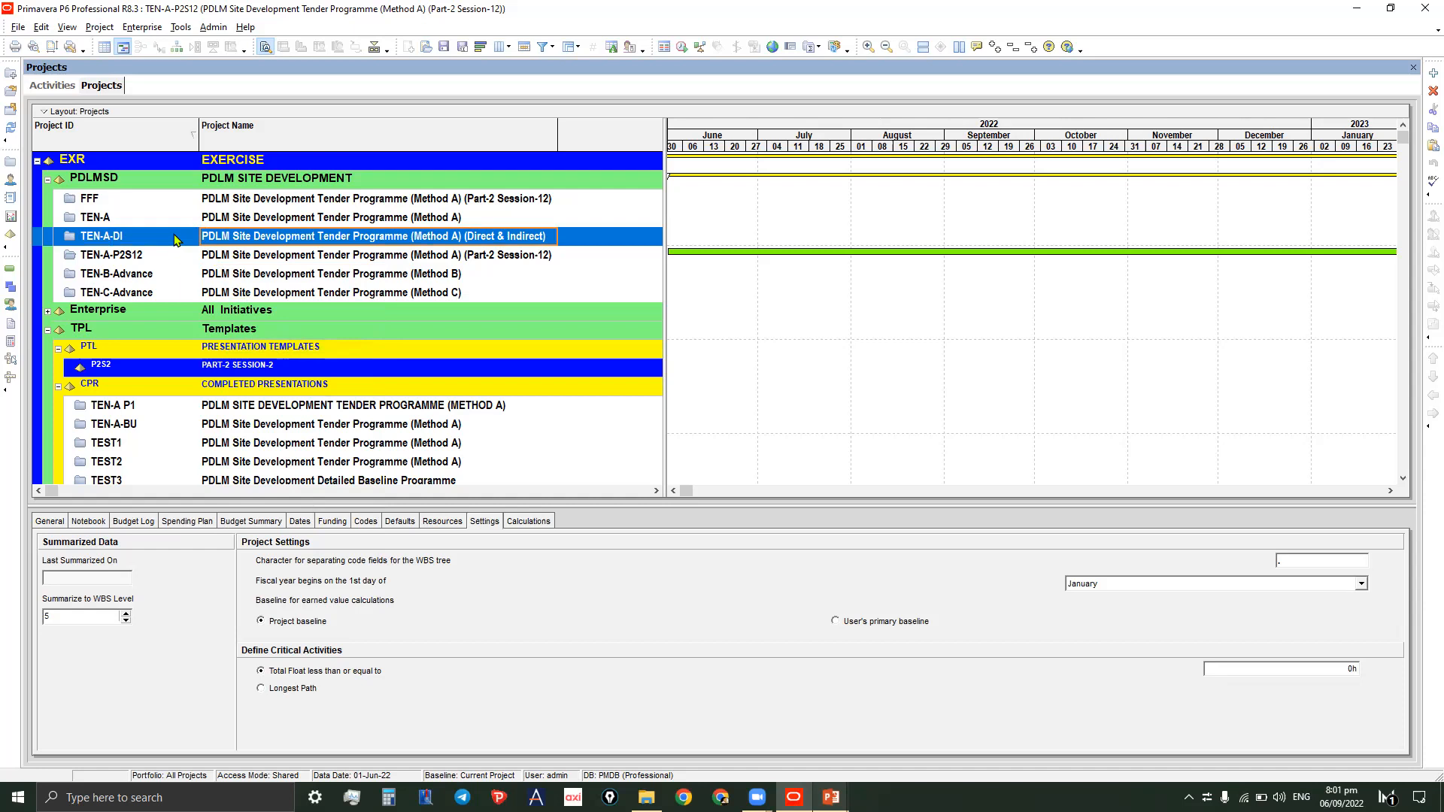
right_click(176, 239)
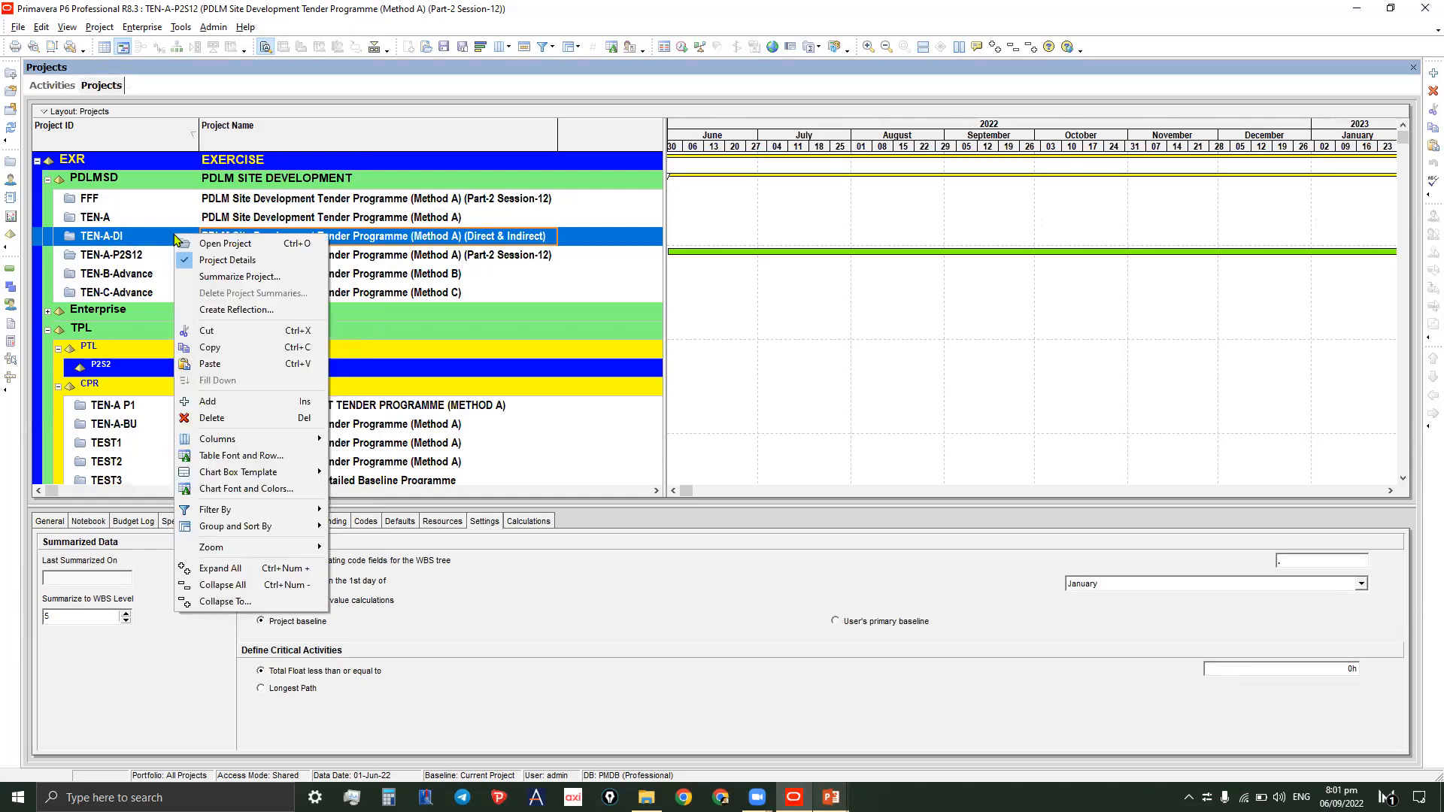
left_click(224, 364)
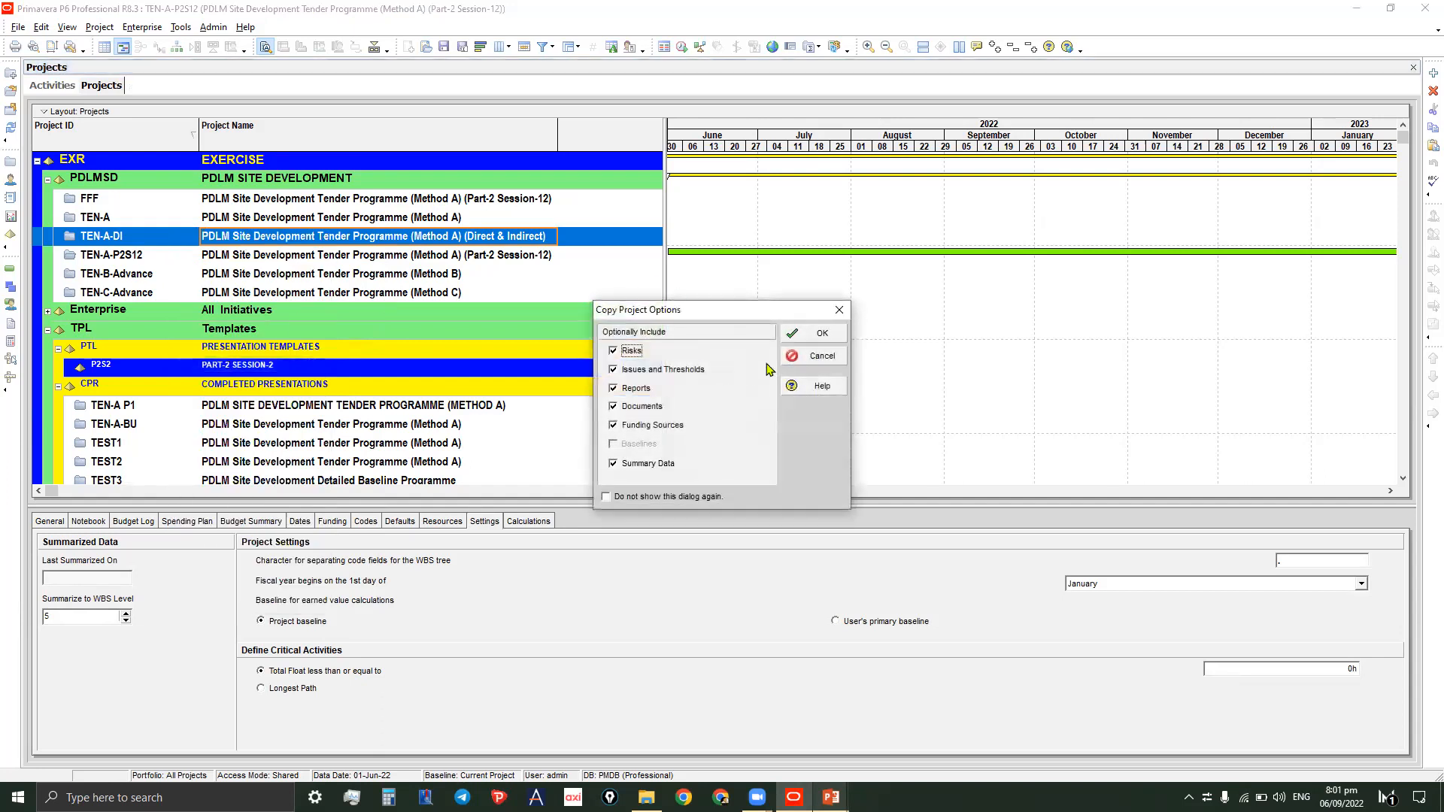
left_click(818, 340)
left_click(824, 341)
left_click(908, 328)
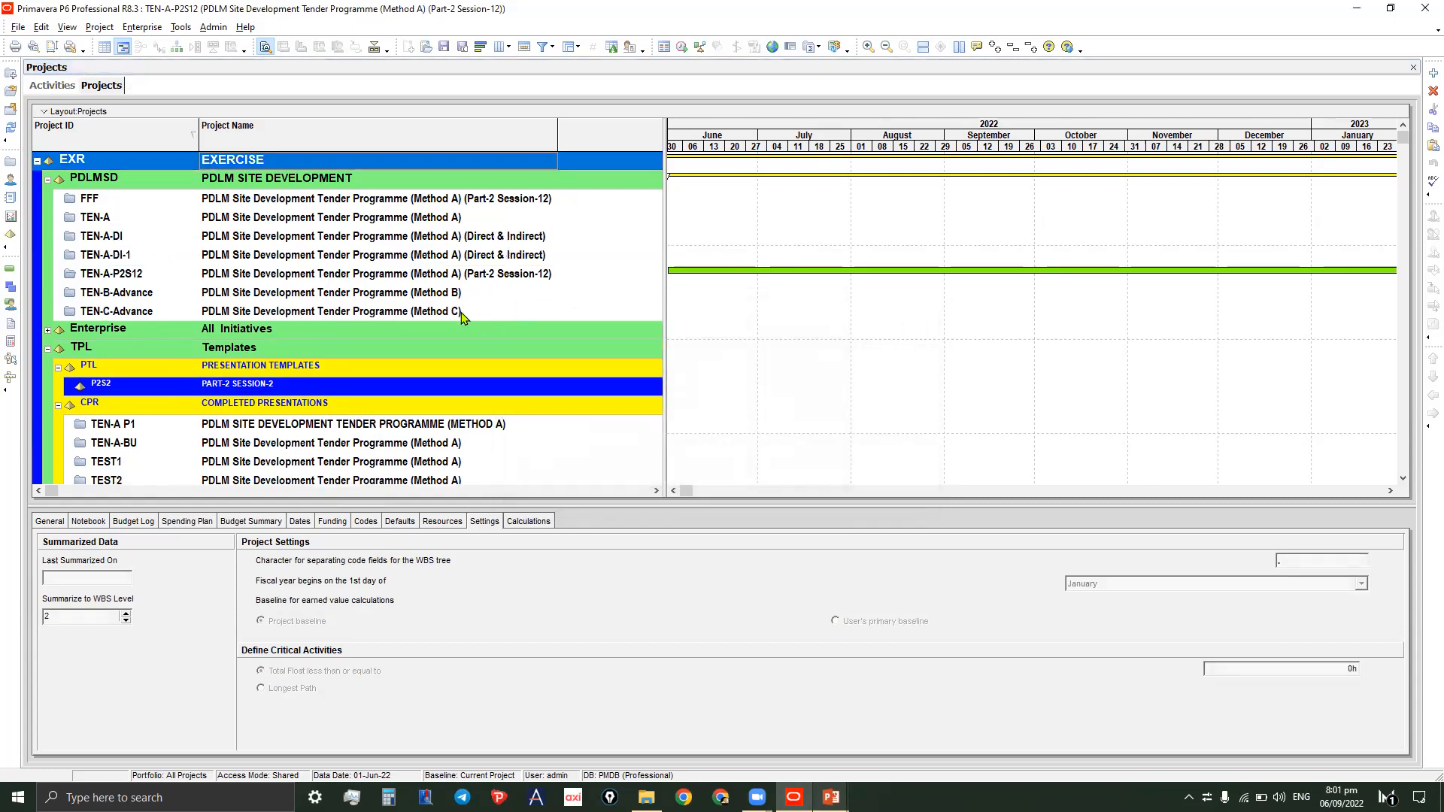
- Change the duplicated project's ID to TEN-B
left_click(146, 263)
left_click(146, 262)
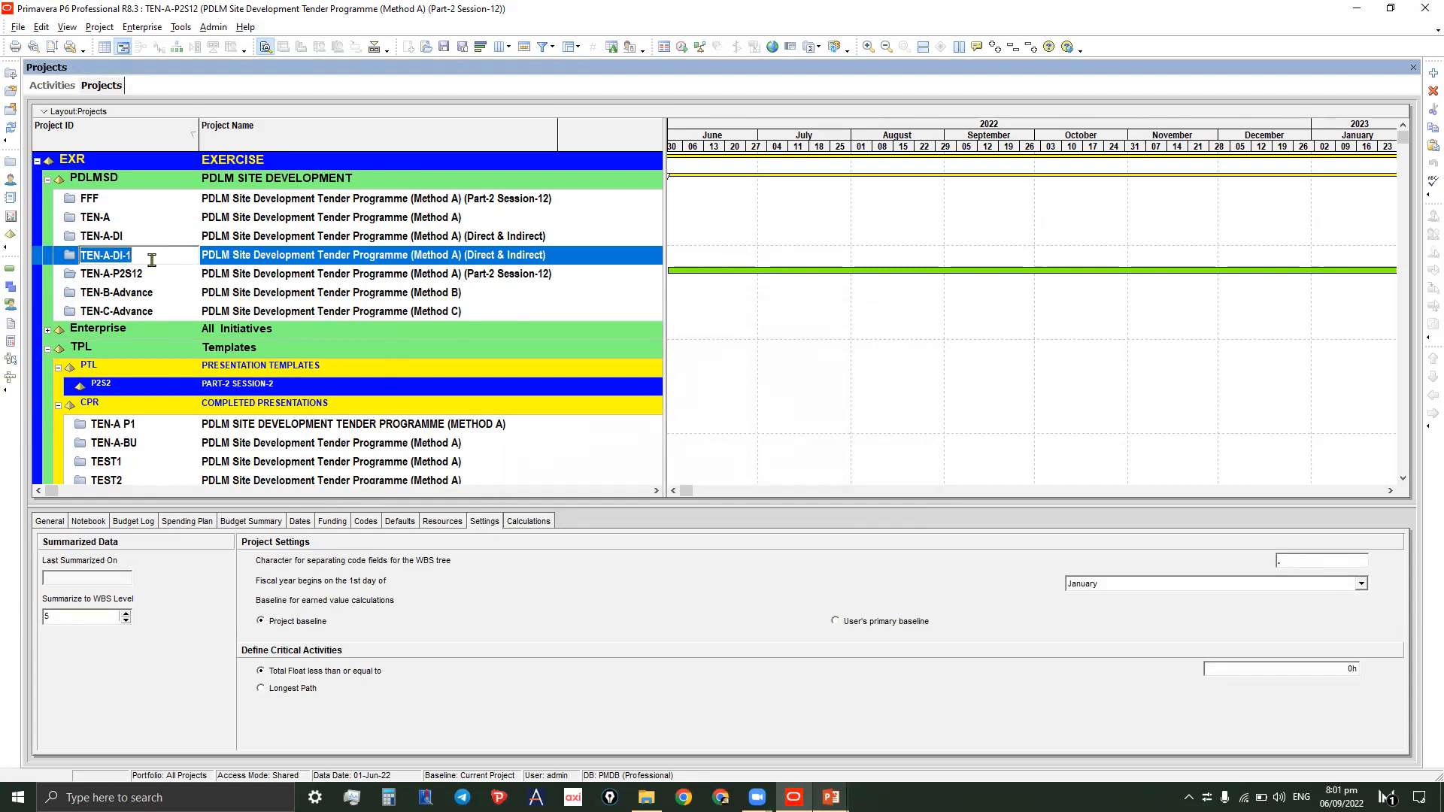
left_click_drag(103, 258, 155, 258)
type("B")
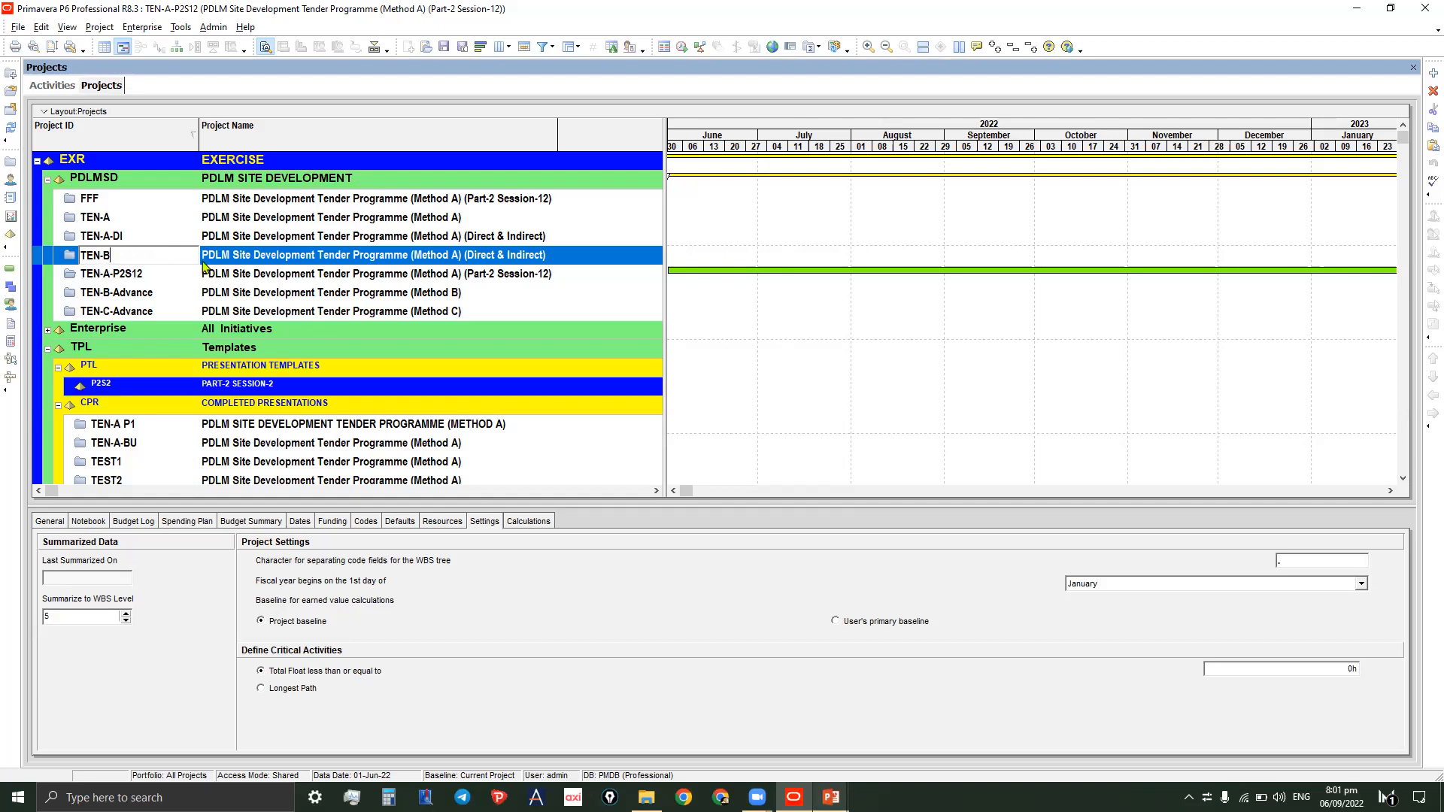
left_click(271, 262)
- Rename the TEN-B project to PDLM Site Development Tender Programme (Method b), removing the (Direct & Indirect) suffix
left_click(148, 275)
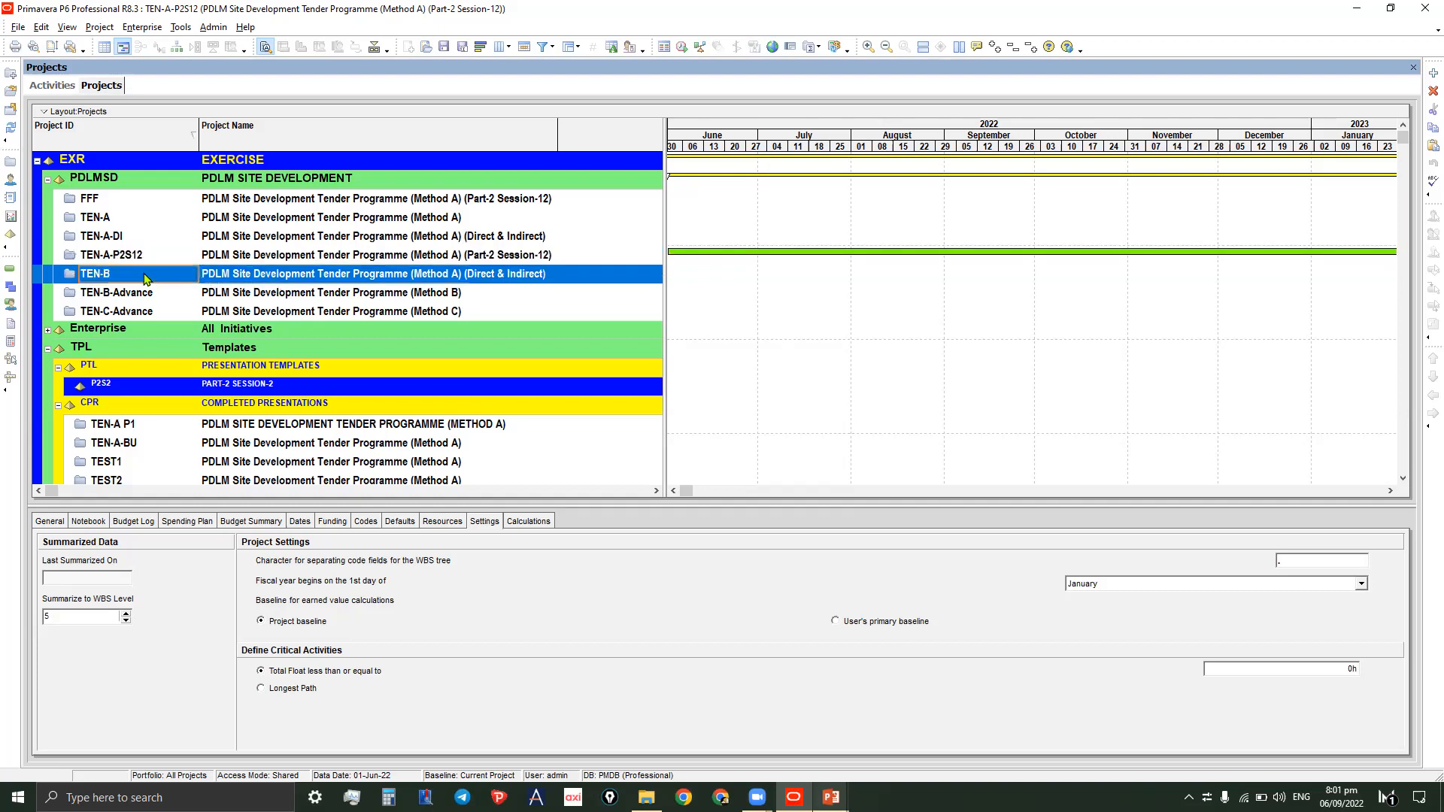
left_click(420, 281)
left_click(454, 276)
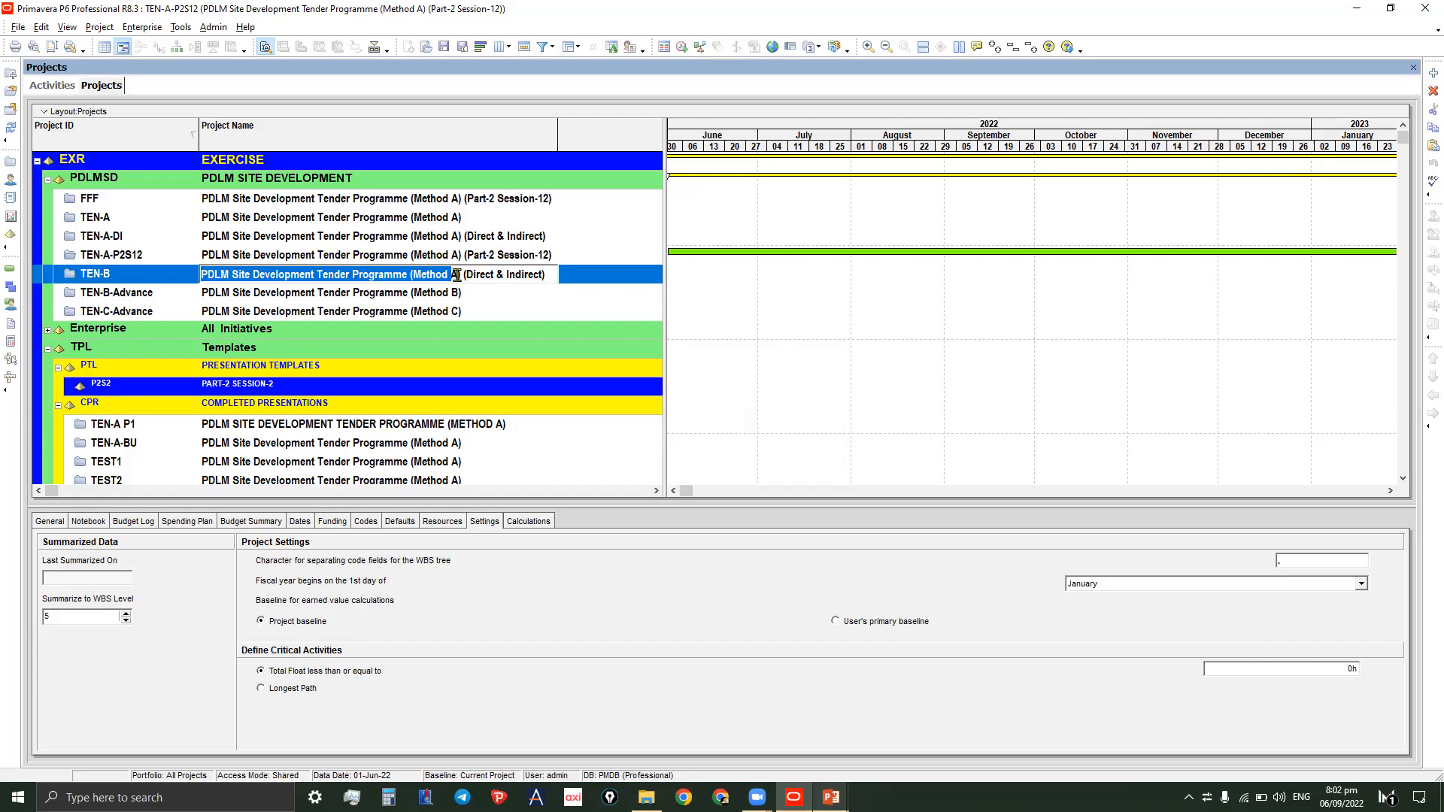
left_click(456, 275)
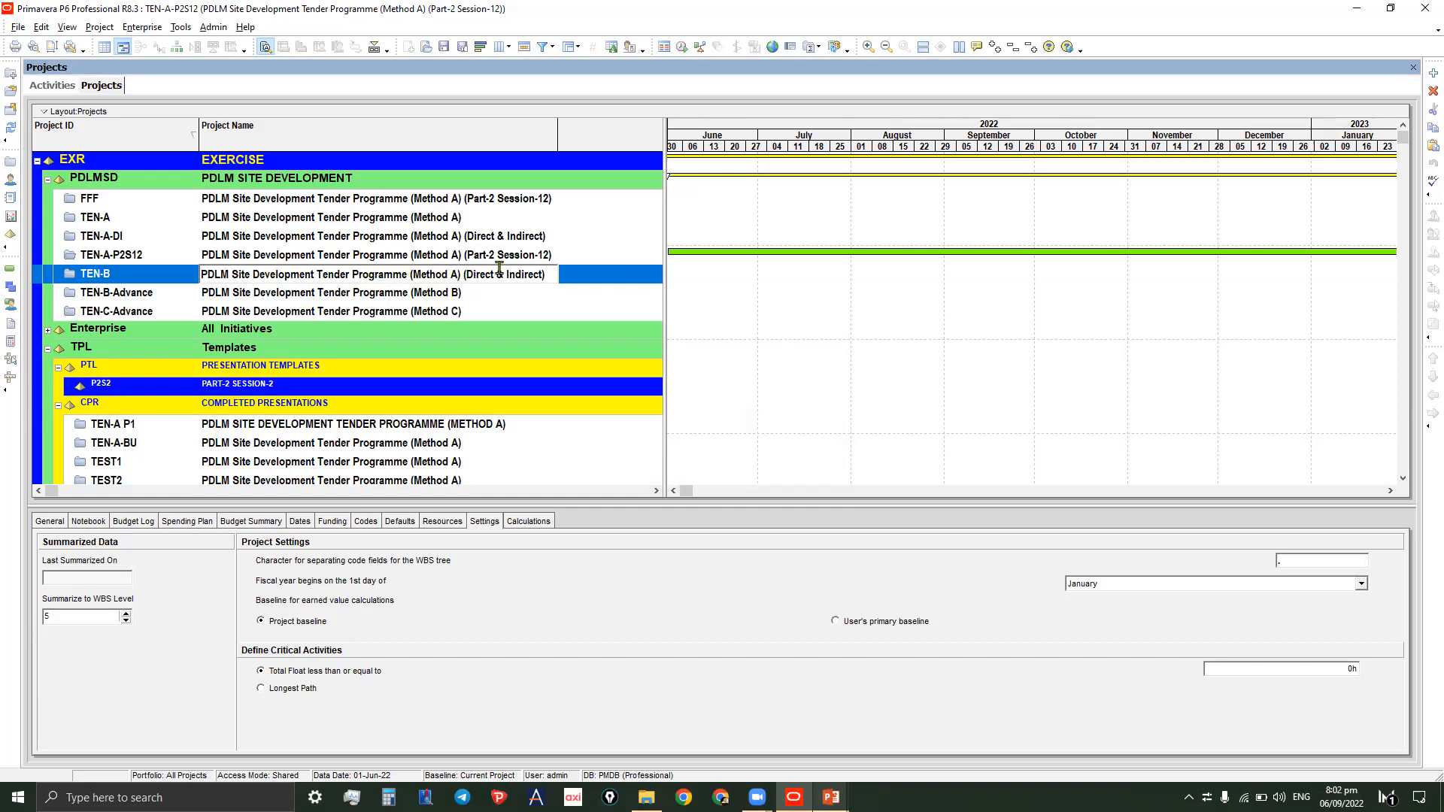
key("BackSpace")
type("b")
key("BackSpace")
type("b")
left_click_drag(462, 275, 580, 280)
key("Delete")
left_click(426, 301)
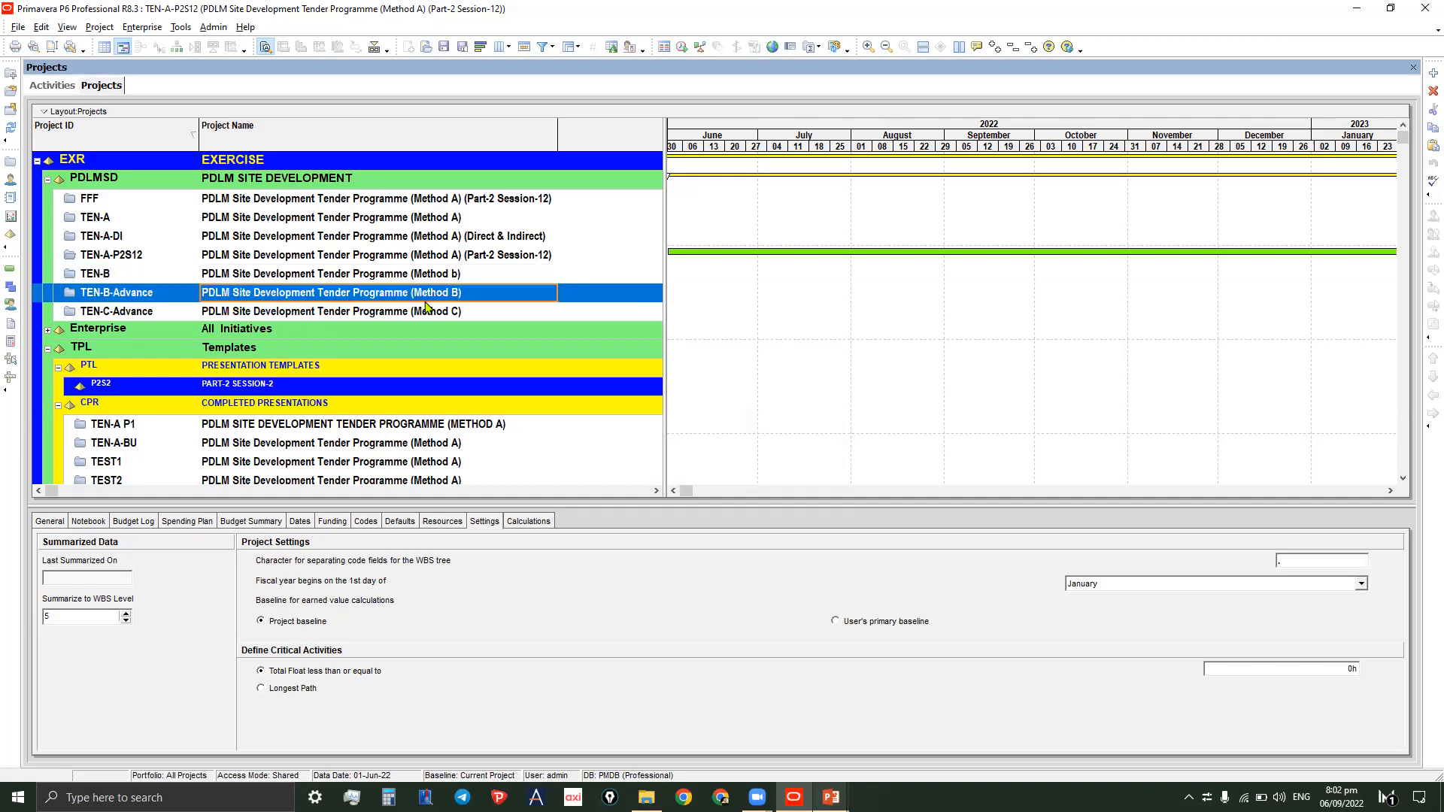
- Open the TEN-B project
left_click(261, 280)
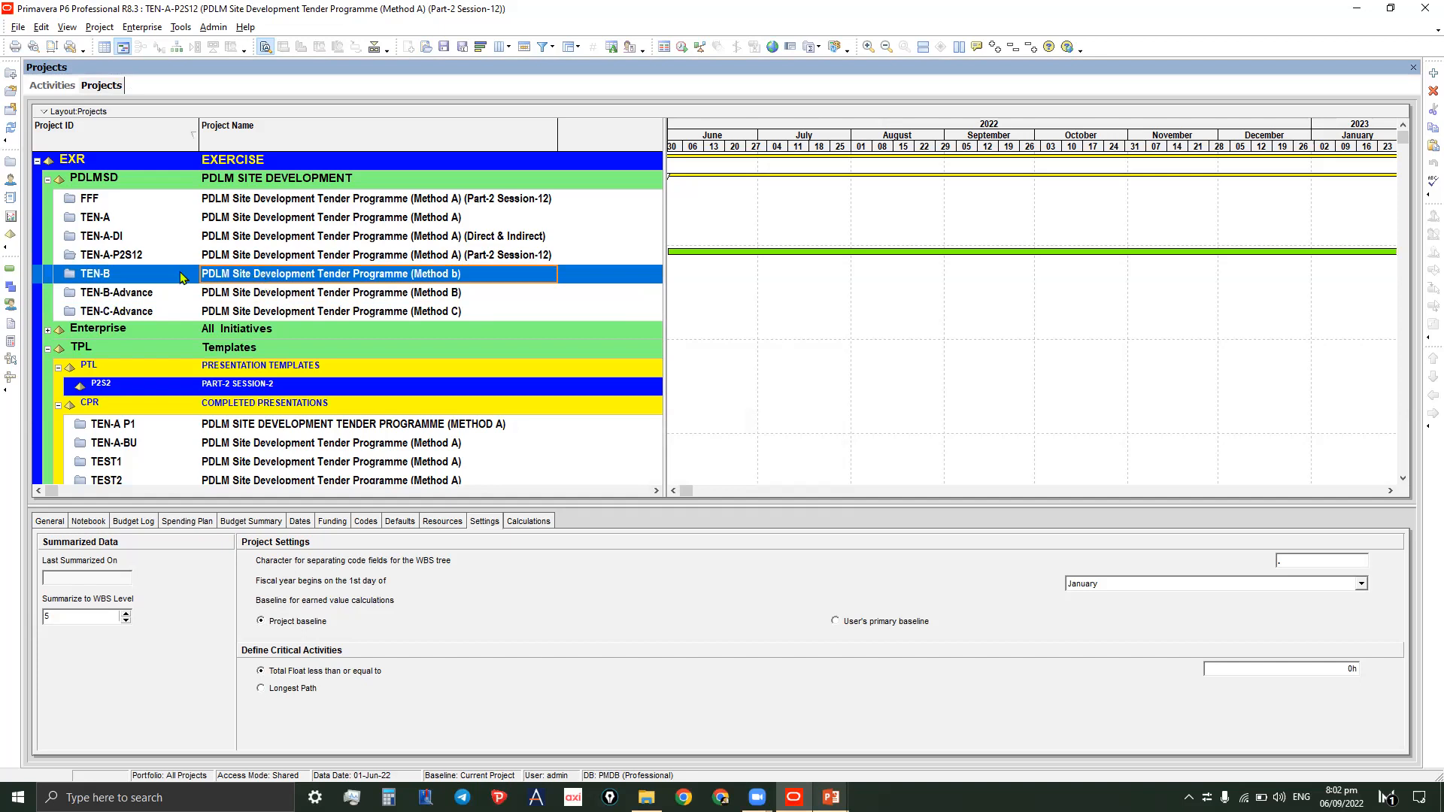
right_click(181, 275)
left_click(224, 283)
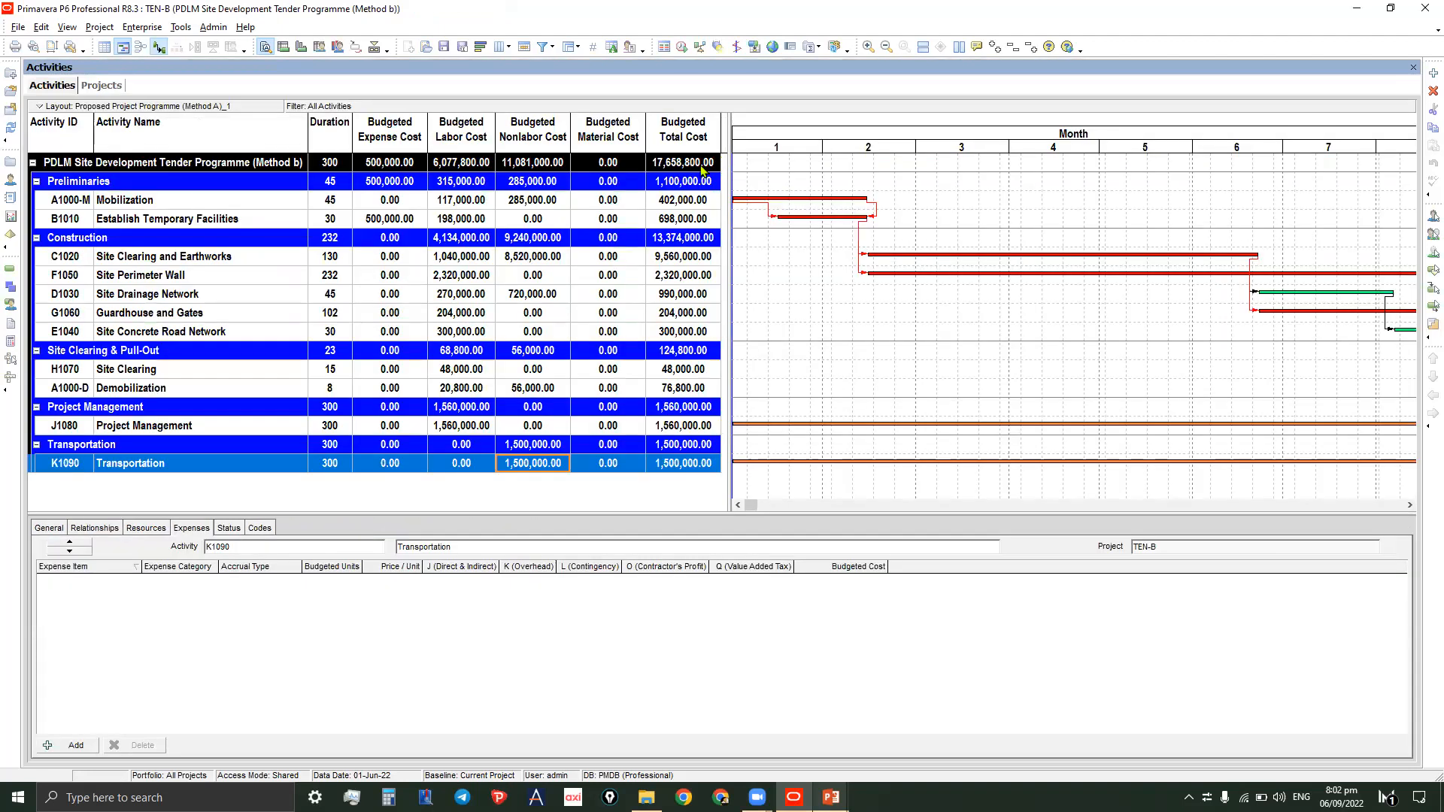
- Inspect the TEN-B activities' budgeted costs and the expenses assigned to each activity
left_click(689, 167)
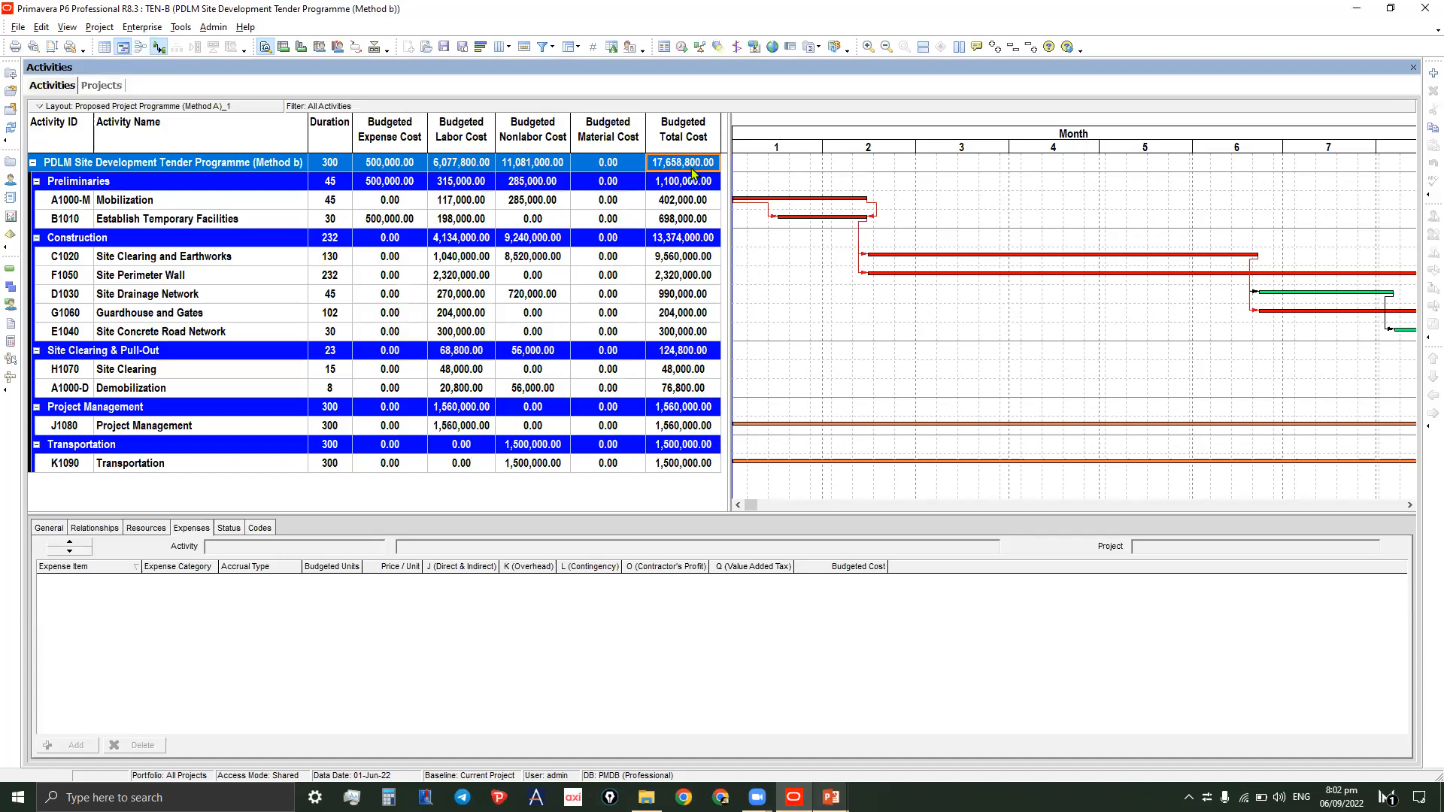
left_click(690, 183)
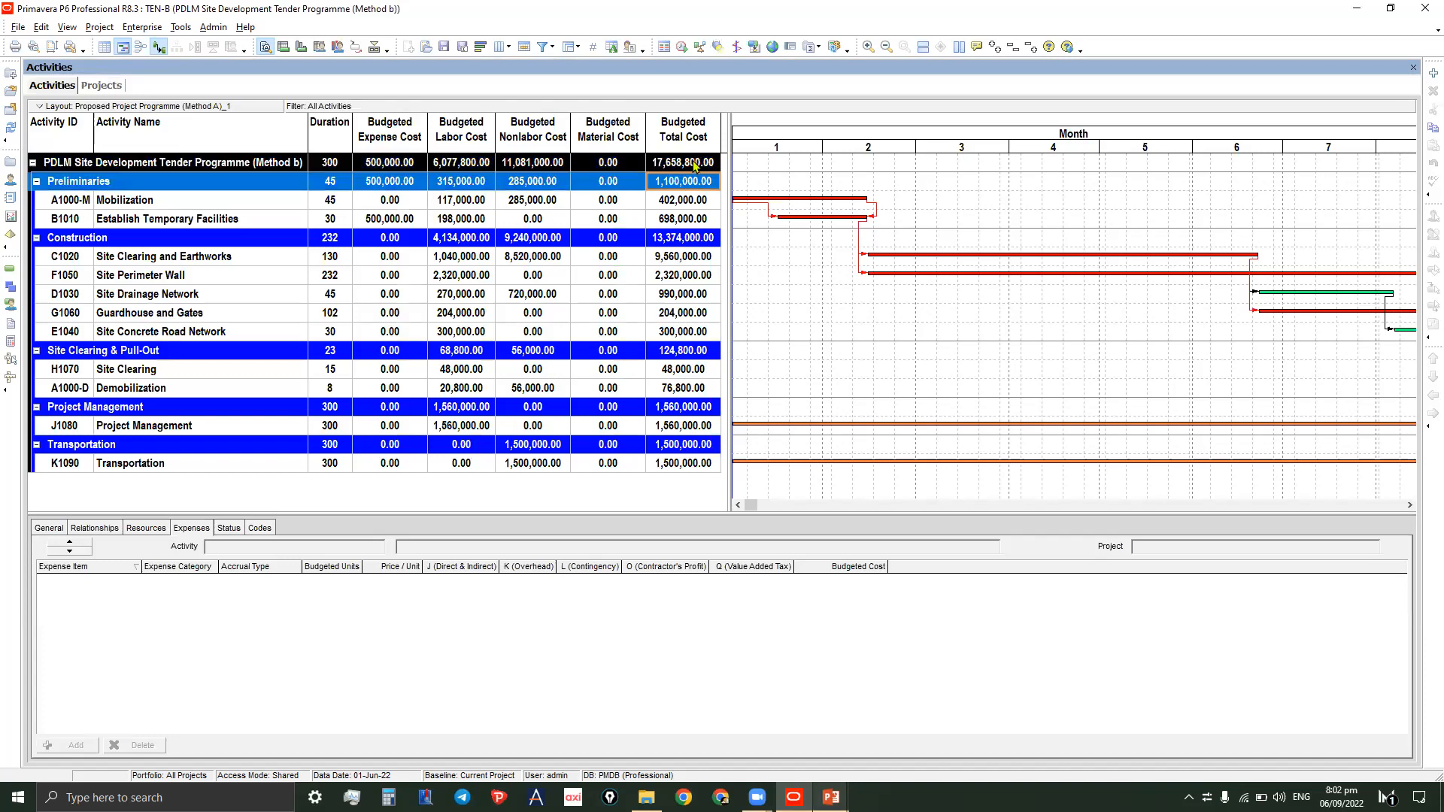
left_click(682, 199)
left_click(696, 164)
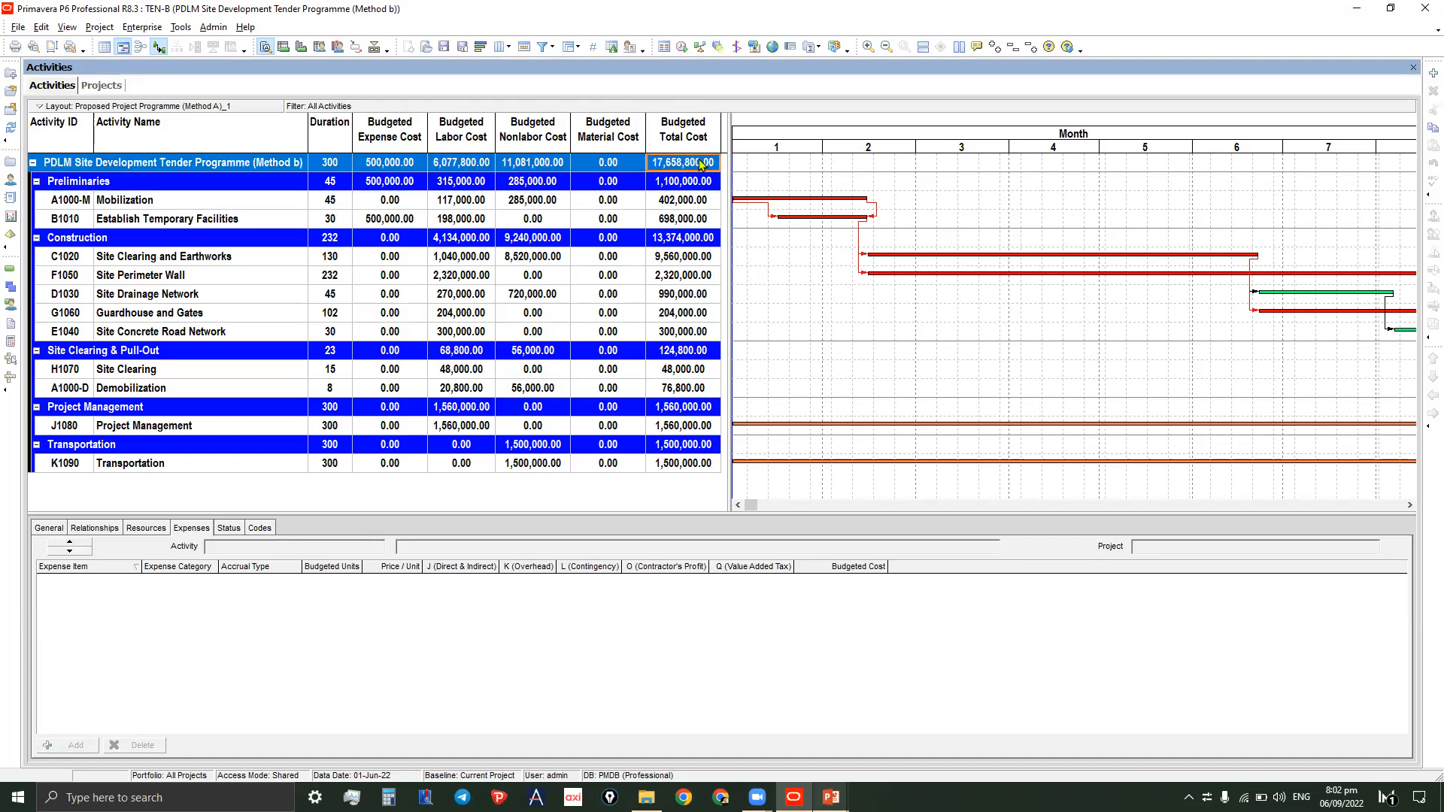
left_click(683, 200)
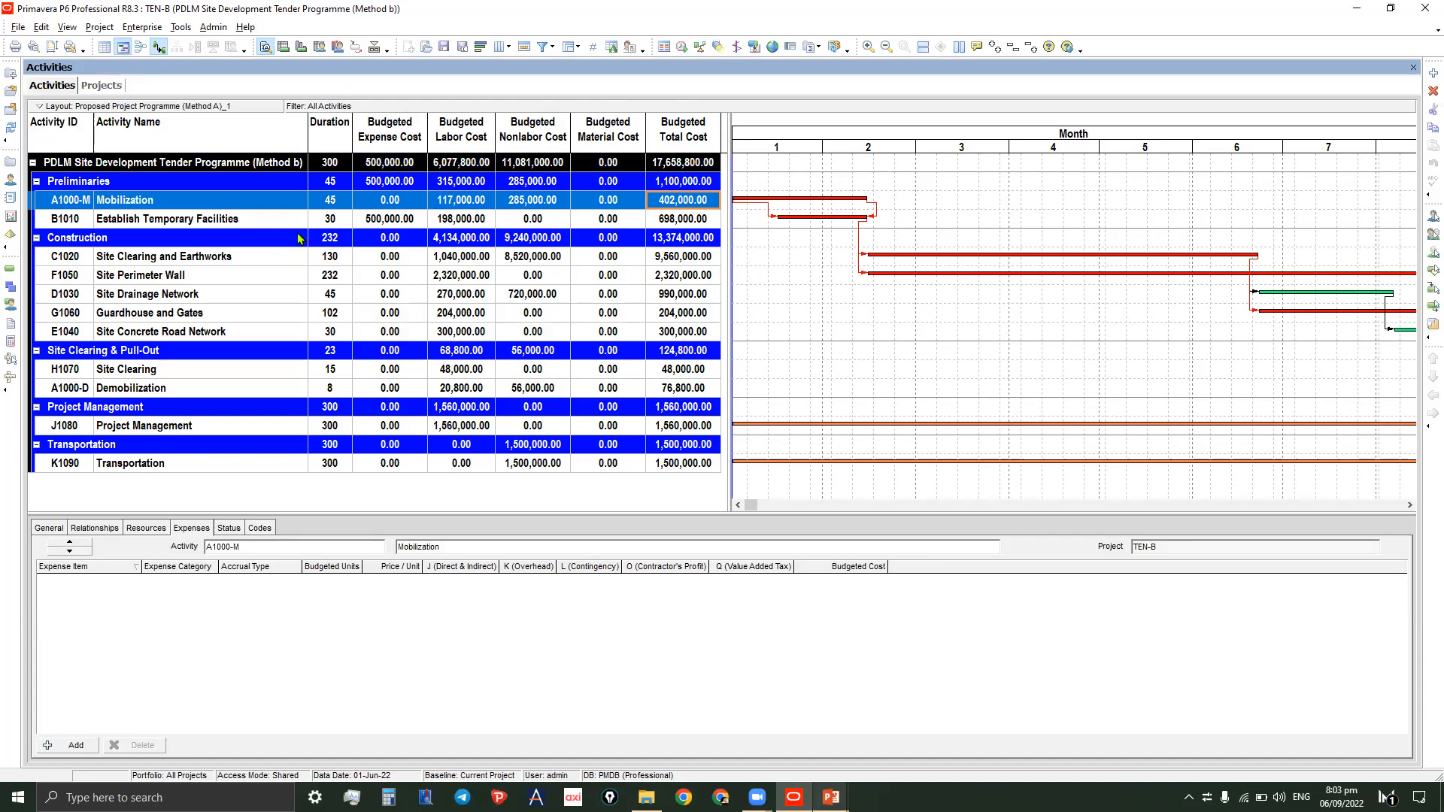
left_click(335, 224)
left_click(263, 203)
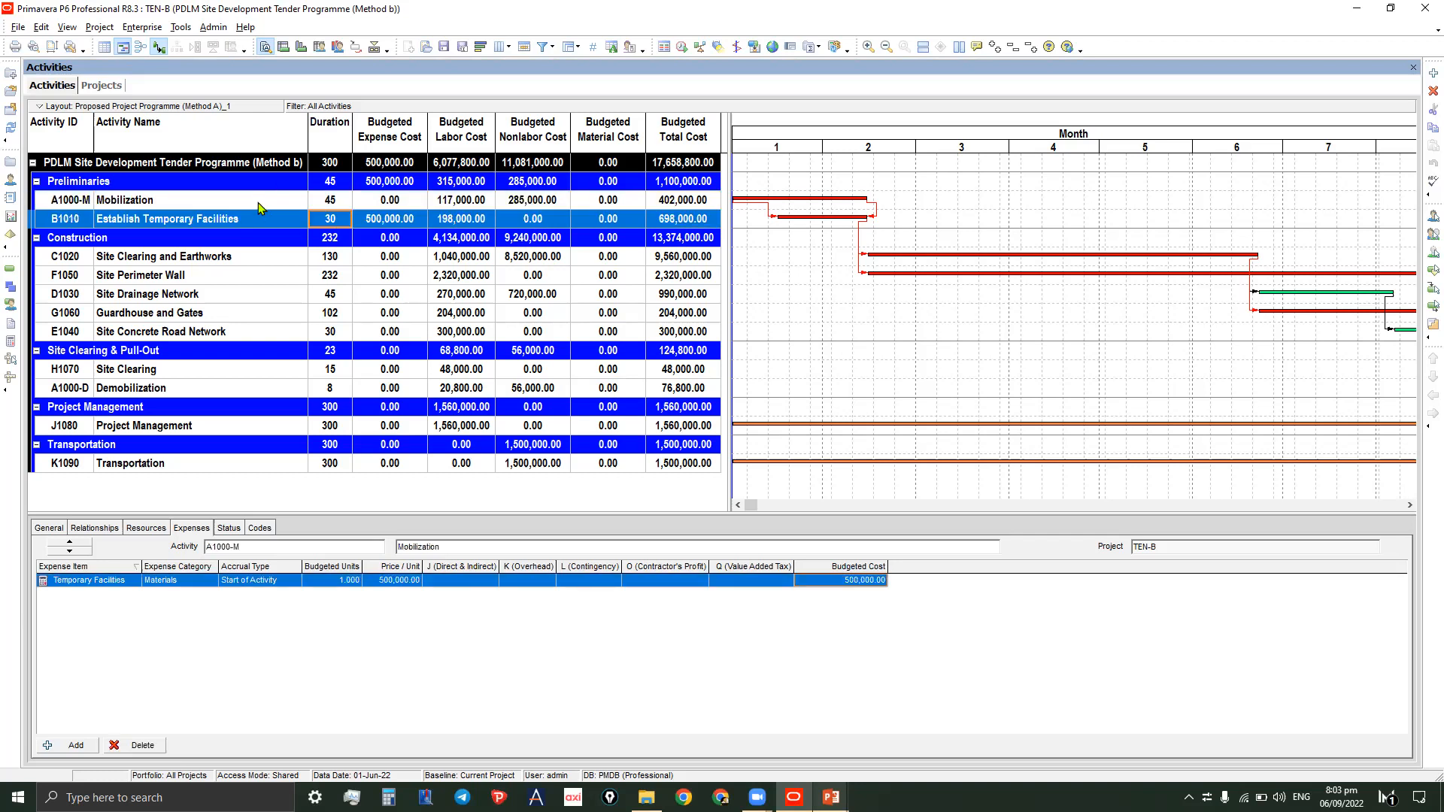
left_click(181, 220)
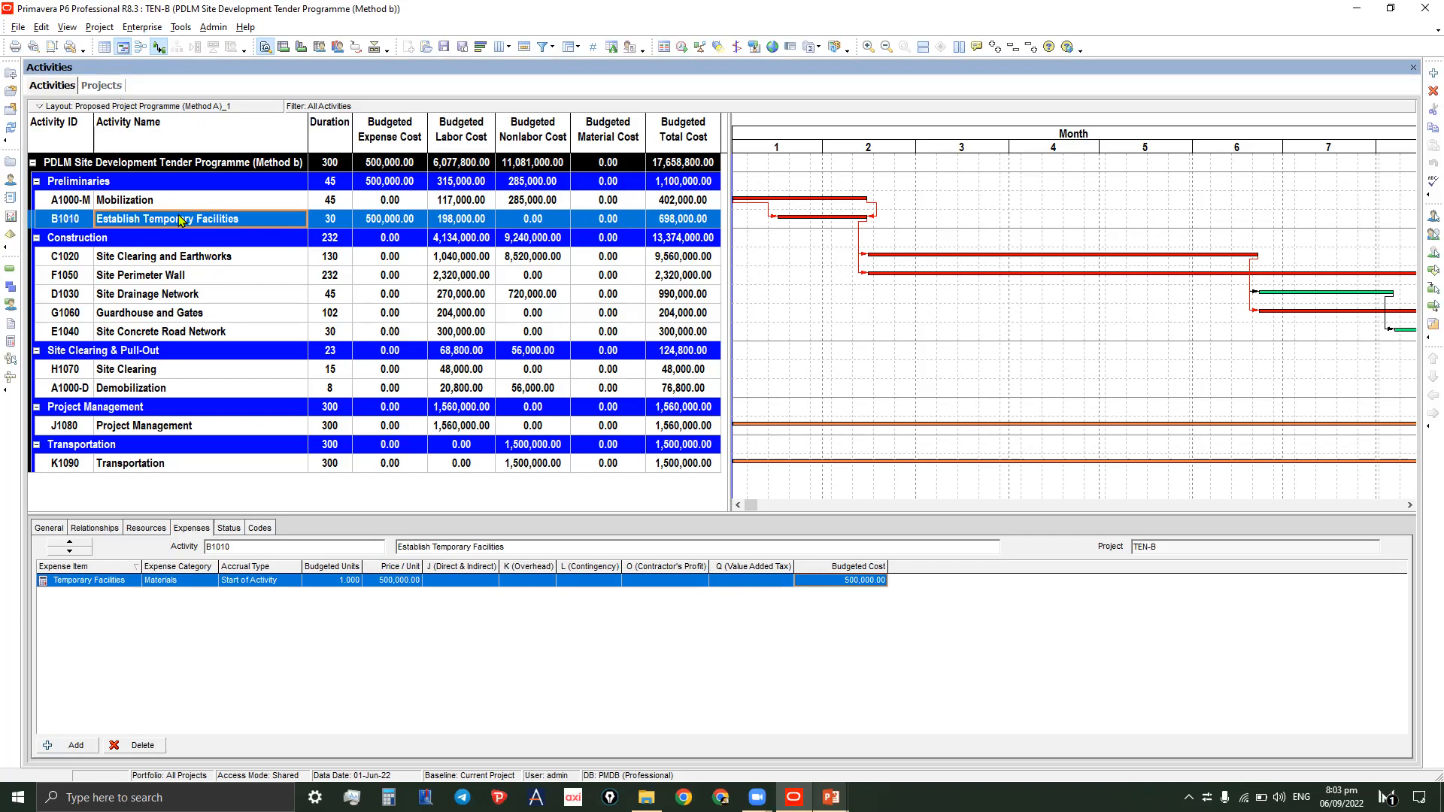
right_click(346, 220)
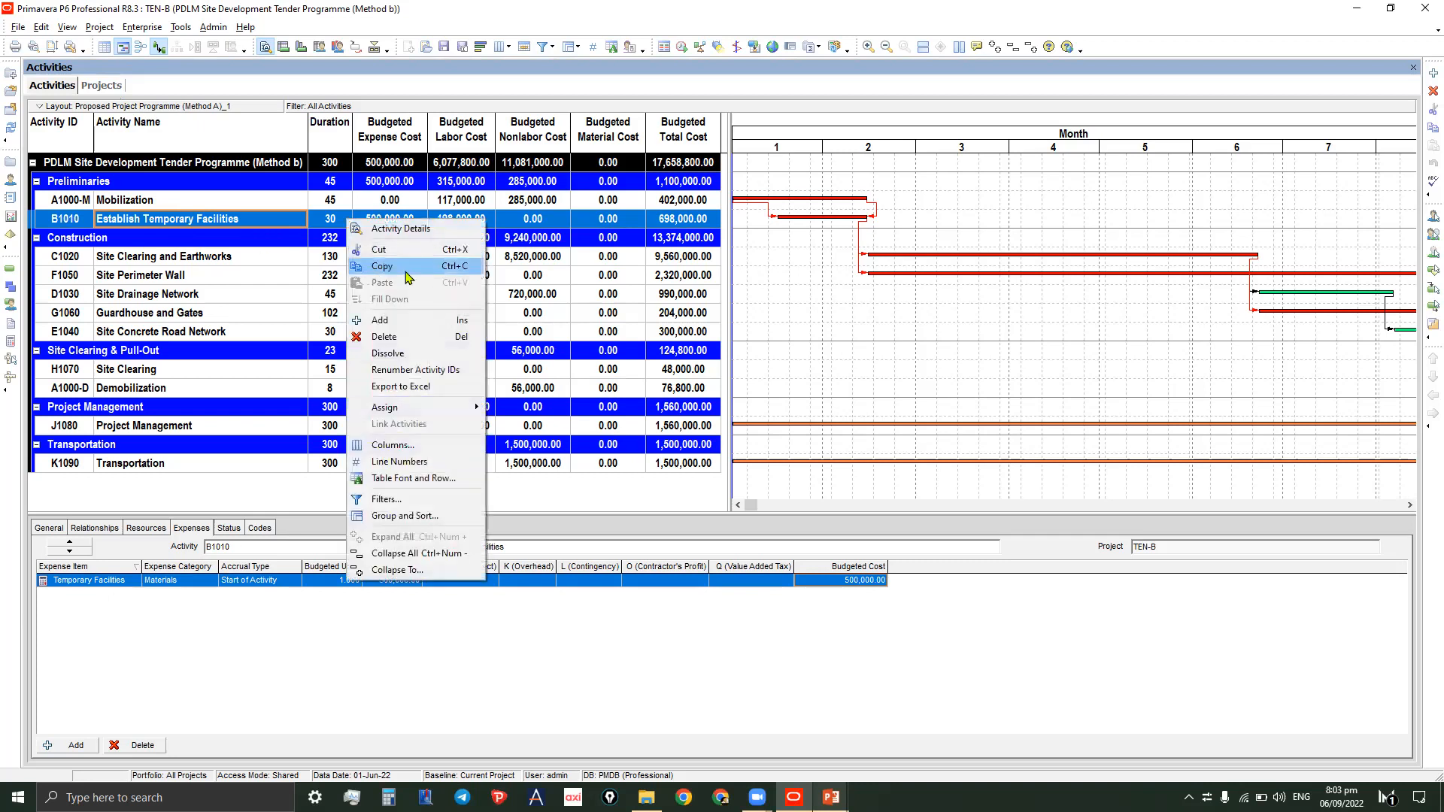
left_click(381, 321)
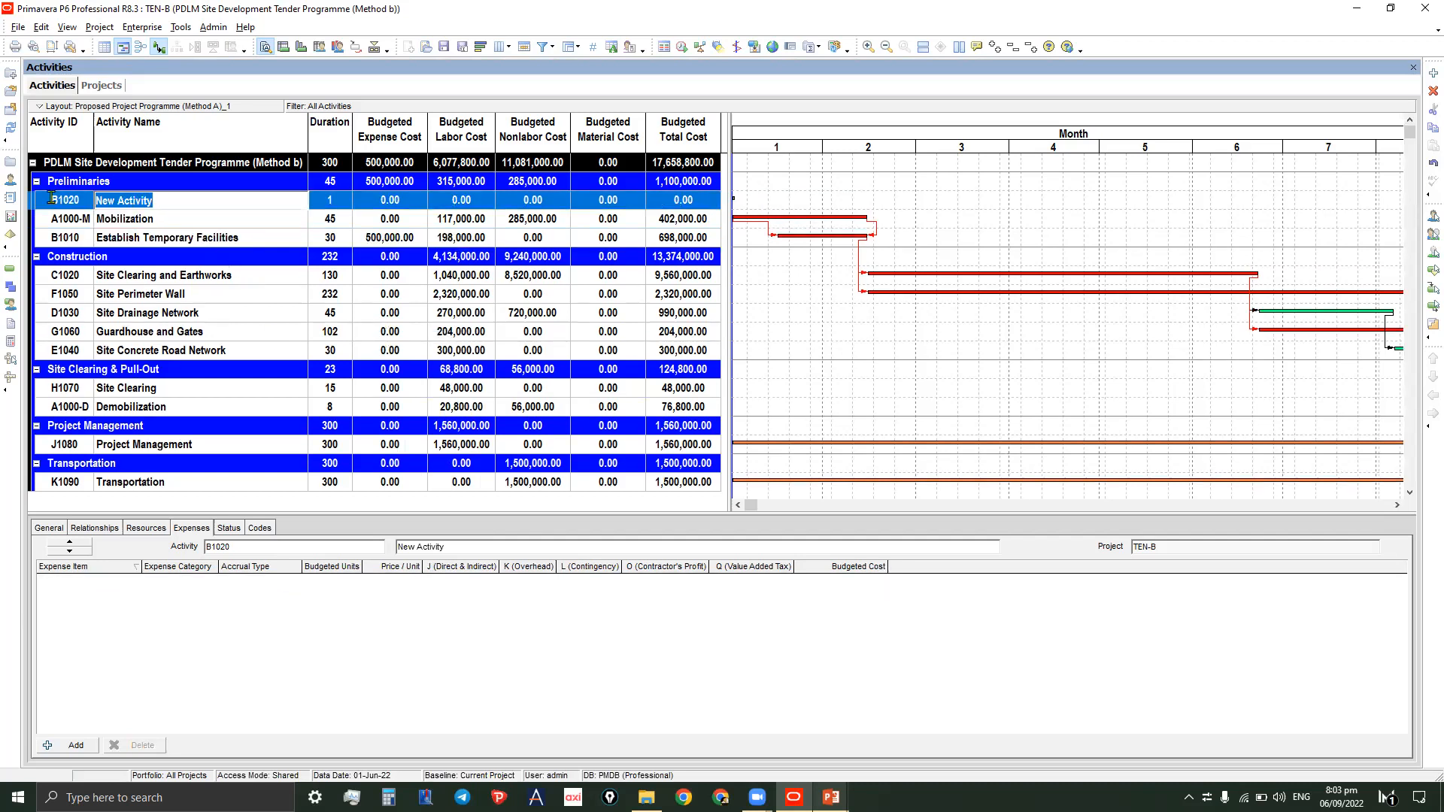
left_click(333, 201)
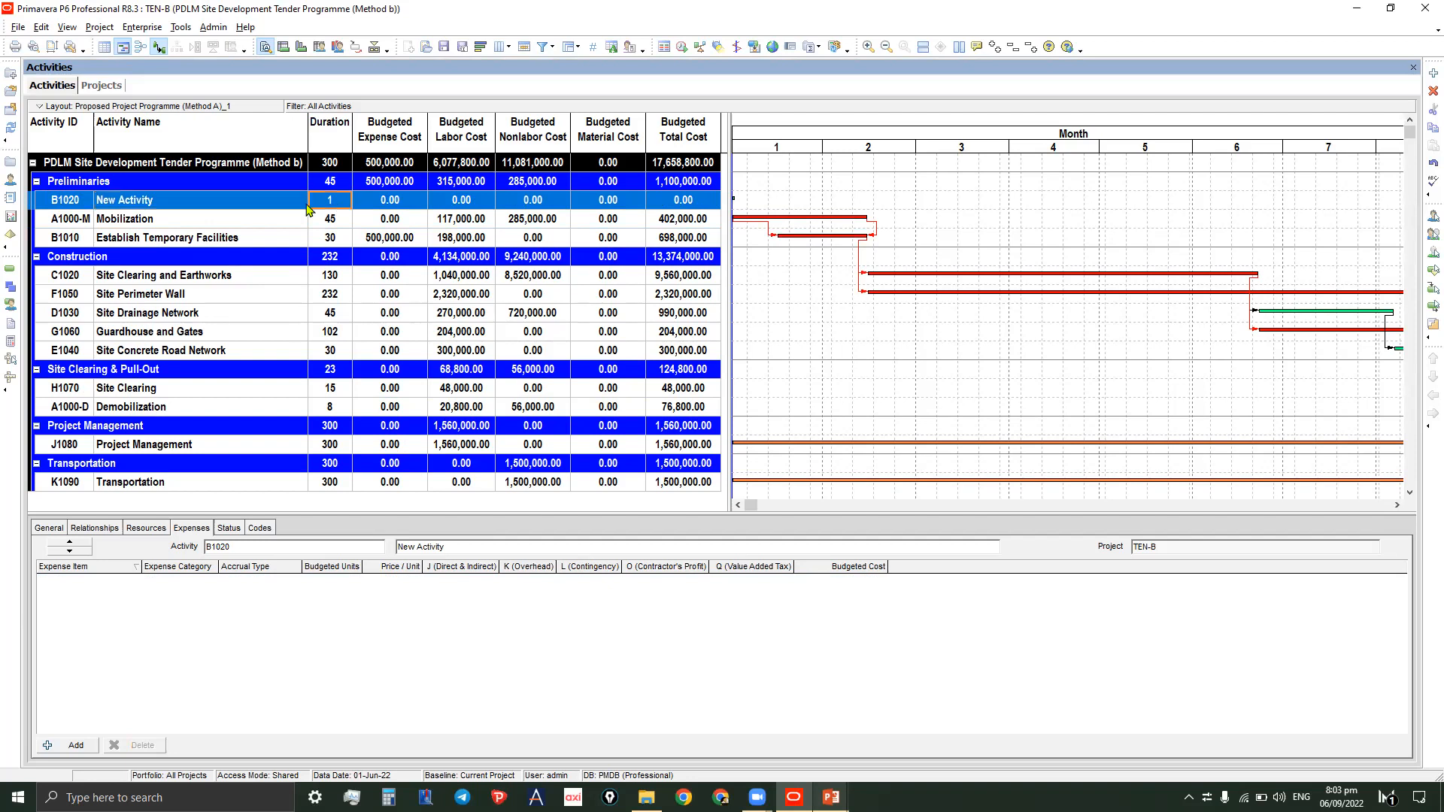
right_click(230, 202)
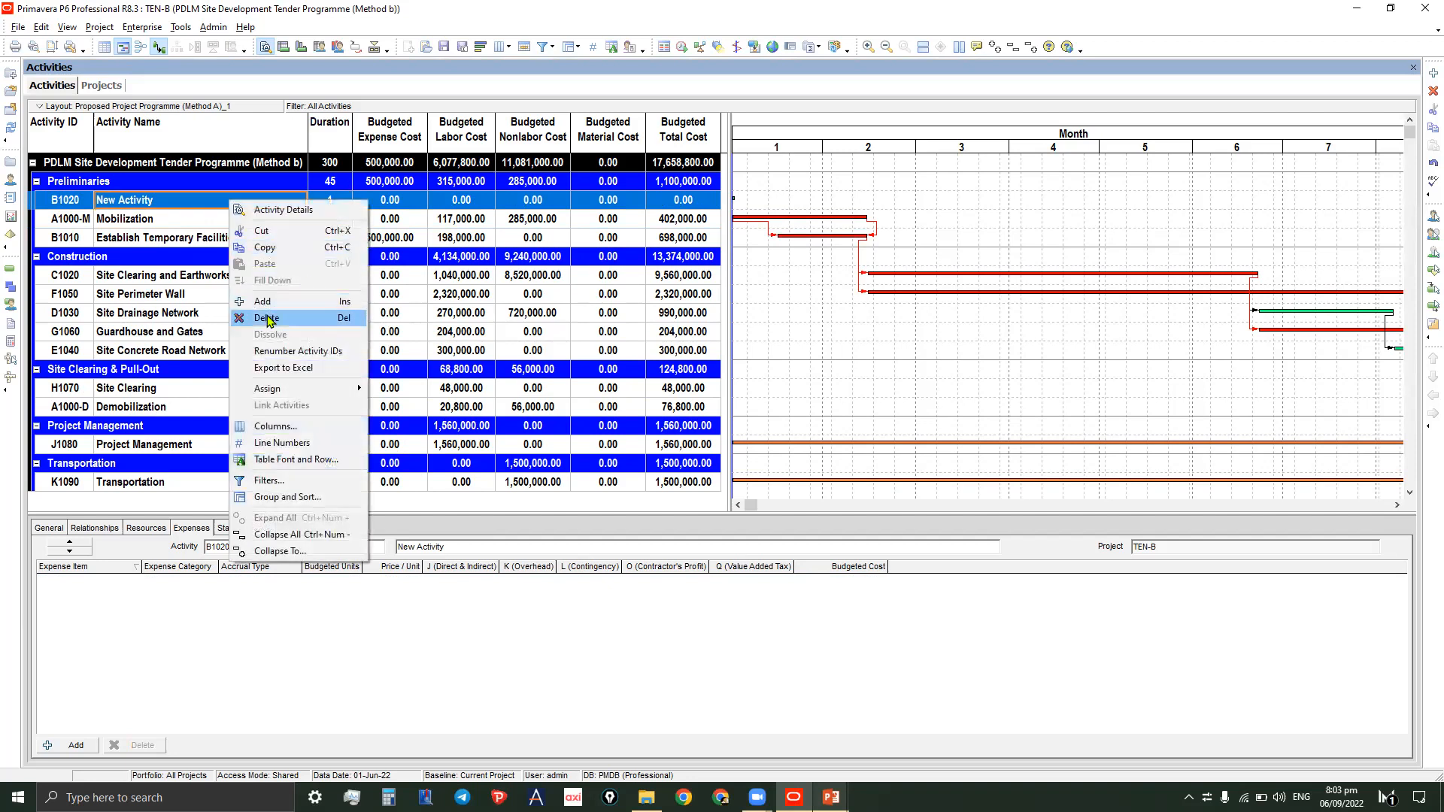
left_click(267, 318)
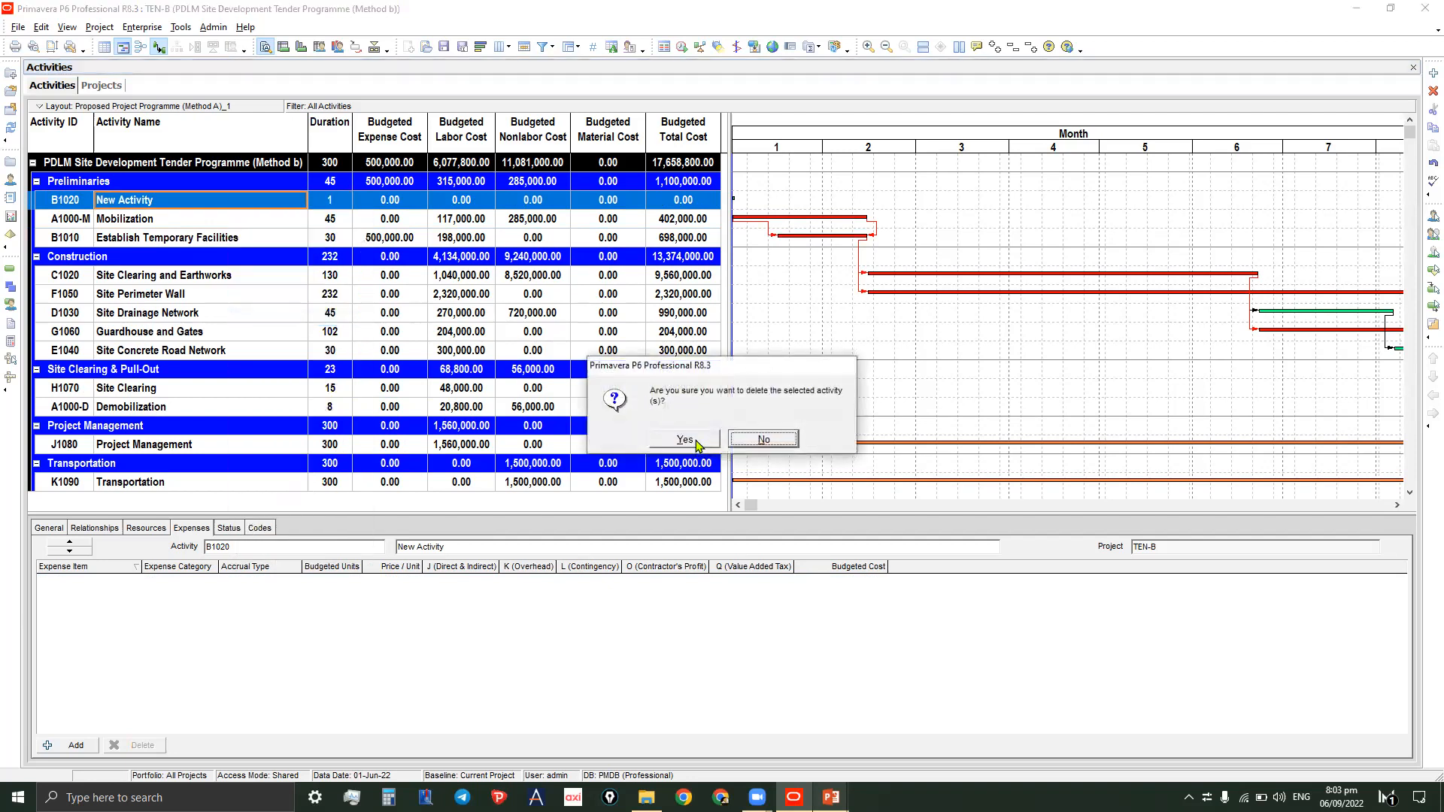
left_click(684, 439)
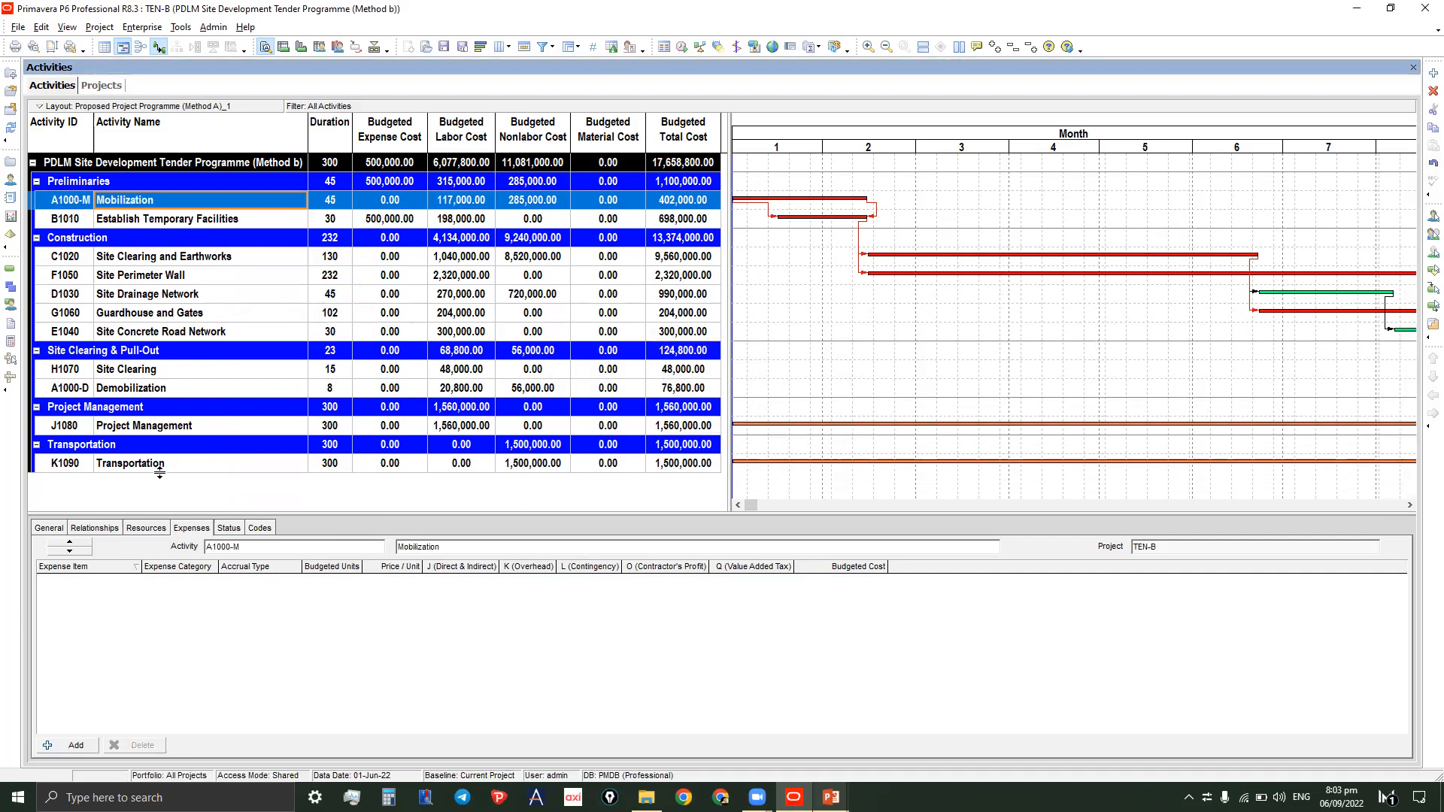
- Add a new activity named Overhead in the Transportation group
left_click(159, 467)
right_click(164, 465)
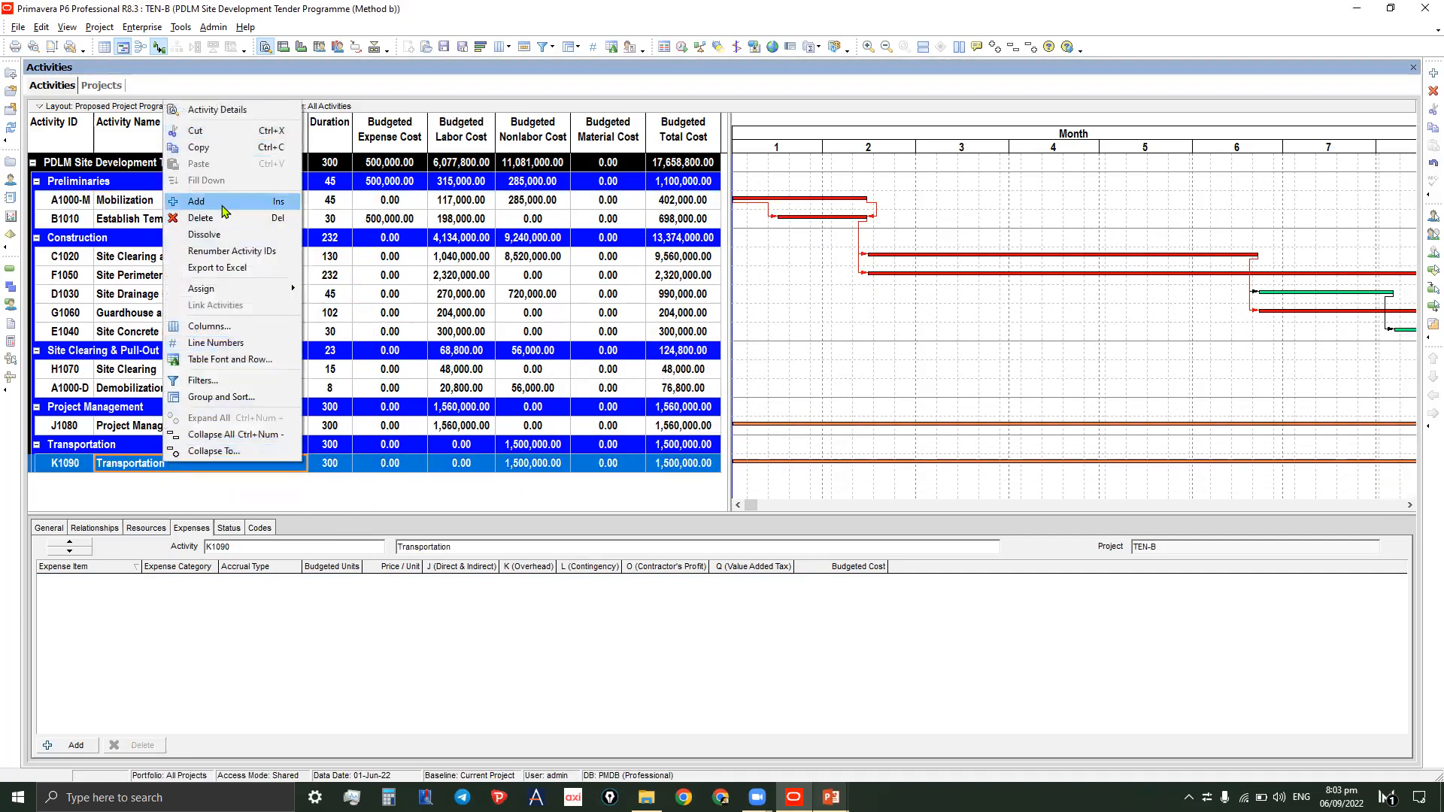
left_click(223, 211)
left_click(138, 464)
type("Overhea")
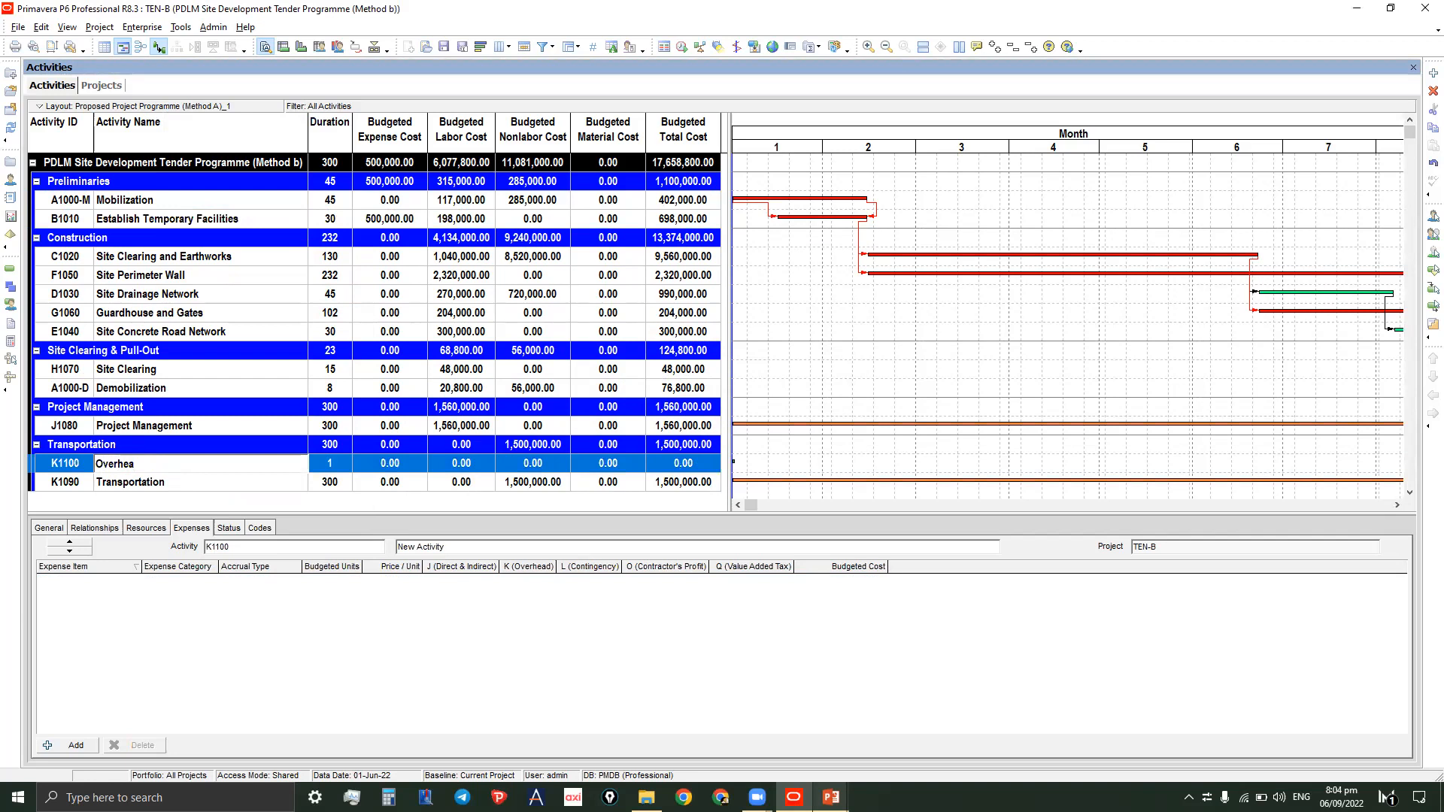
type("d")
left_click(304, 447)
left_click(232, 471)
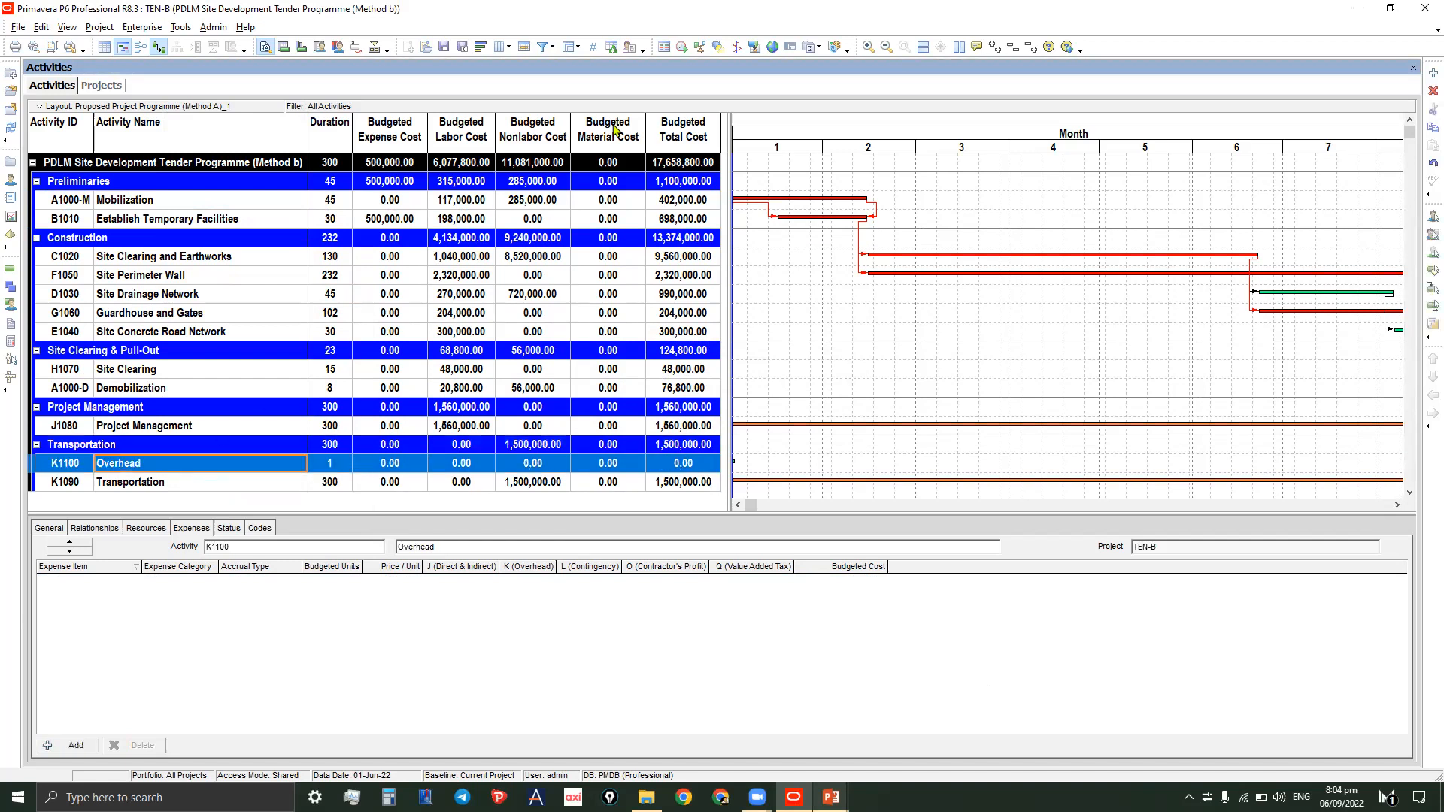
- Add another activity named Contingency below Overhead in the Transportation group
right_click(277, 355)
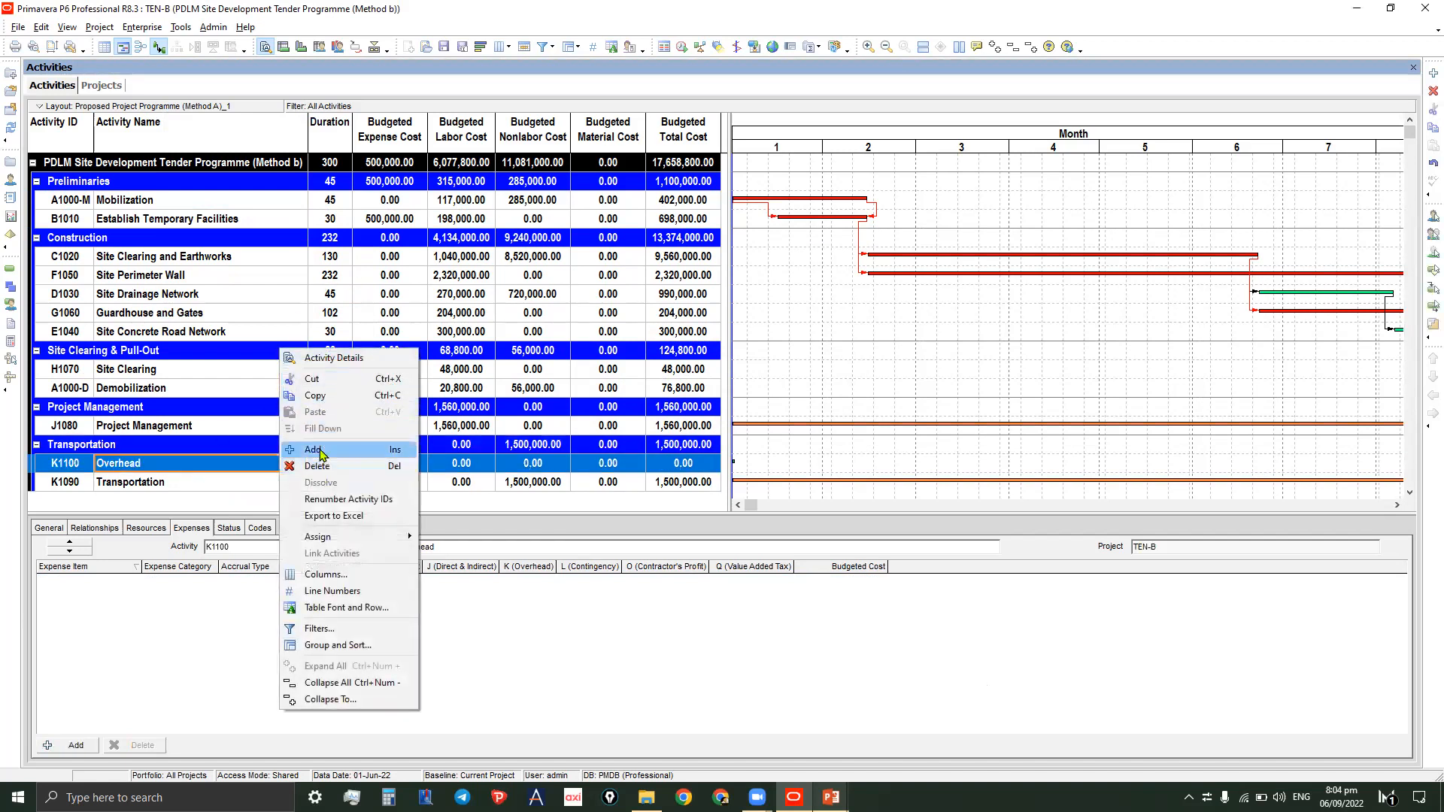
left_click(342, 467)
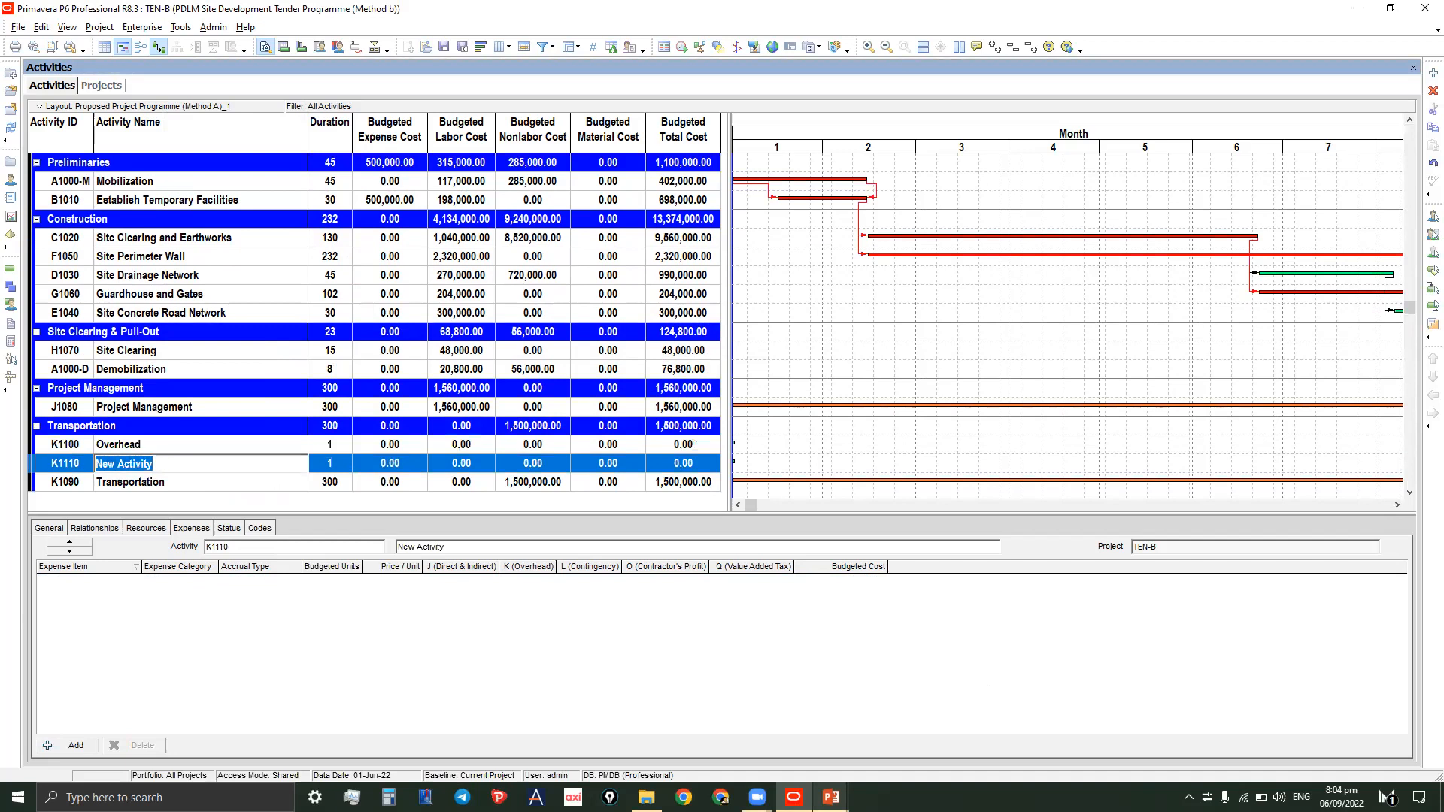
type("Contigency")
left_click(124, 463)
type("n")
key("Return")
- Add a new activity named Contractor's Profit below Contingency in the Transportation group
right_click(156, 464)
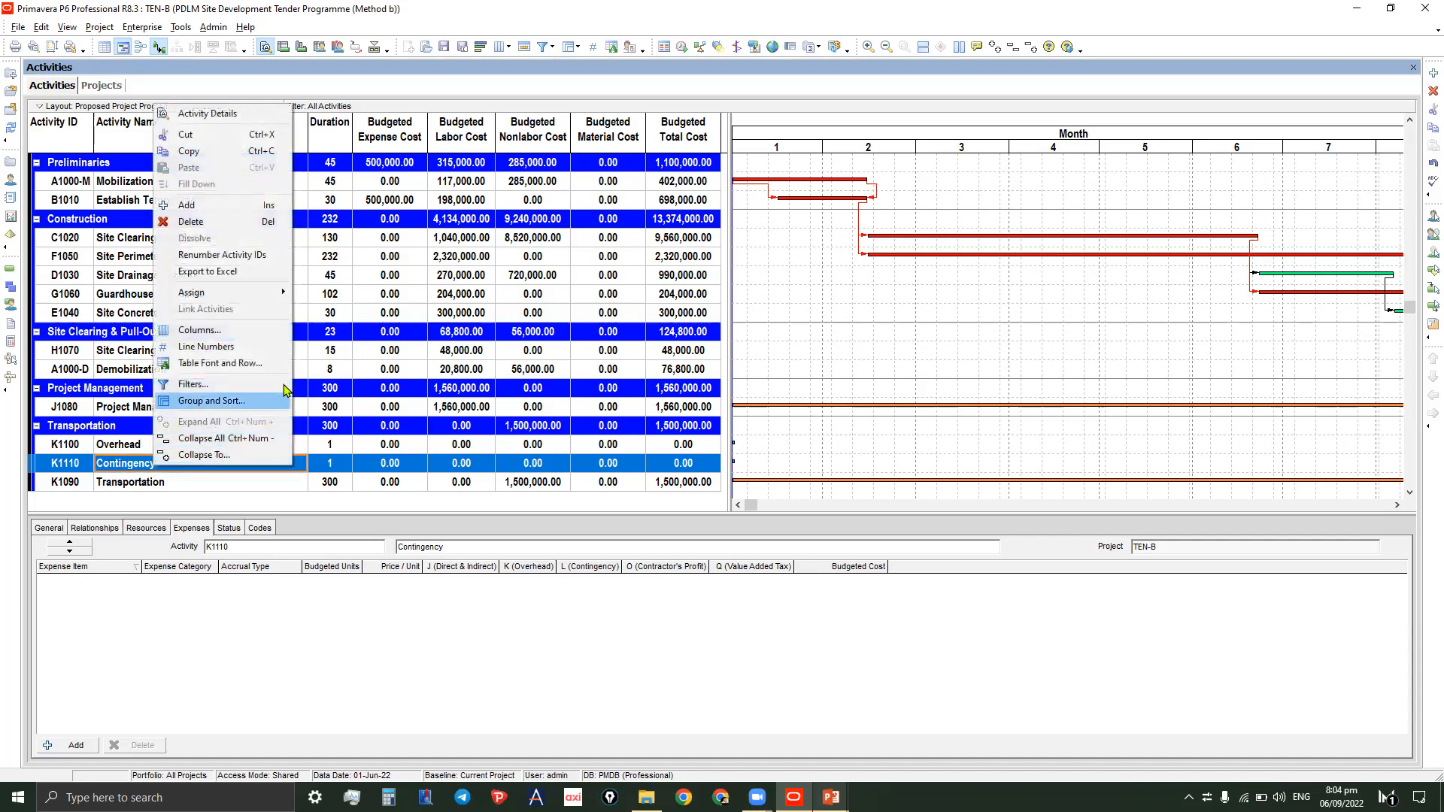
left_click(205, 205)
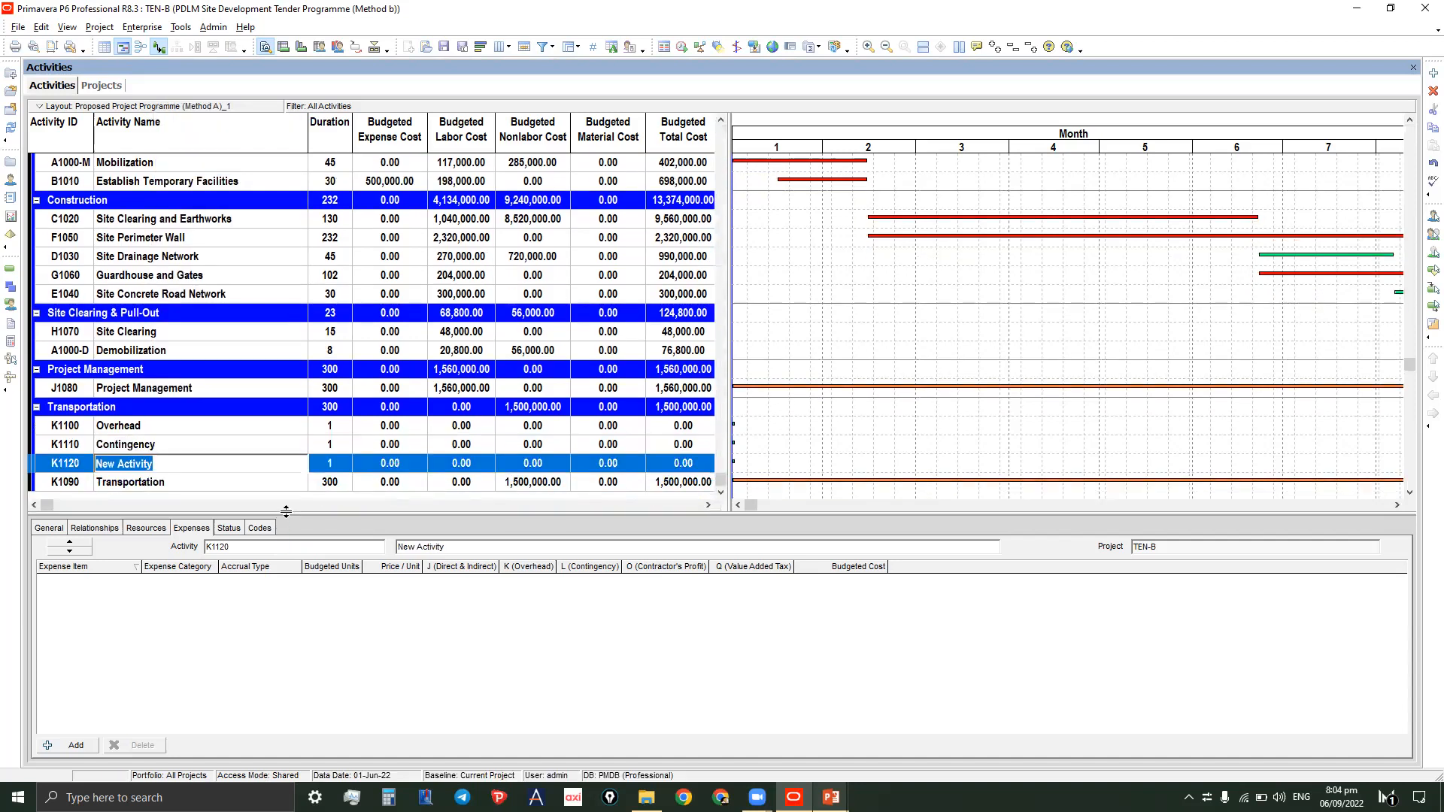
left_click_drag(286, 512, 277, 611)
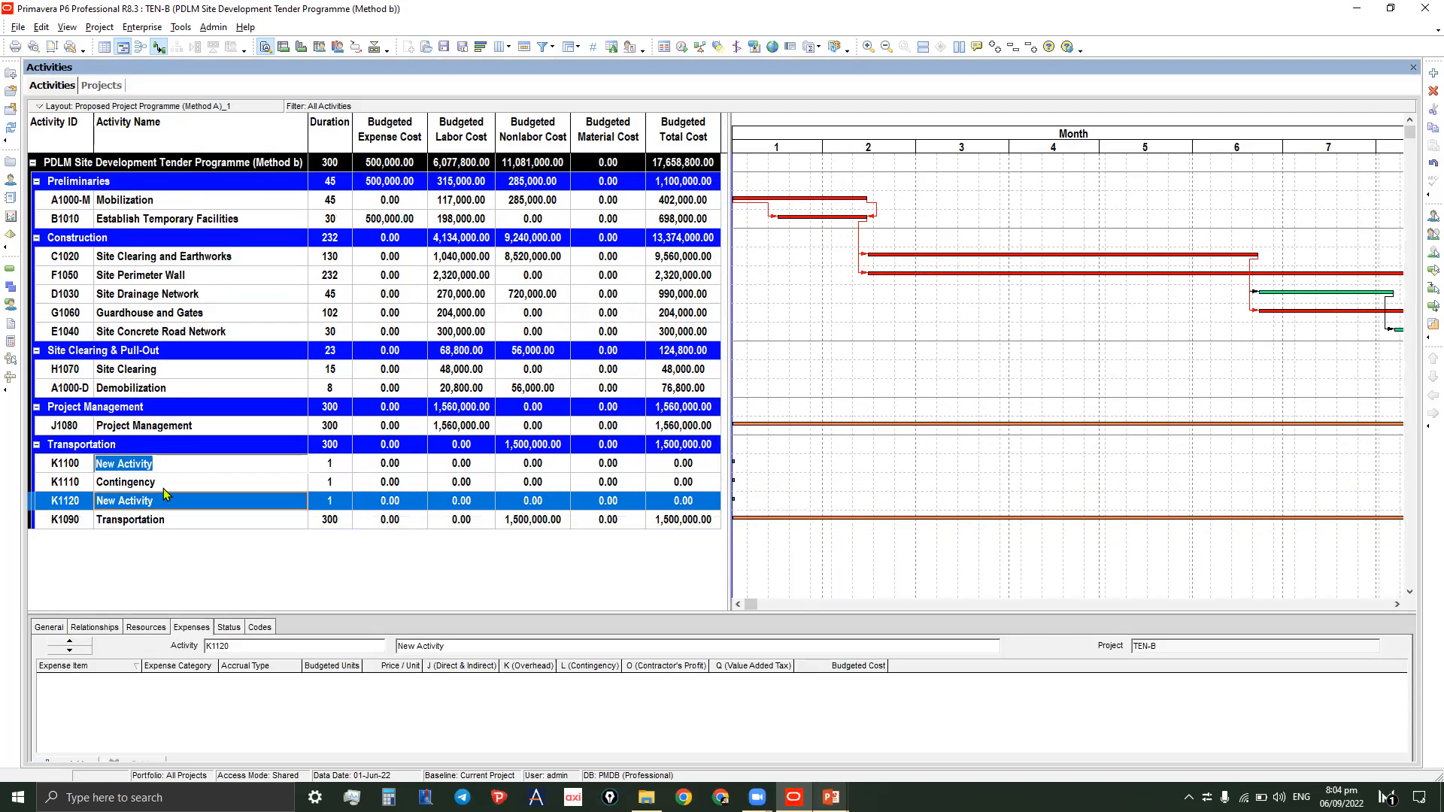
left_click(164, 482)
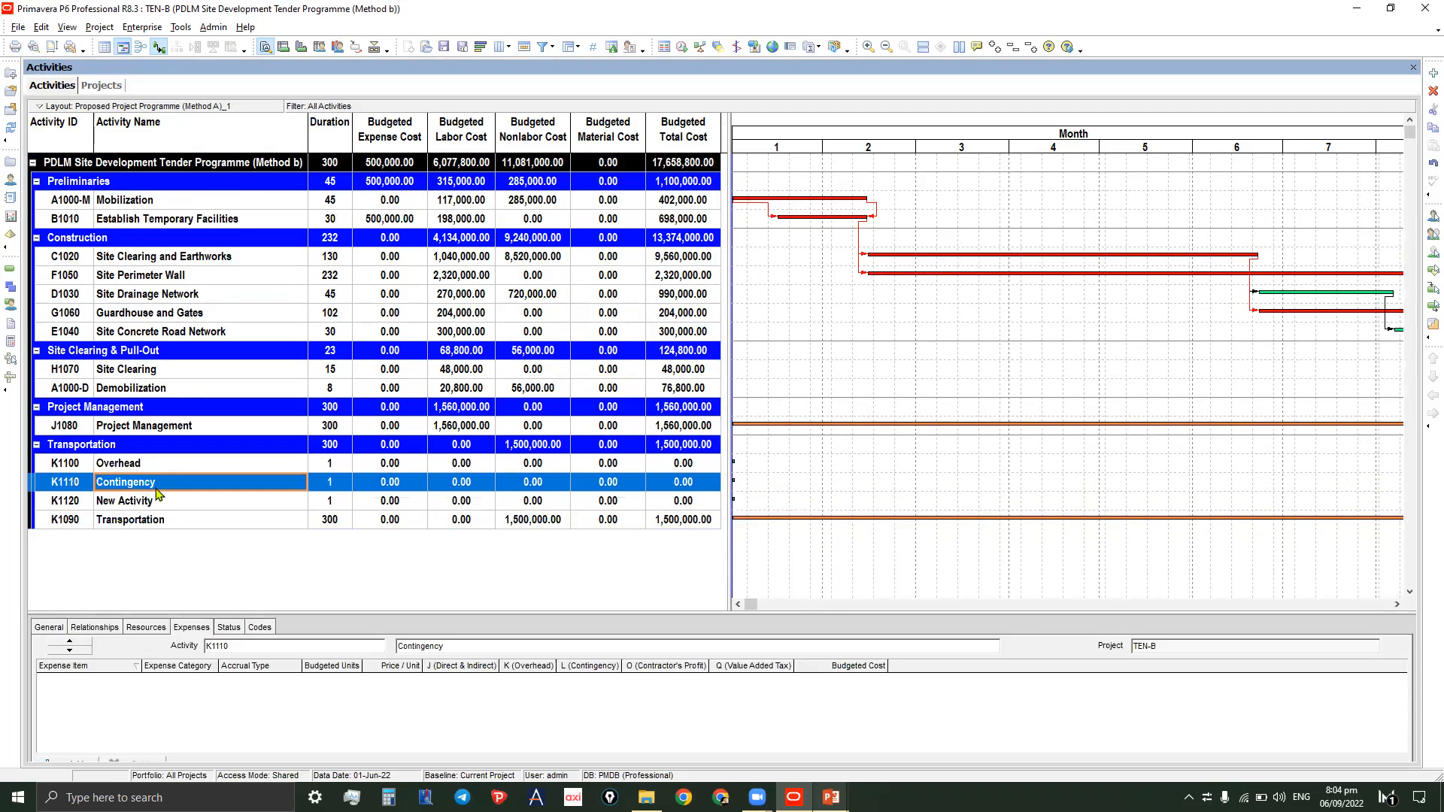
left_click(160, 502)
left_click(167, 501)
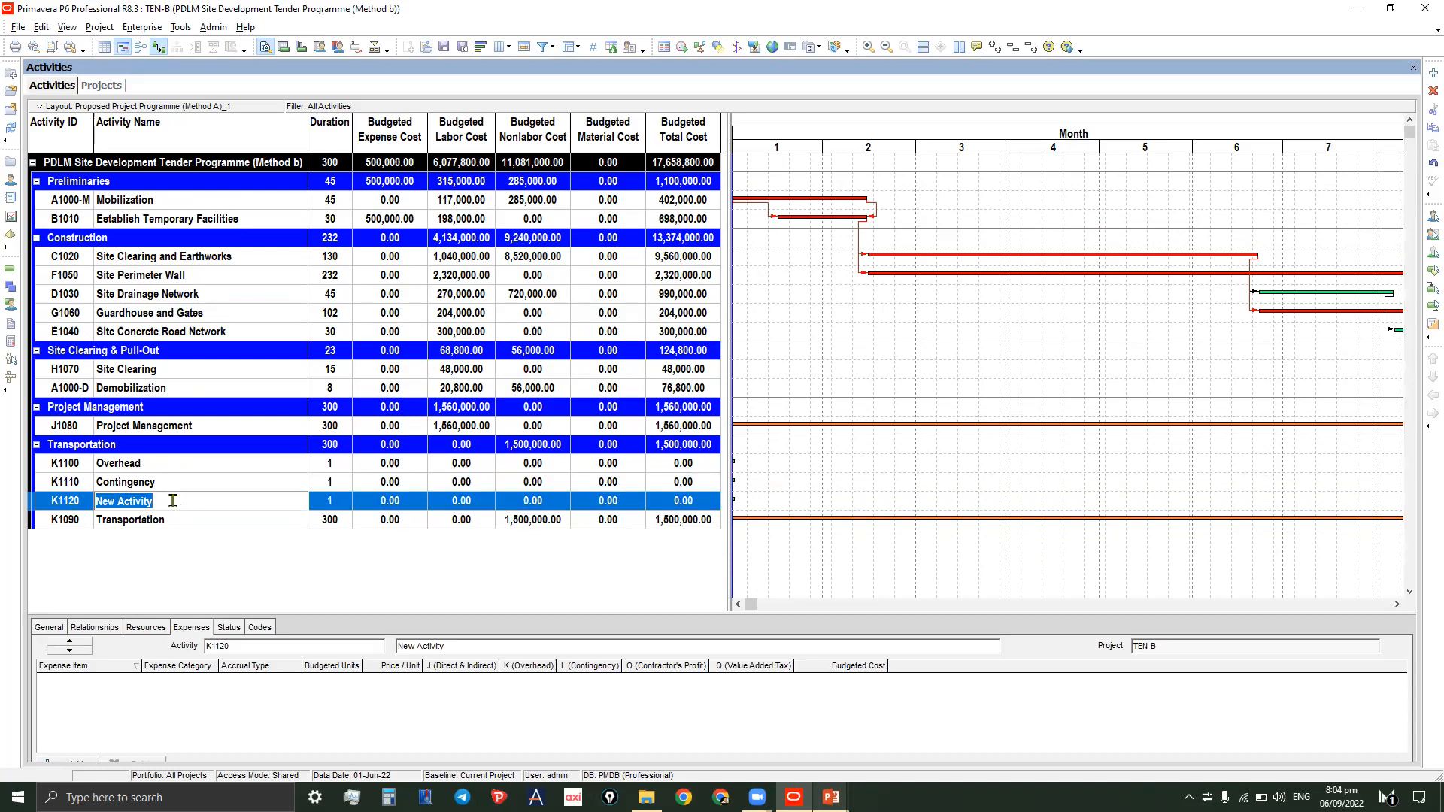
type("Contractor's Profit")
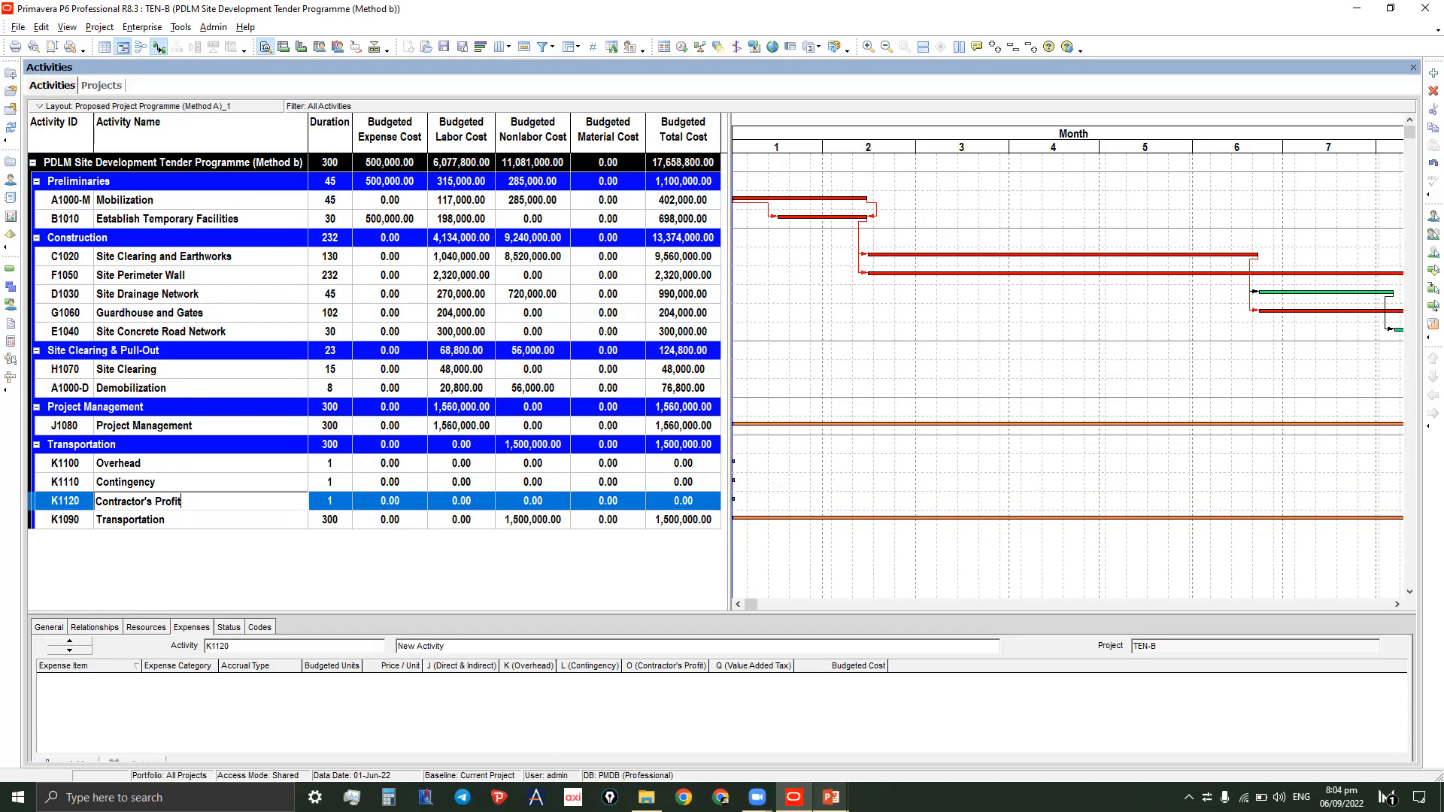
key("Return")
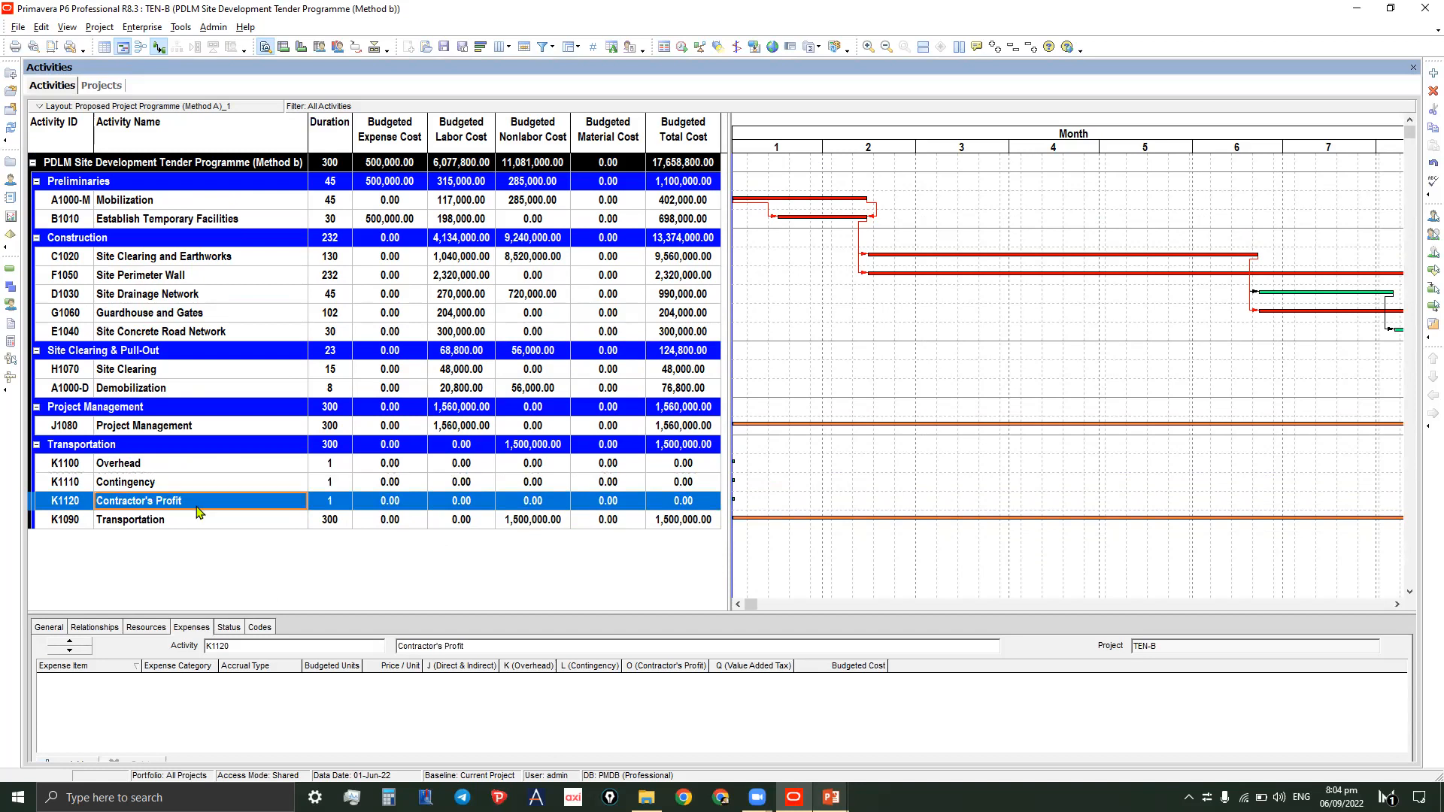
- Add another activity named Value Added Tax below Contractor's Profit in the Transportation group
right_click(194, 504)
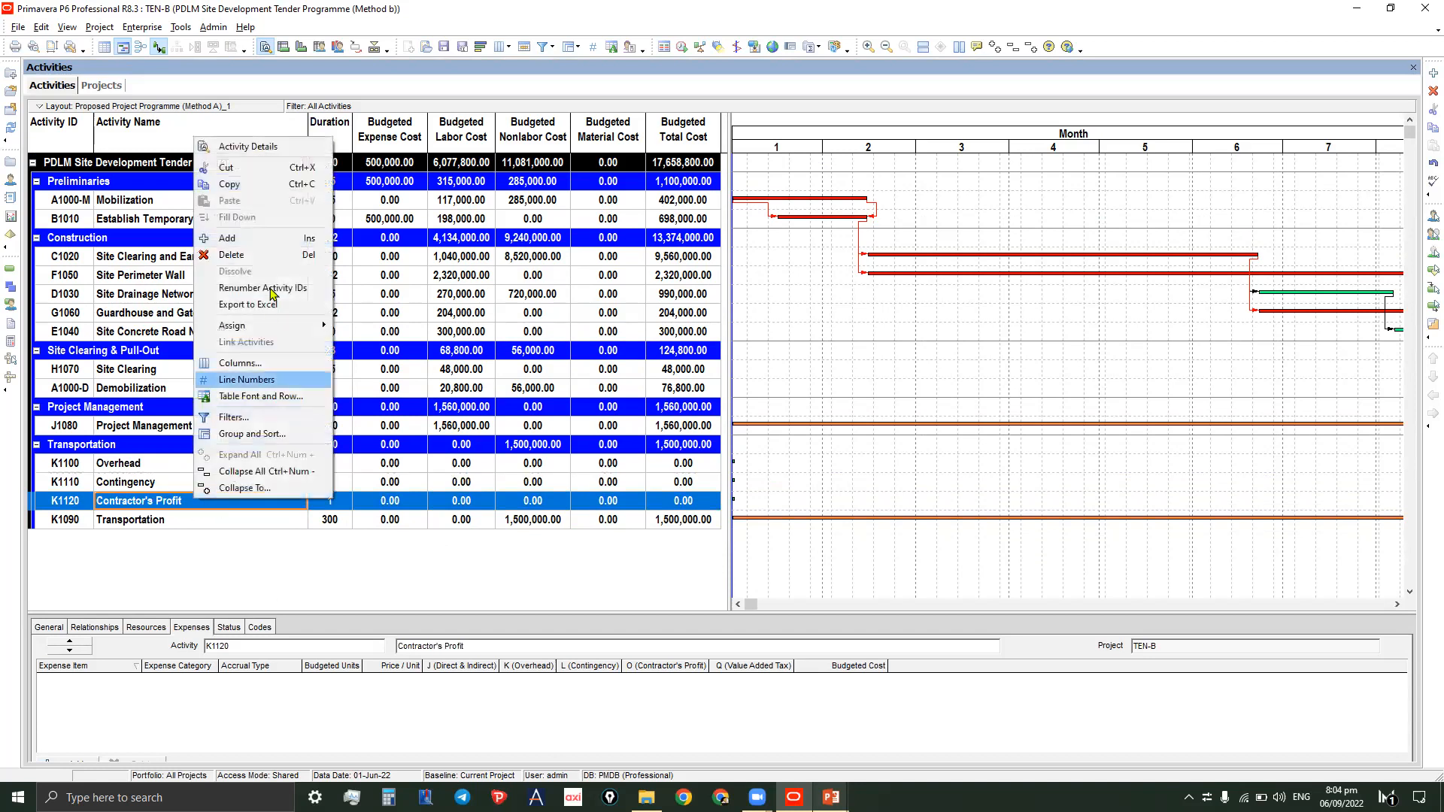
left_click(225, 239)
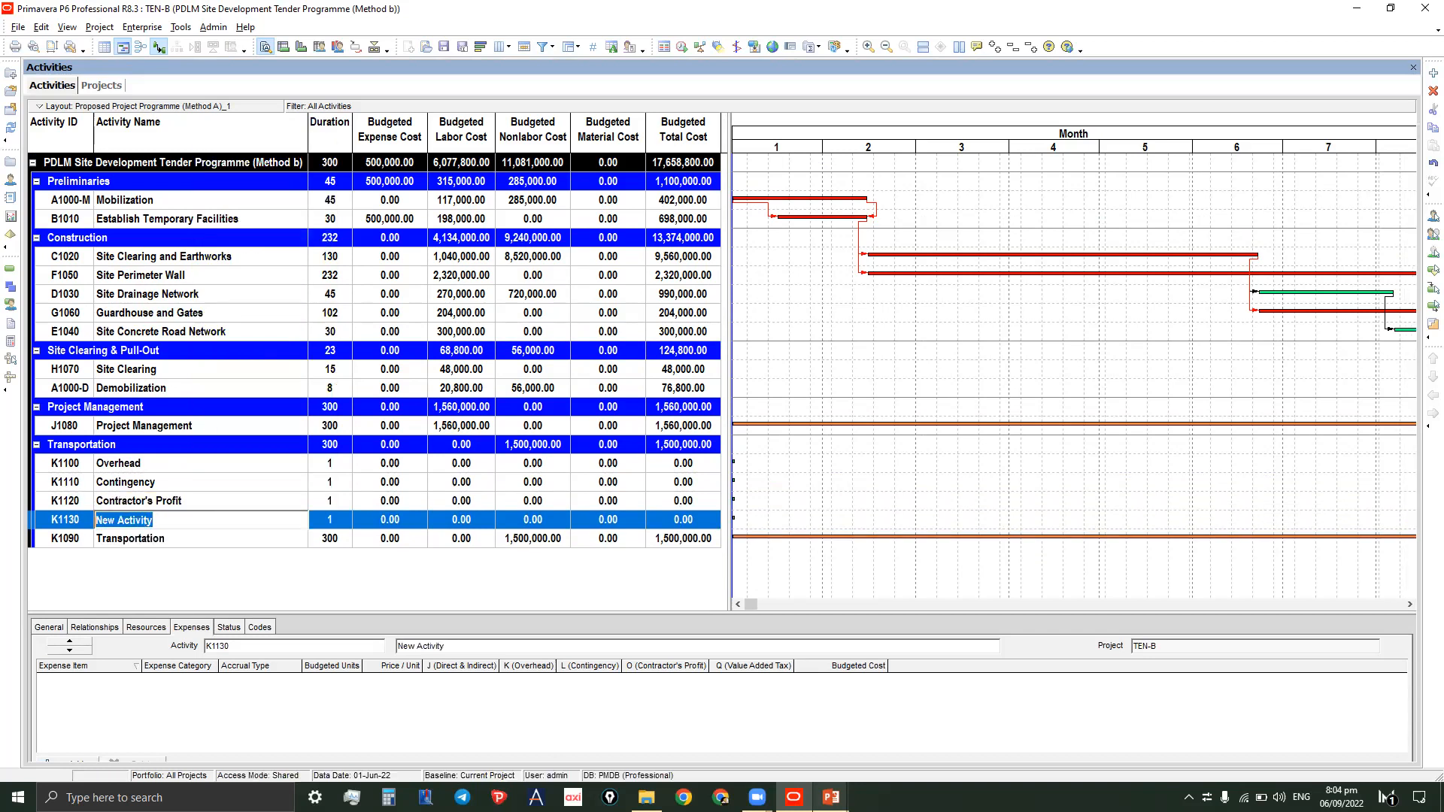
type("VAlue Added Tax")
left_click(110, 520)
key("BackSpace")
type("a")
- Review the four new indirect cost activities in the Transportation group and their budgeted costs
left_click(152, 466)
left_click(152, 484)
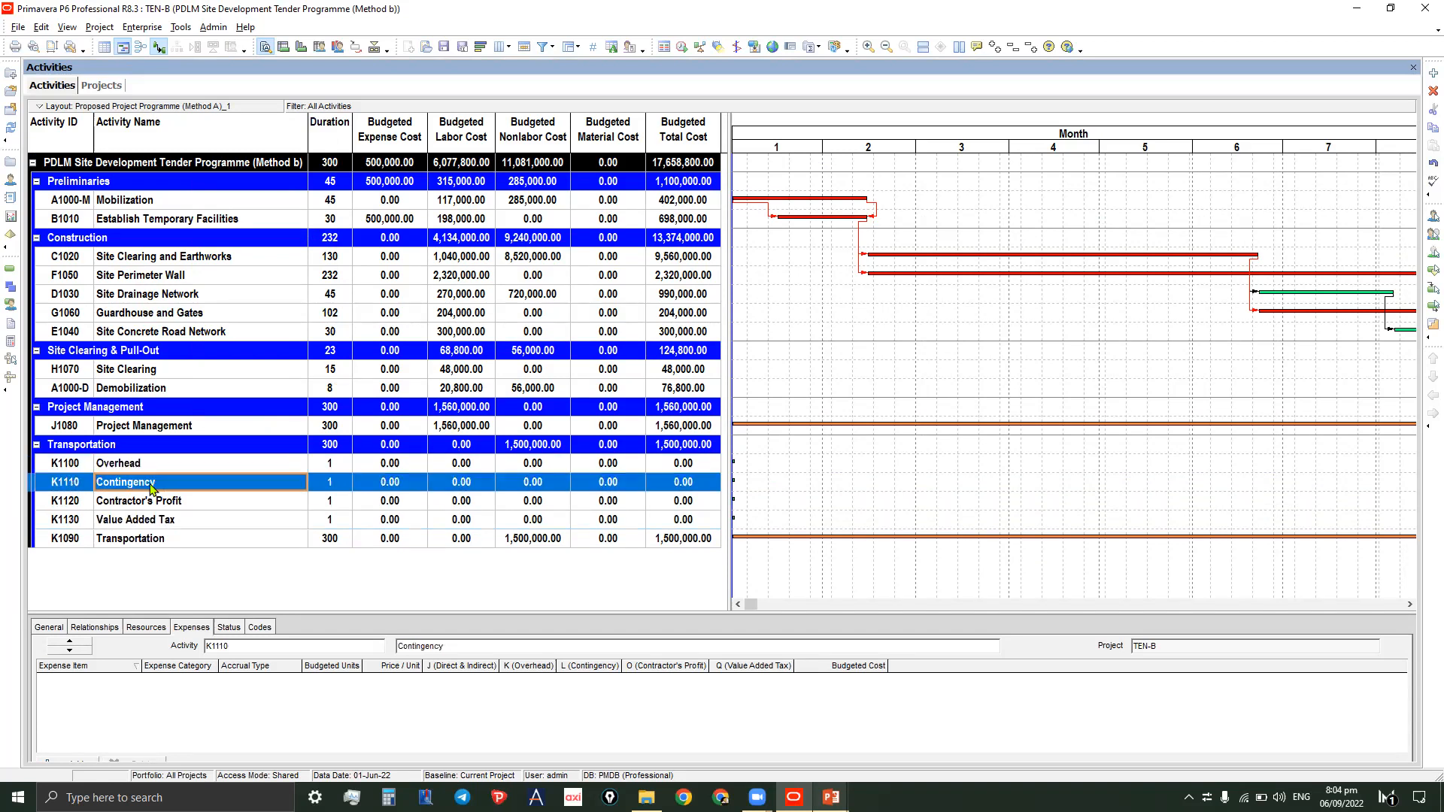
left_click(151, 504)
left_click(159, 522)
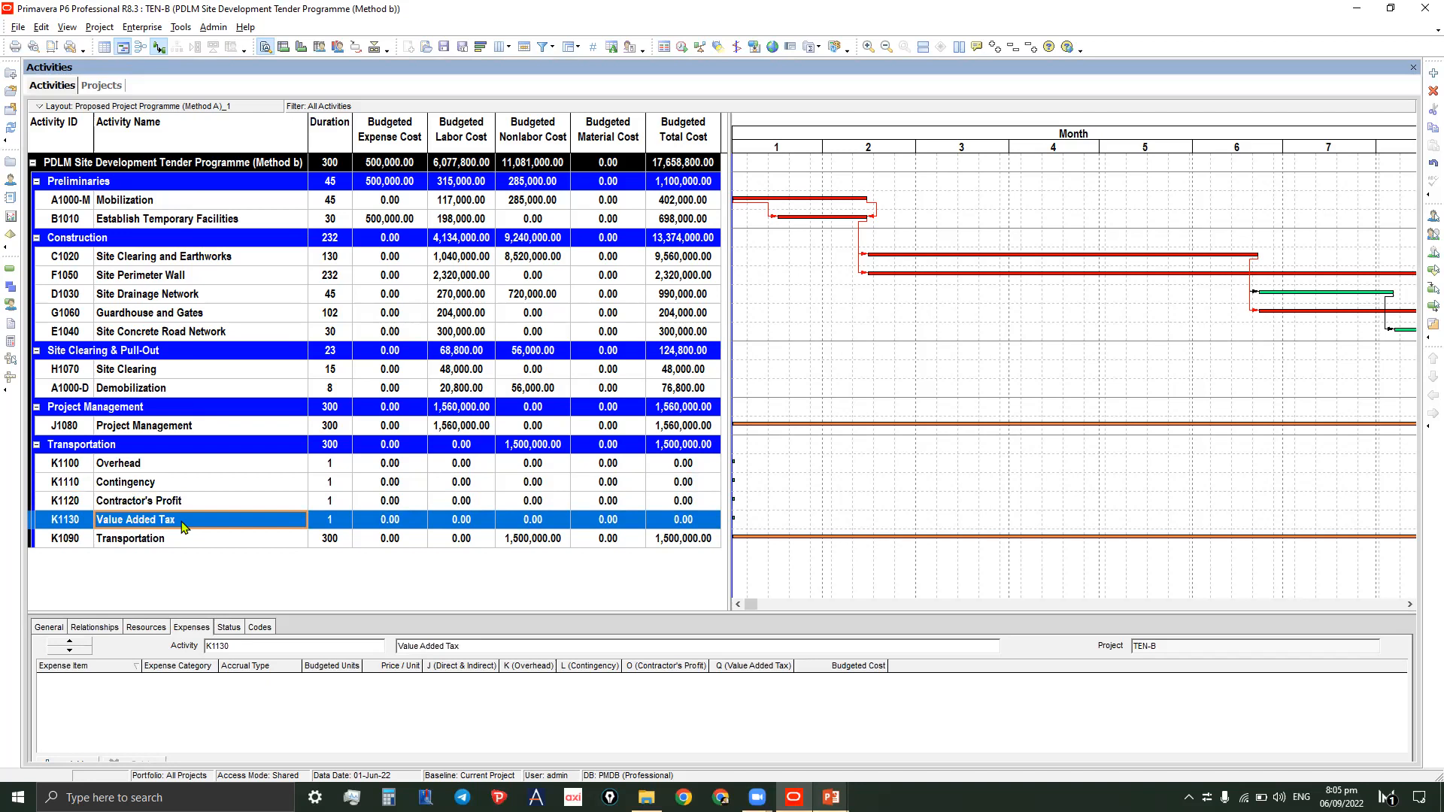
left_click(198, 504)
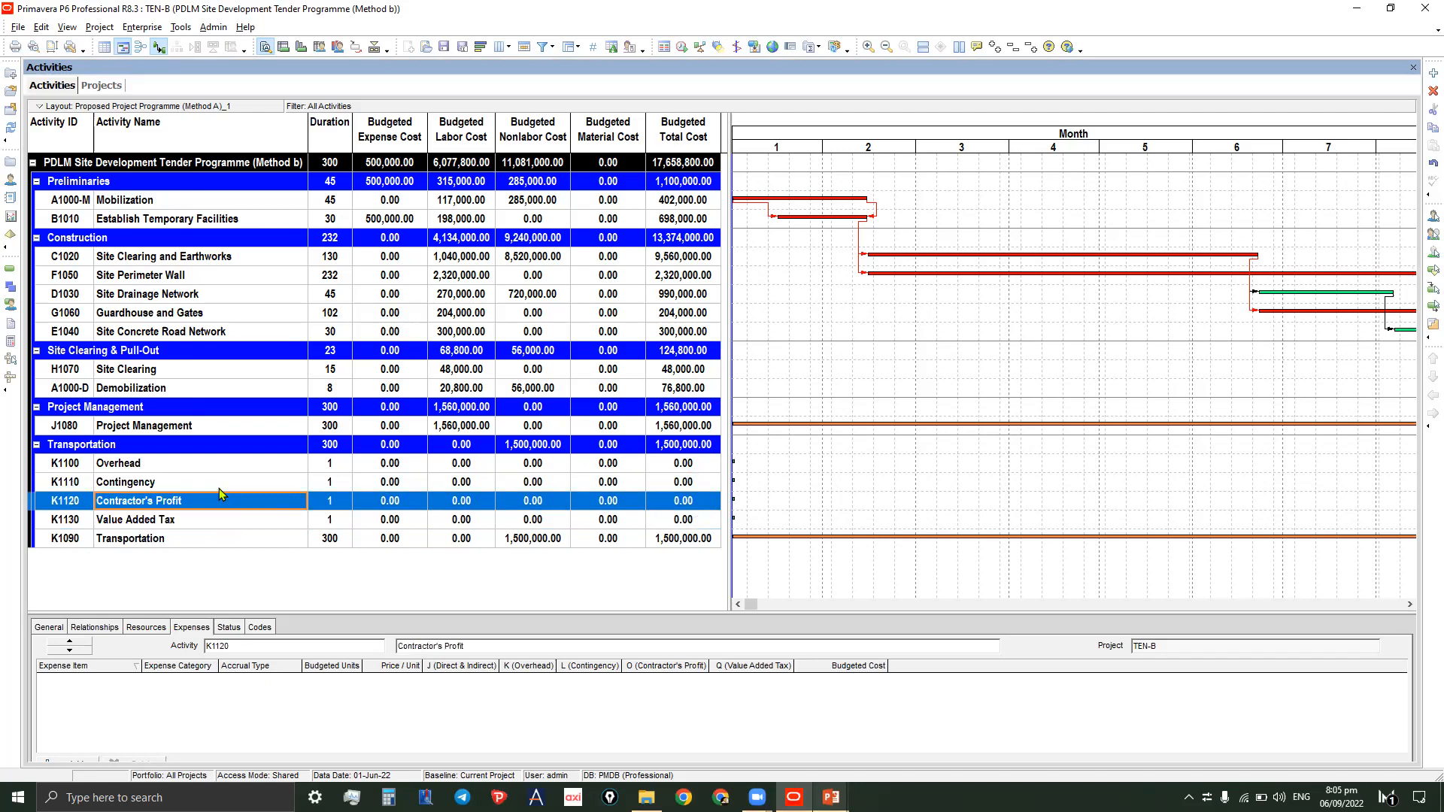
left_click(180, 520)
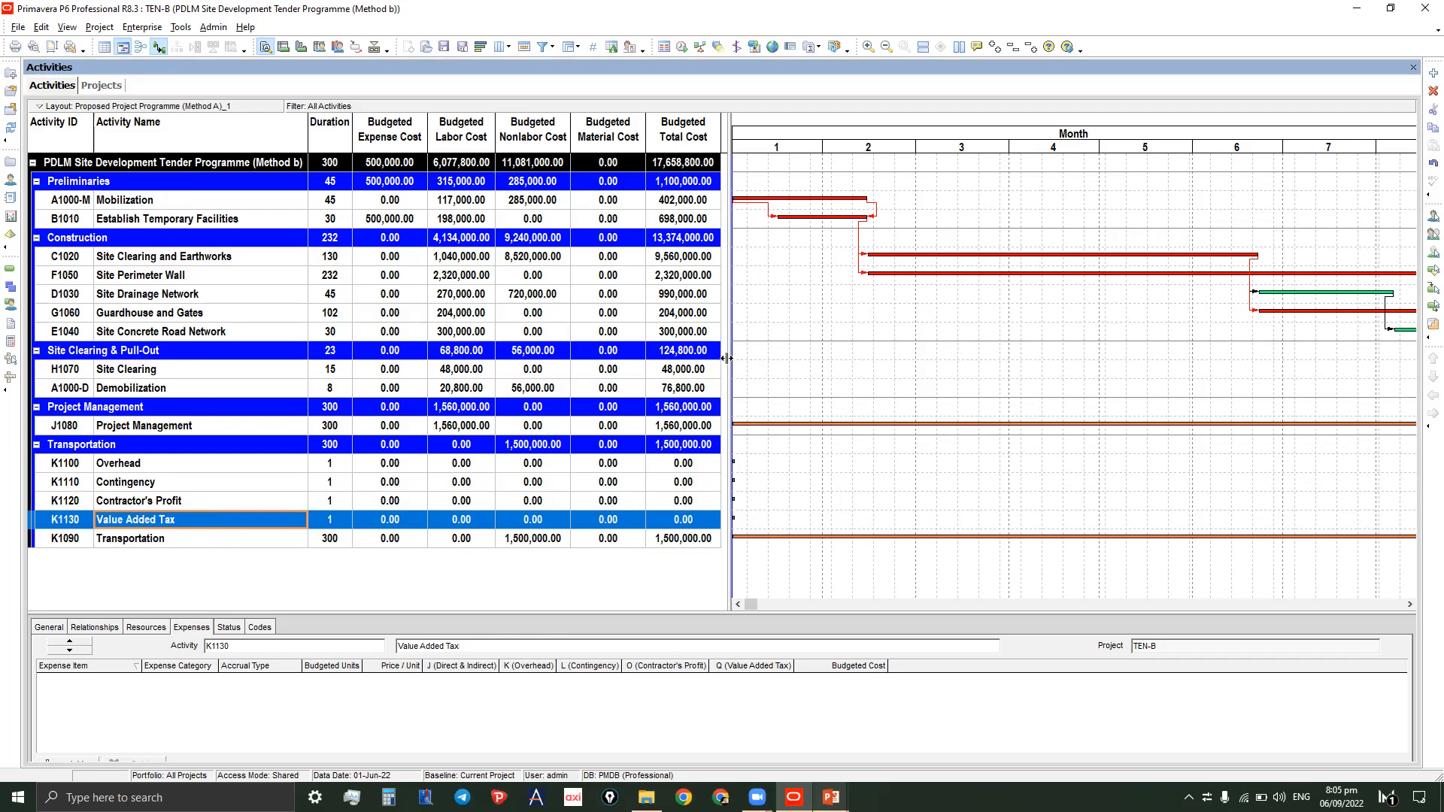
left_click_drag(757, 360, 841, 362)
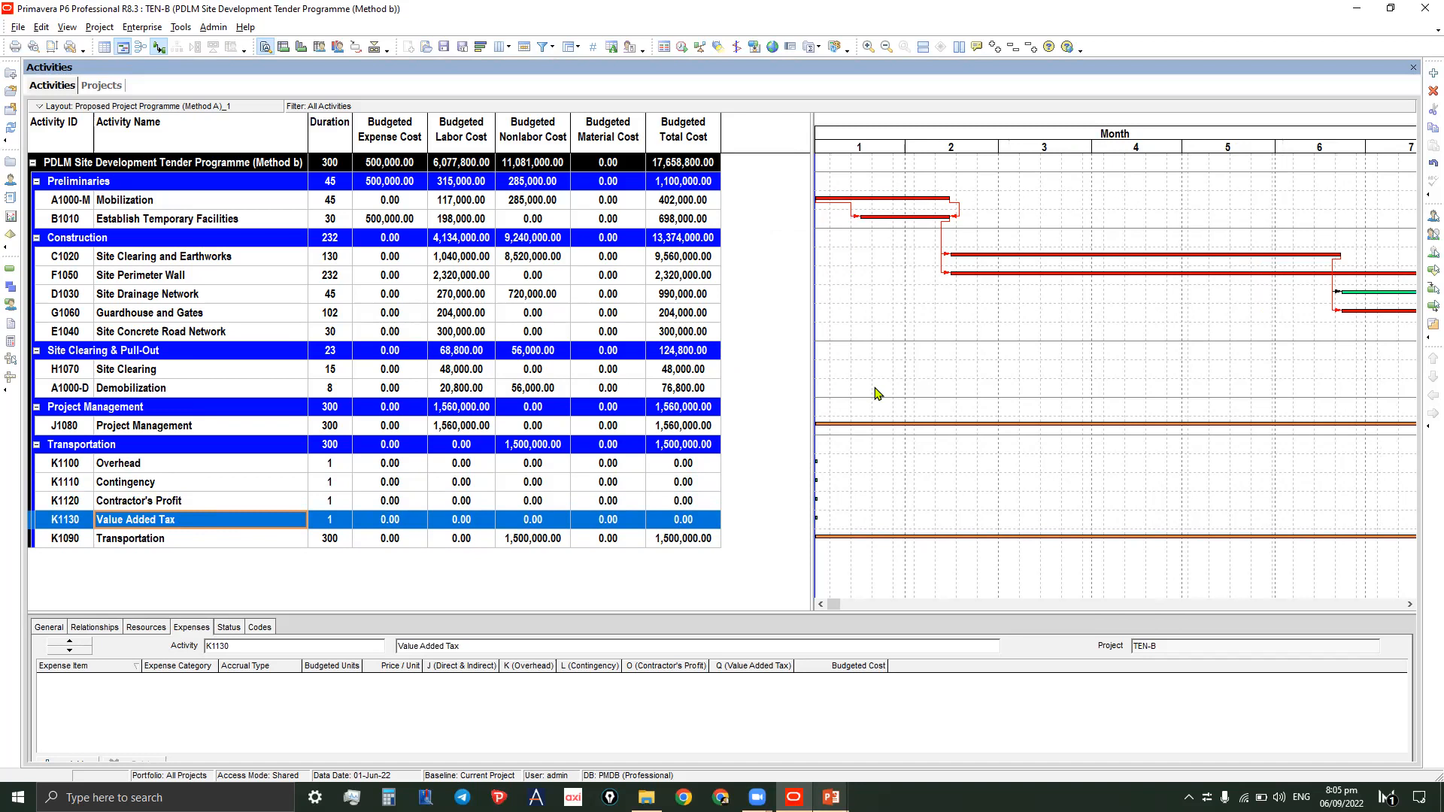
left_click_drag(773, 282, 740, 291)
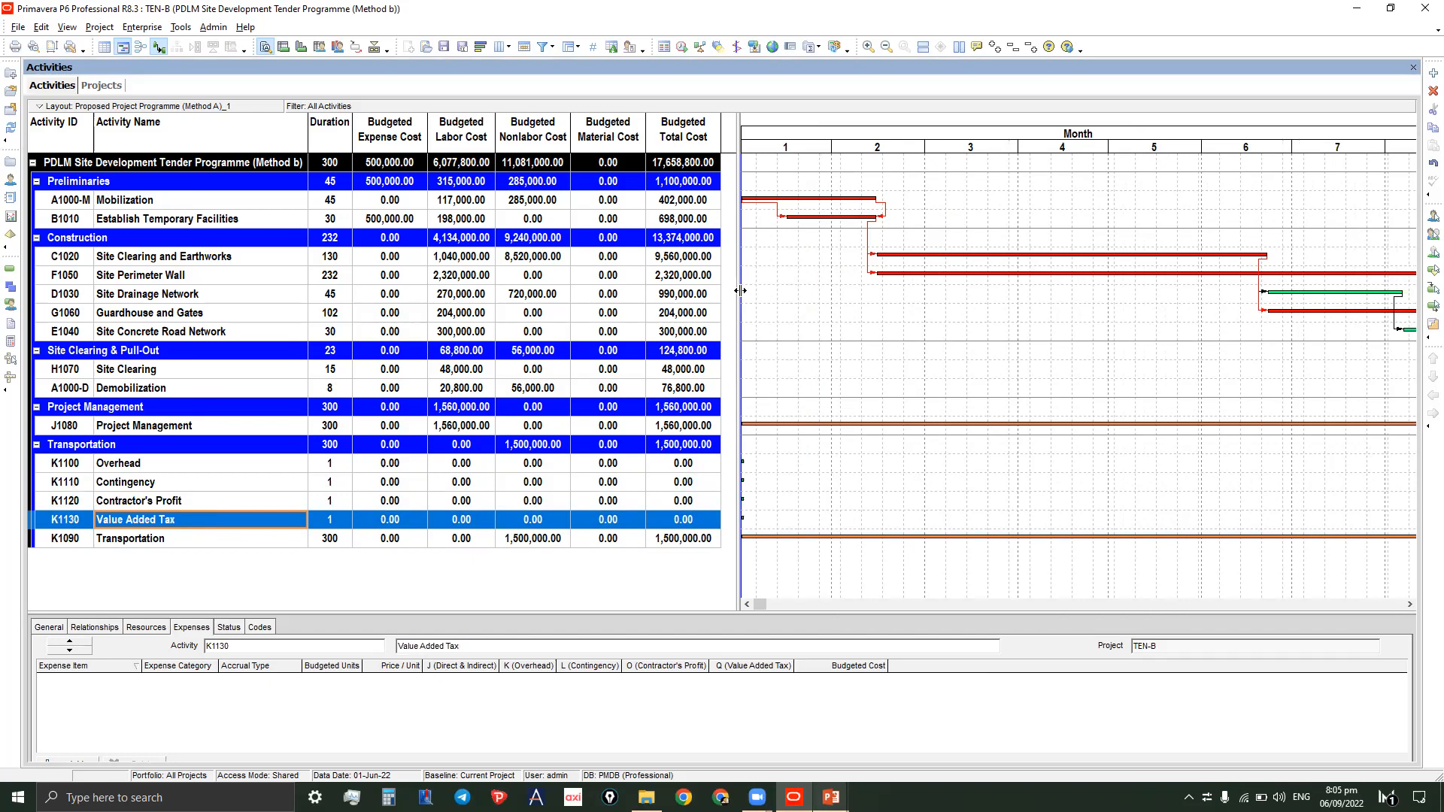
left_click(197, 472)
left_click(164, 487)
left_click(158, 506)
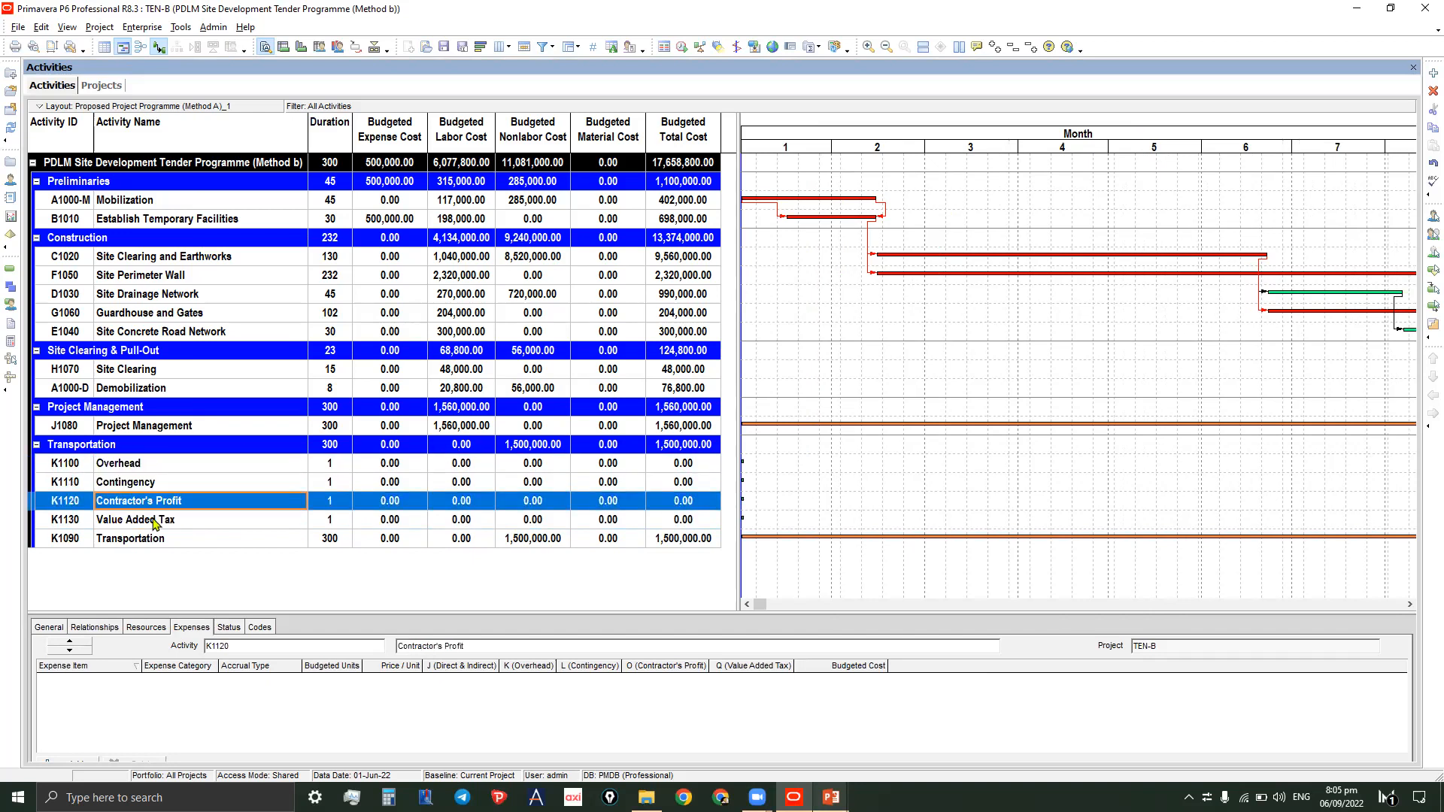
left_click(152, 523)
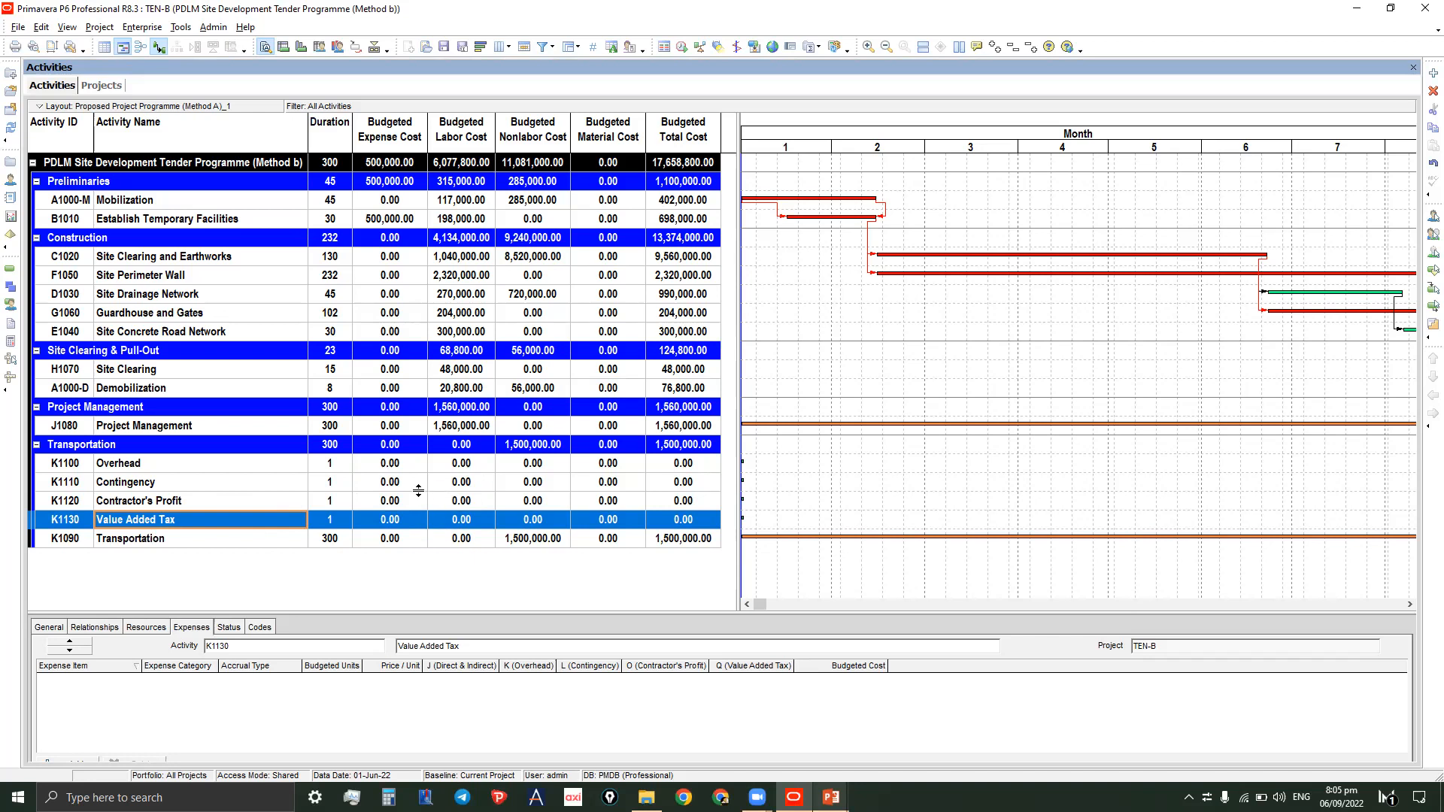
left_click(166, 468)
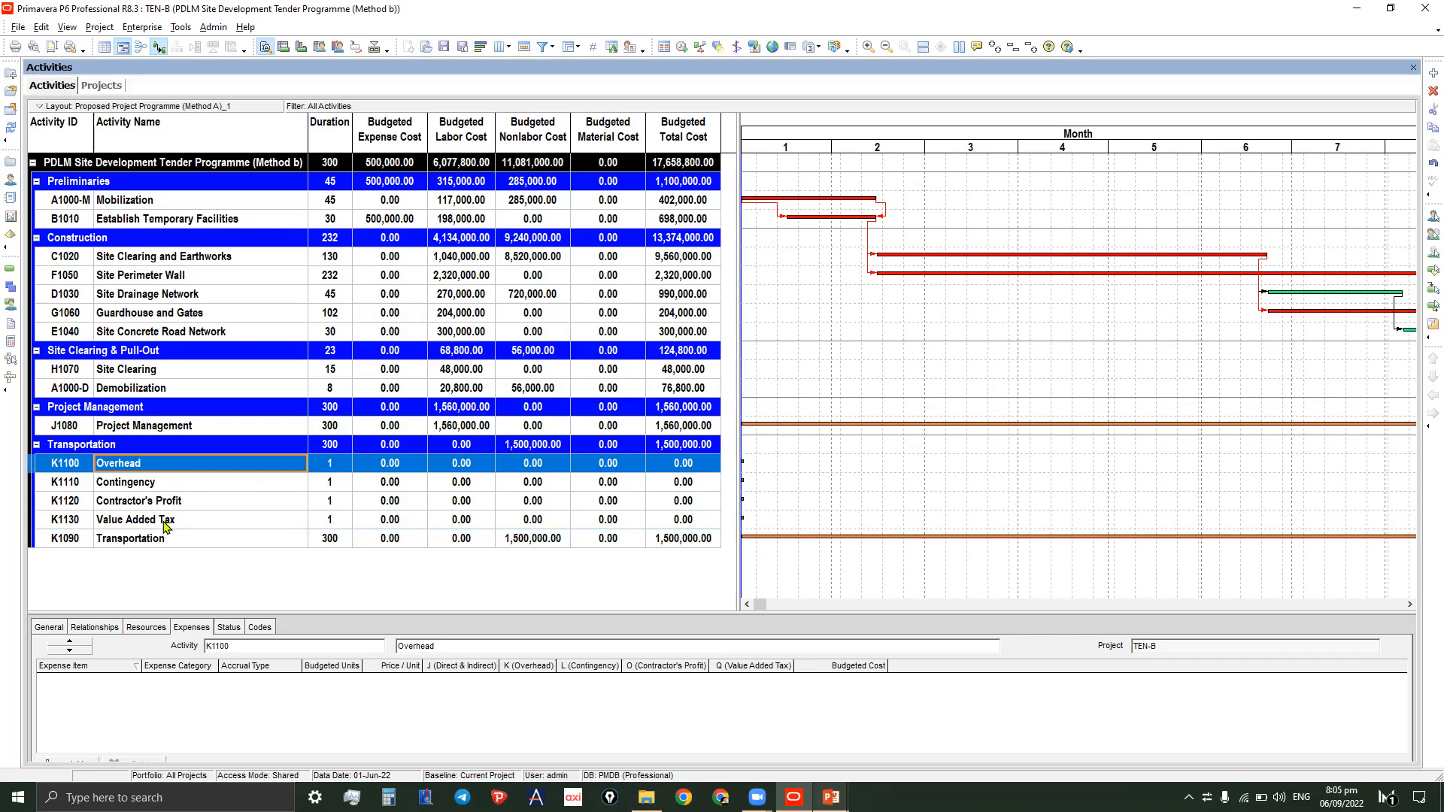
left_click(179, 489)
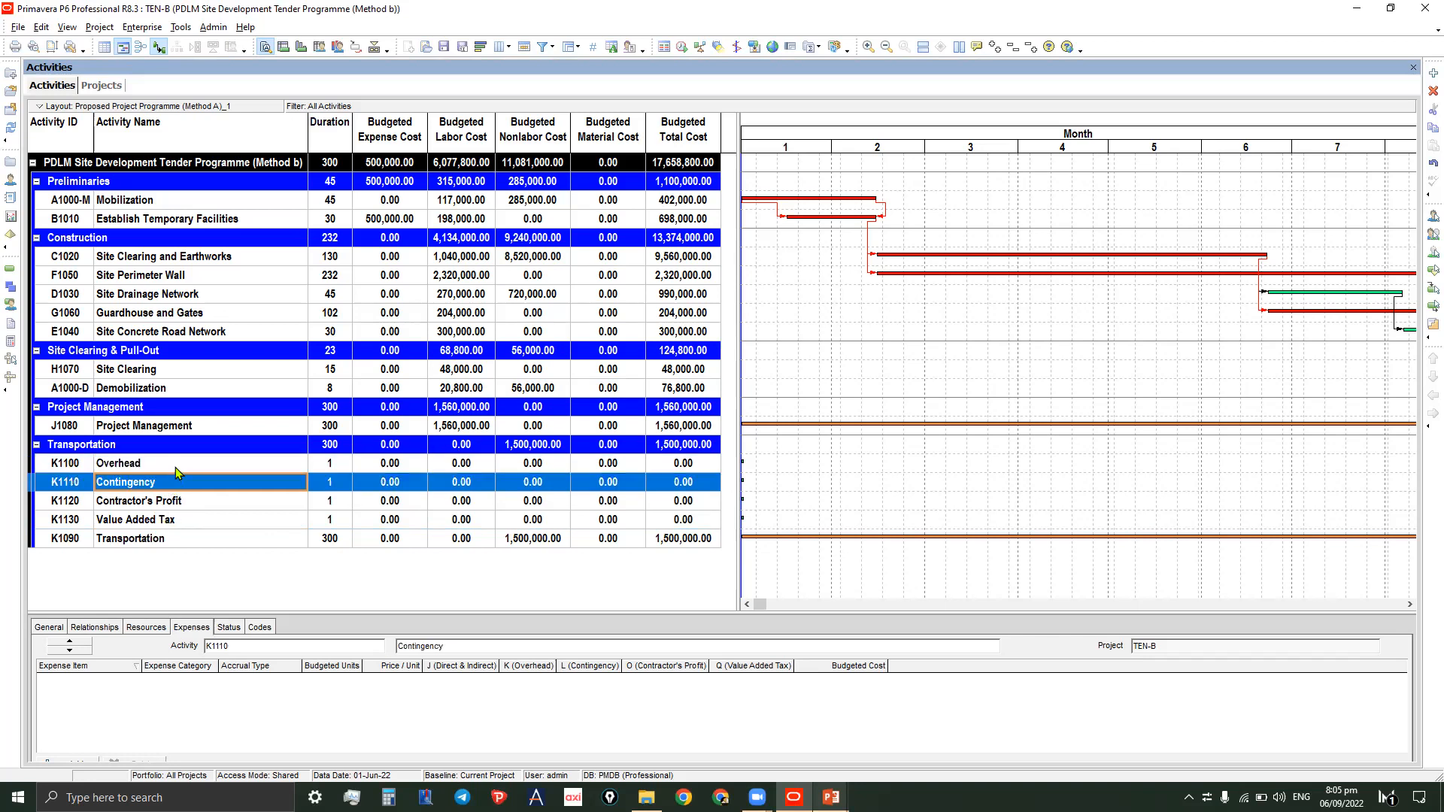
left_click(175, 468)
left_click(170, 489)
left_click(167, 505)
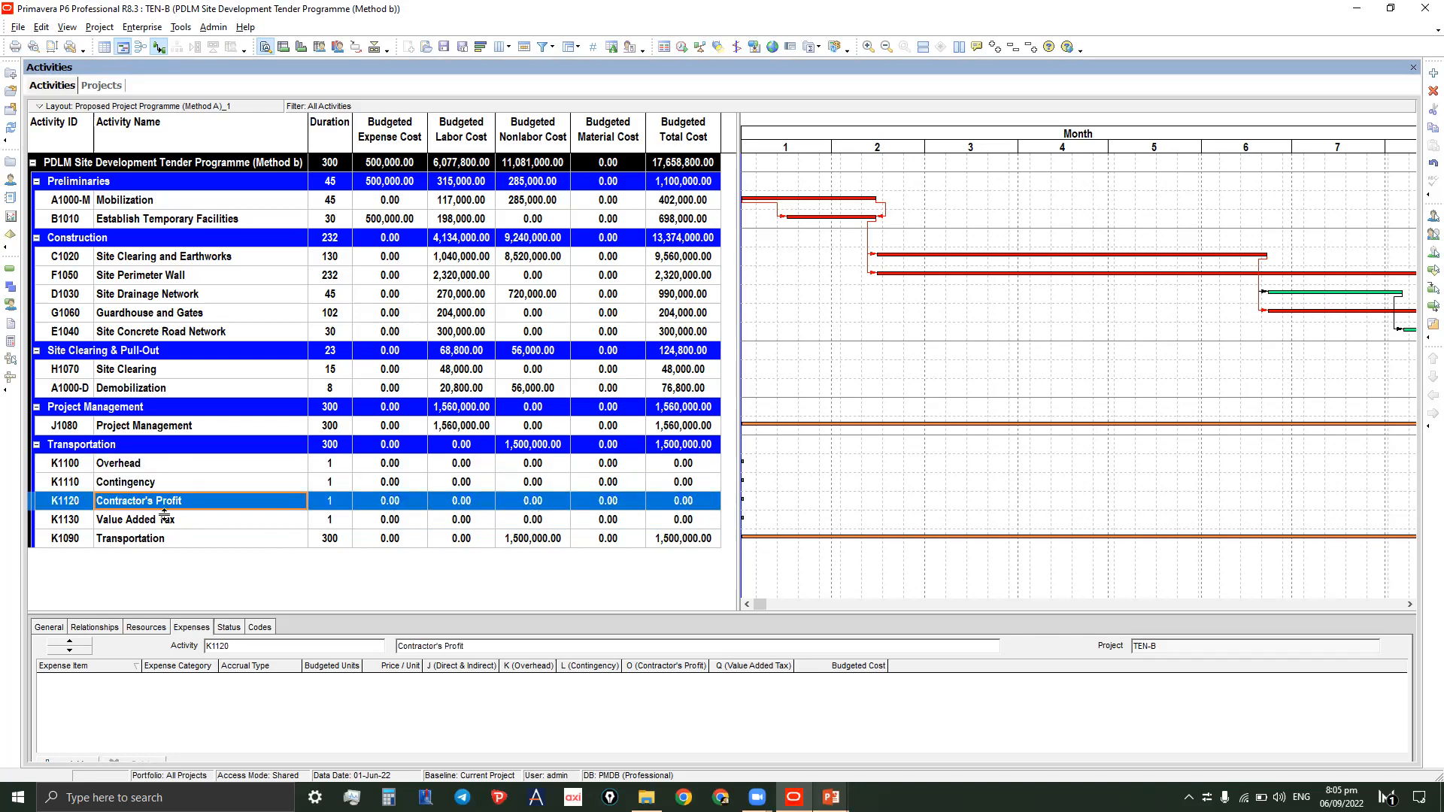
left_click(167, 519)
left_click(177, 509)
left_click(179, 524)
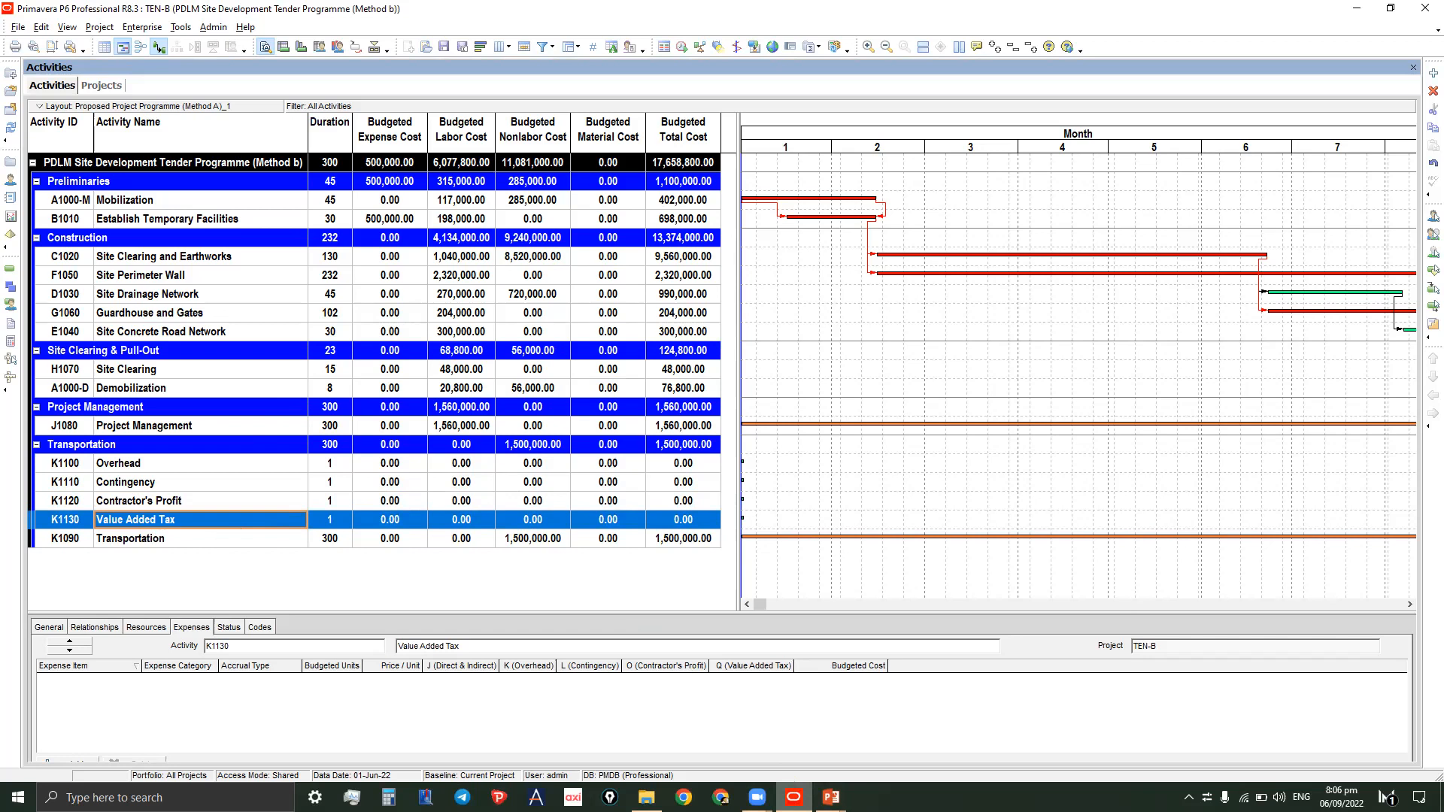
- Switch to the PowerPoint slide show of the direct and indirect project cost exercise
mouse_move(831, 796)
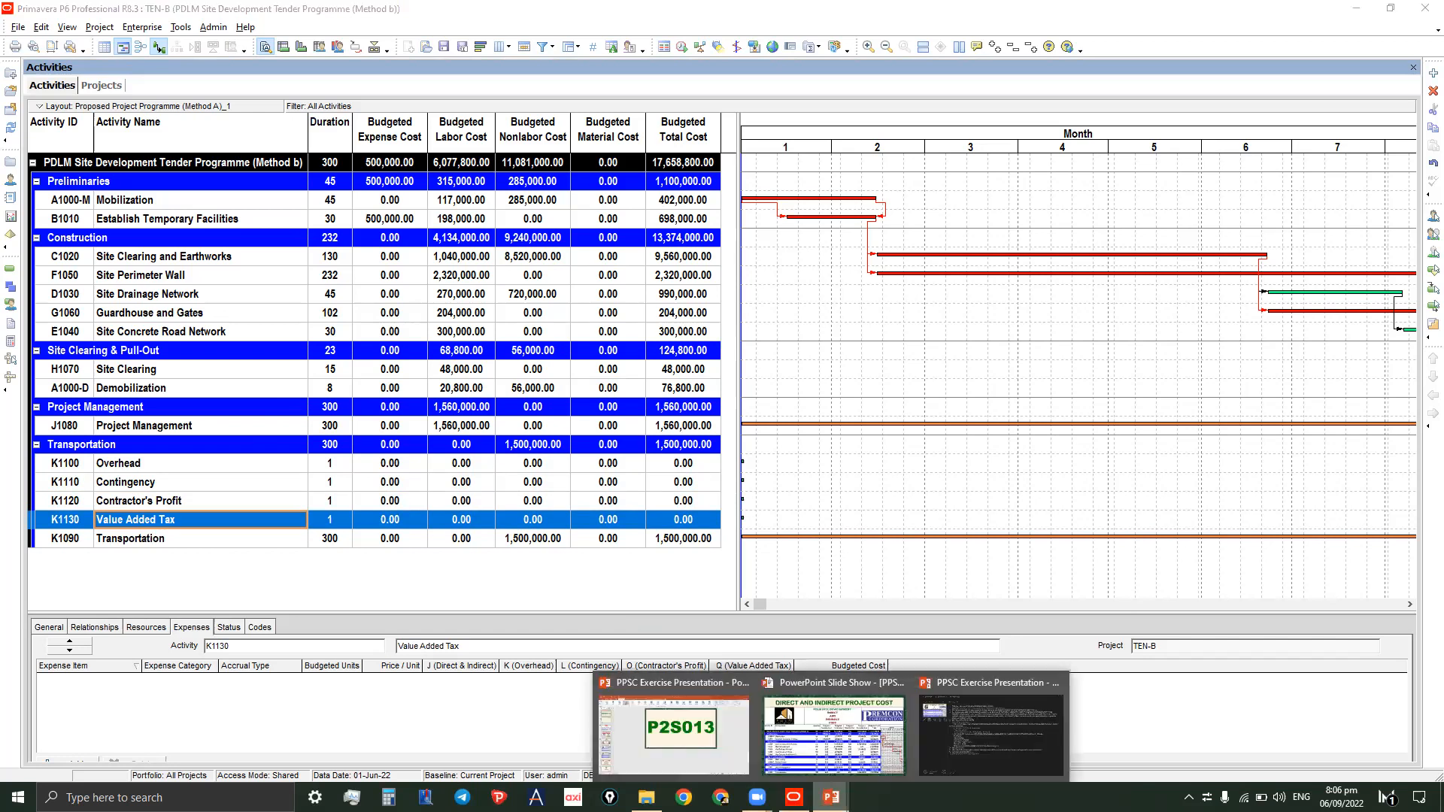
left_click(844, 739)
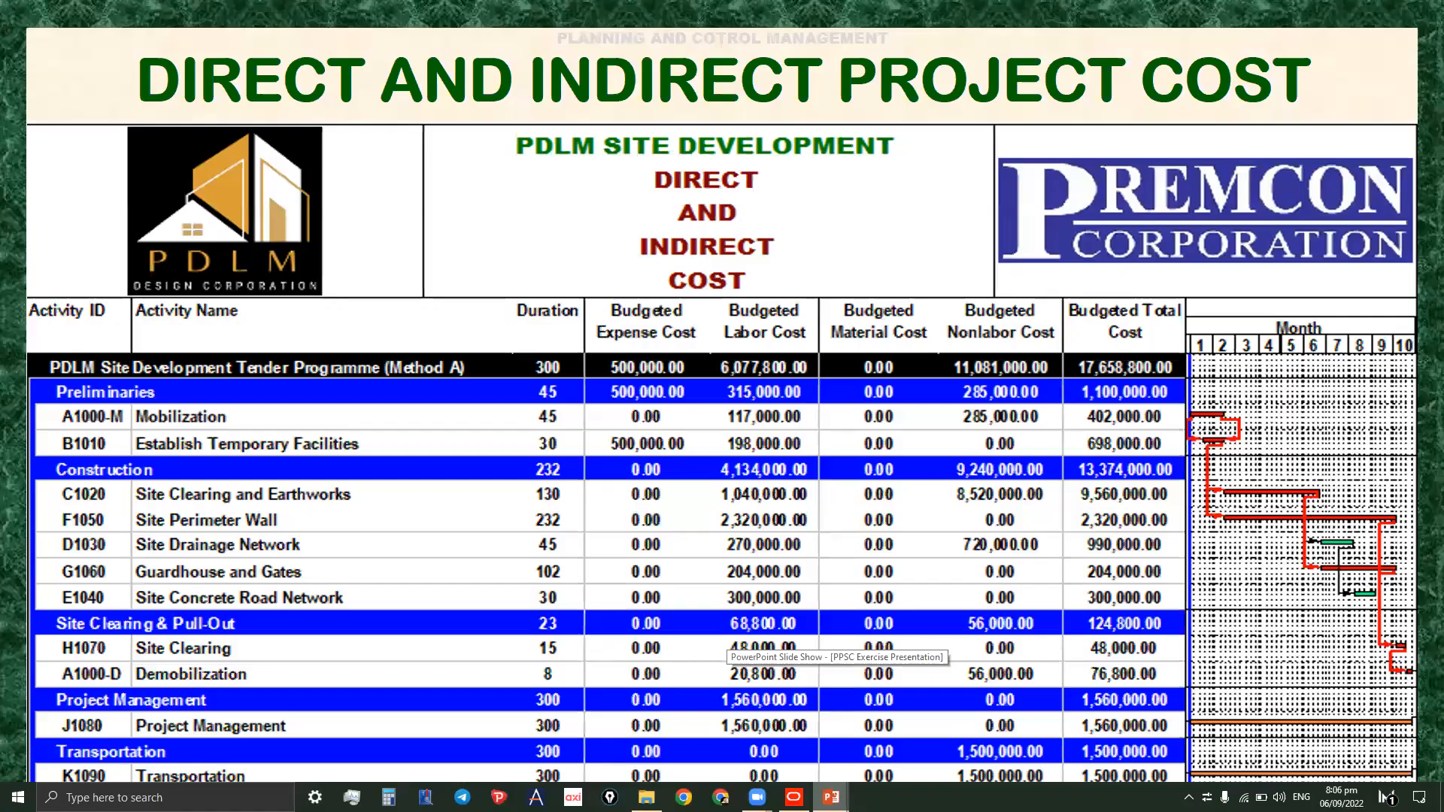
left_click(924, 498)
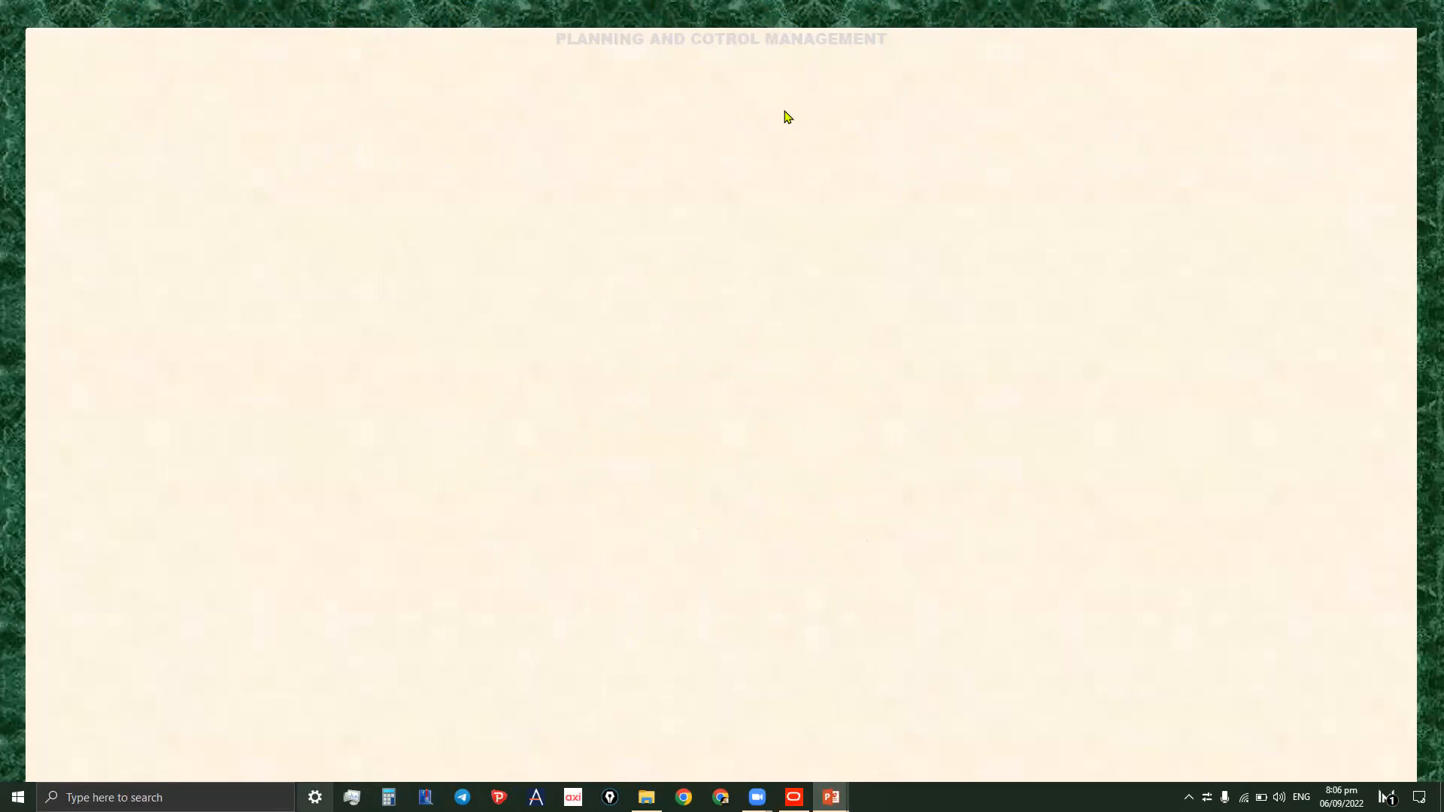
key("Right")
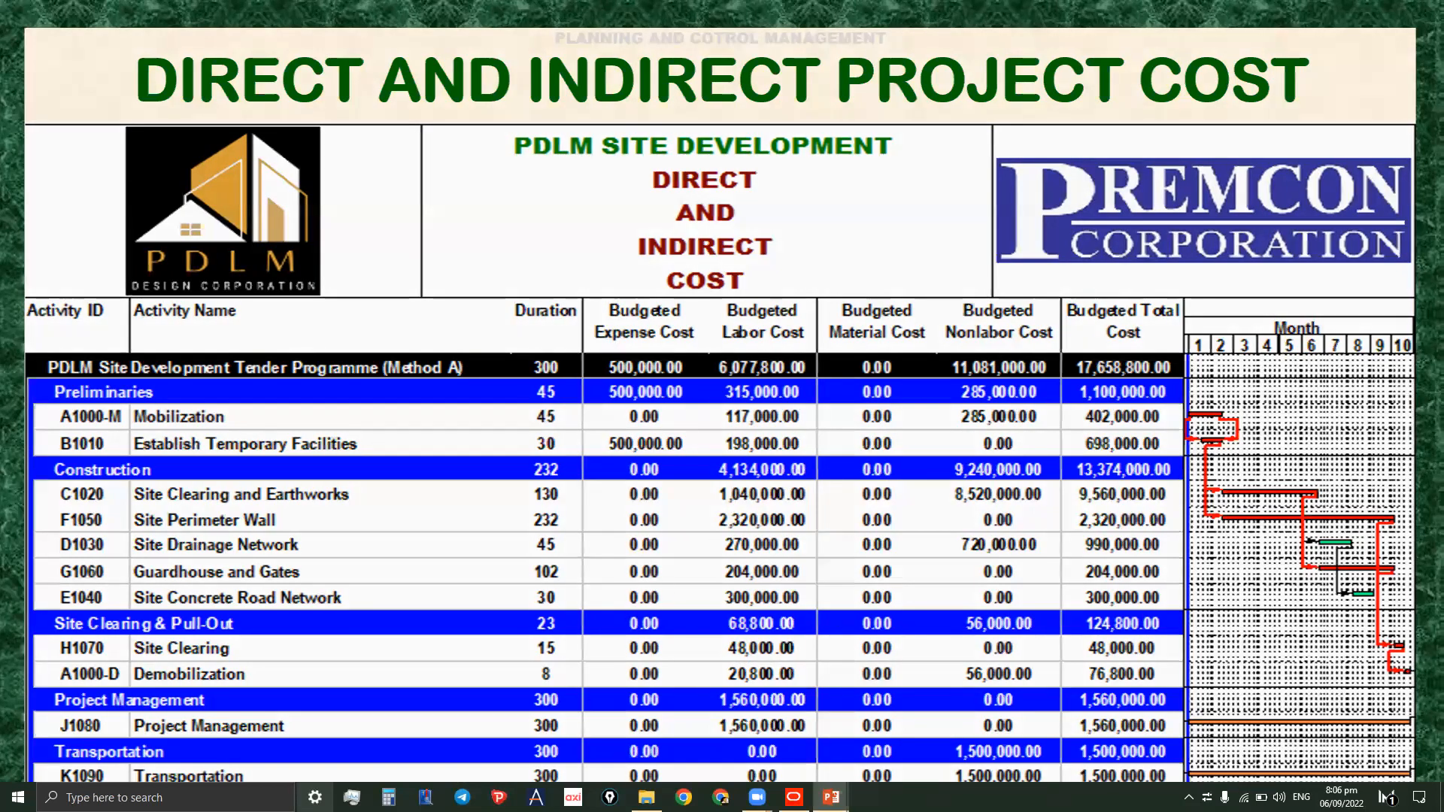
key("Right")
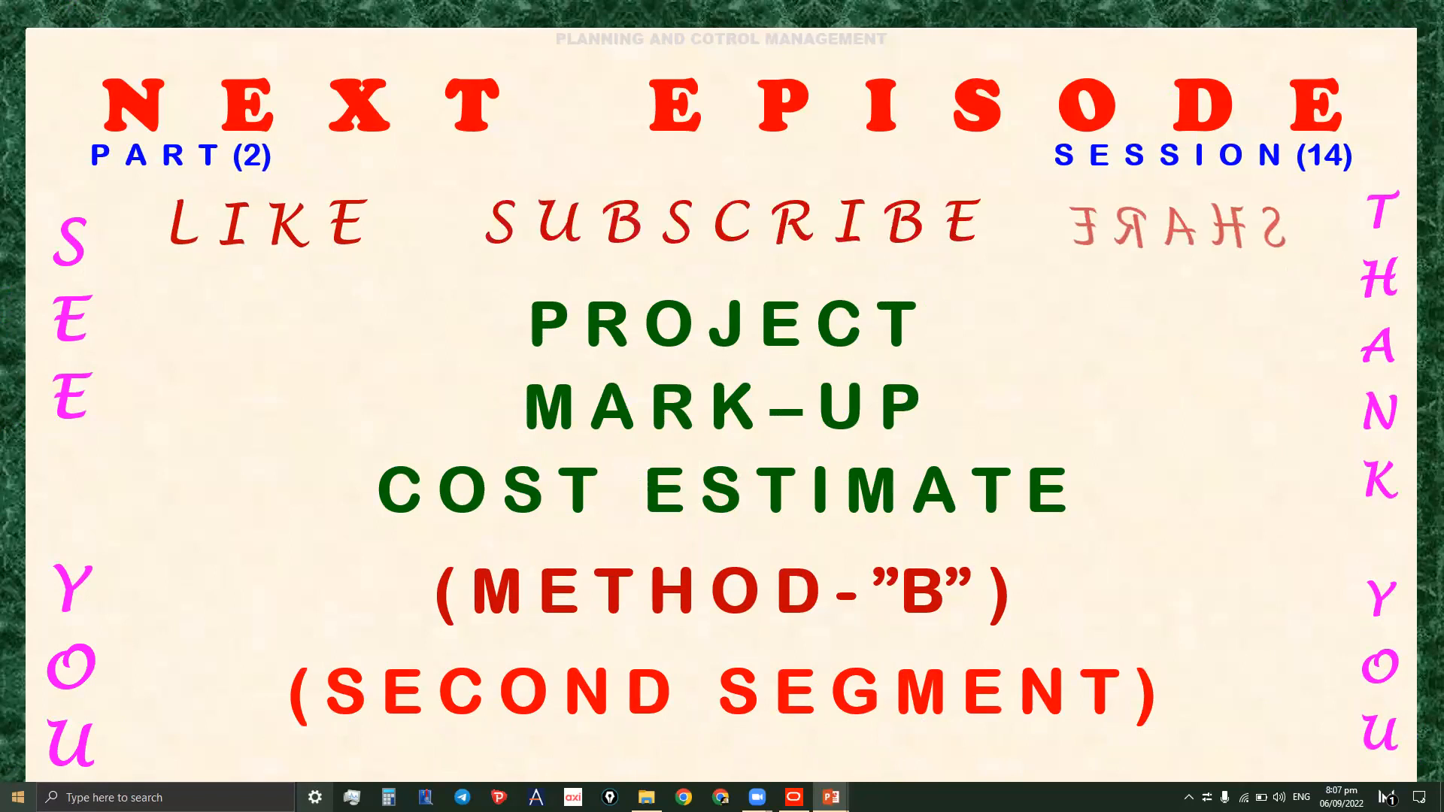
key("Right")
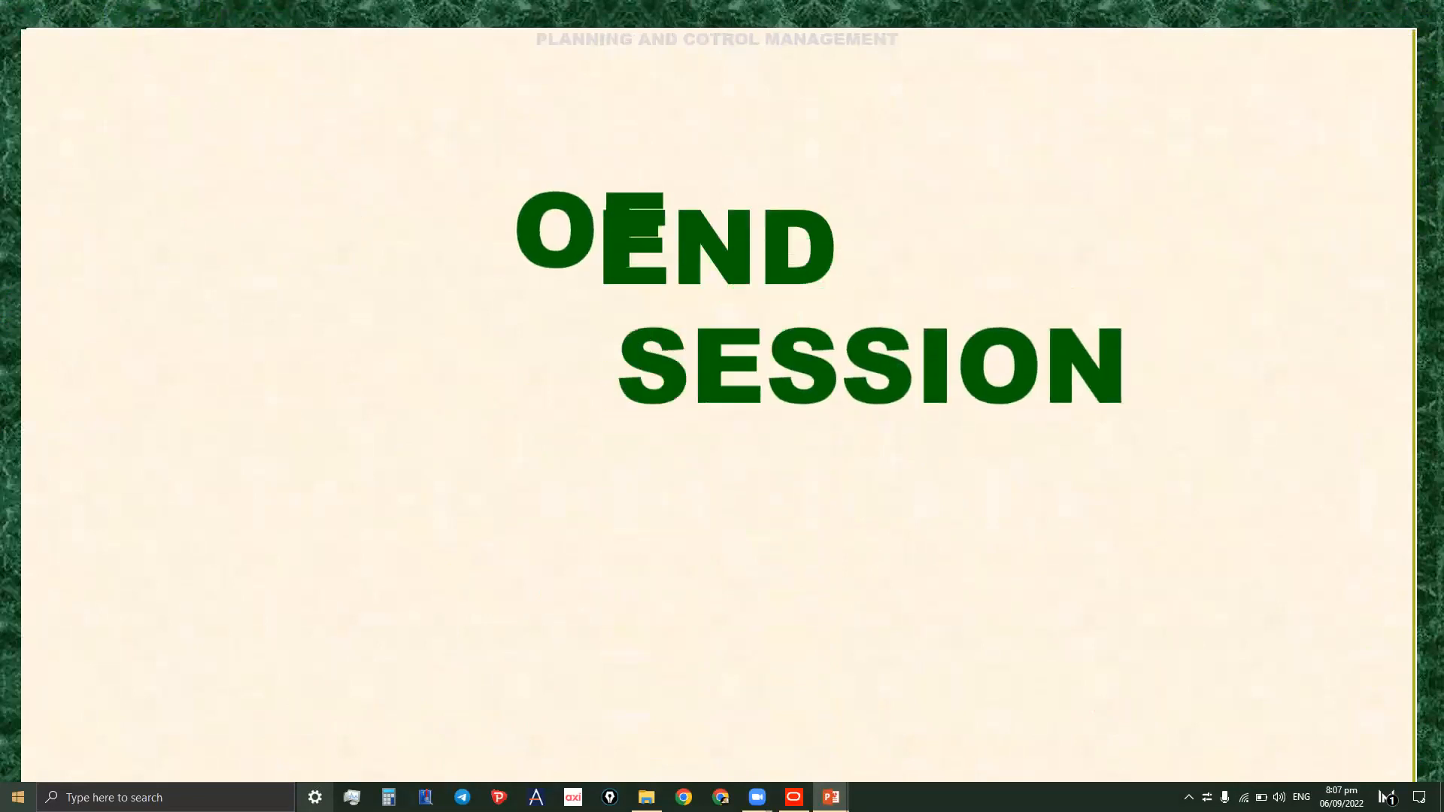